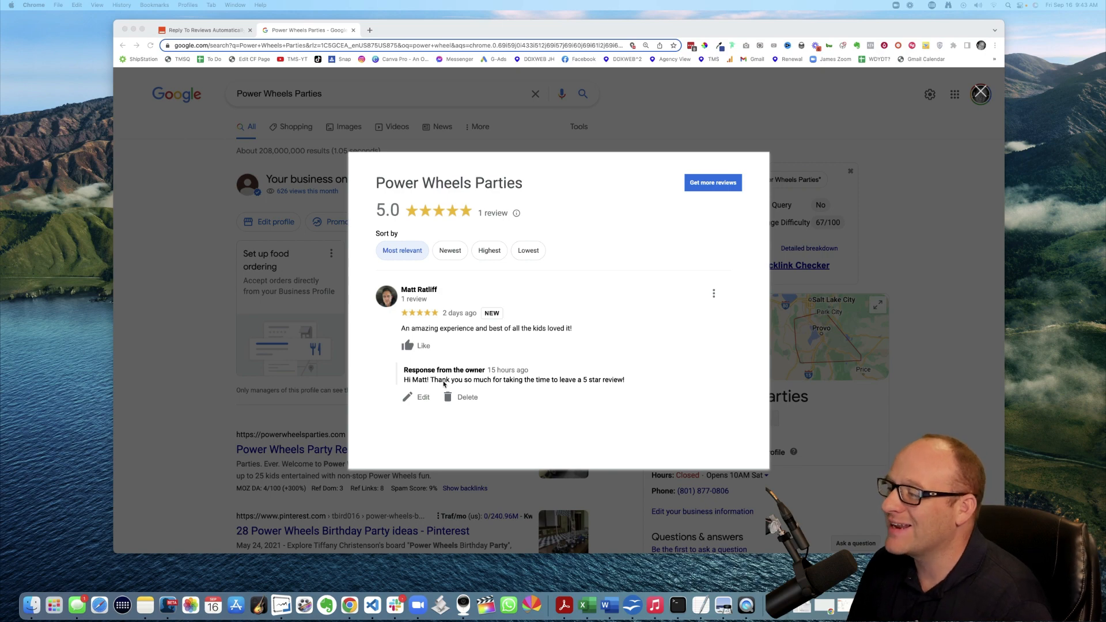
Review the steps of the "Reply To Reviews Automatically 09152022" Zap, including the reply message in its Create Reply action
{"action": "left_click", "coordinate": [205, 30]}
{"action": "scroll", "coordinate": [305, 205], "scroll_direction": "up", "scroll_amount": 3}
{"action": "scroll", "coordinate": [306, 205], "scroll_direction": "up", "scroll_amount": 3}
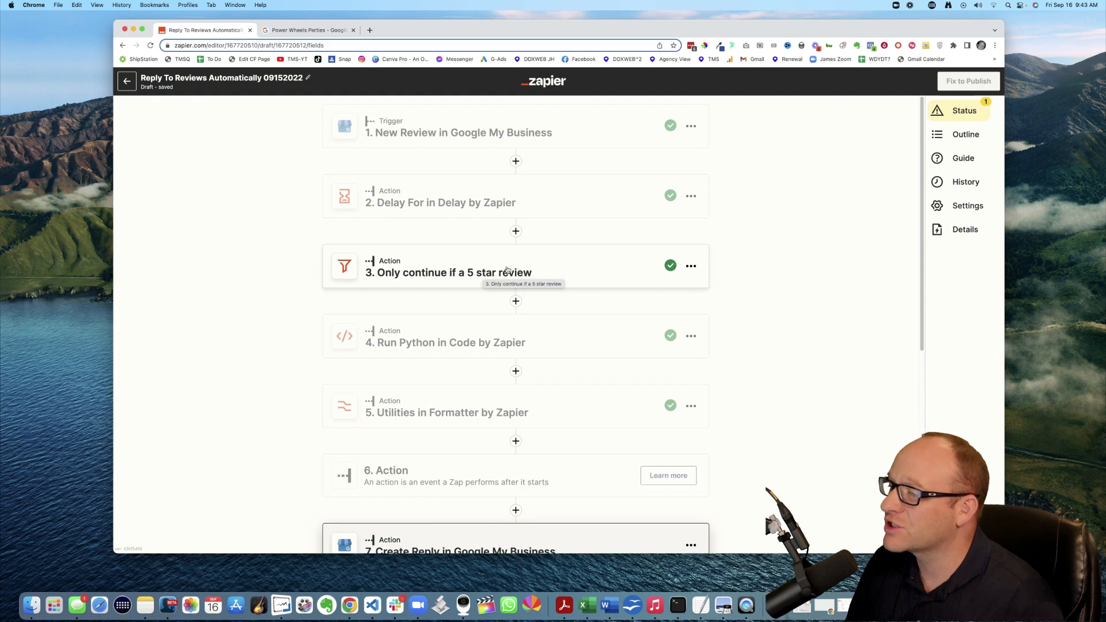
{"action": "scroll", "coordinate": [506, 270], "scroll_direction": "down", "scroll_amount": 3}
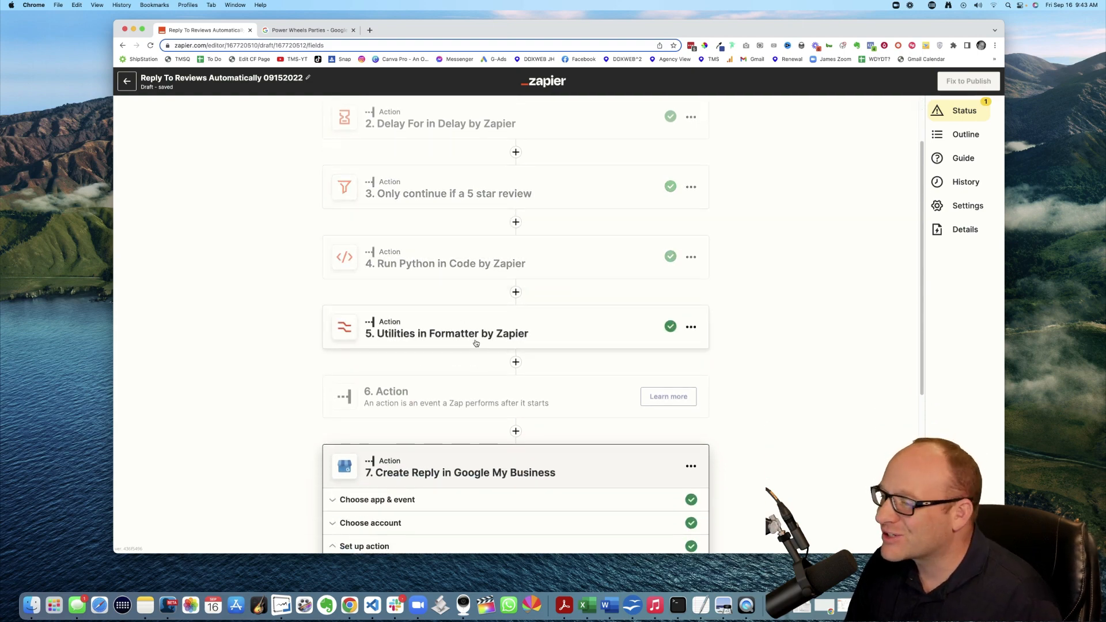
{"action": "scroll", "coordinate": [475, 344], "scroll_direction": "down", "scroll_amount": 8}
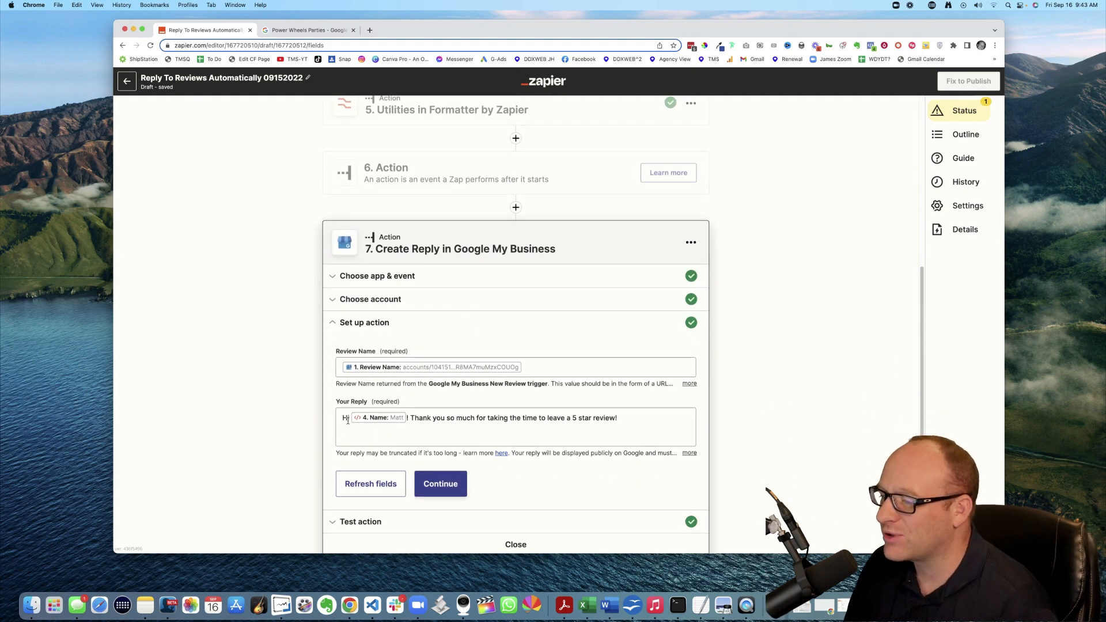
{"action": "left_click", "coordinate": [521, 423]}
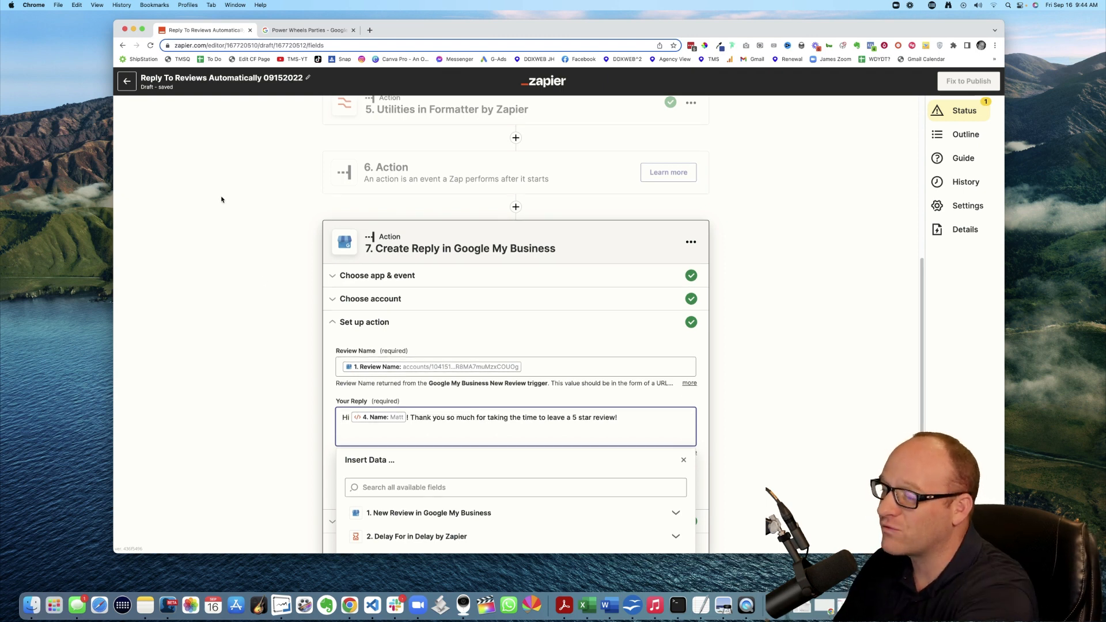
Duplicate the Zap's browser tab, return to the Zaps list in the copy, and create a new Zap
{"action": "right_click", "coordinate": [231, 32]}
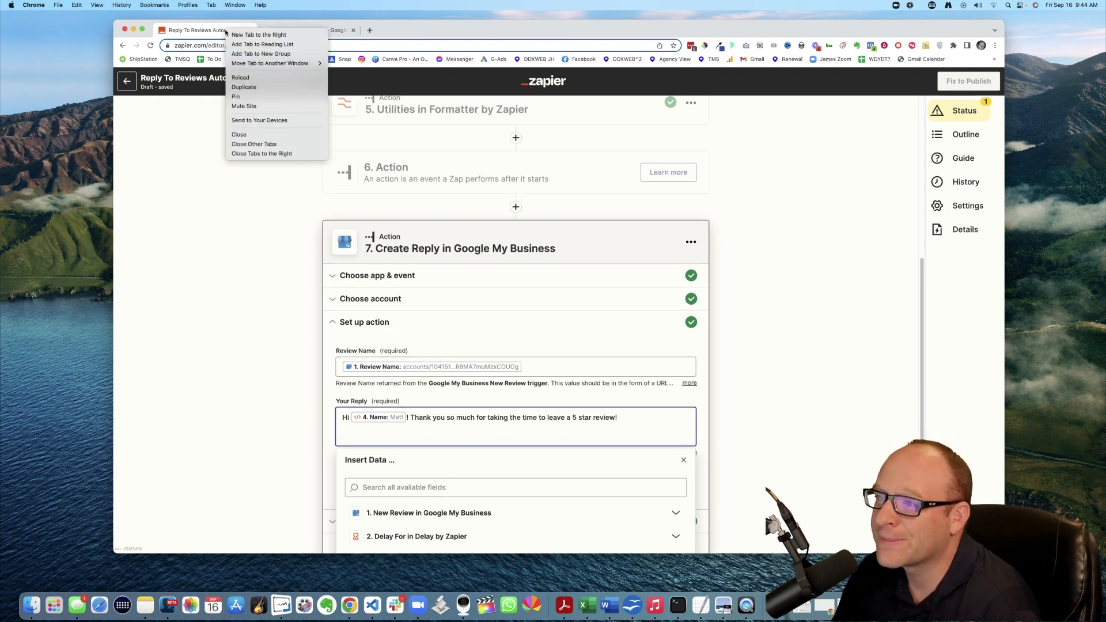
{"action": "left_click", "coordinate": [258, 88]}
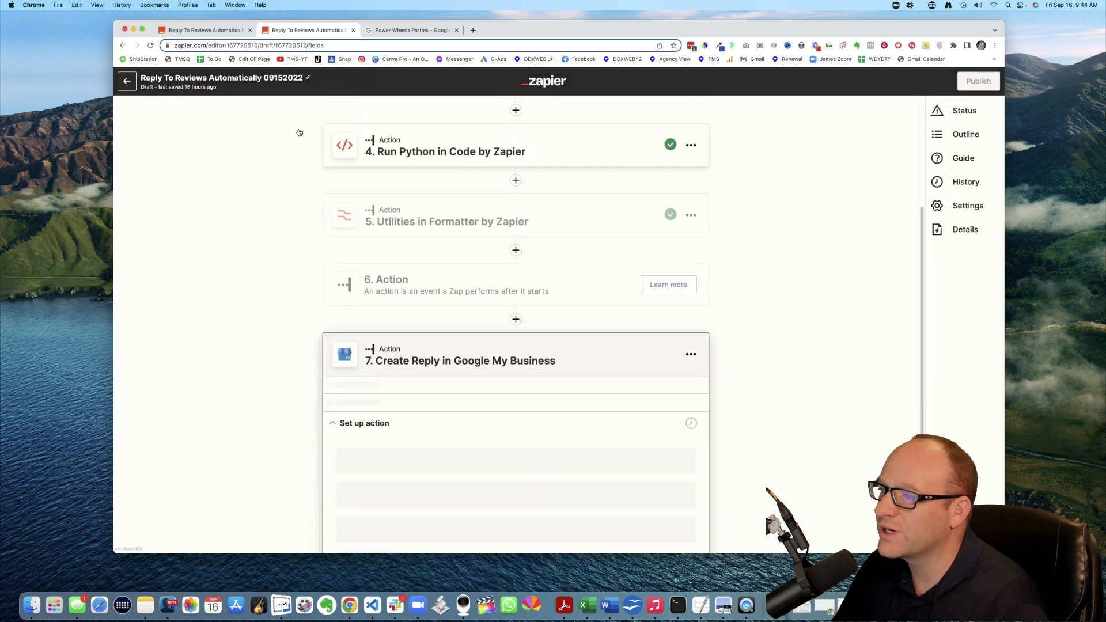
{"action": "left_click", "coordinate": [126, 80]}
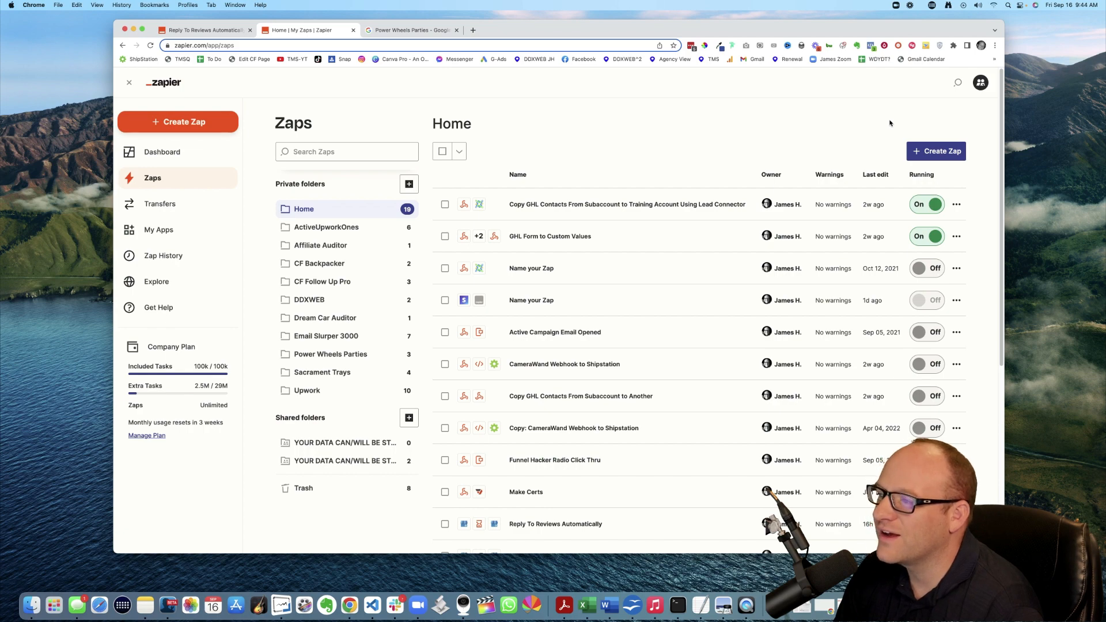
{"action": "left_click", "coordinate": [931, 155]}
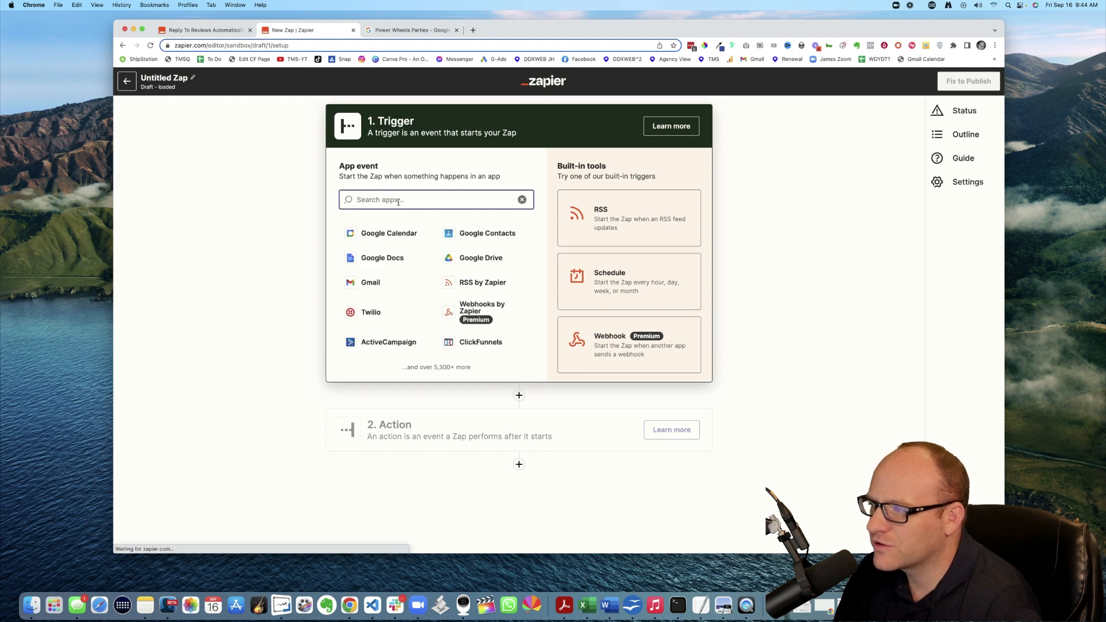
Find Google My Business by searching "gmb" and set it as the trigger app with the New Review event
{"action": "type", "text": "gmb"}
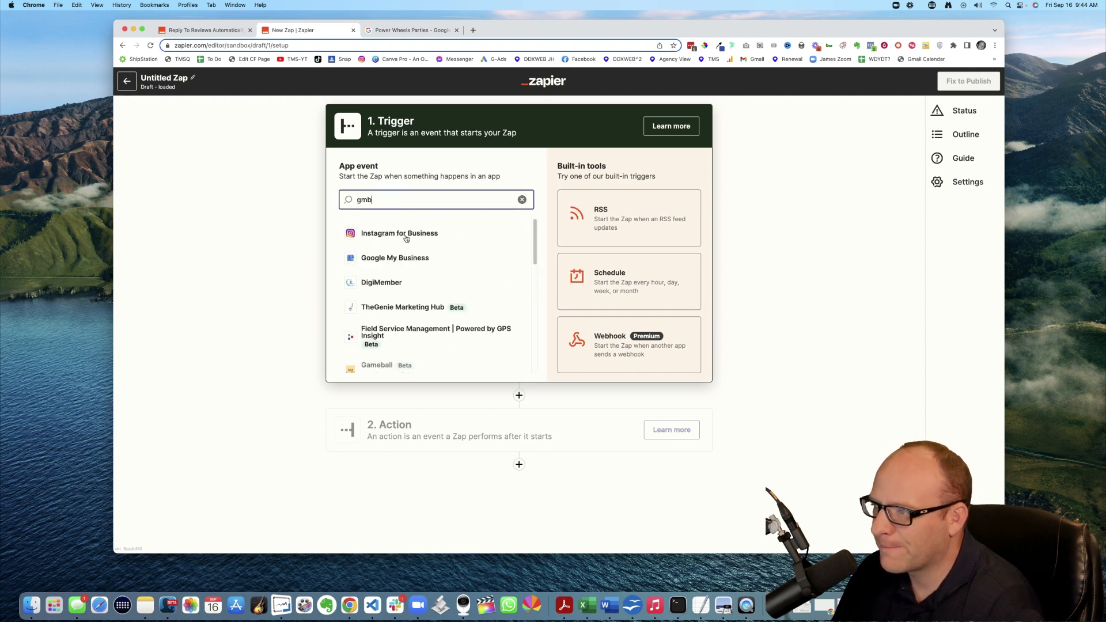
{"action": "left_click", "coordinate": [381, 261]}
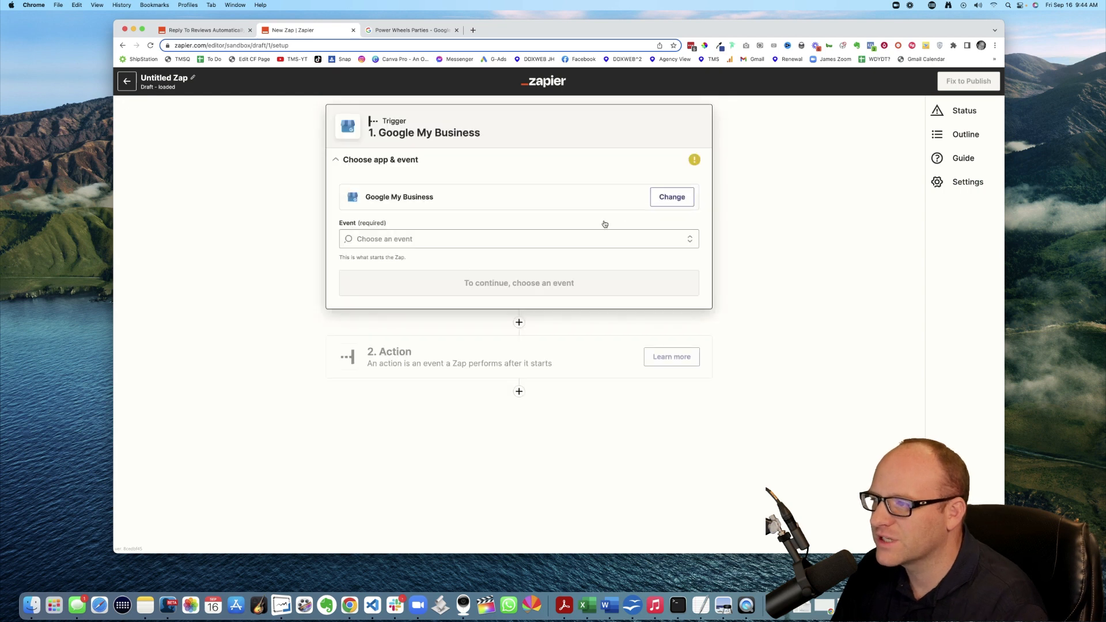
{"action": "left_click", "coordinate": [417, 242]}
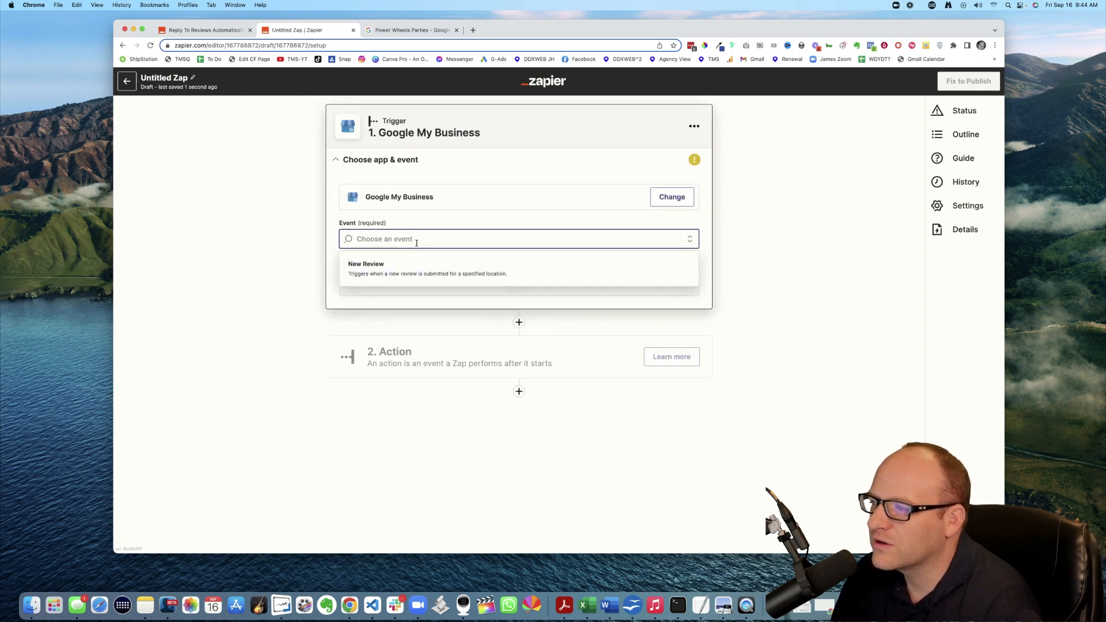
{"action": "left_click", "coordinate": [372, 273]}
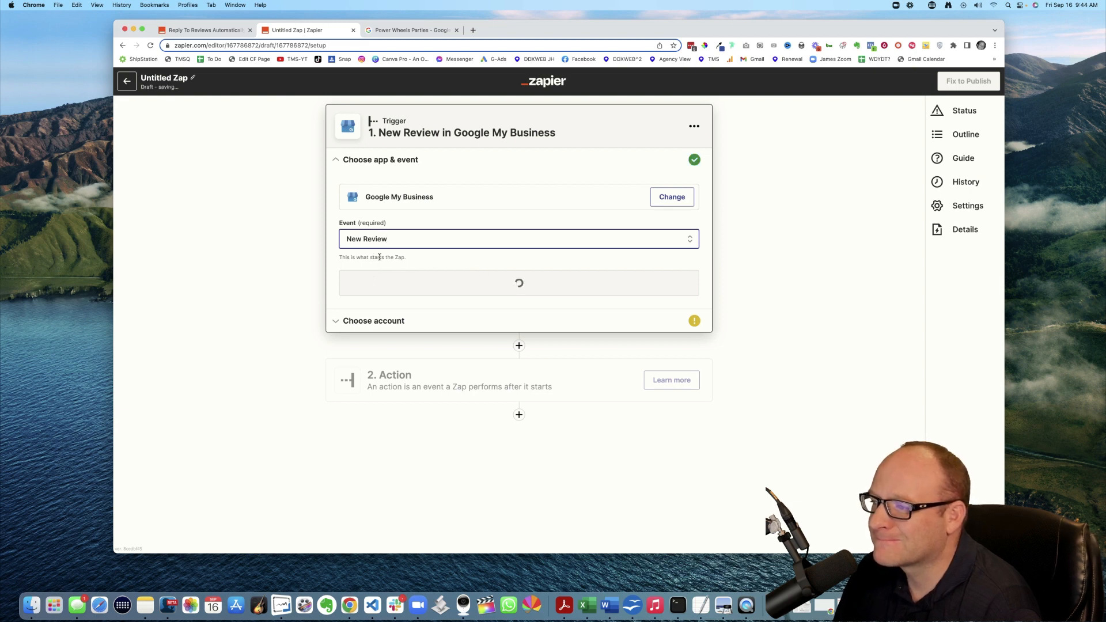
{"action": "left_click", "coordinate": [522, 284]}
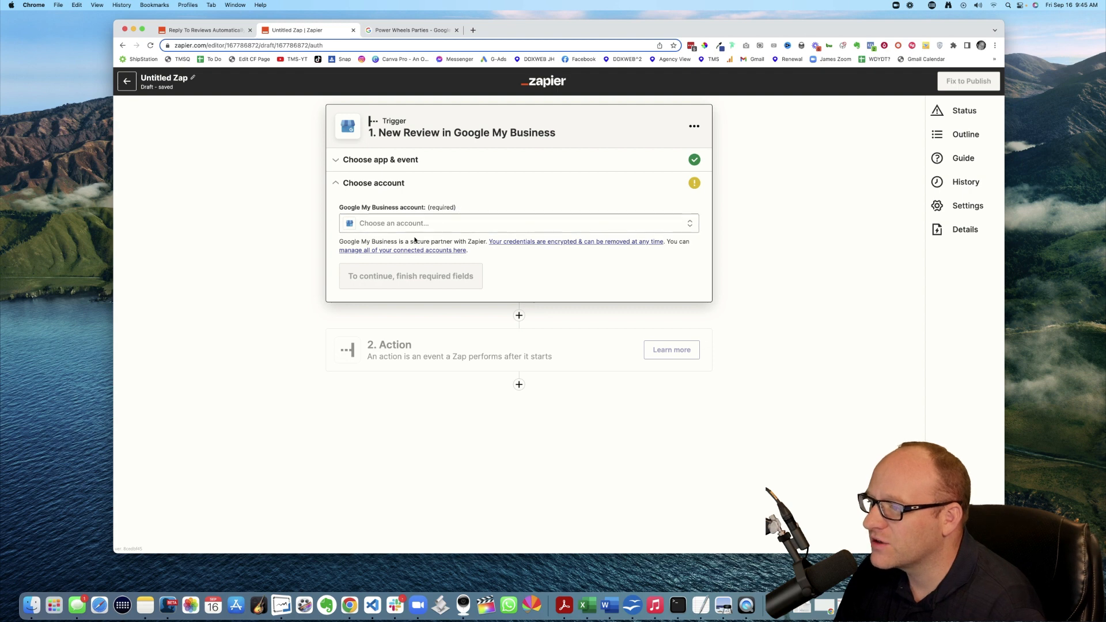
Assign the saved Google My Business account to the trigger and set its location to Power Wheels Parties
{"action": "left_click", "coordinate": [424, 227]}
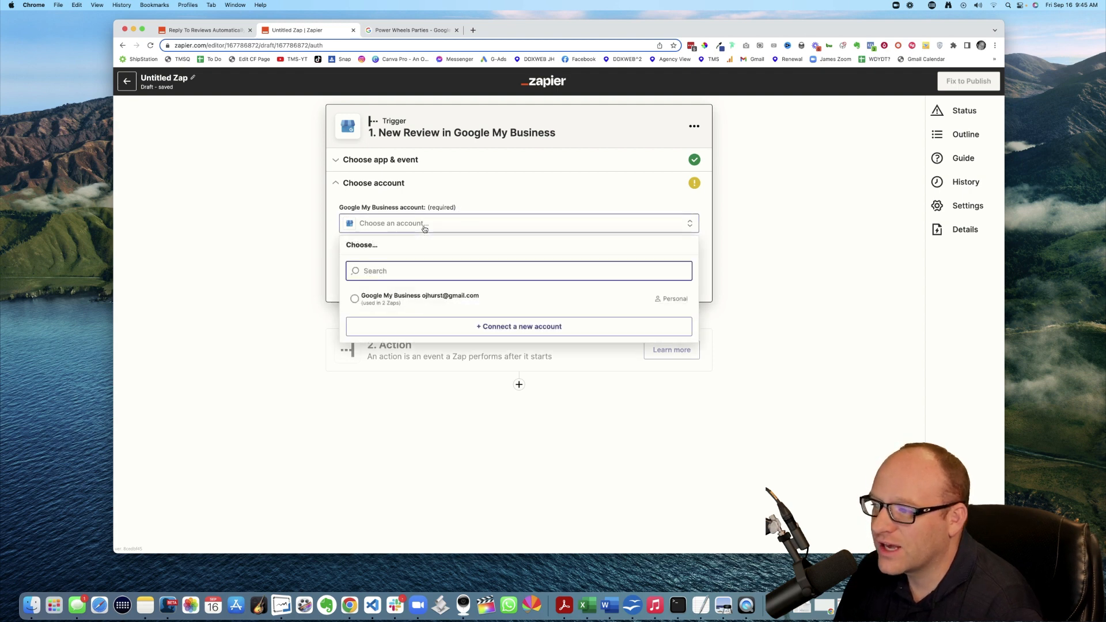
{"action": "left_click", "coordinate": [401, 299]}
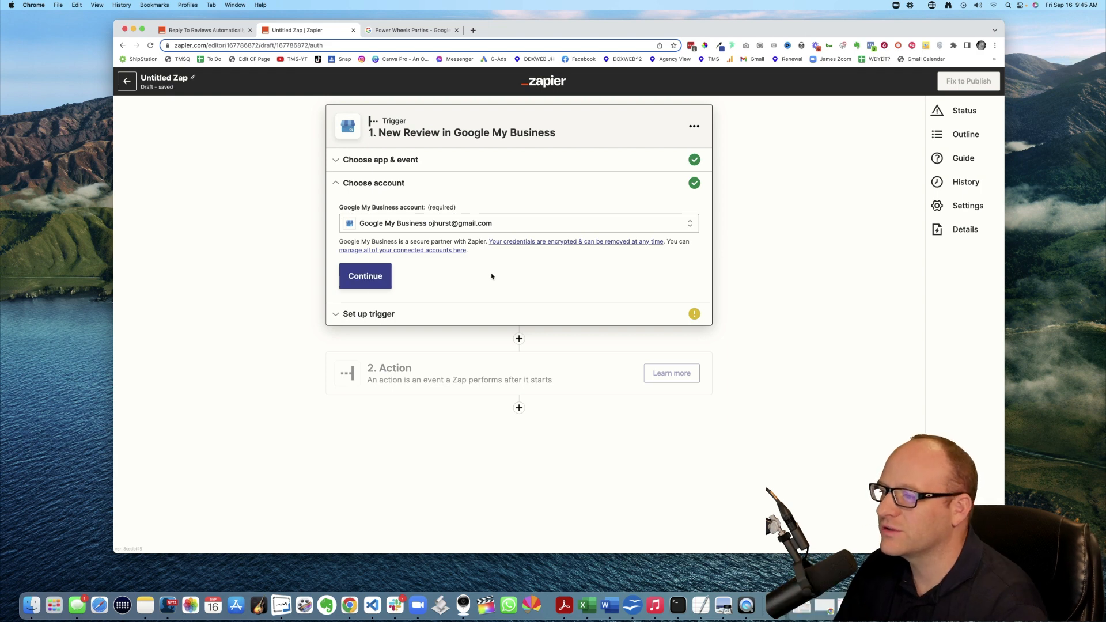
{"action": "left_click", "coordinate": [372, 278]}
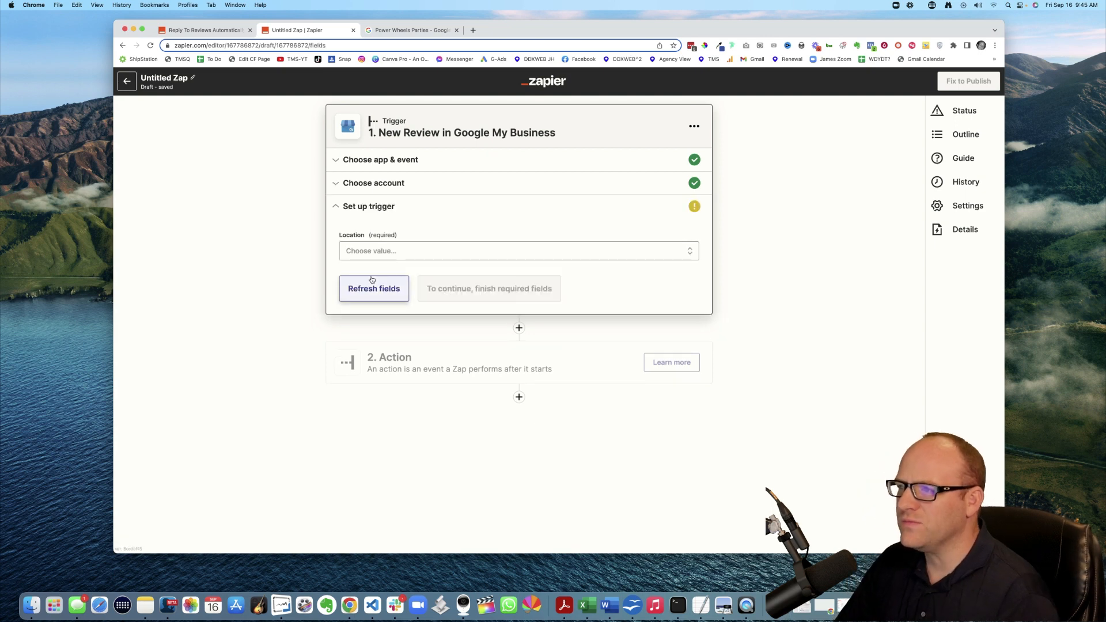
{"action": "left_click", "coordinate": [409, 255]}
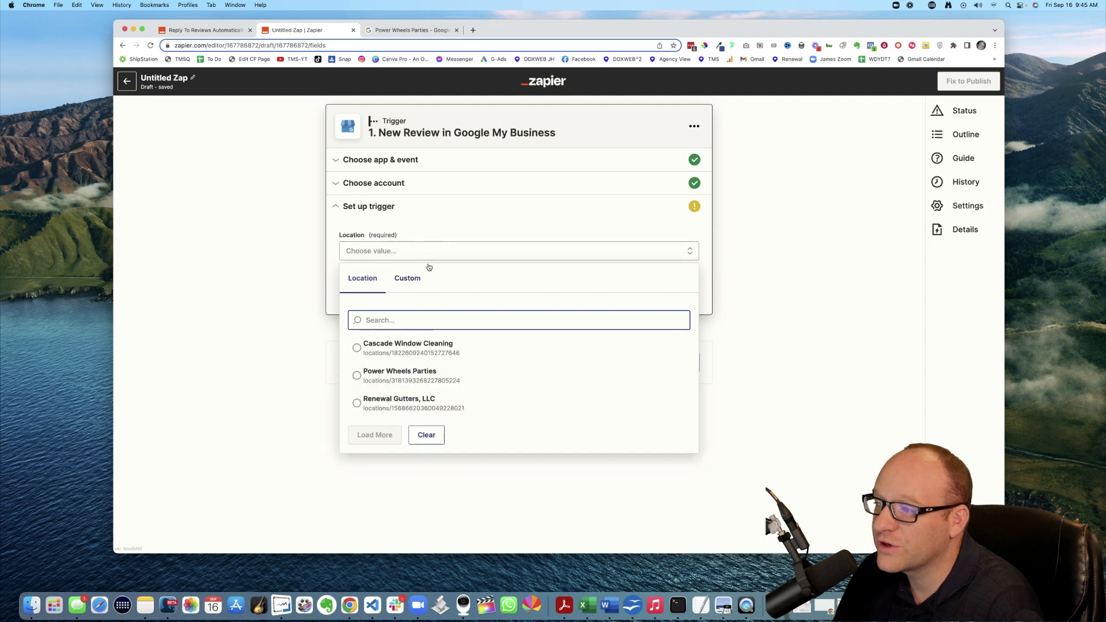
{"action": "left_click", "coordinate": [357, 376]}
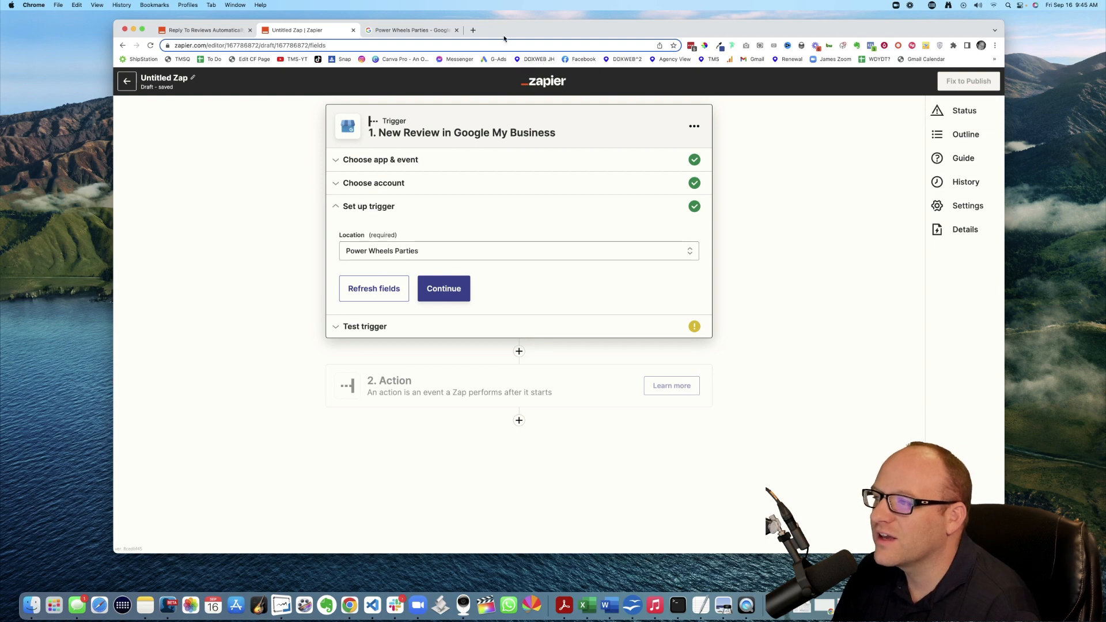
View the powerwheelsparties.com website in a new tab and check the Power Wheels Parties review on Google
{"action": "left_click", "coordinate": [472, 30]}
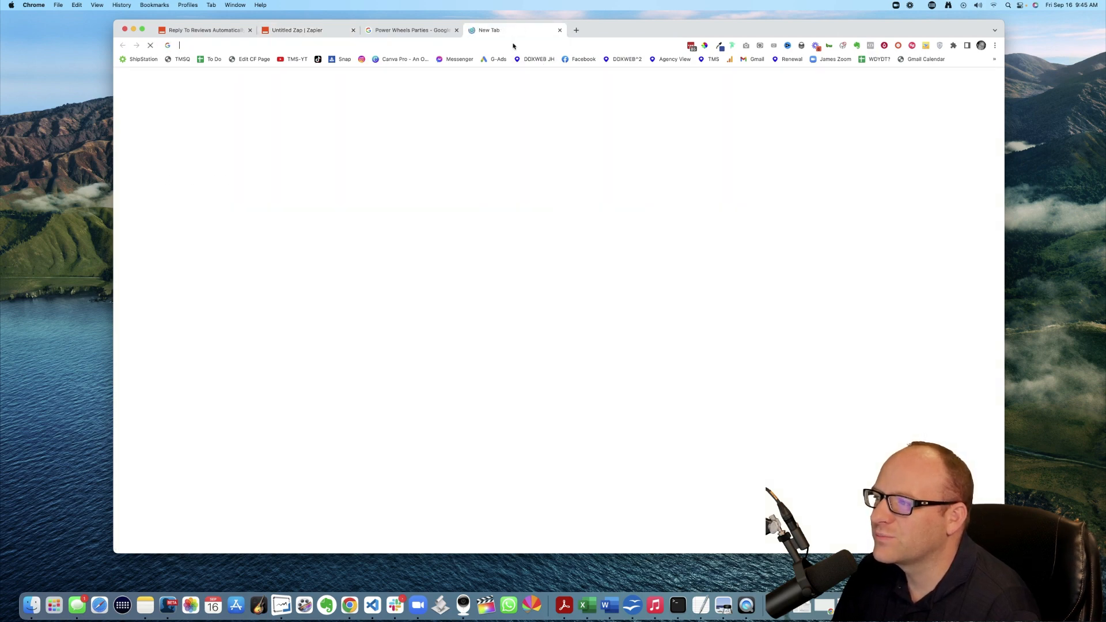
{"action": "type", "text": "power"}
{"action": "key", "text": "Return"}
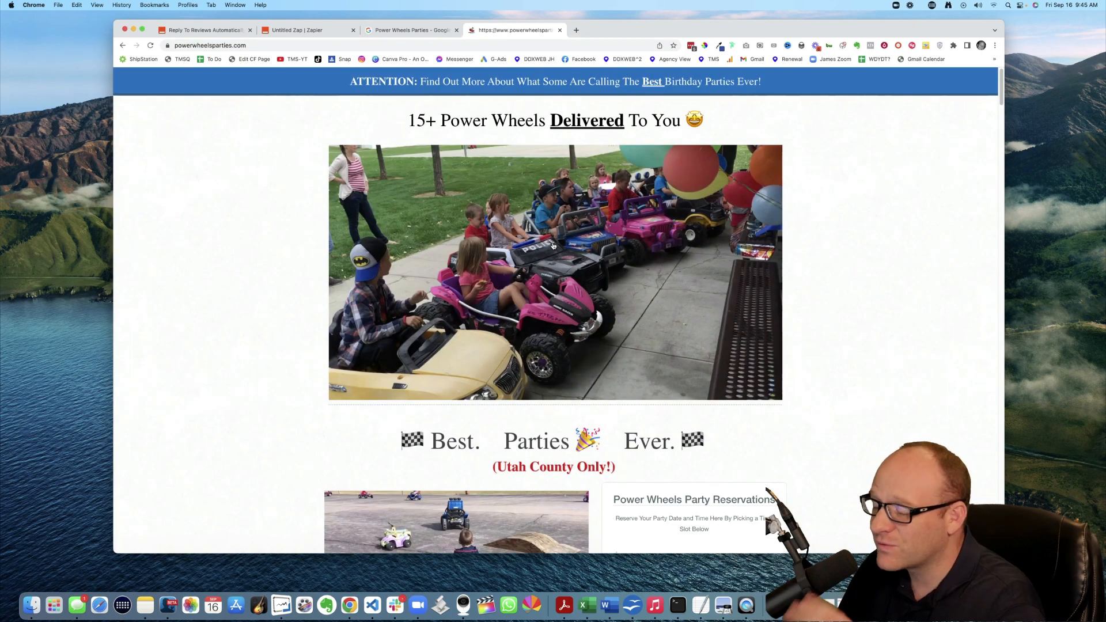
{"action": "left_click", "coordinate": [412, 30]}
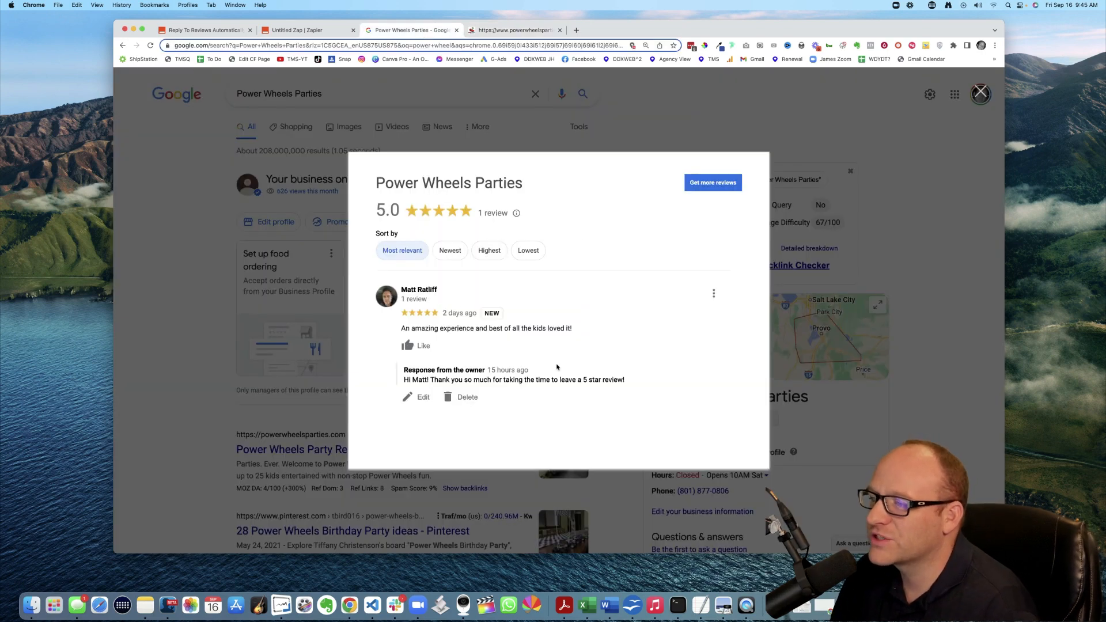
Return to the untitled Zap and test the New Review trigger with a recent review
{"action": "left_click", "coordinate": [311, 31]}
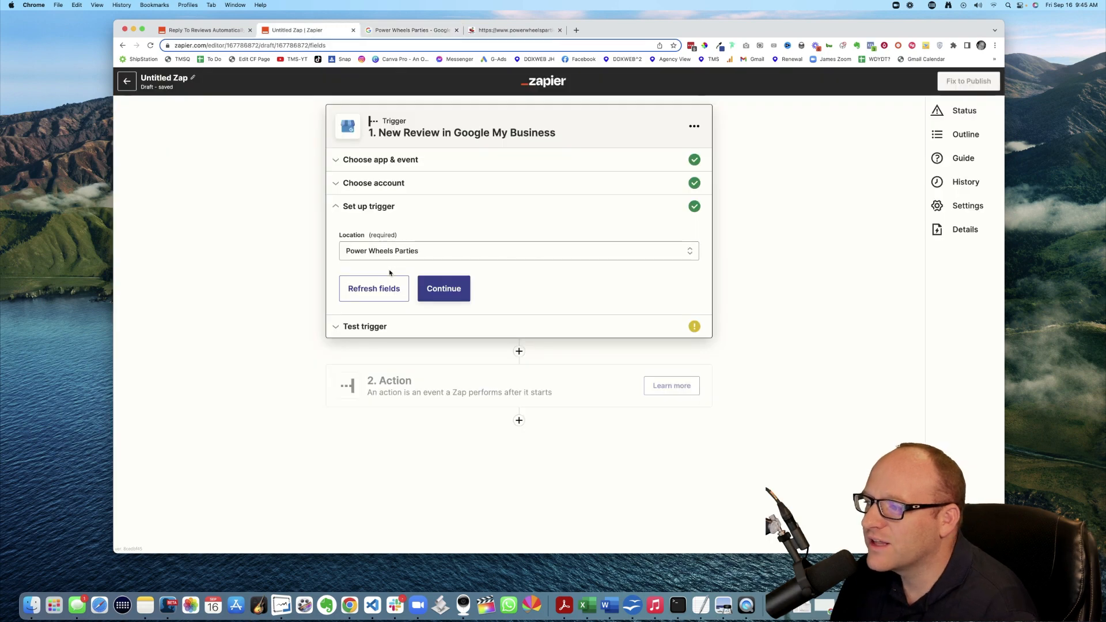
{"action": "left_click", "coordinate": [450, 291]}
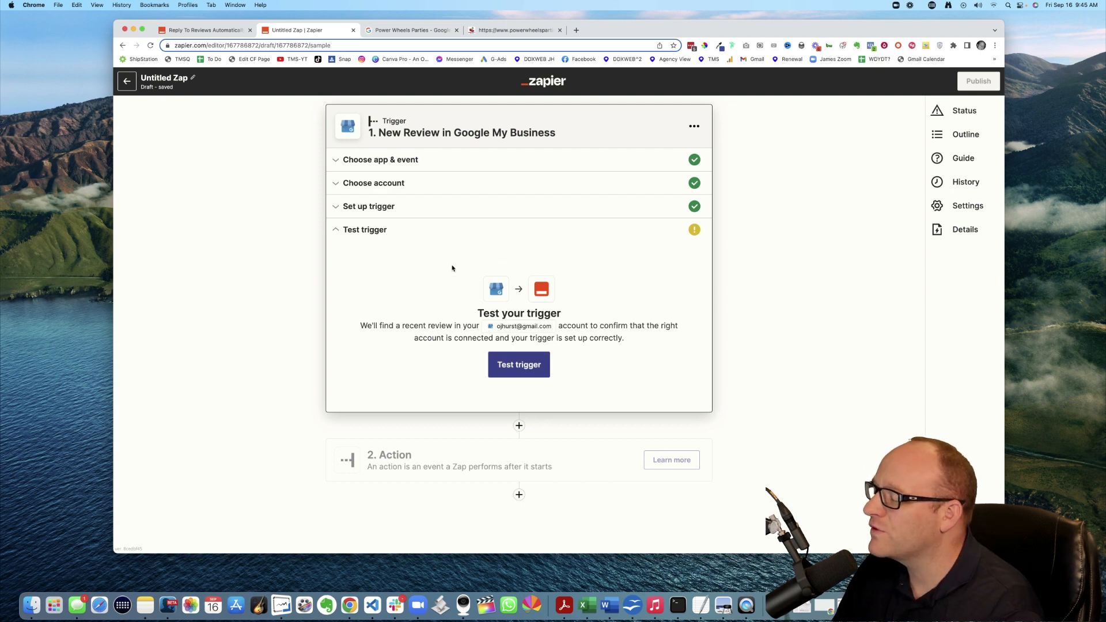
{"action": "left_click", "coordinate": [517, 365]}
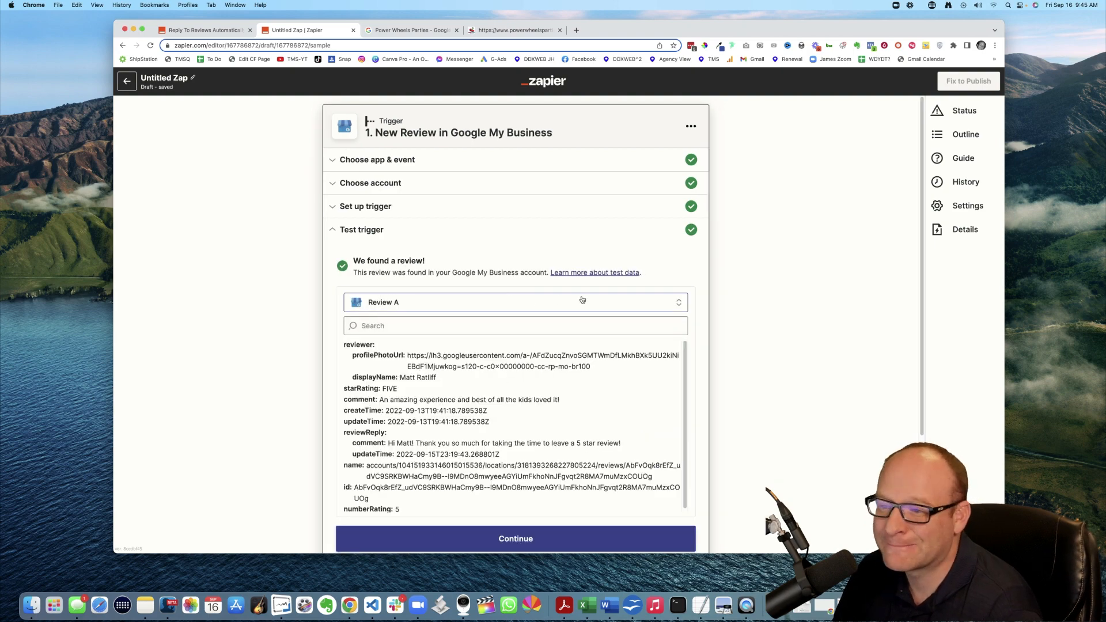
Examine the sample review's data fields, including the reviewer's display name, star rating, comment and owner reply
{"action": "scroll", "coordinate": [457, 380], "scroll_direction": "down", "scroll_amount": 1}
{"action": "left_click_drag", "start_coordinate": [400, 375], "coordinate": [431, 375]}
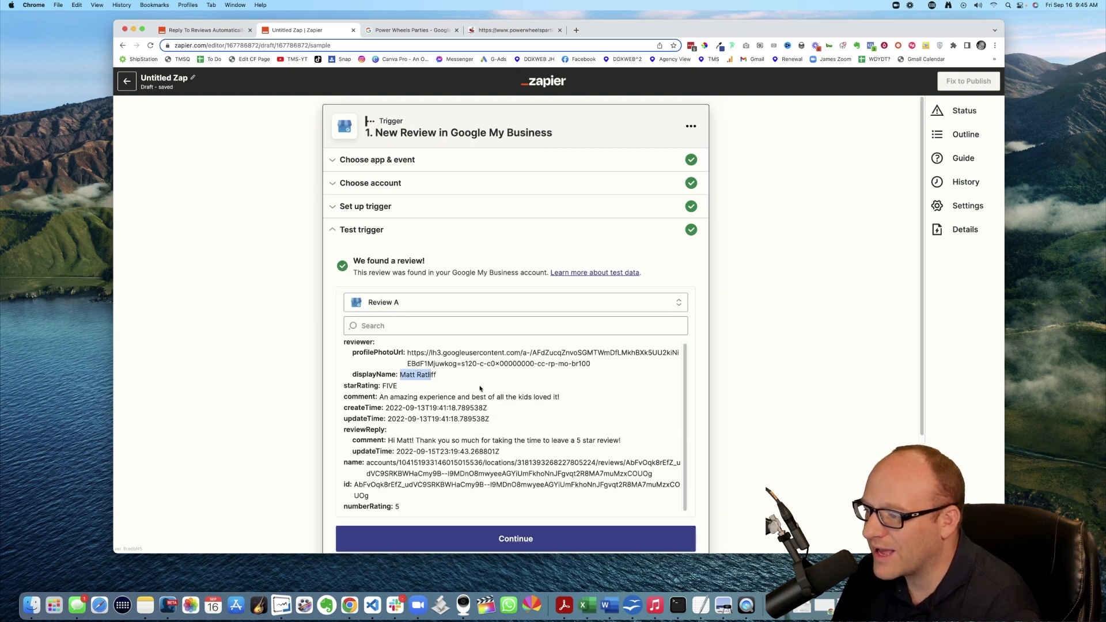
{"action": "scroll", "coordinate": [559, 389], "scroll_direction": "down", "scroll_amount": 4}
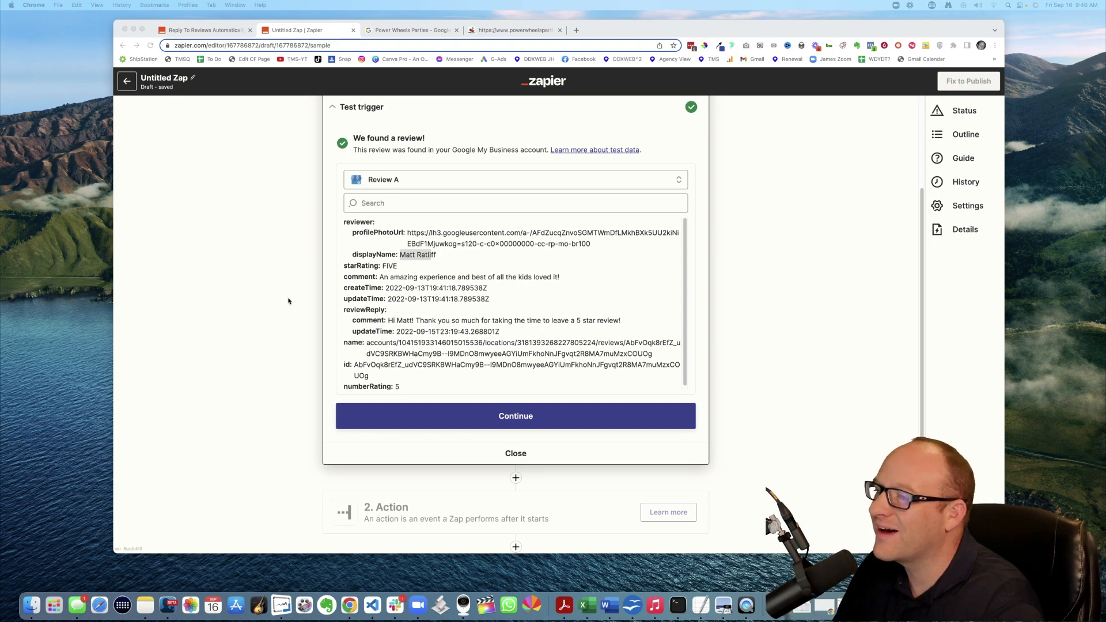
{"action": "scroll", "coordinate": [290, 301], "scroll_direction": "up", "scroll_amount": 1}
{"action": "scroll", "coordinate": [291, 301], "scroll_direction": "up", "scroll_amount": 1}
{"action": "scroll", "coordinate": [291, 301], "scroll_direction": "up", "scroll_amount": 2}
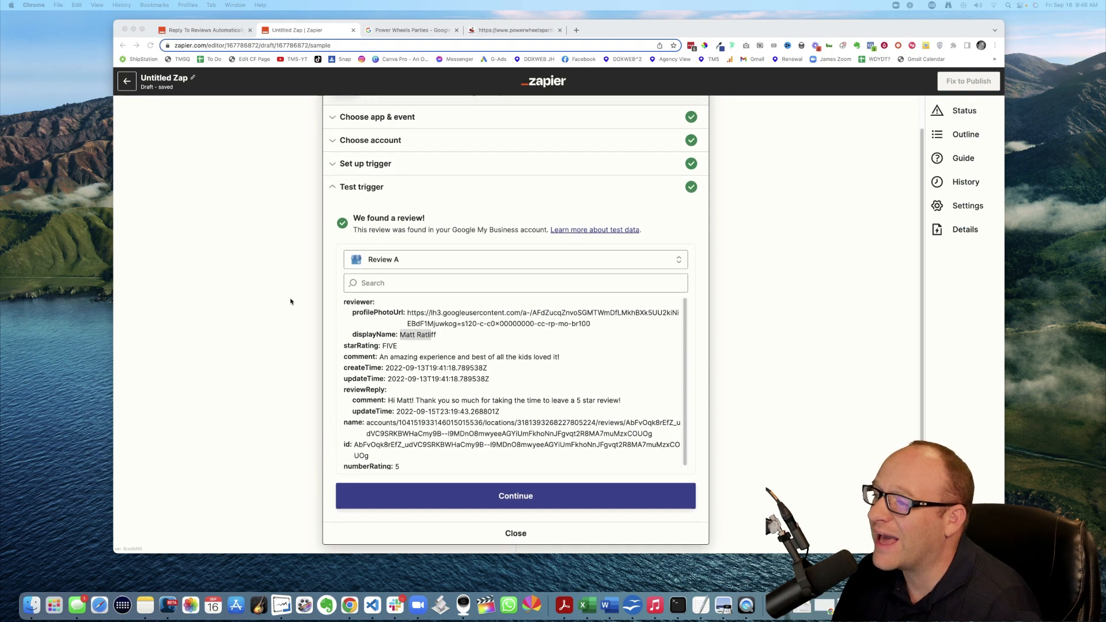
{"action": "scroll", "coordinate": [291, 301], "scroll_direction": "down", "scroll_amount": 4}
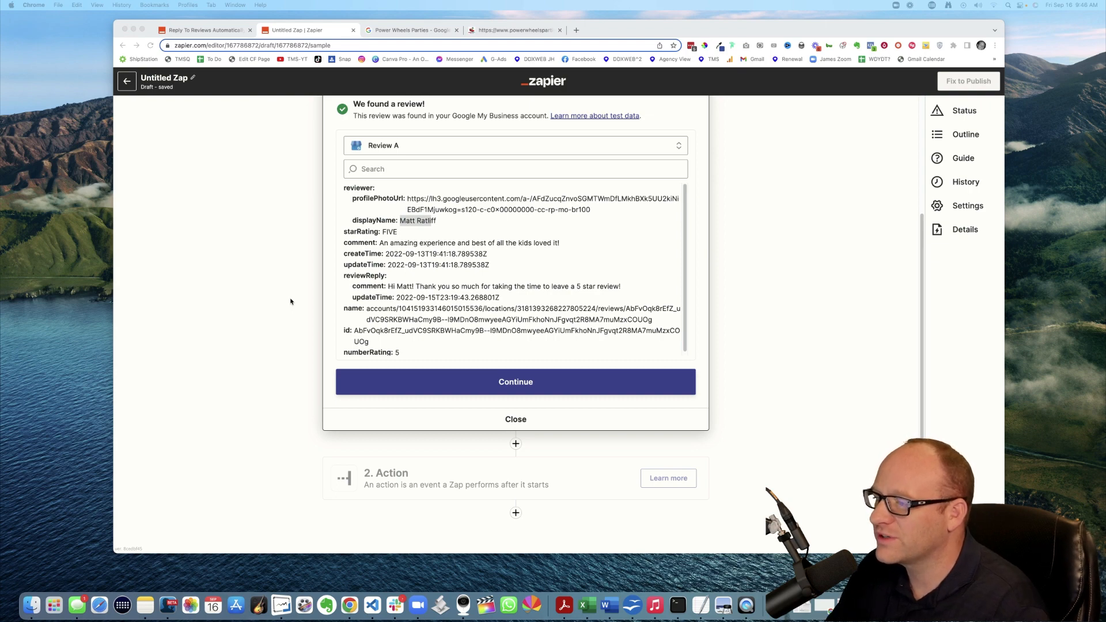
{"action": "scroll", "coordinate": [288, 301], "scroll_direction": "up", "scroll_amount": 5}
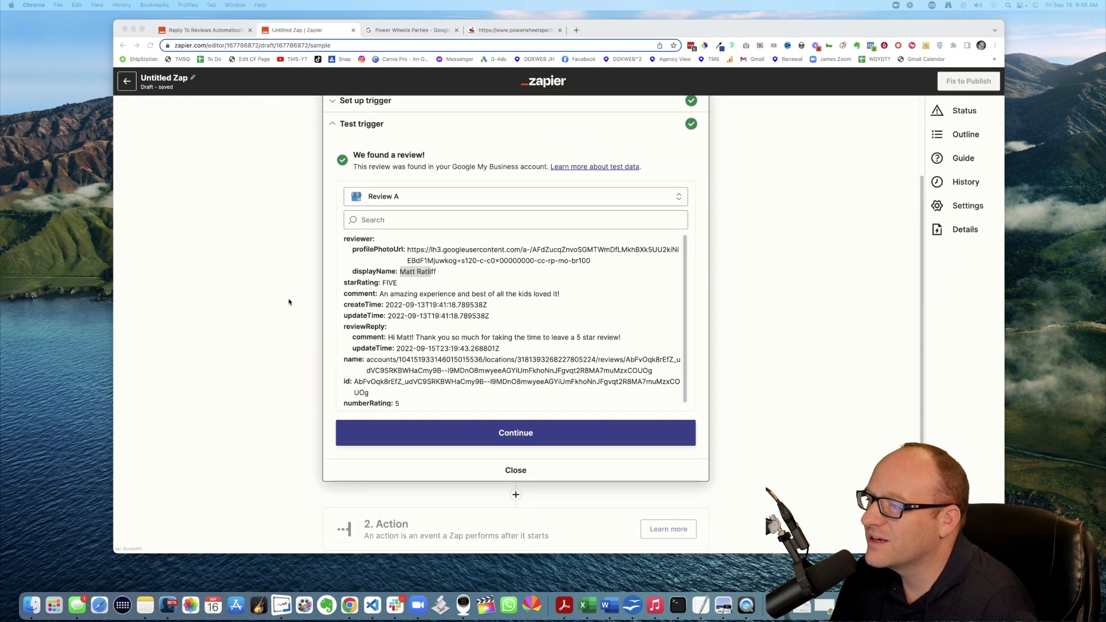
{"action": "scroll", "coordinate": [288, 302], "scroll_direction": "down", "scroll_amount": 5}
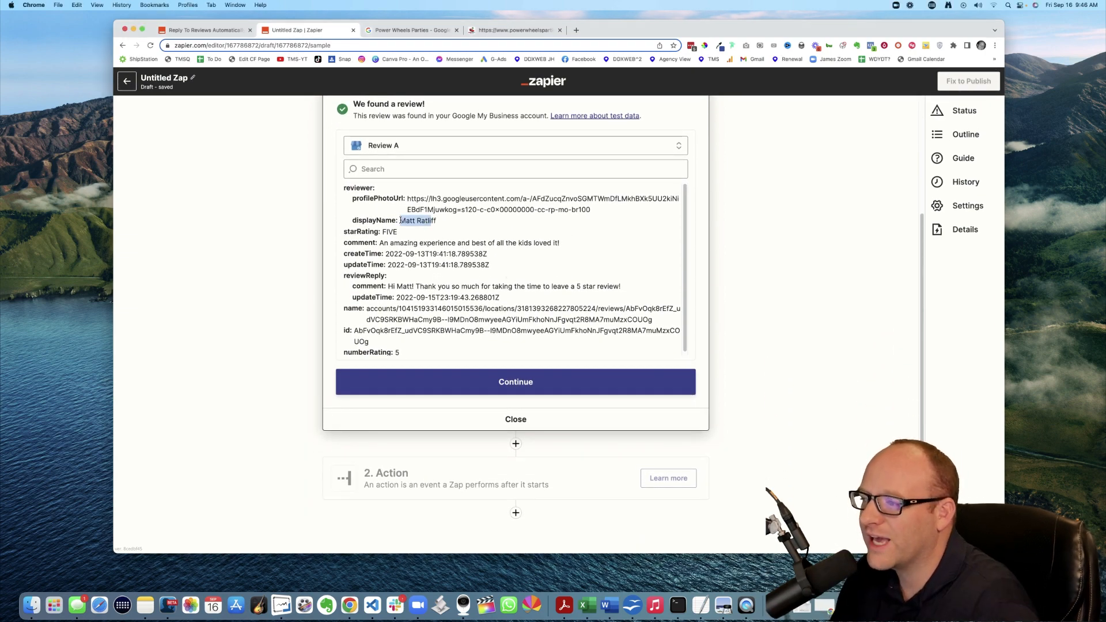
{"action": "left_click_drag", "start_coordinate": [437, 221], "coordinate": [543, 246]}
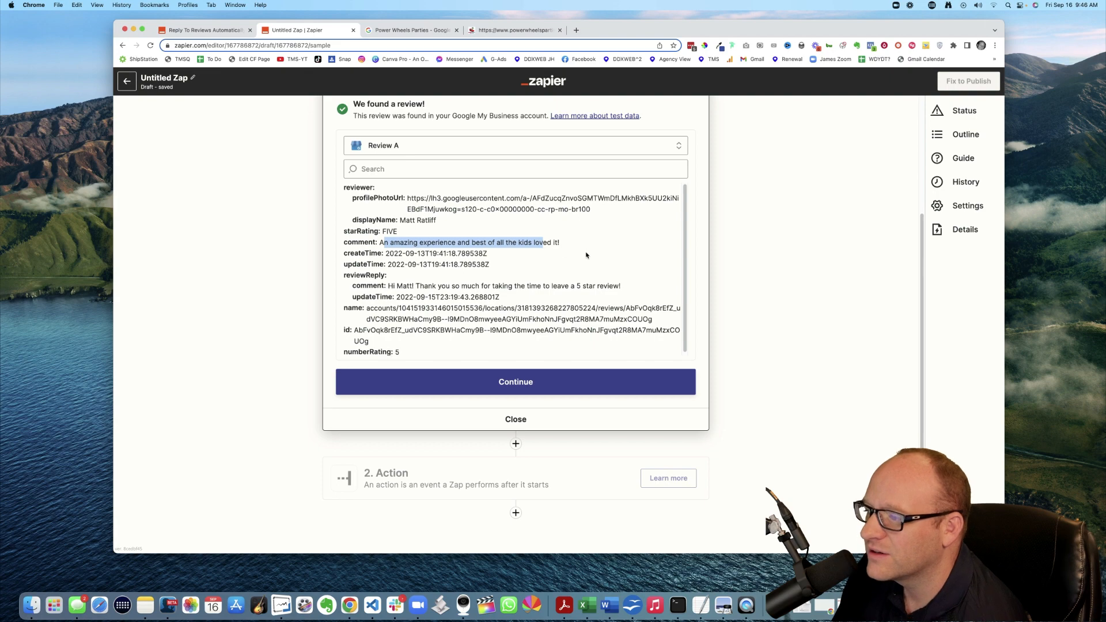
{"action": "scroll", "coordinate": [576, 253], "scroll_direction": "down", "scroll_amount": 1}
{"action": "scroll", "coordinate": [541, 257], "scroll_direction": "up", "scroll_amount": 1}
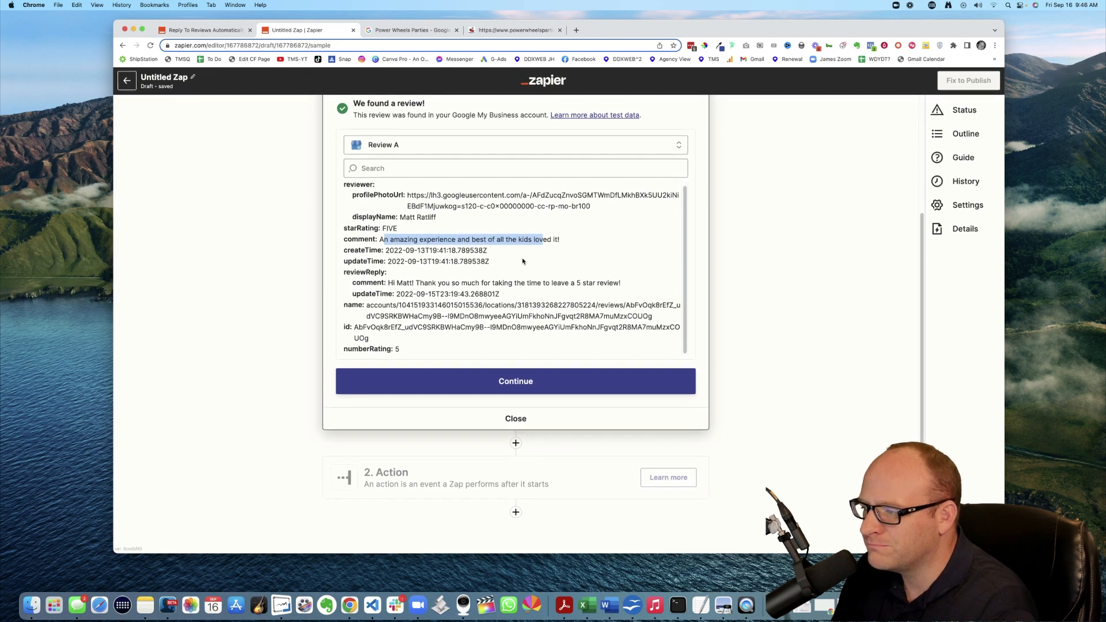
{"action": "scroll", "coordinate": [524, 258], "scroll_direction": "up", "scroll_amount": 2}
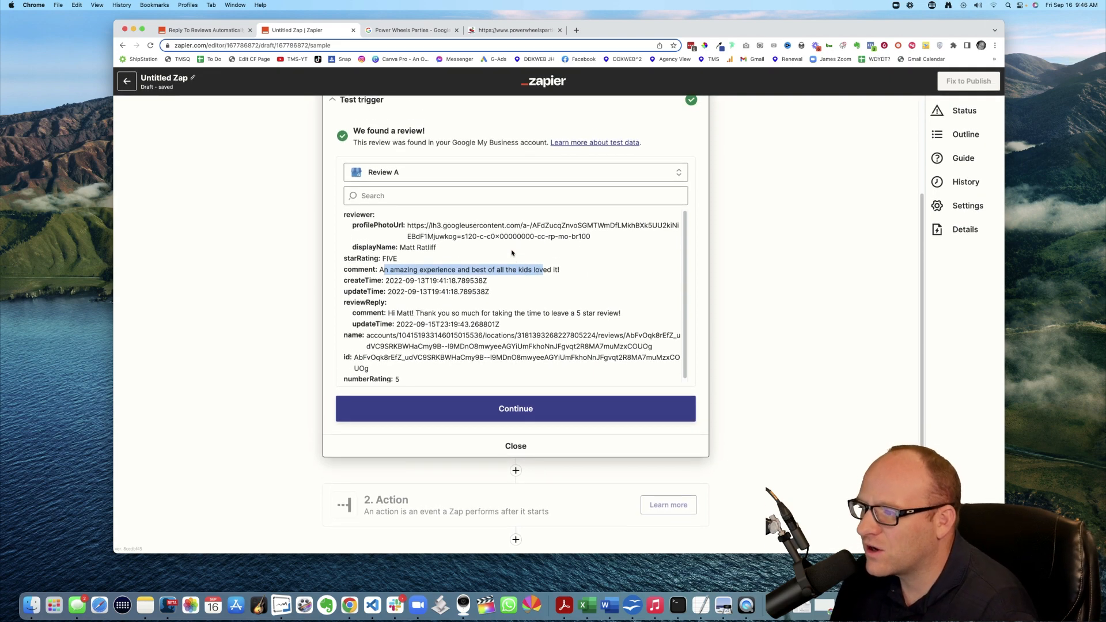
Check the step order in the finished Zap and add a Delay by Zapier action with the Delay Until event after the trigger
{"action": "left_click", "coordinate": [519, 414]}
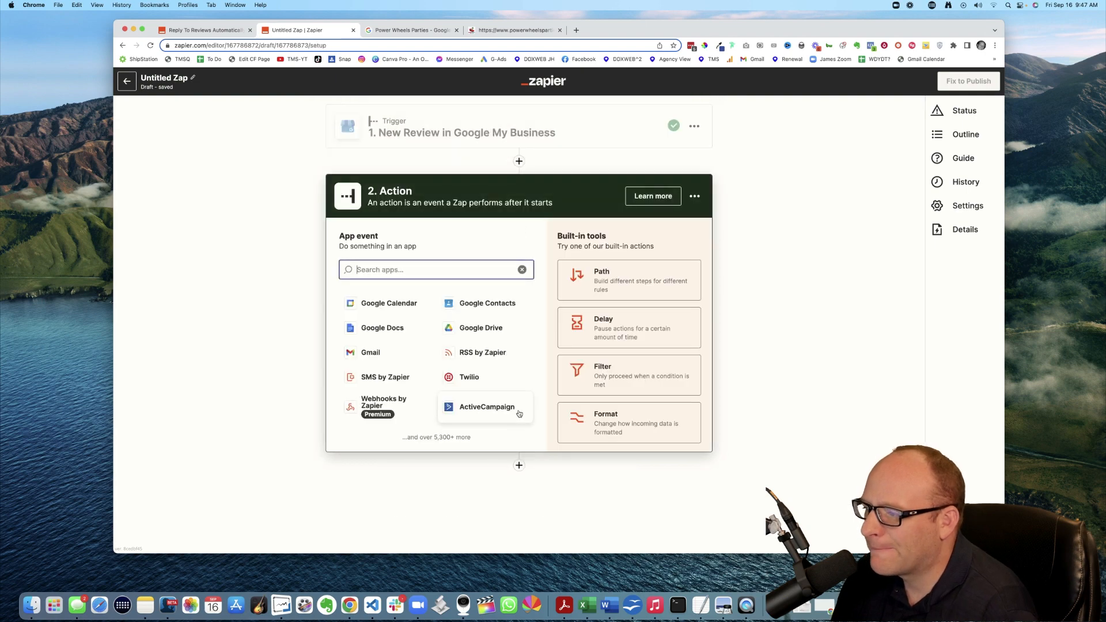
{"action": "left_click", "coordinate": [203, 30]}
{"action": "scroll", "coordinate": [440, 215], "scroll_direction": "up", "scroll_amount": 5}
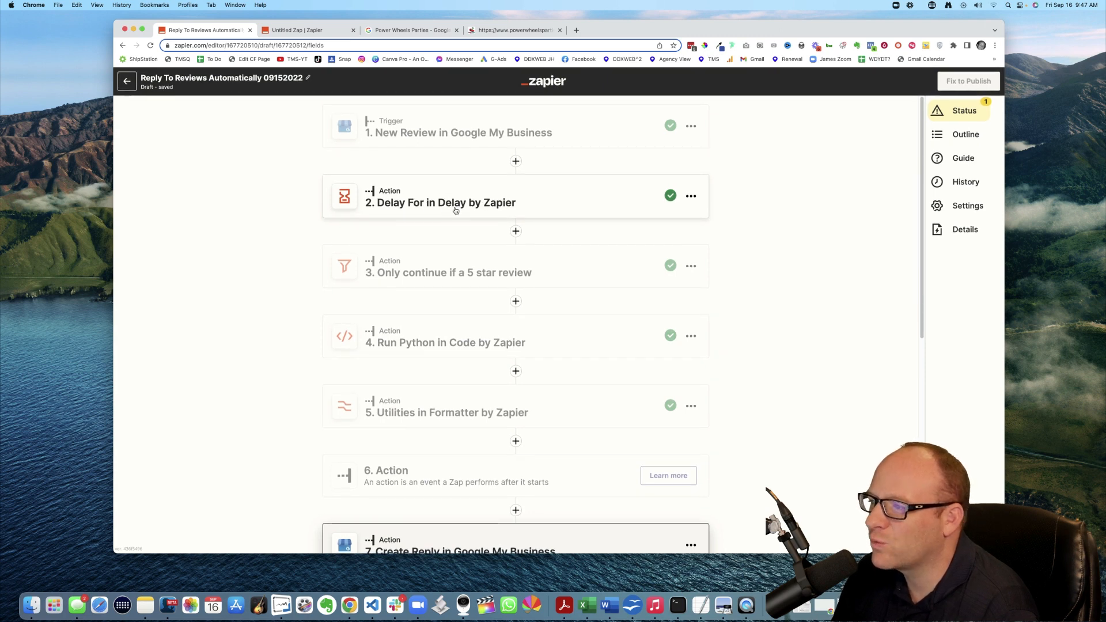
{"action": "left_click", "coordinate": [311, 31]}
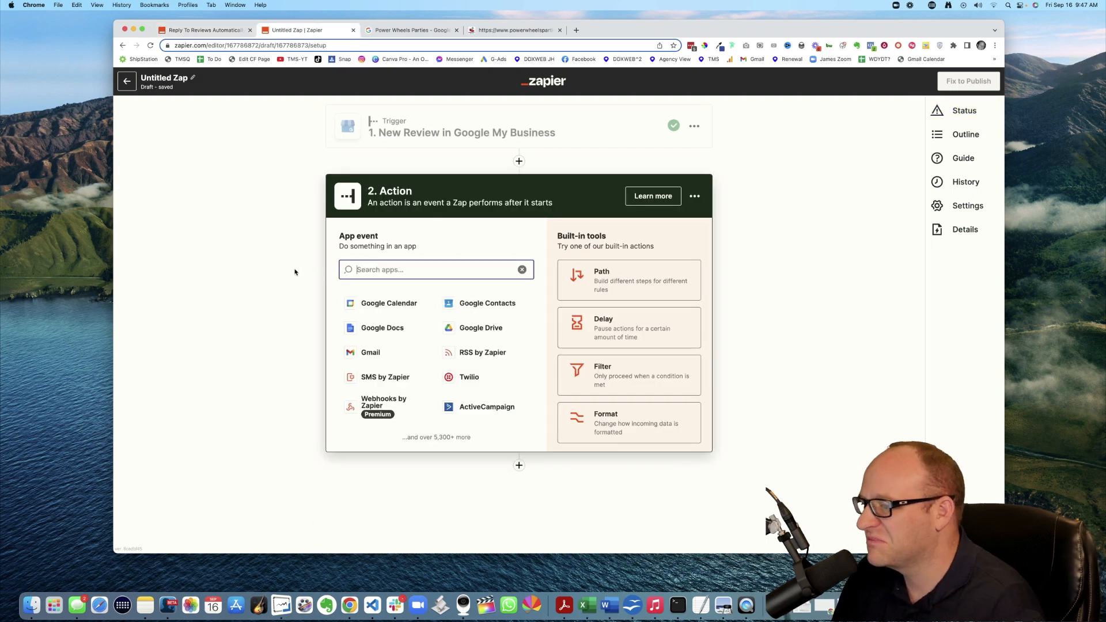
{"action": "left_click", "coordinate": [627, 336]}
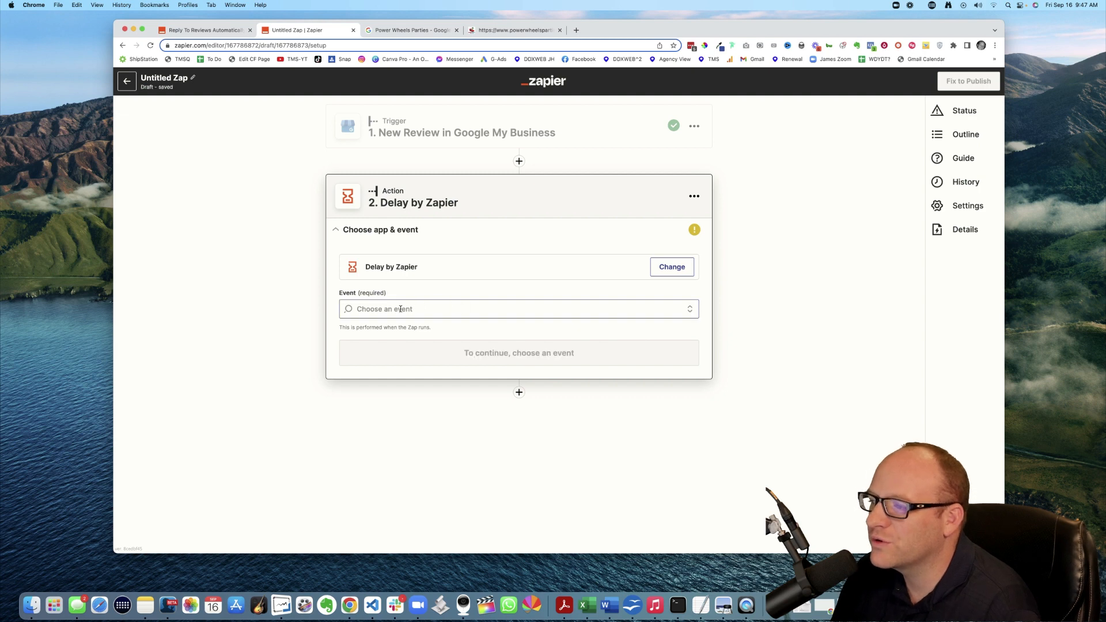
{"action": "left_click", "coordinate": [426, 311]}
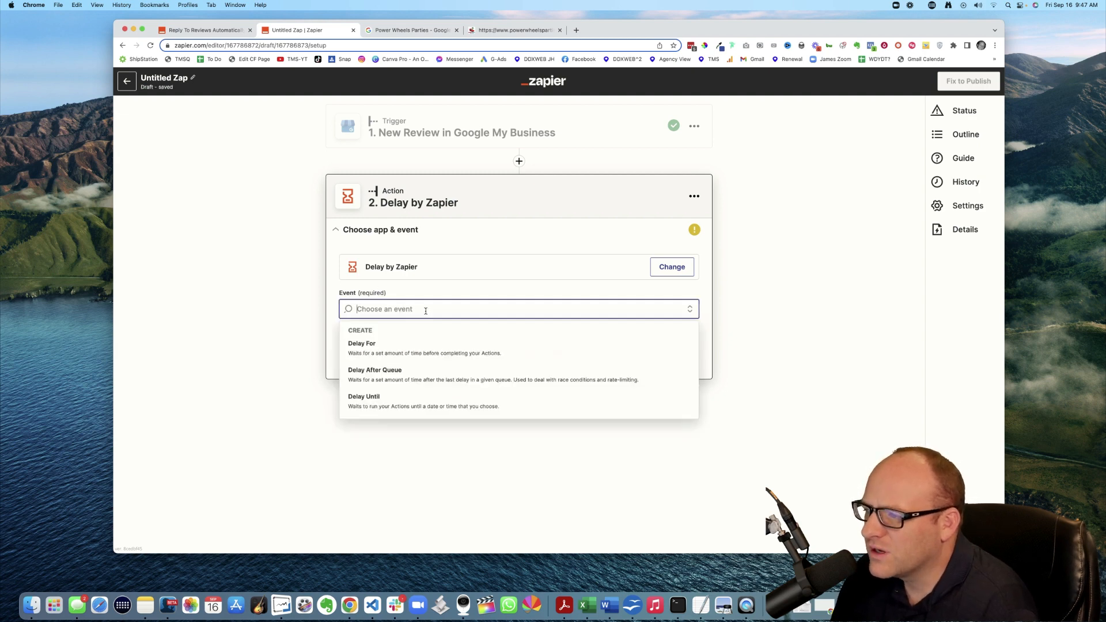
{"action": "left_click", "coordinate": [385, 402]}
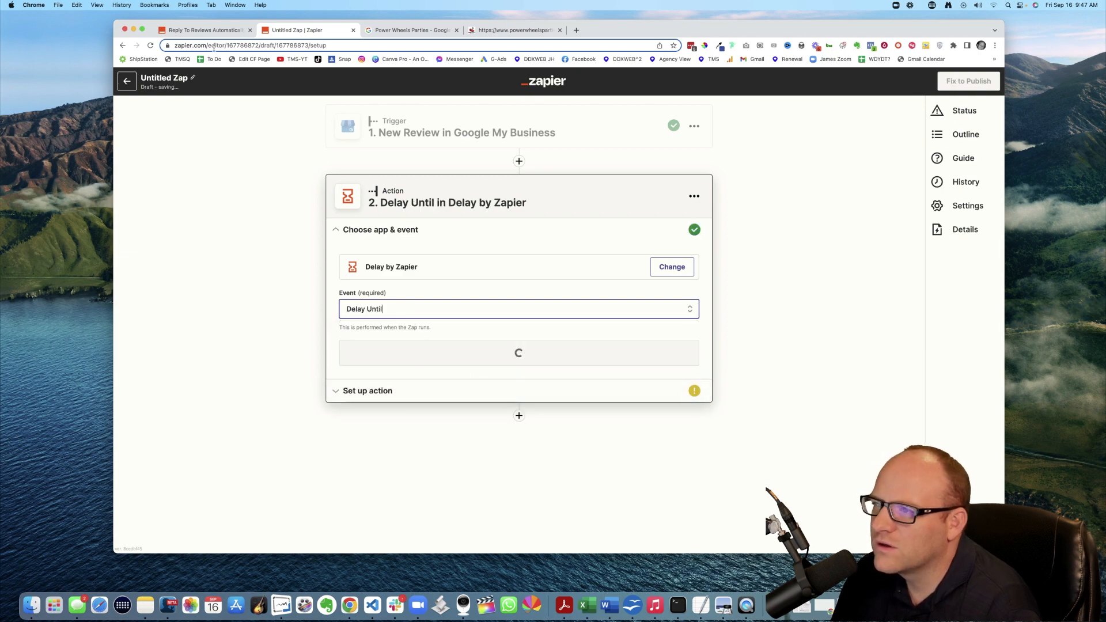
Check the event and time settings of the Delay step in the finished Reply To Reviews Automatically Zap
{"action": "left_click", "coordinate": [202, 31]}
{"action": "left_click", "coordinate": [268, 268]}
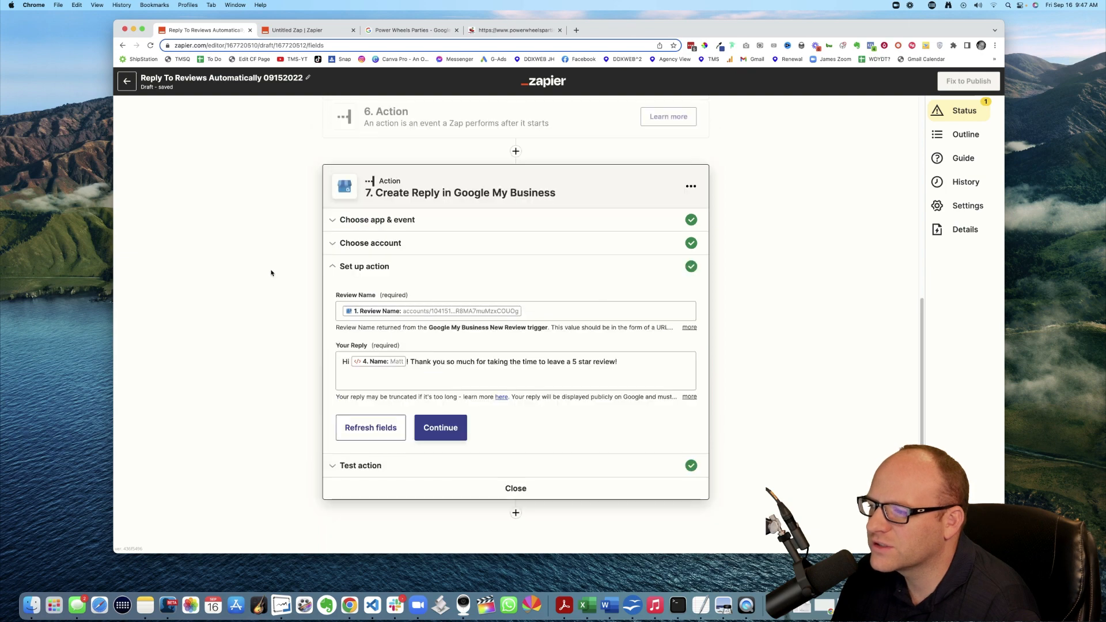
{"action": "scroll", "coordinate": [446, 322], "scroll_direction": "up", "scroll_amount": 10}
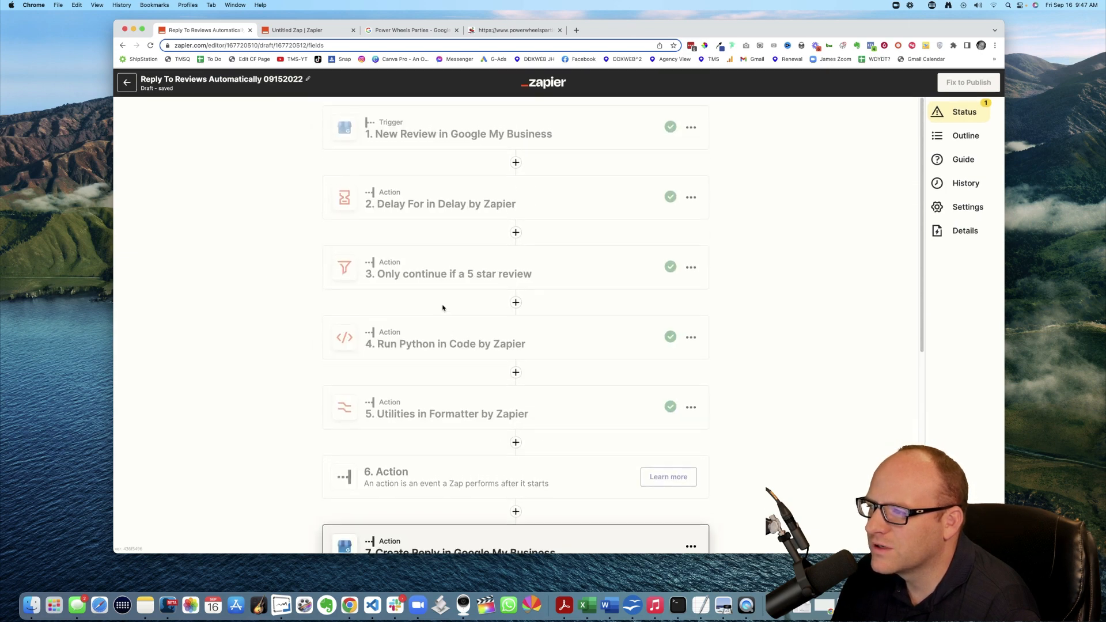
{"action": "left_click", "coordinate": [441, 203]}
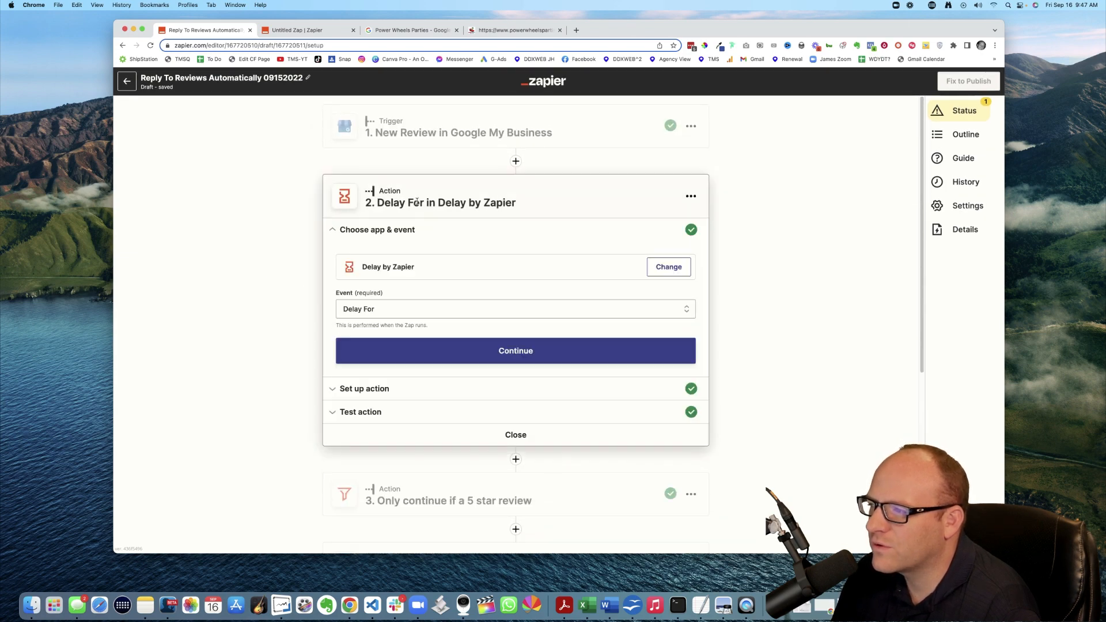
{"action": "left_click", "coordinate": [387, 387]}
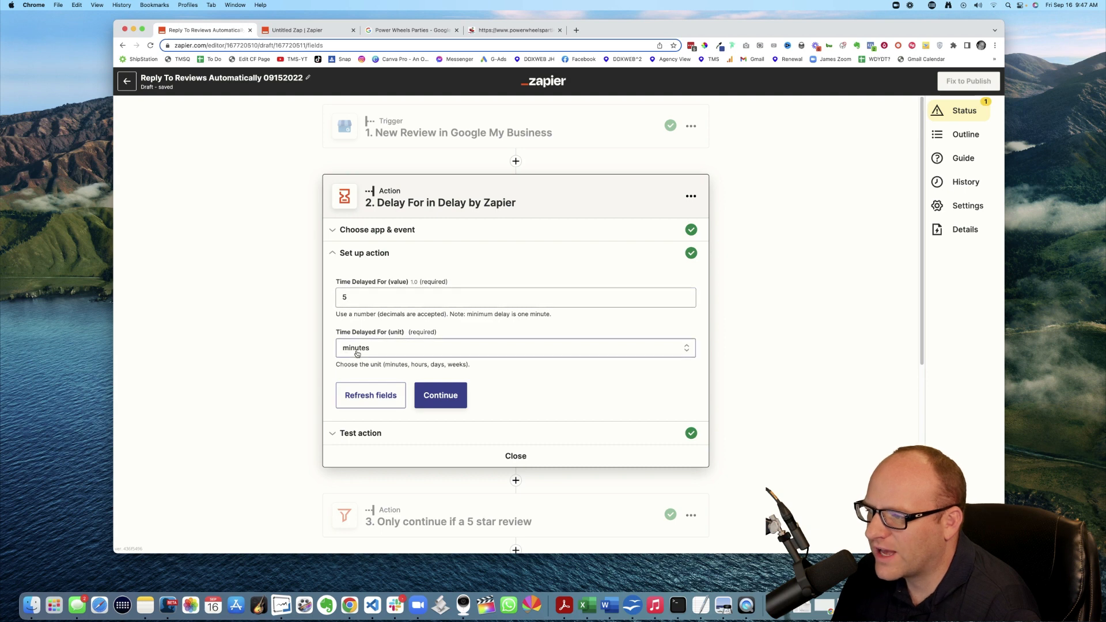
Return to the untitled Zap, change the delay event to Delay For and continue to its action setup
{"action": "left_click", "coordinate": [300, 30]}
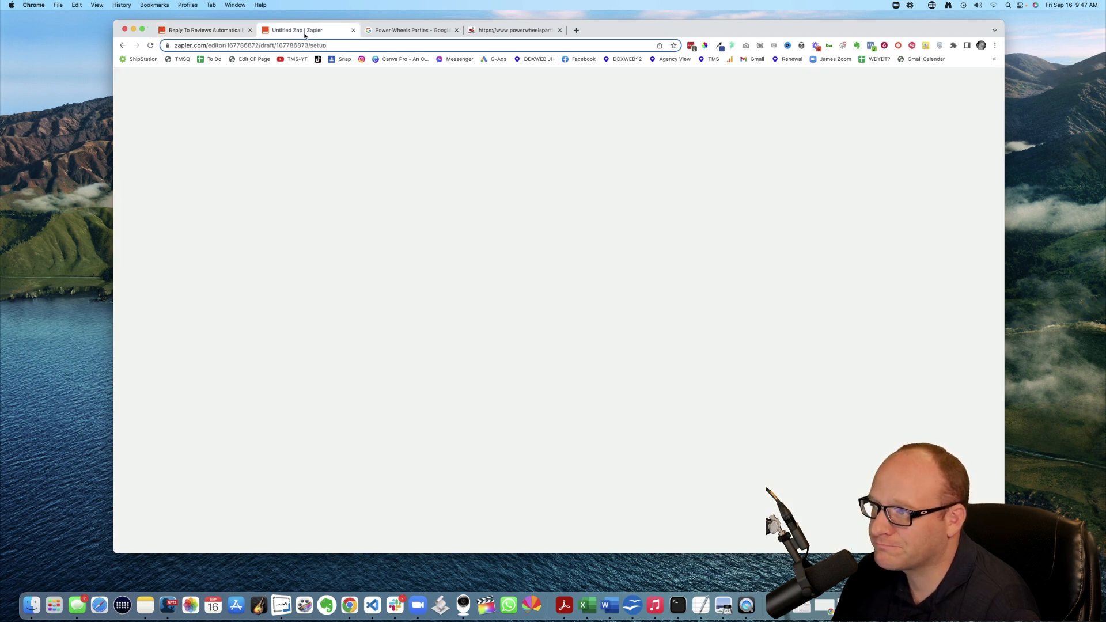
{"action": "left_click", "coordinate": [378, 348]}
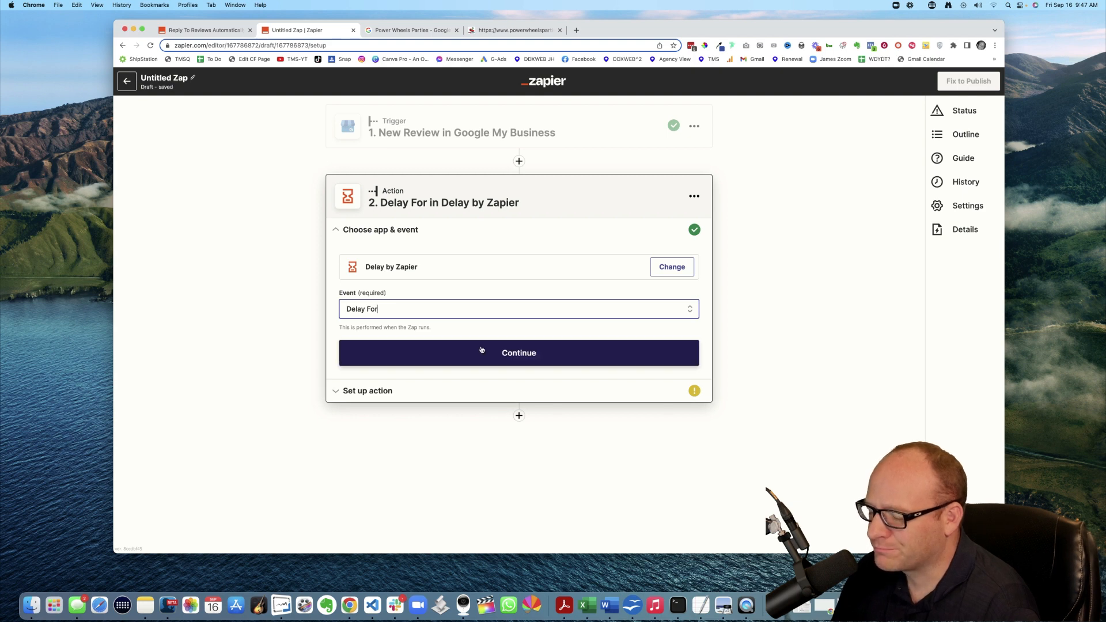
{"action": "left_click", "coordinate": [506, 353]}
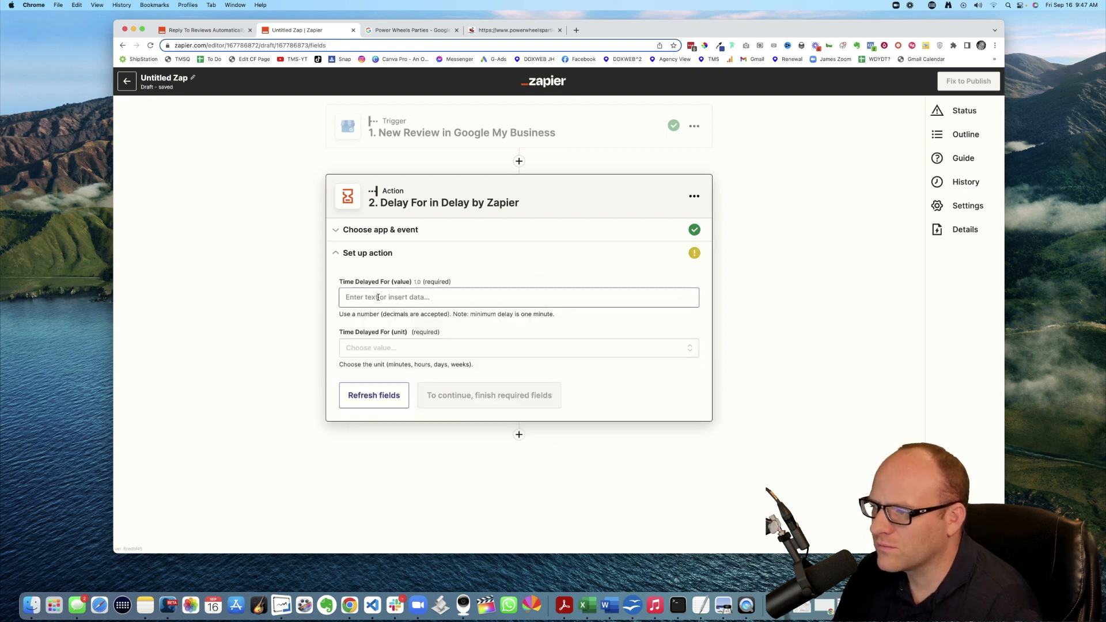
Set the delay time to 5 minutes and test the Delay action
{"action": "left_click", "coordinate": [394, 297]}
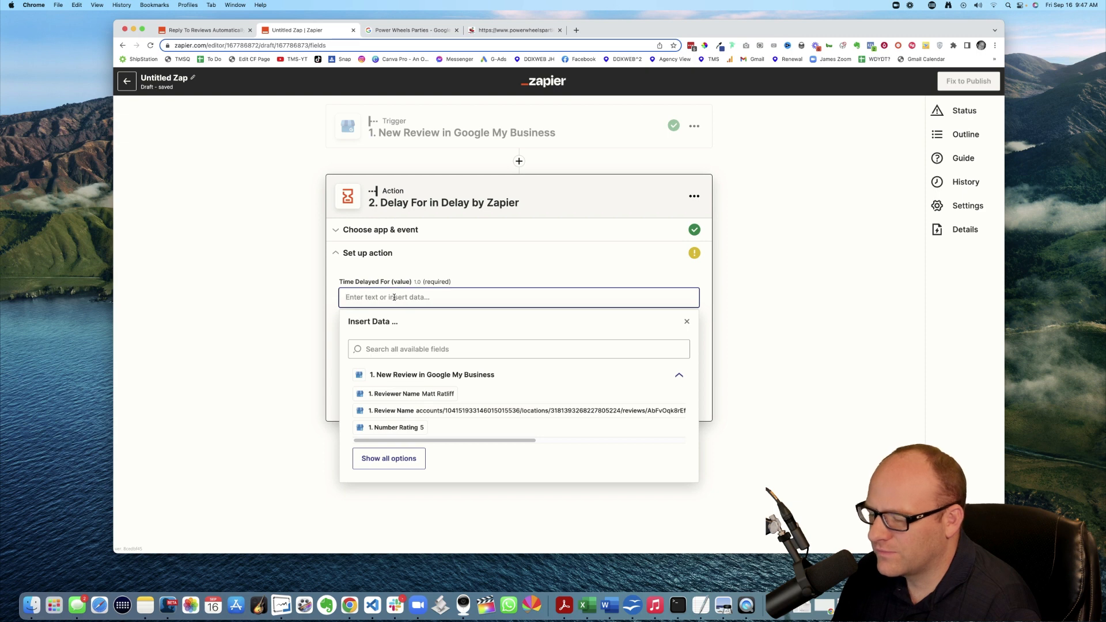
{"action": "type", "text": "5"}
{"action": "left_click", "coordinate": [295, 312]}
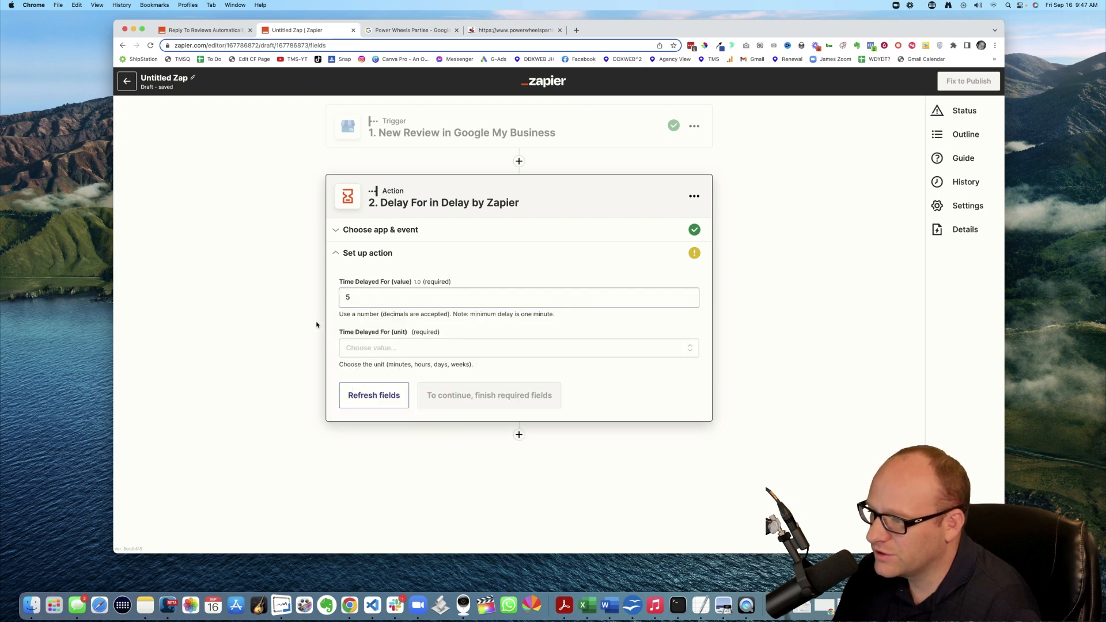
{"action": "left_click", "coordinate": [373, 348]}
{"action": "left_click", "coordinate": [359, 444]}
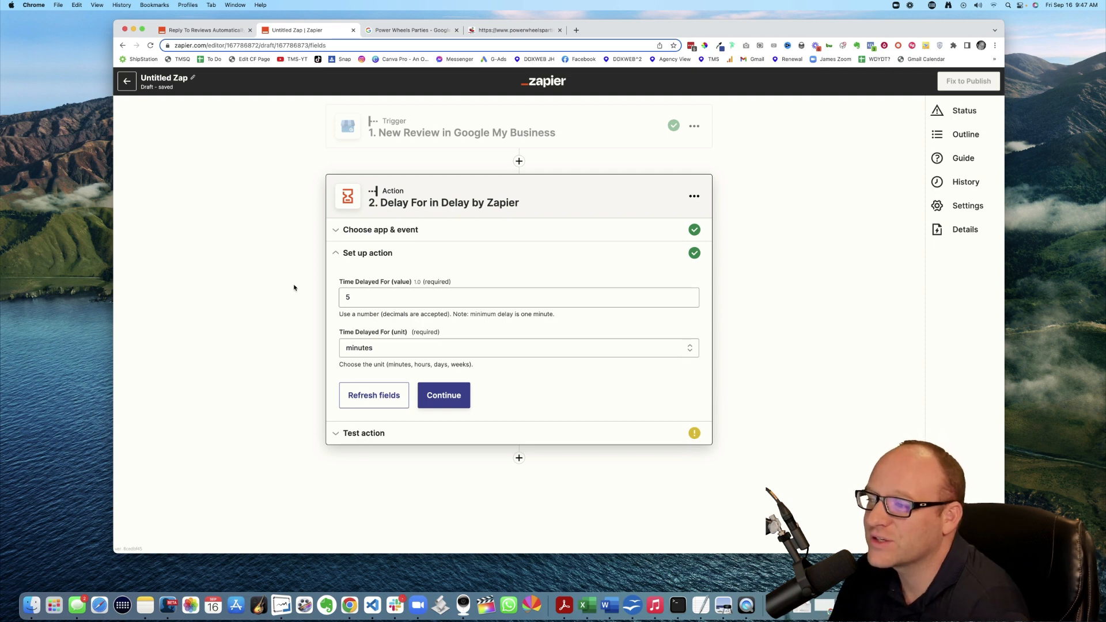
{"action": "left_click", "coordinate": [452, 398]}
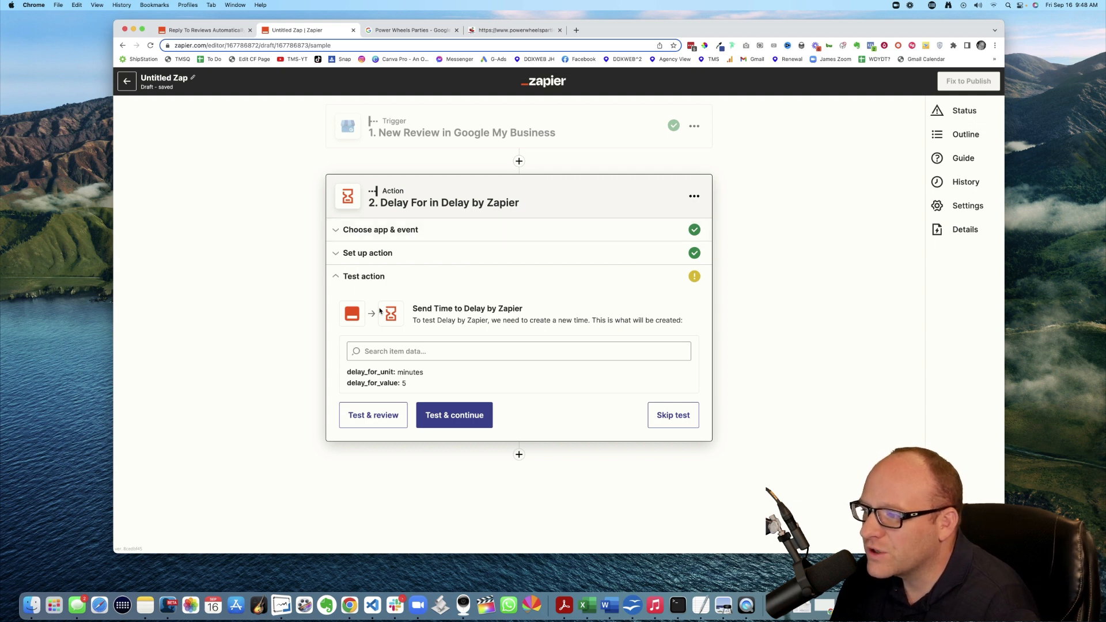
{"action": "left_click", "coordinate": [363, 417]}
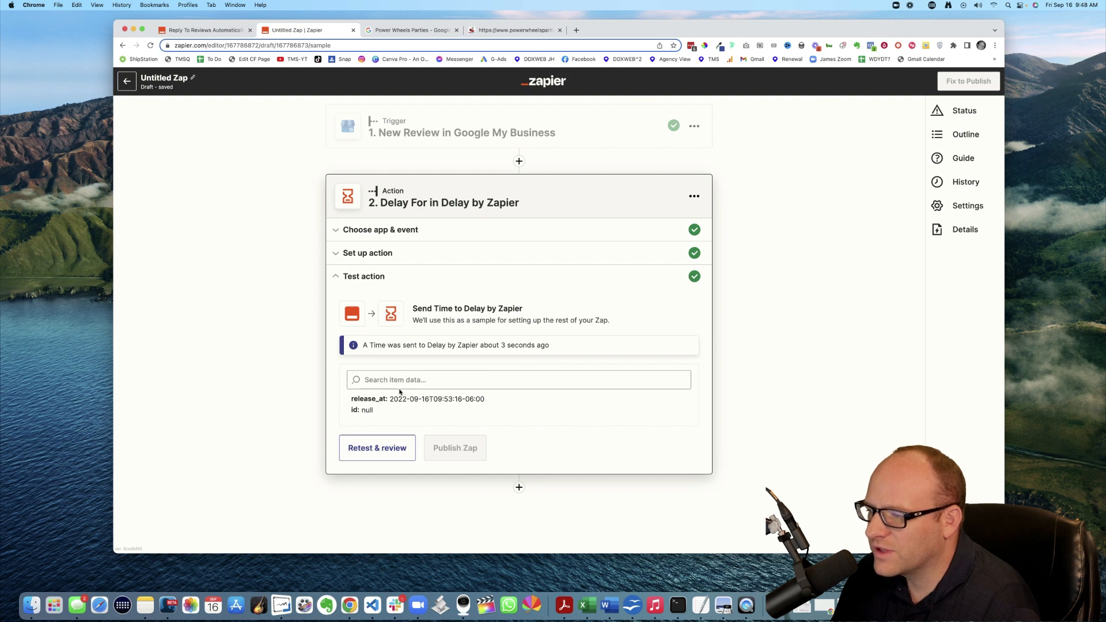
Add a third action after the delay, check the finished Zap for what follows, and make the new action a Filter
{"action": "left_click", "coordinate": [519, 488]}
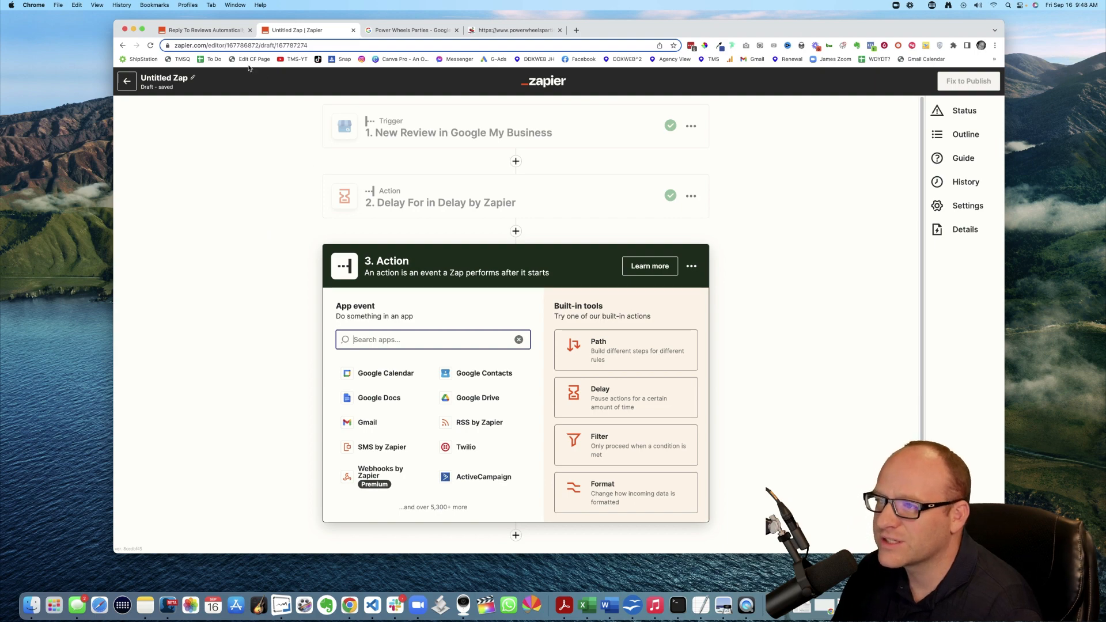
{"action": "left_click", "coordinate": [217, 31]}
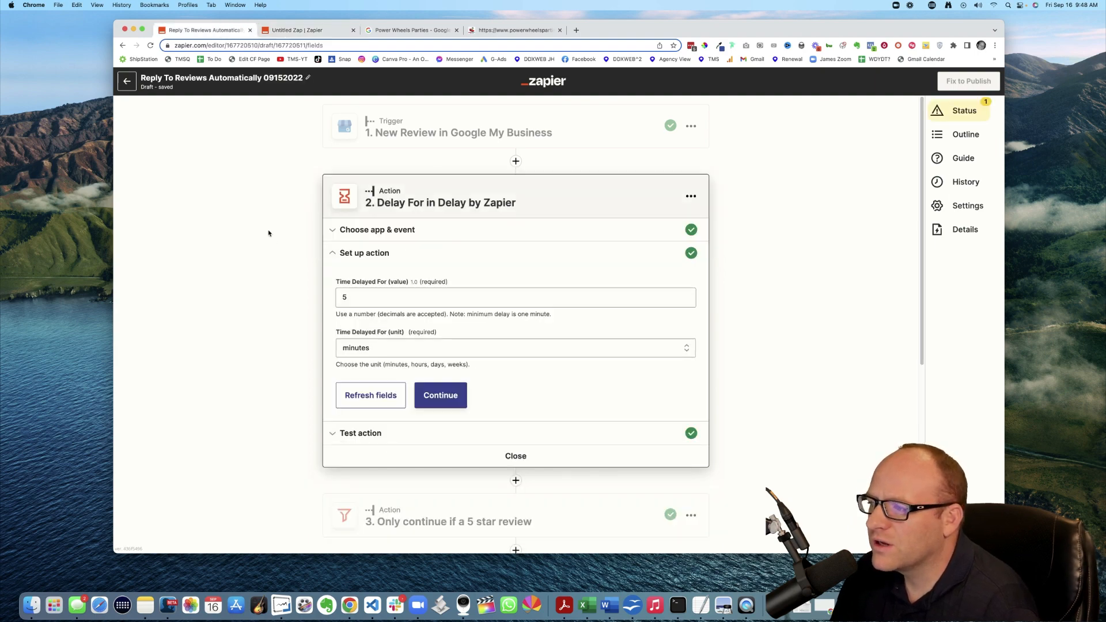
{"action": "scroll", "coordinate": [494, 258], "scroll_direction": "down", "scroll_amount": 5}
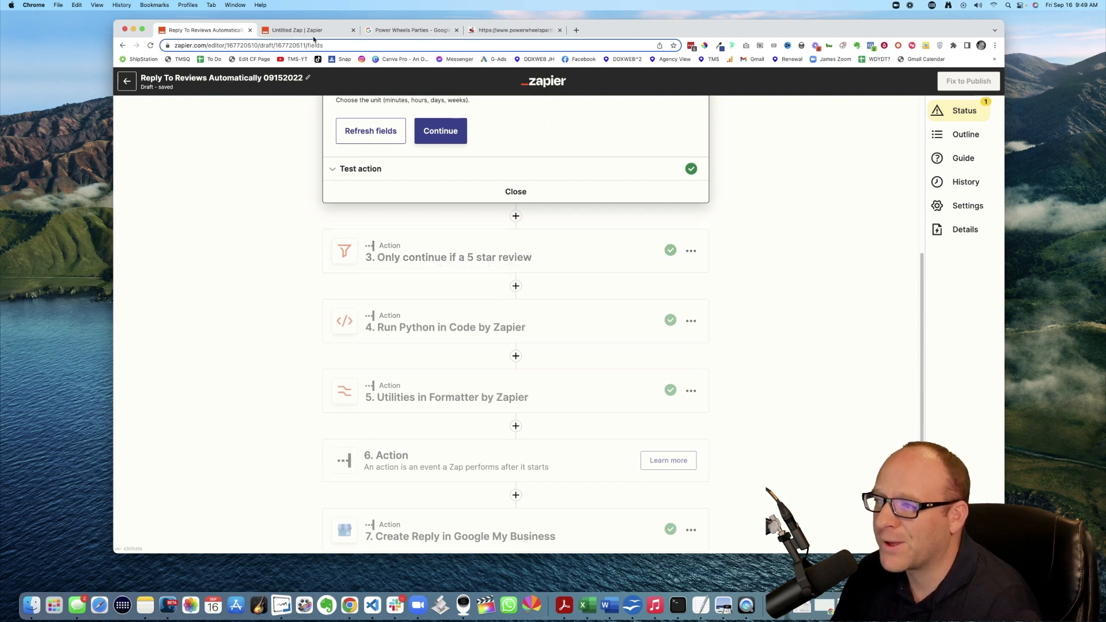
{"action": "left_click", "coordinate": [297, 30]}
{"action": "scroll", "coordinate": [633, 363], "scroll_direction": "down", "scroll_amount": 1}
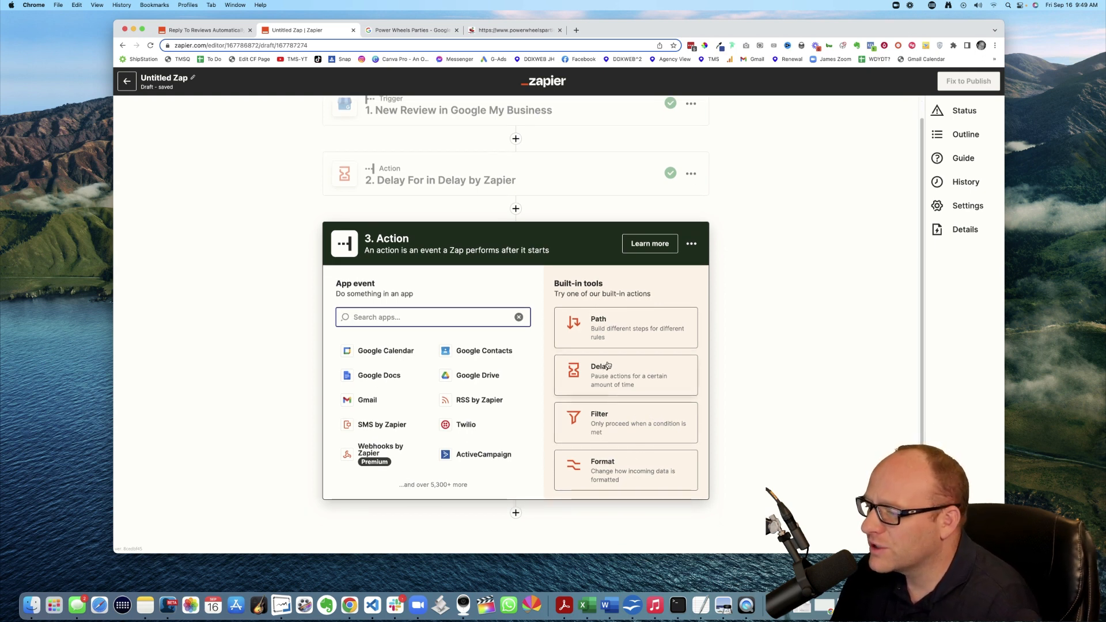
{"action": "left_click", "coordinate": [606, 424]}
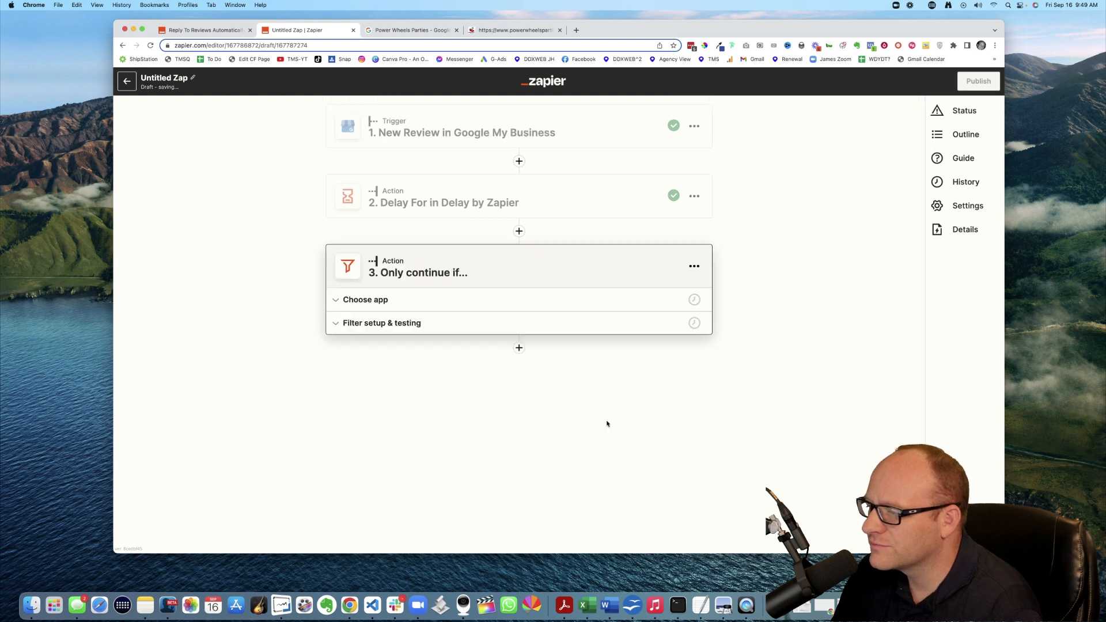
Choose the New Review trigger's Number Rating as the field the filter evaluates
{"action": "left_click", "coordinate": [380, 303]}
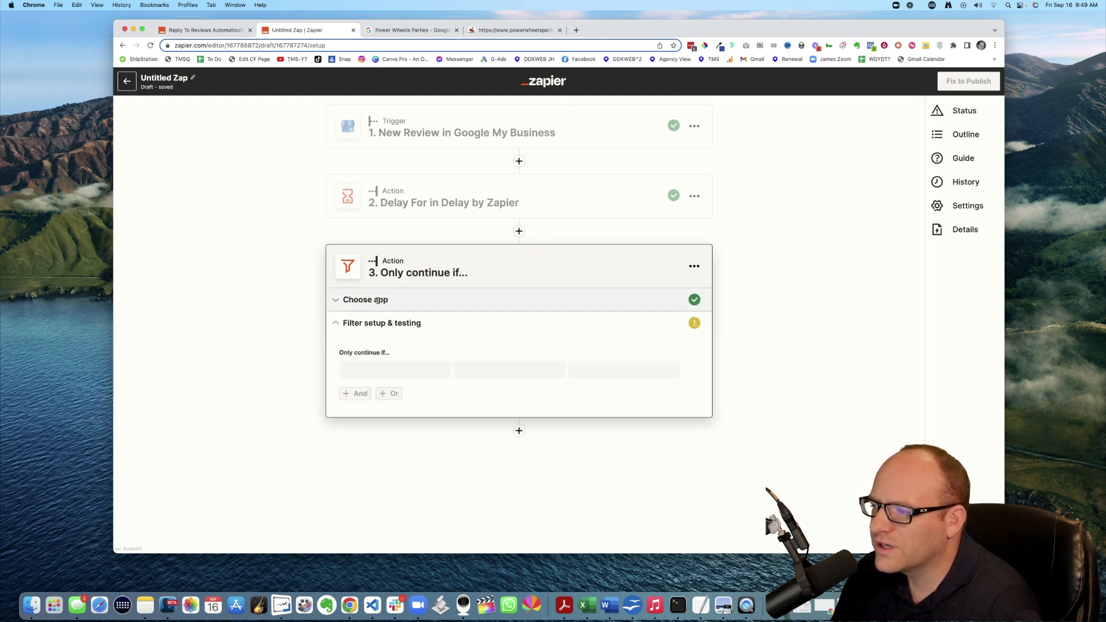
{"action": "left_click", "coordinate": [439, 371]}
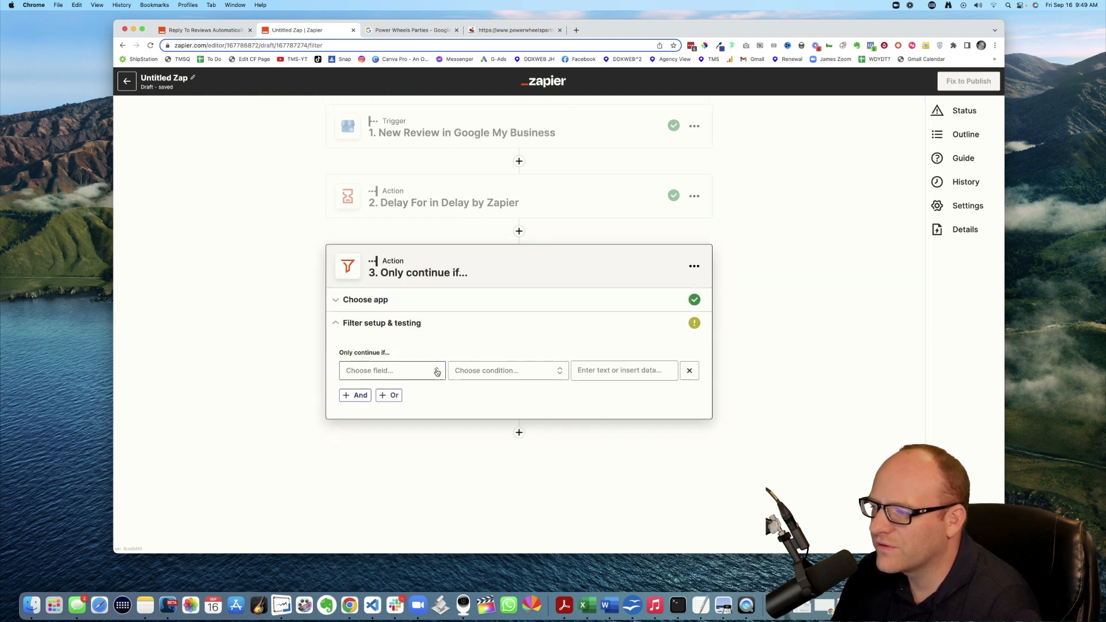
{"action": "left_click", "coordinate": [371, 374]}
{"action": "left_click", "coordinate": [407, 448]}
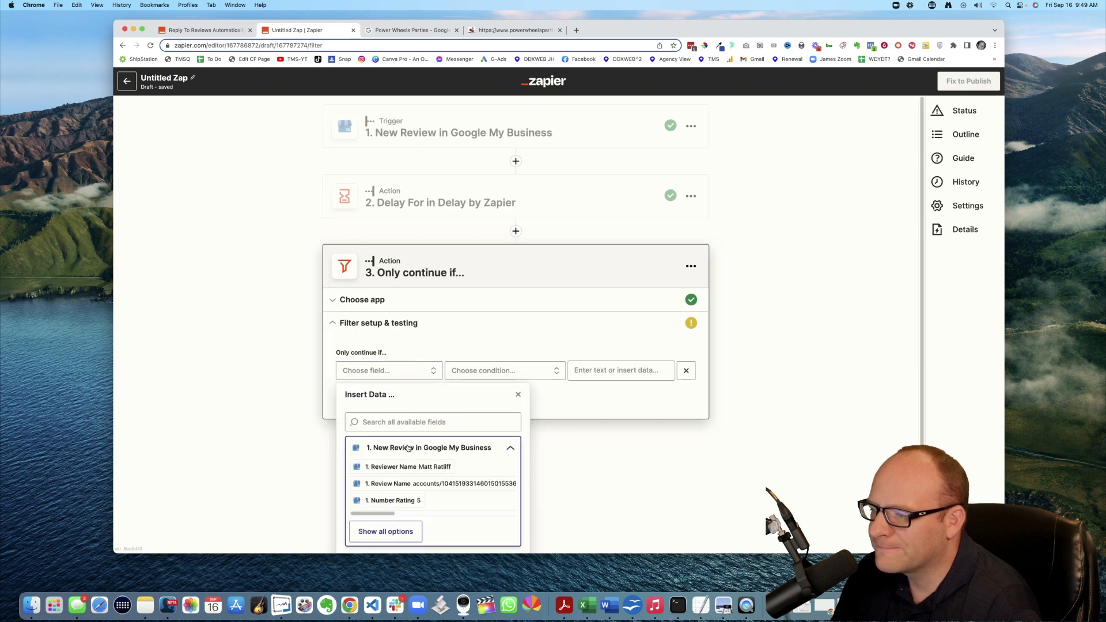
{"action": "scroll", "coordinate": [415, 469], "scroll_direction": "down", "scroll_amount": 1}
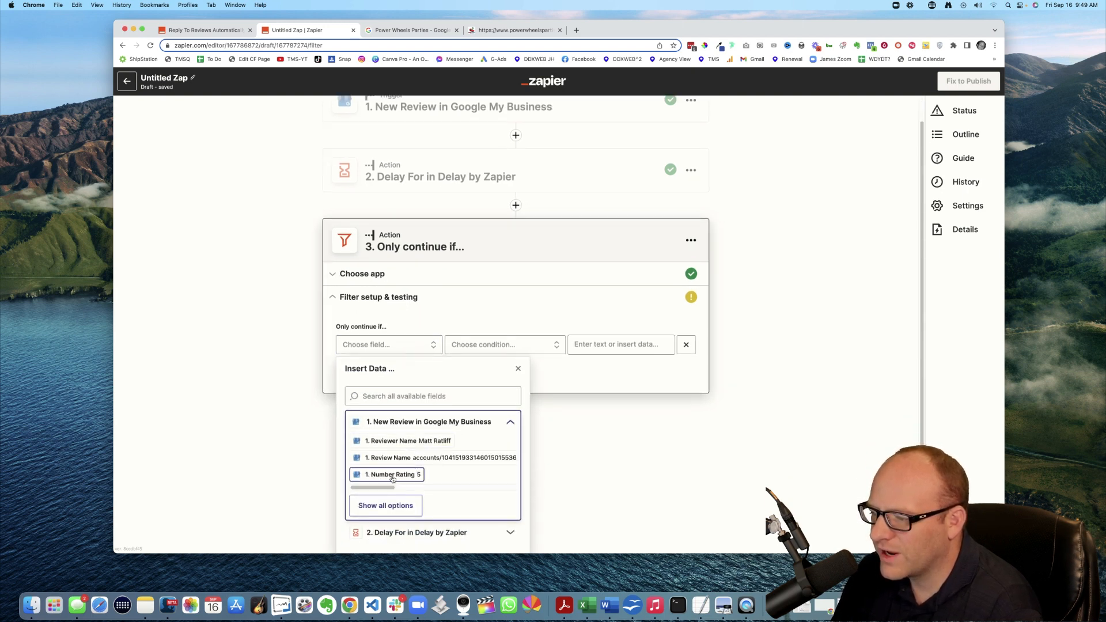
{"action": "left_click", "coordinate": [392, 474]}
Set the filter condition to (Text) Is in with the value 5
{"action": "left_click", "coordinate": [510, 375]}
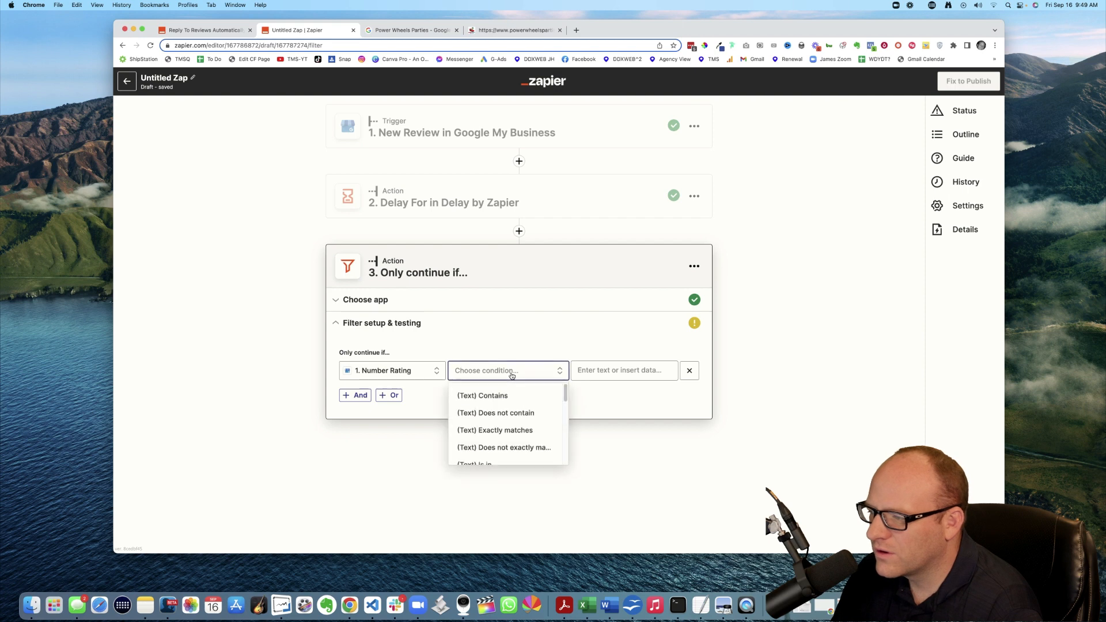
{"action": "scroll", "coordinate": [503, 409], "scroll_direction": "down", "scroll_amount": 2}
{"action": "scroll", "coordinate": [503, 409], "scroll_direction": "up", "scroll_amount": 2}
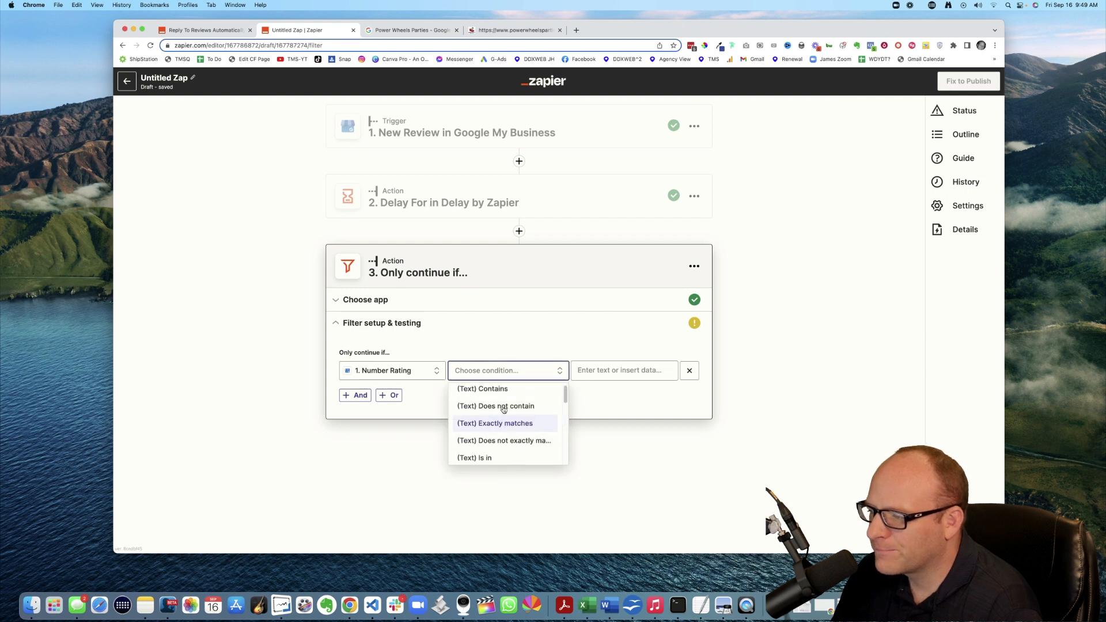
{"action": "scroll", "coordinate": [504, 421], "scroll_direction": "down", "scroll_amount": 1}
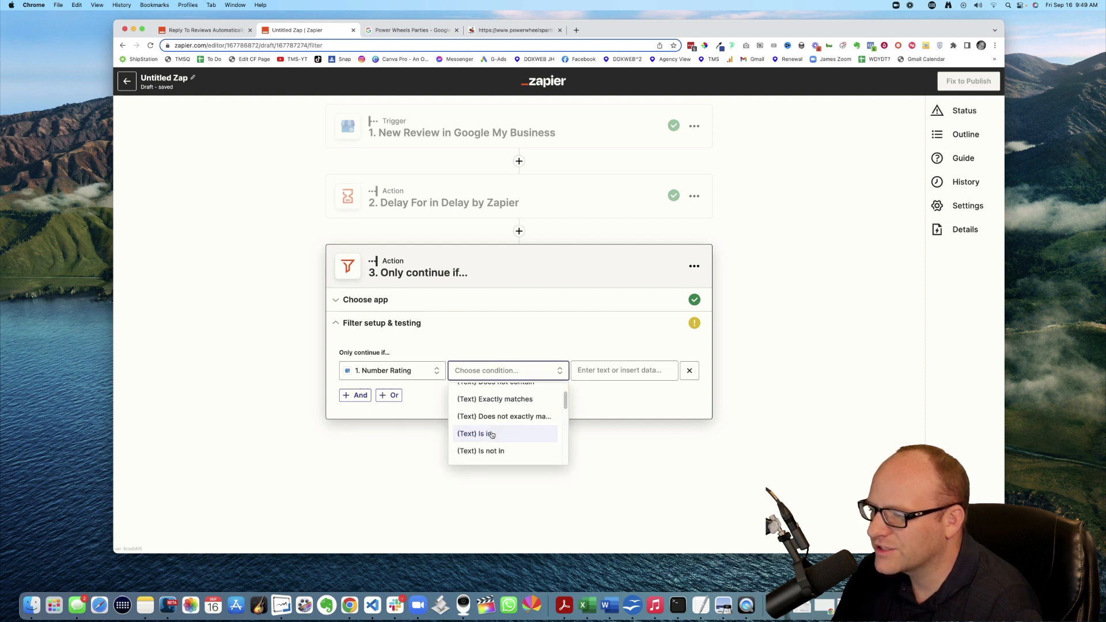
{"action": "left_click", "coordinate": [492, 433]}
{"action": "left_click", "coordinate": [614, 373]}
{"action": "type", "text": "5"}
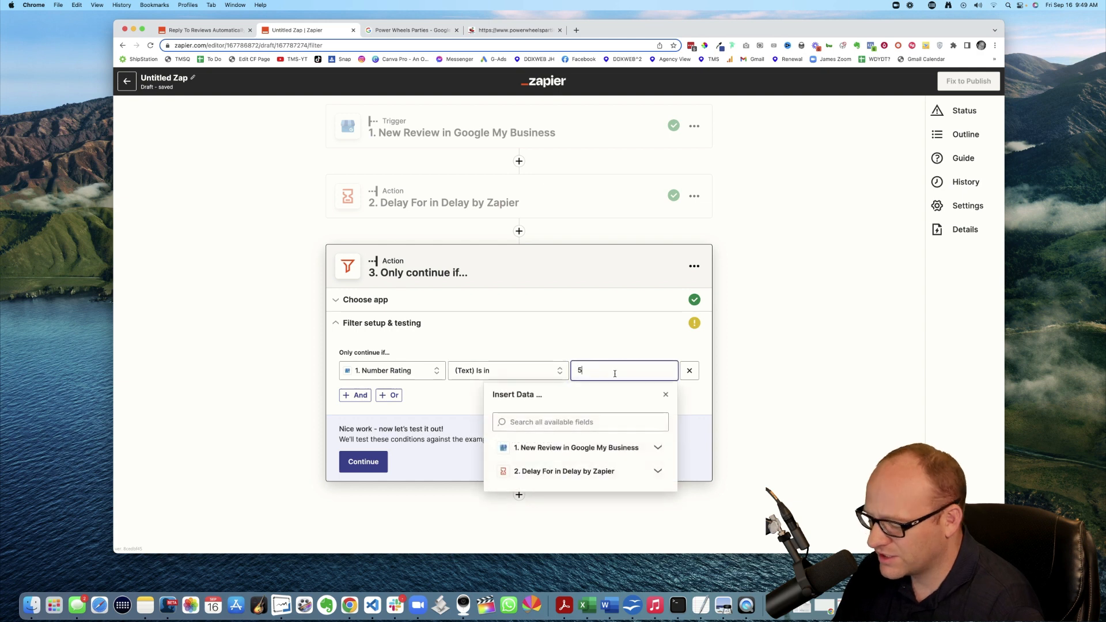
{"action": "left_click", "coordinate": [285, 394]}
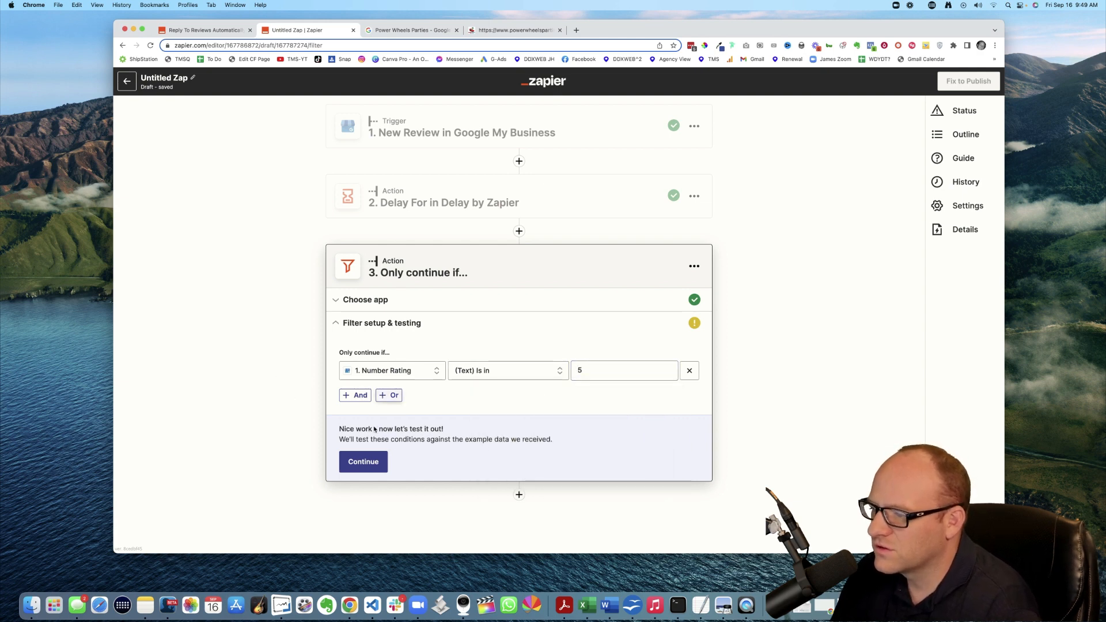
Test the filter against the sample review and examine the result message and matched items
{"action": "left_click", "coordinate": [367, 461]}
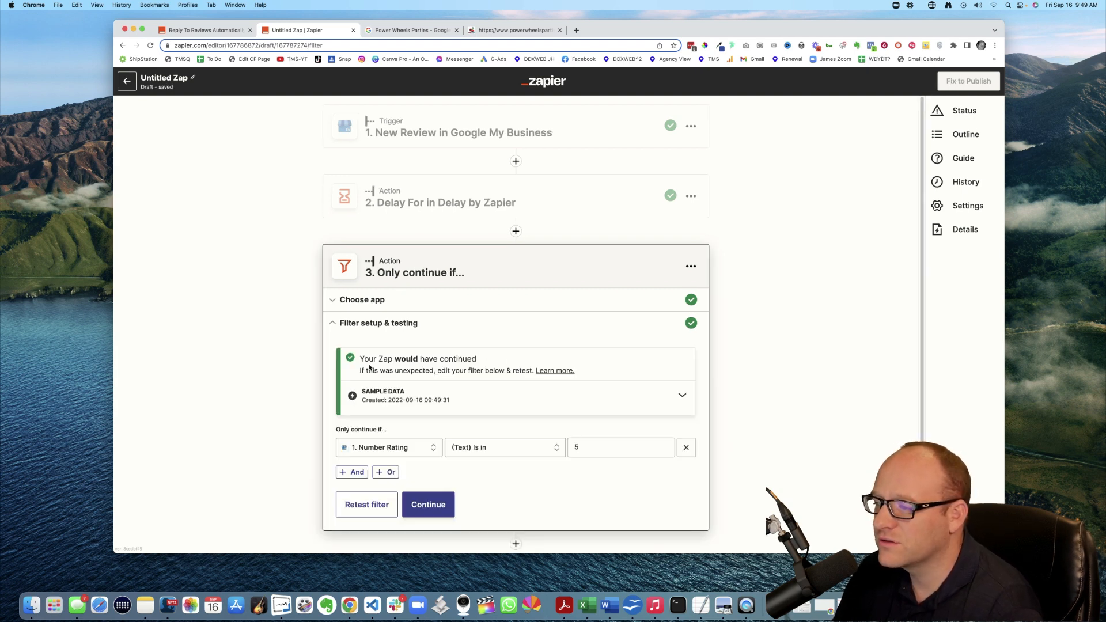
{"action": "left_click", "coordinate": [681, 397]}
{"action": "left_click_drag", "start_coordinate": [389, 431], "coordinate": [429, 434]}
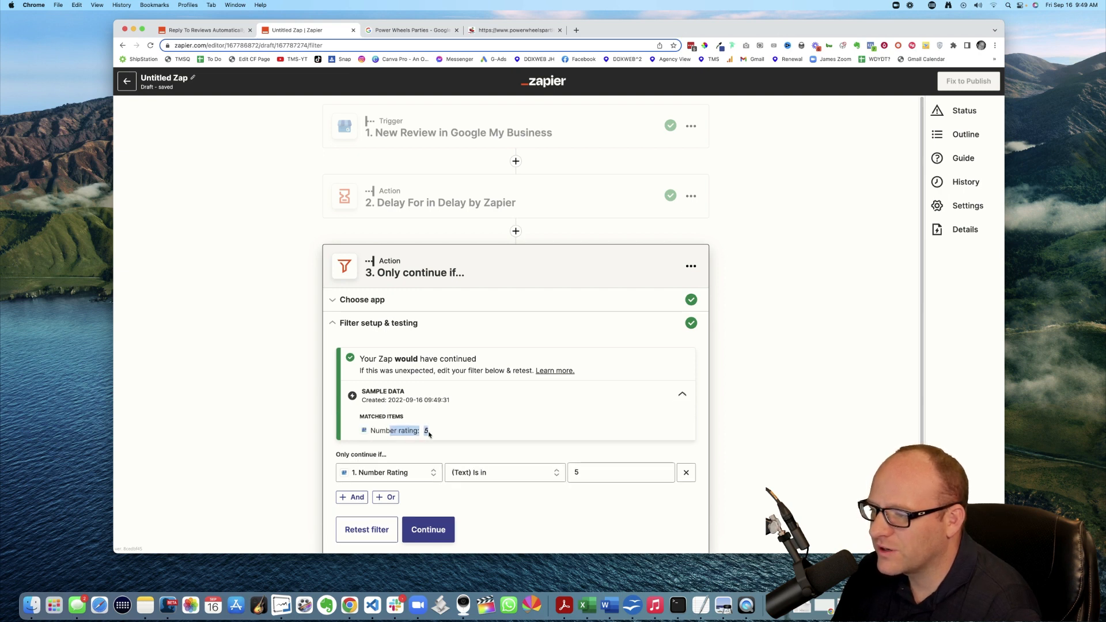
{"action": "left_click_drag", "start_coordinate": [370, 364], "coordinate": [489, 365]}
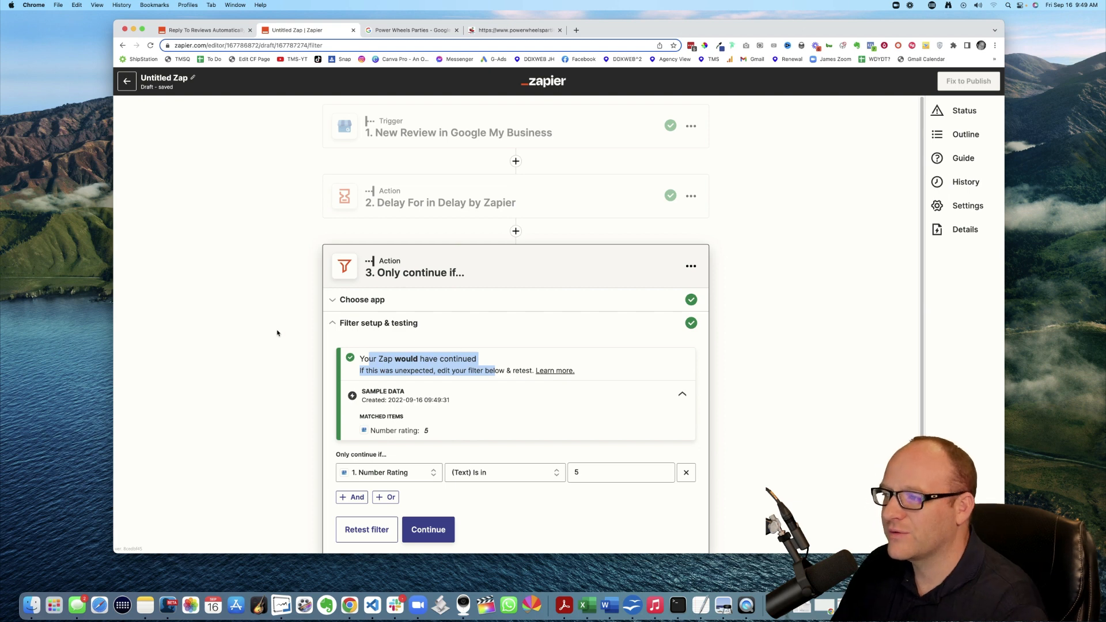
Rename the filter step to "Only continue if 5 star review" and continue to the fourth action
{"action": "scroll", "coordinate": [278, 333], "scroll_direction": "down", "scroll_amount": 2}
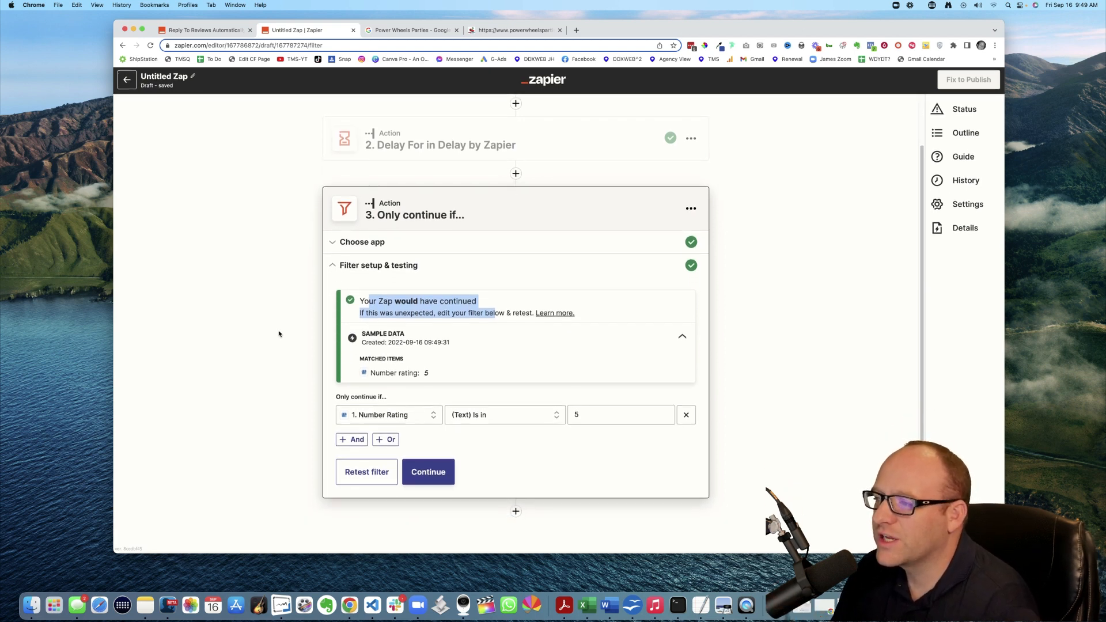
{"action": "left_click", "coordinate": [691, 211]}
{"action": "left_click", "coordinate": [644, 236]}
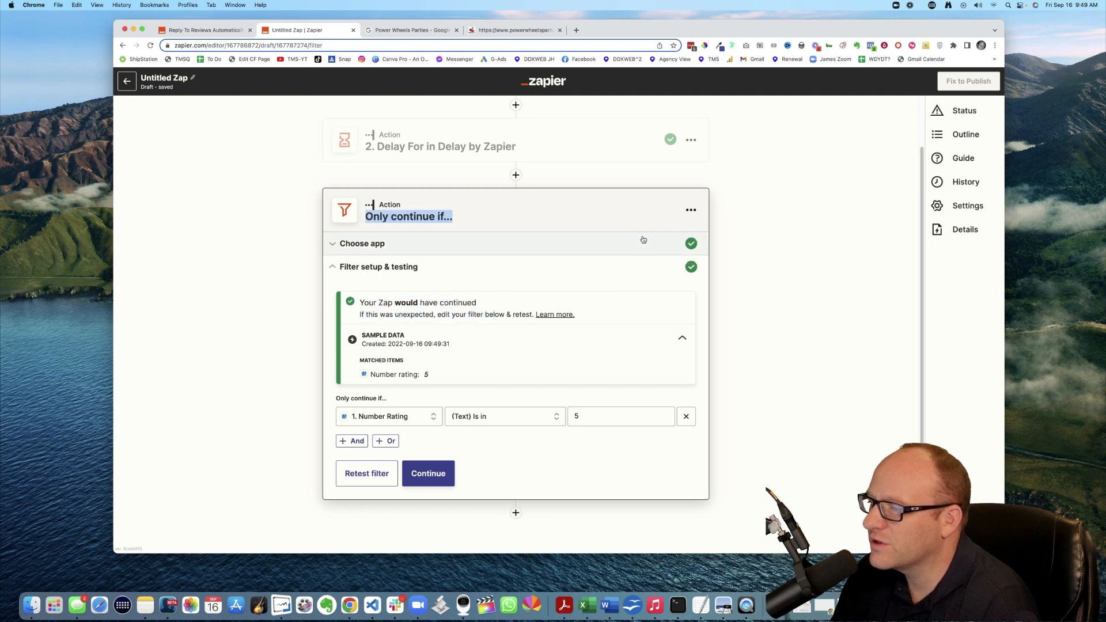
{"action": "left_click", "coordinate": [457, 217]}
{"action": "key", "text": "BackSpace"}
{"action": "key", "text": "BackSpace"}
{"action": "key", "text": "BackSpace"}
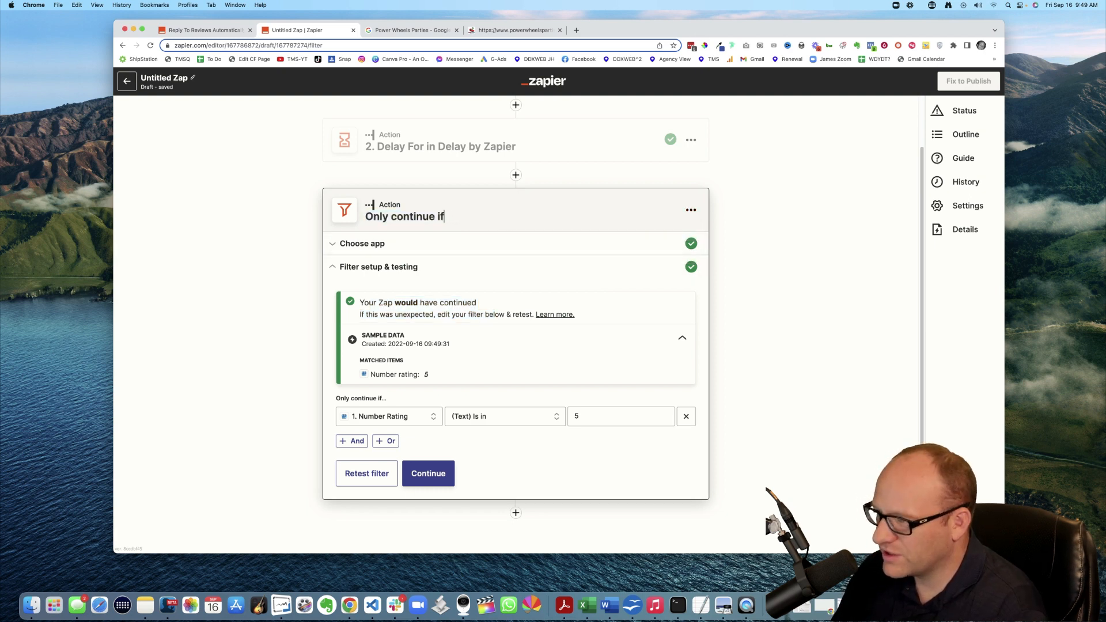
{"action": "type", "text": "5 star reivew"}
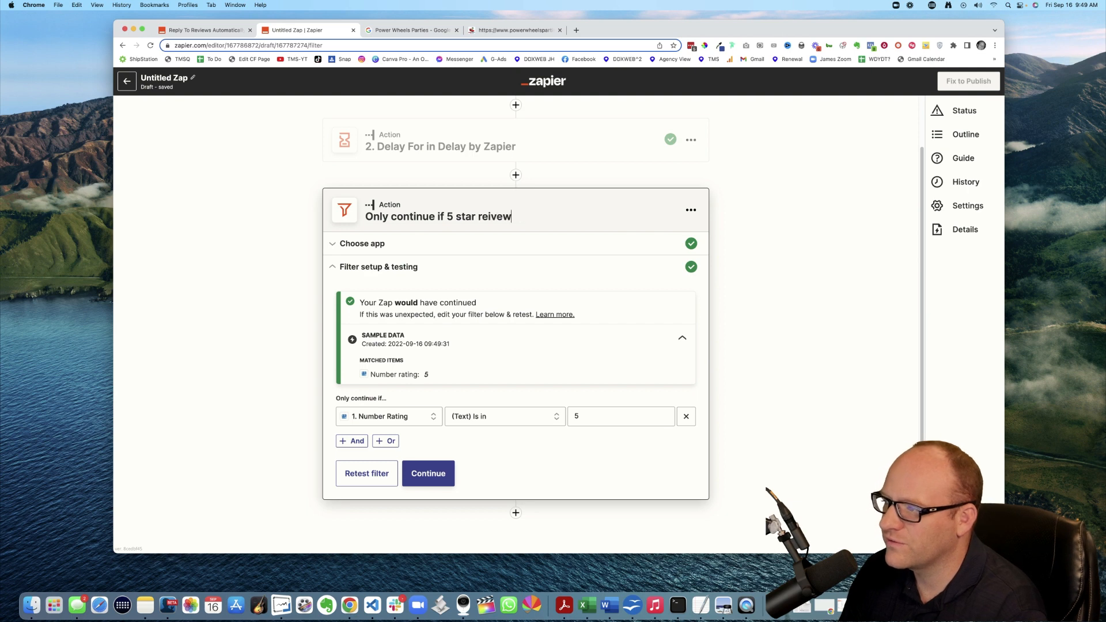
{"action": "key", "text": "BackSpace"}
{"action": "type", "text": "iew"}
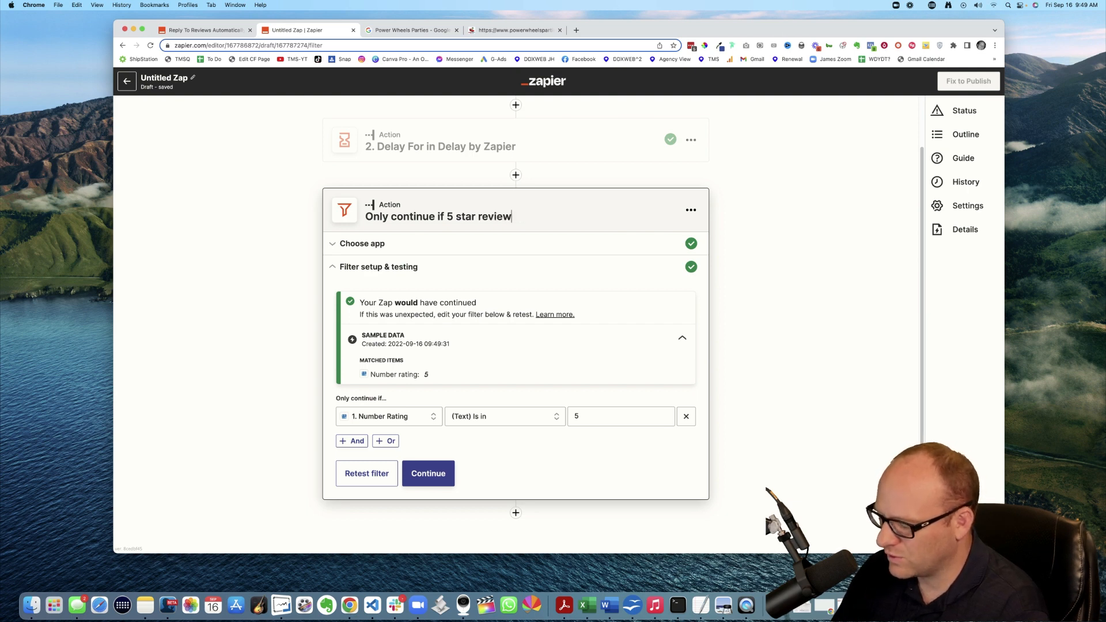
{"action": "left_click", "coordinate": [428, 473]}
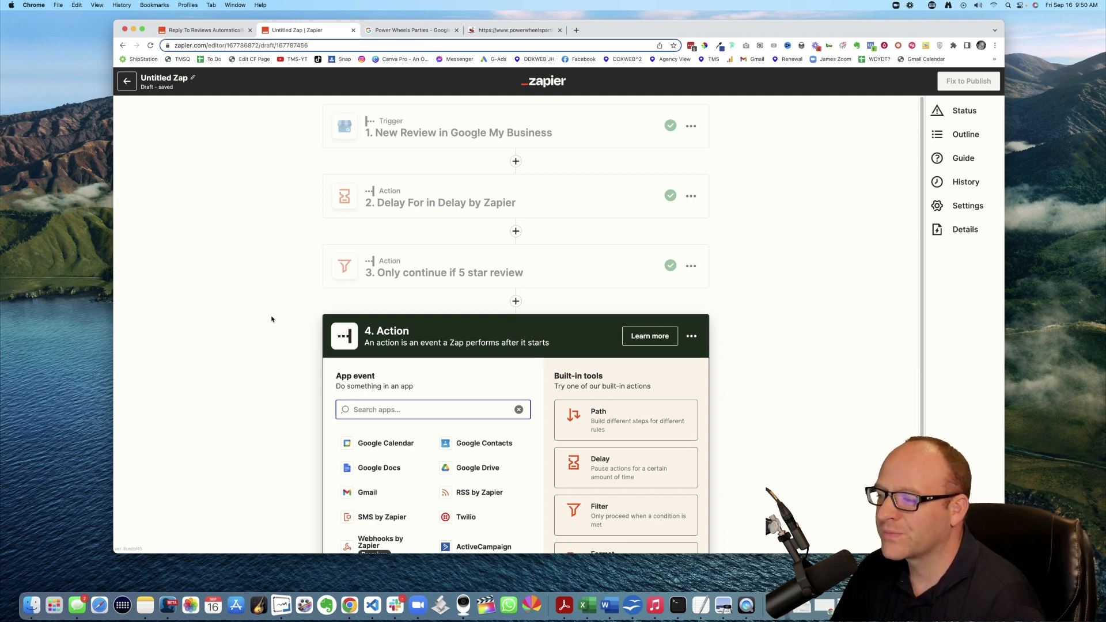
Reopen the filter step's setup and add an OR rule that evaluates the New Review trigger's Number Rating
{"action": "left_click", "coordinate": [447, 272]}
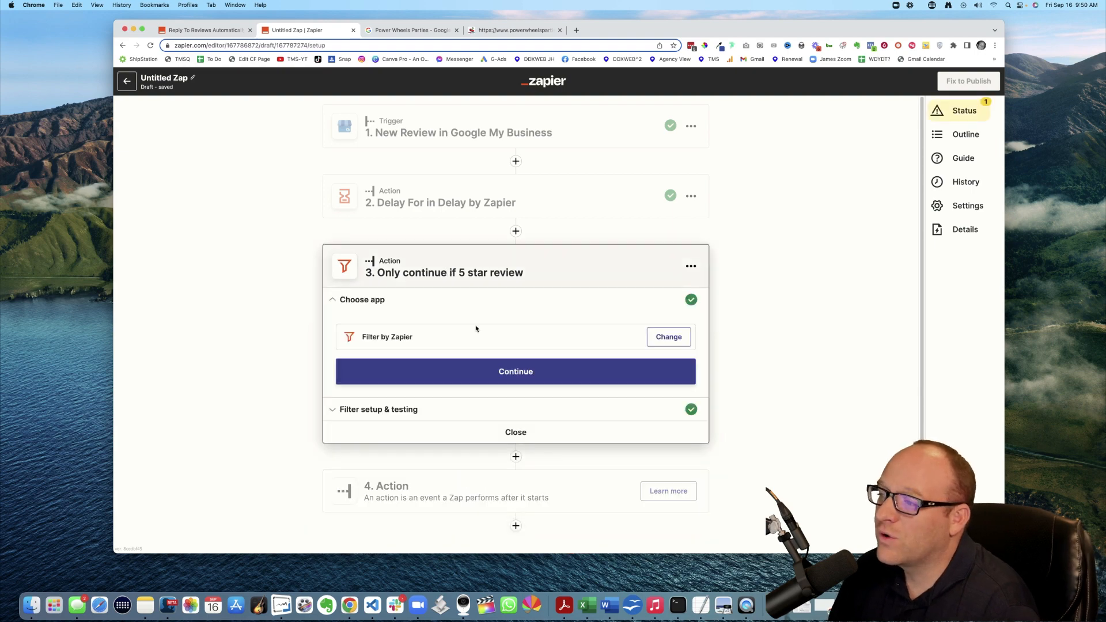
{"action": "left_click", "coordinate": [369, 411]}
{"action": "scroll", "coordinate": [296, 344], "scroll_direction": "down", "scroll_amount": 2}
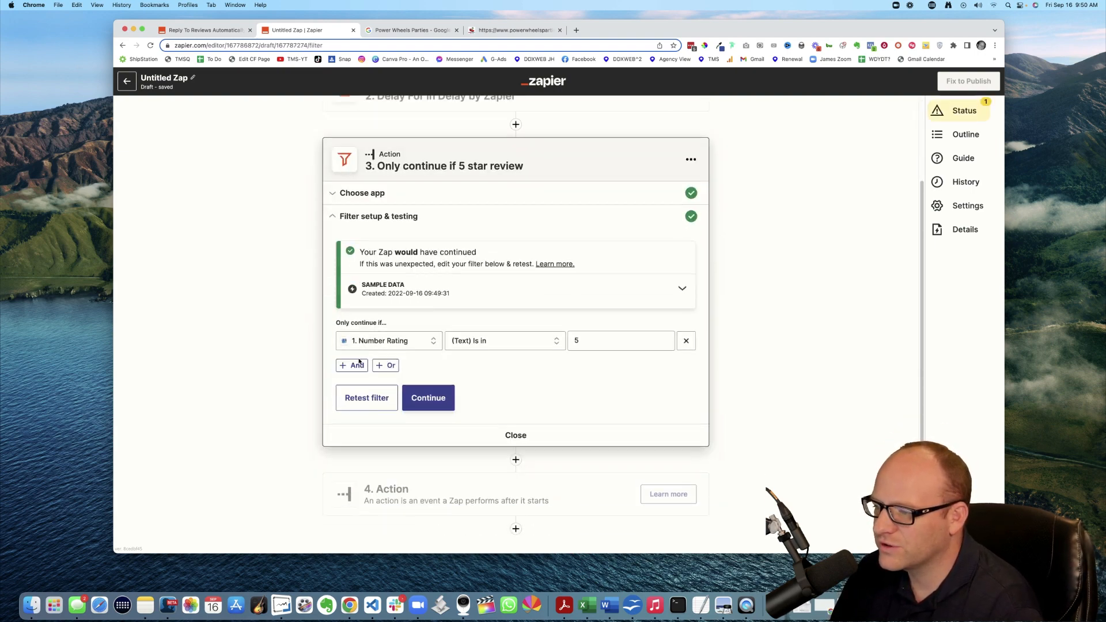
{"action": "left_click", "coordinate": [390, 366]}
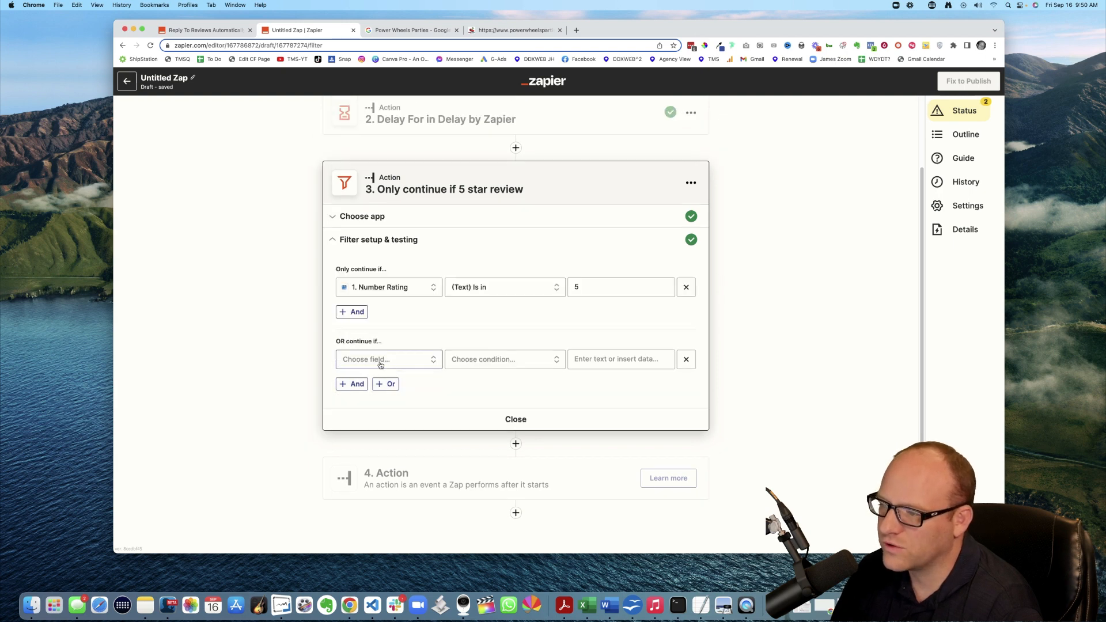
{"action": "left_click", "coordinate": [380, 365]}
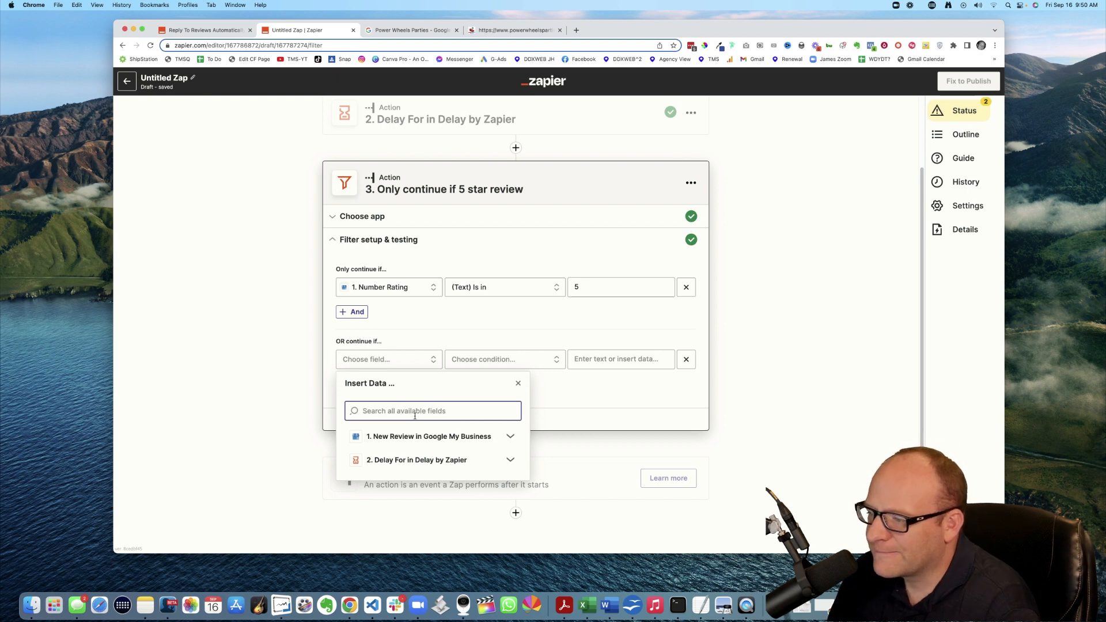
{"action": "left_click", "coordinate": [425, 437]}
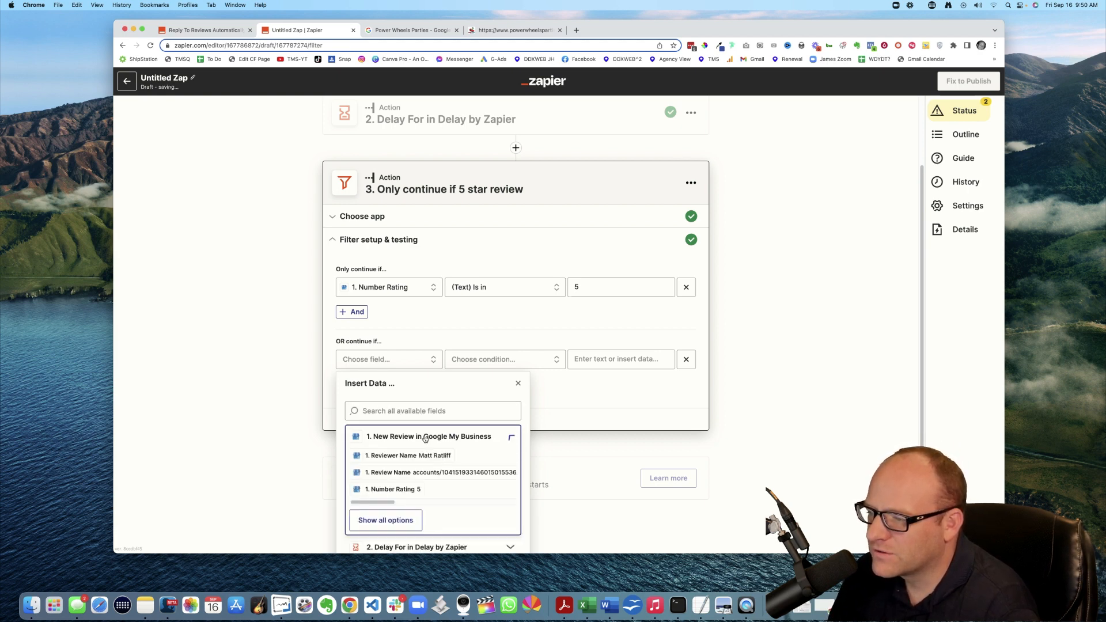
{"action": "left_click", "coordinate": [398, 490]}
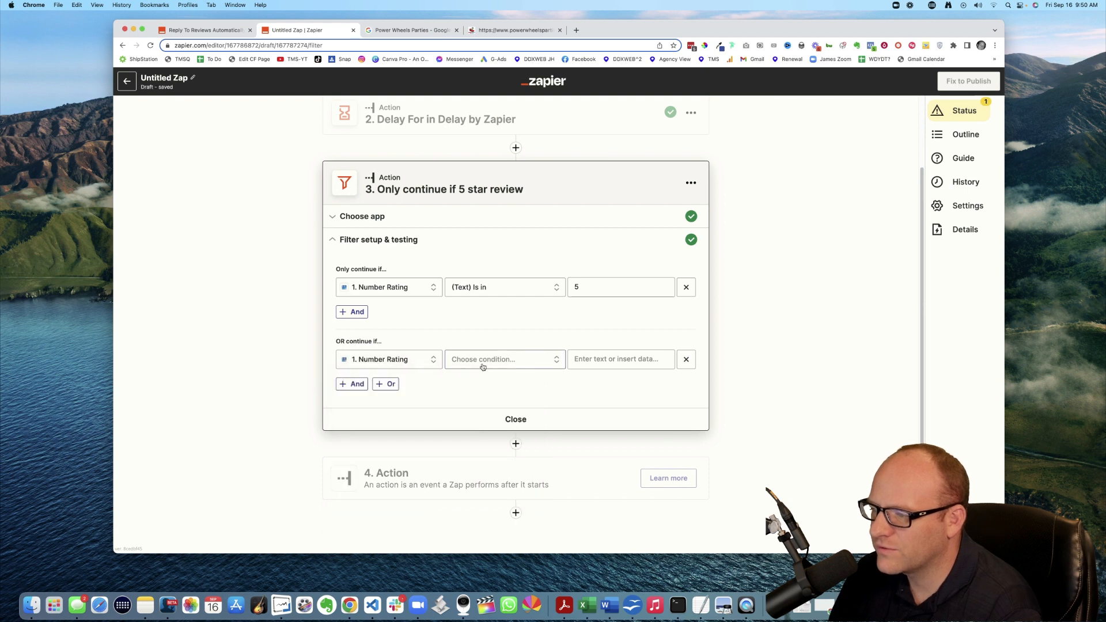
Set the OR rule's condition to (Text) Is in with the value 4 and test the filter
{"action": "left_click", "coordinate": [498, 359]}
{"action": "scroll", "coordinate": [491, 416], "scroll_direction": "down", "scroll_amount": 2}
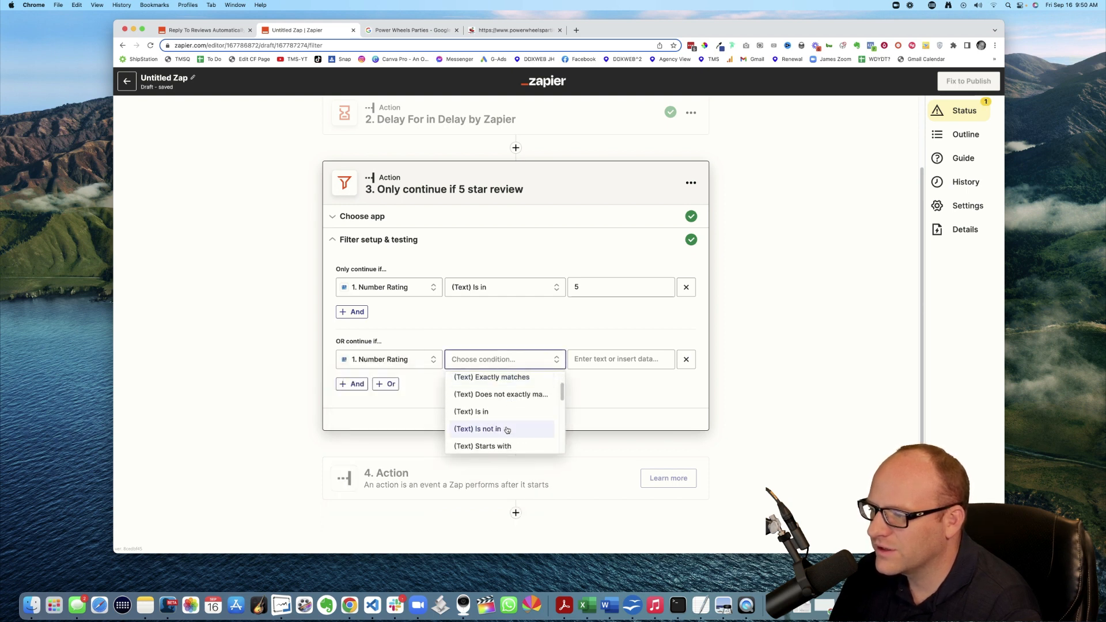
{"action": "left_click", "coordinate": [490, 411]}
{"action": "left_click", "coordinate": [620, 359]}
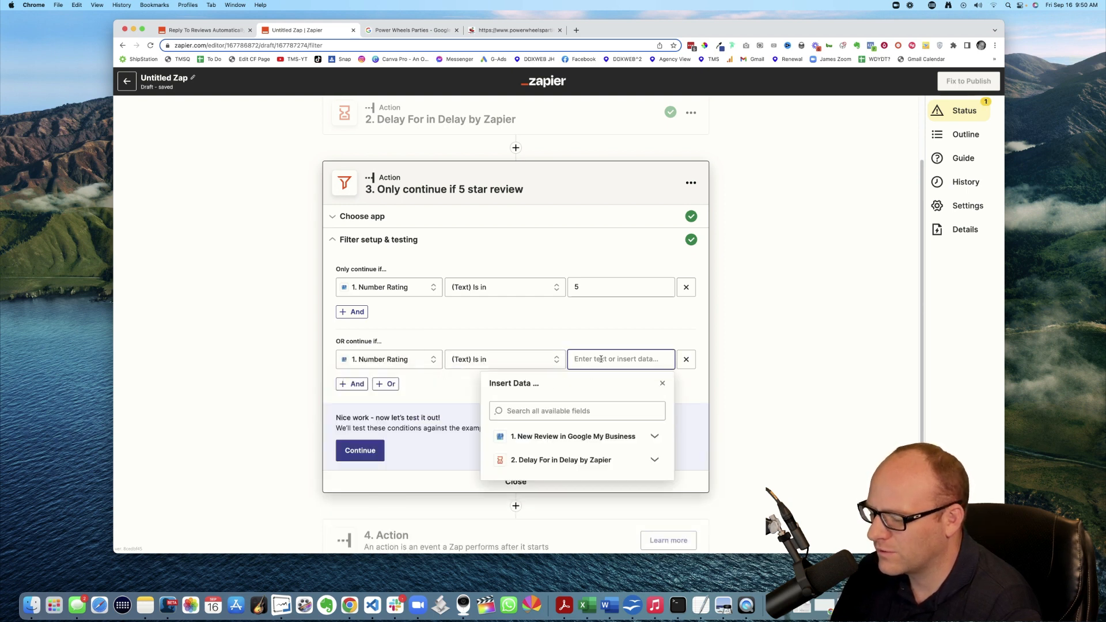
{"action": "type", "text": "4"}
{"action": "left_click", "coordinate": [750, 367]}
{"action": "left_click", "coordinate": [368, 450]}
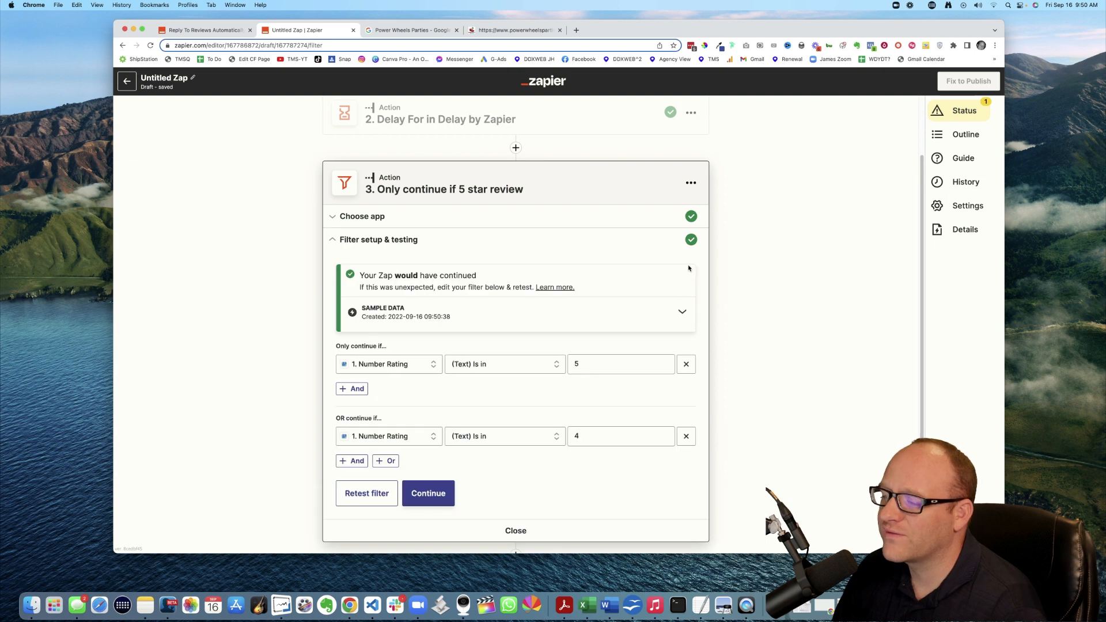
Rename the filter step to "Only continue if 4 or 5 star review" and continue to the fourth action
{"action": "left_click", "coordinate": [691, 184]}
{"action": "left_click", "coordinate": [656, 211]}
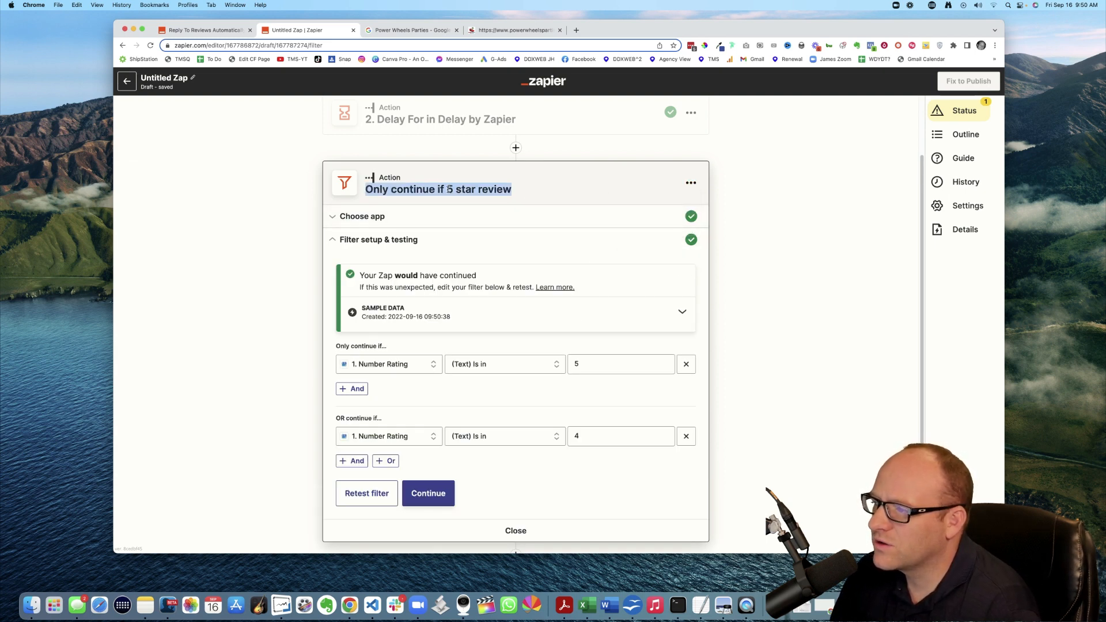
{"action": "left_click", "coordinate": [448, 189]}
{"action": "type", "text": "4 or"}
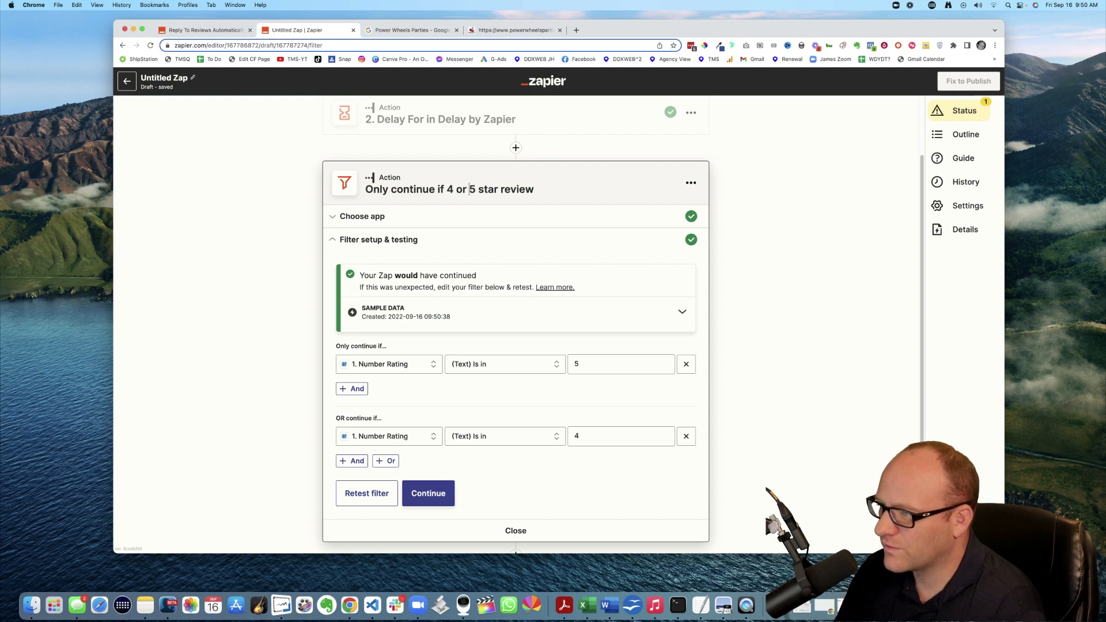
{"action": "left_click", "coordinate": [285, 281]}
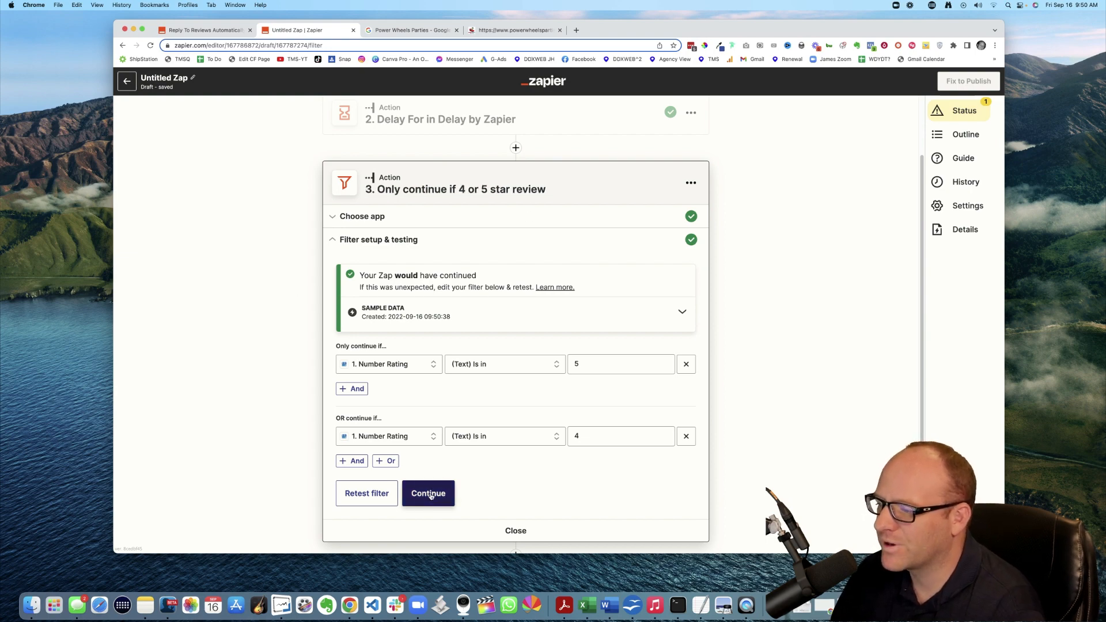
{"action": "left_click", "coordinate": [428, 493]}
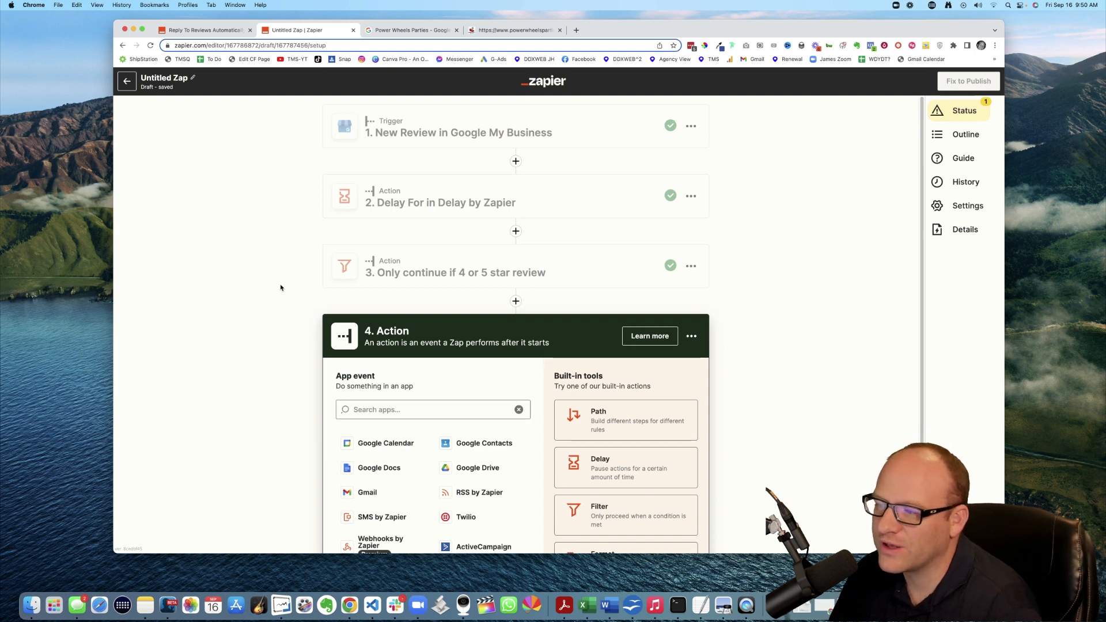
Check the finished Zap for the actions that follow the filter, and return to the untitled Zap
{"action": "scroll", "coordinate": [280, 288], "scroll_direction": "down", "scroll_amount": 1}
{"action": "scroll", "coordinate": [281, 288], "scroll_direction": "down", "scroll_amount": 2}
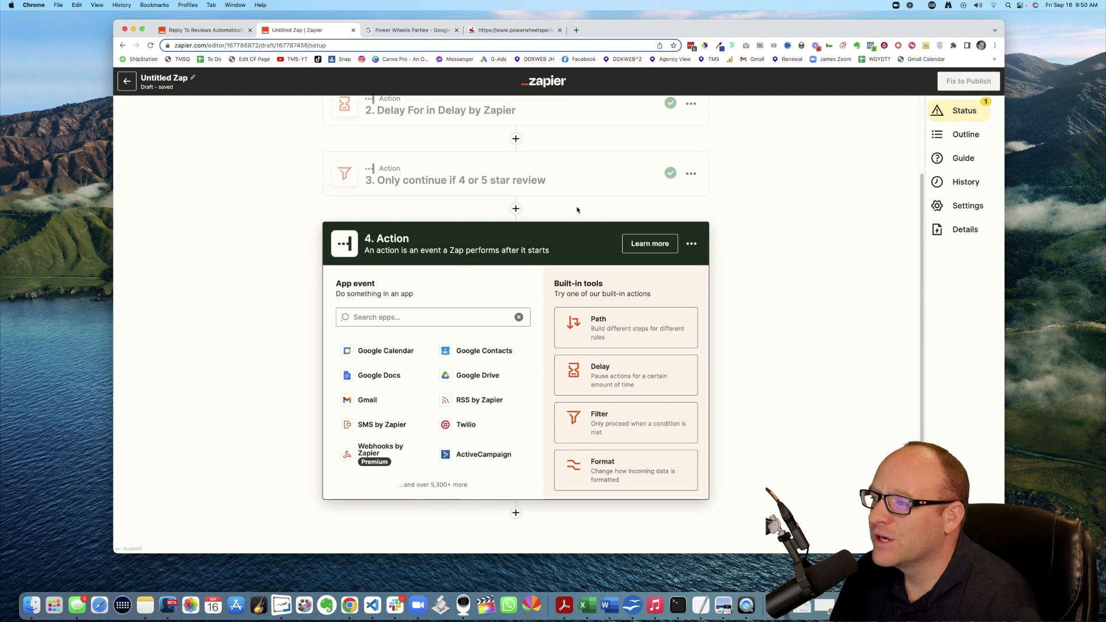
{"action": "left_click", "coordinate": [204, 32]}
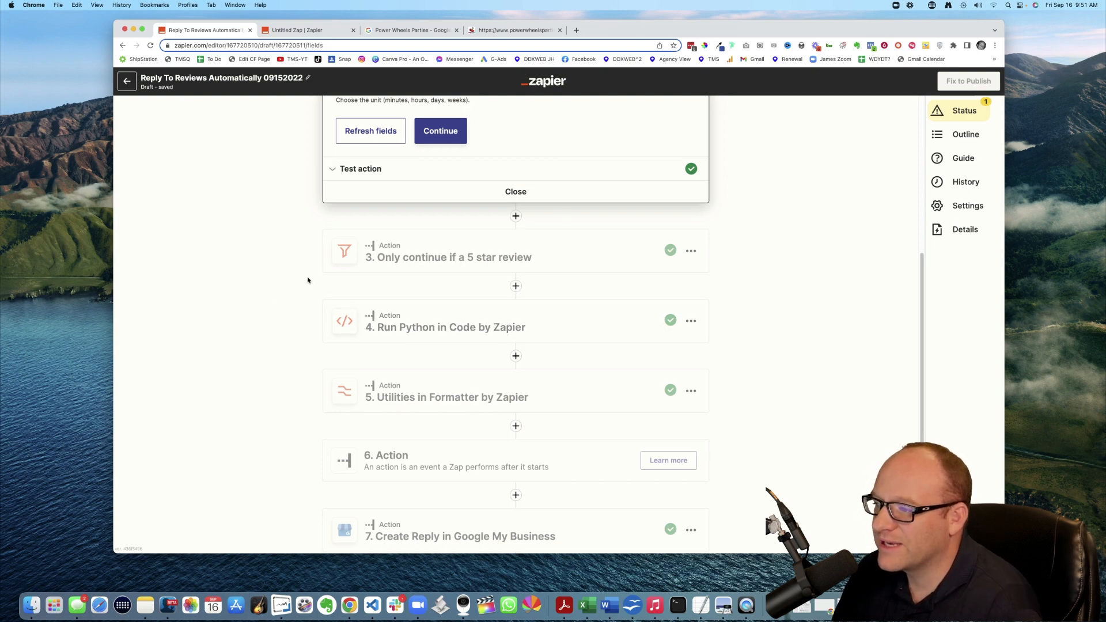
{"action": "left_click", "coordinate": [318, 32]}
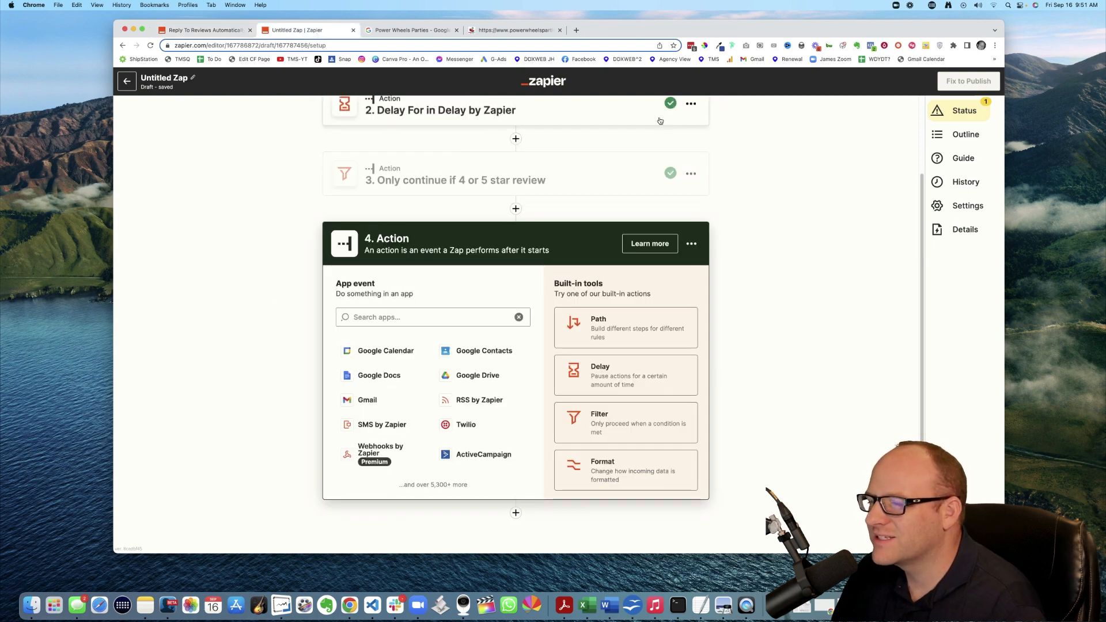
Search Google for "renewal gutters" in a new browser tab and open the Renewal Gutters, LLC reviews
{"action": "left_click", "coordinate": [576, 30]}
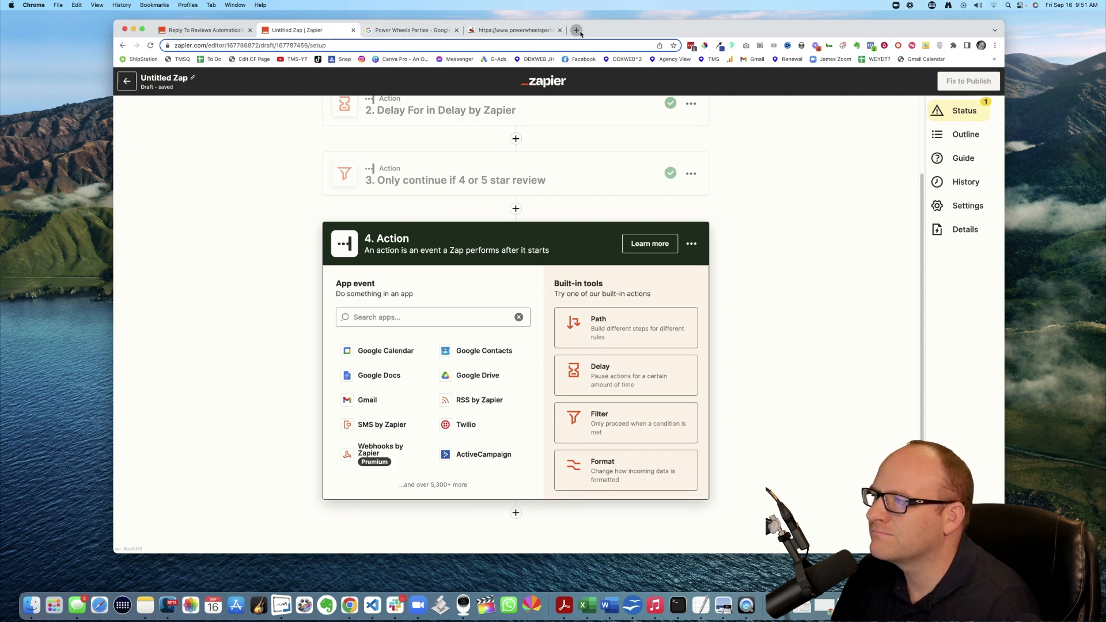
{"action": "type", "text": "ren"}
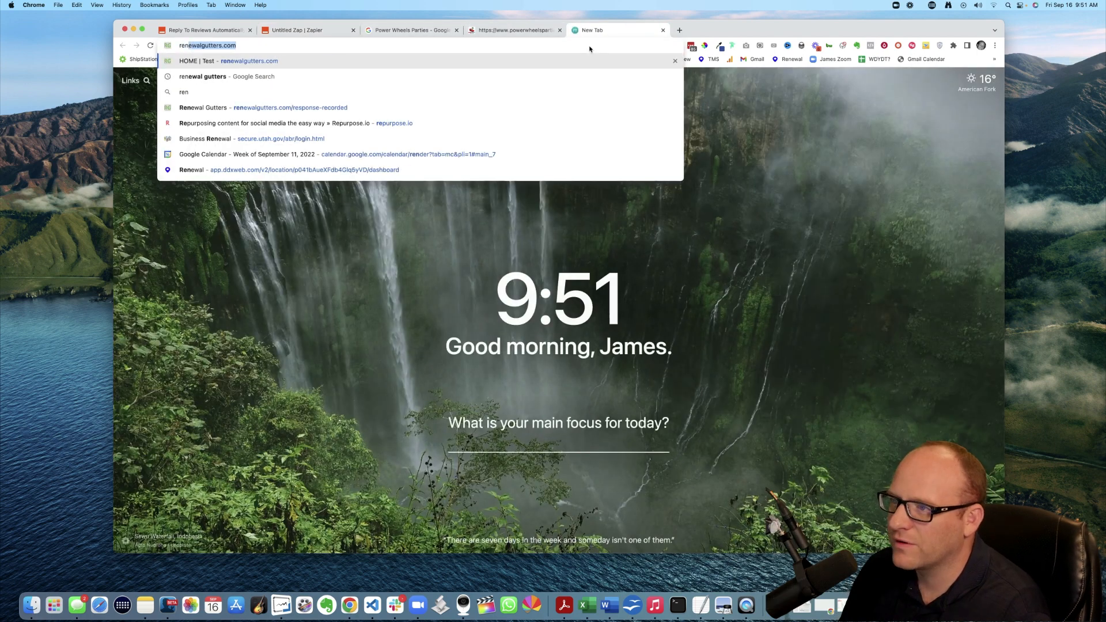
{"action": "type", "text": "ewal gutters"}
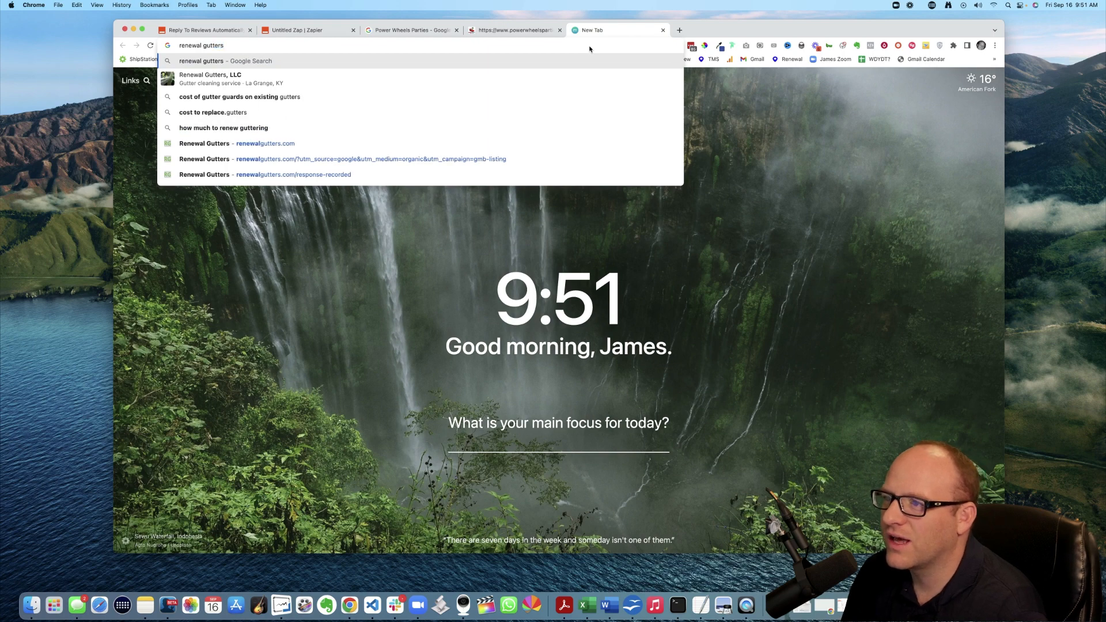
{"action": "key", "text": "Return"}
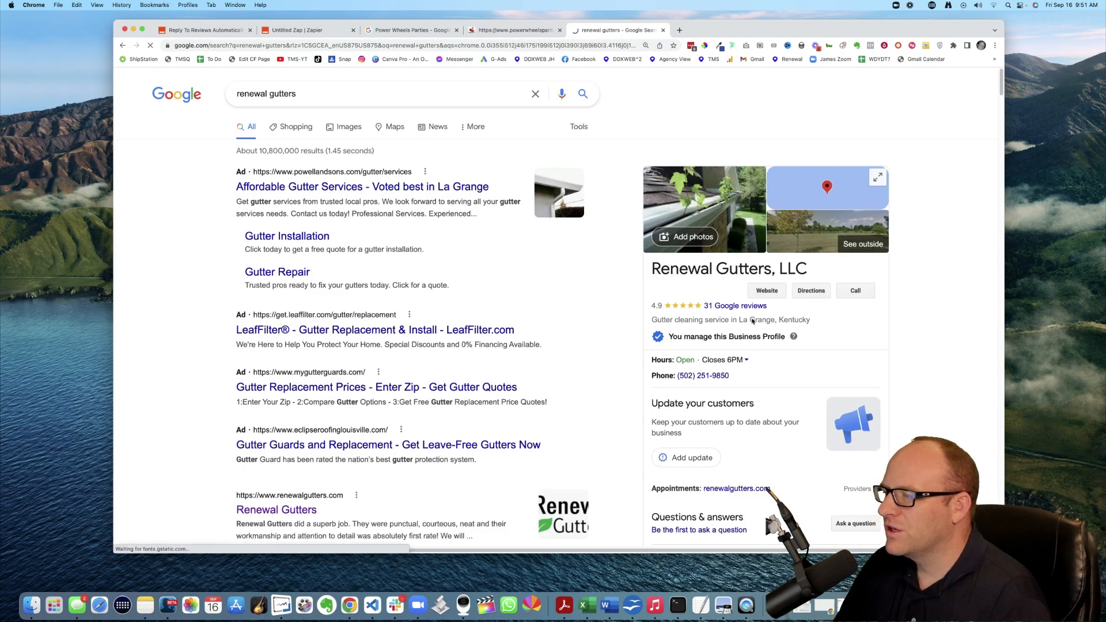
{"action": "left_click", "coordinate": [737, 306]}
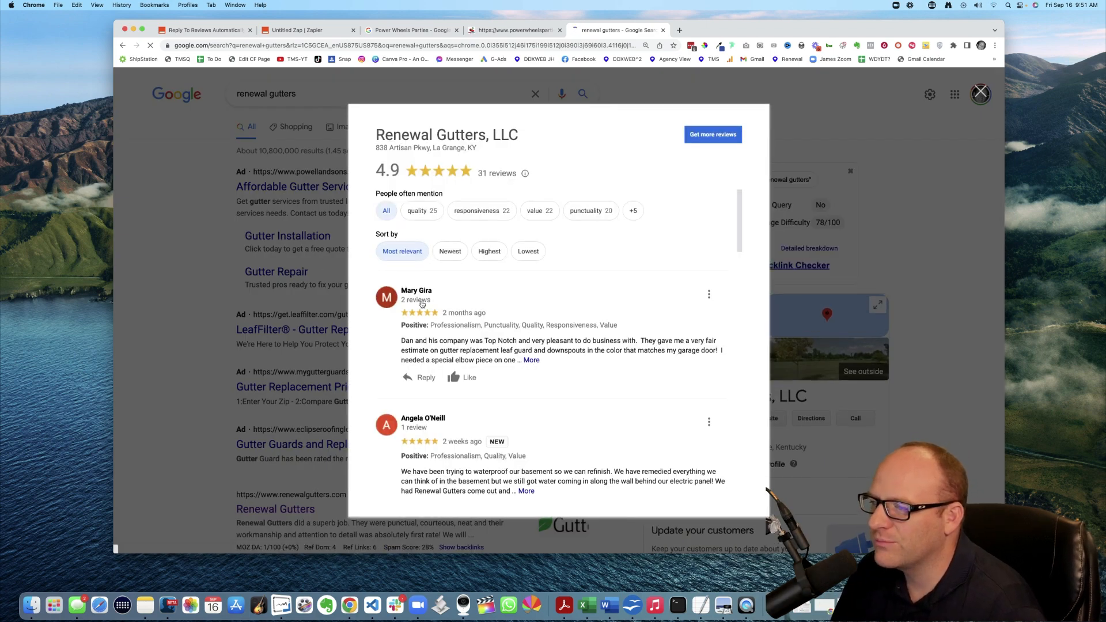
Examine the Renewal Gutters customer reviews, checking the reviewer names, ratings and whether the owner has replied
{"action": "scroll", "coordinate": [480, 293], "scroll_direction": "down", "scroll_amount": 3}
{"action": "scroll", "coordinate": [480, 293], "scroll_direction": "down", "scroll_amount": 9}
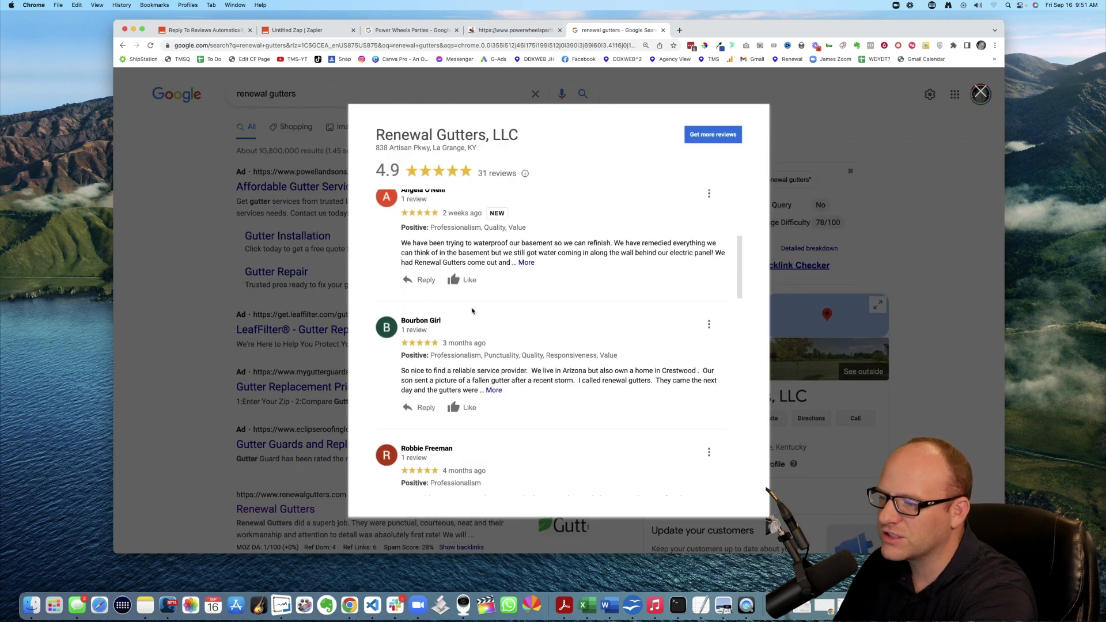
{"action": "scroll", "coordinate": [478, 297], "scroll_direction": "down", "scroll_amount": 13}
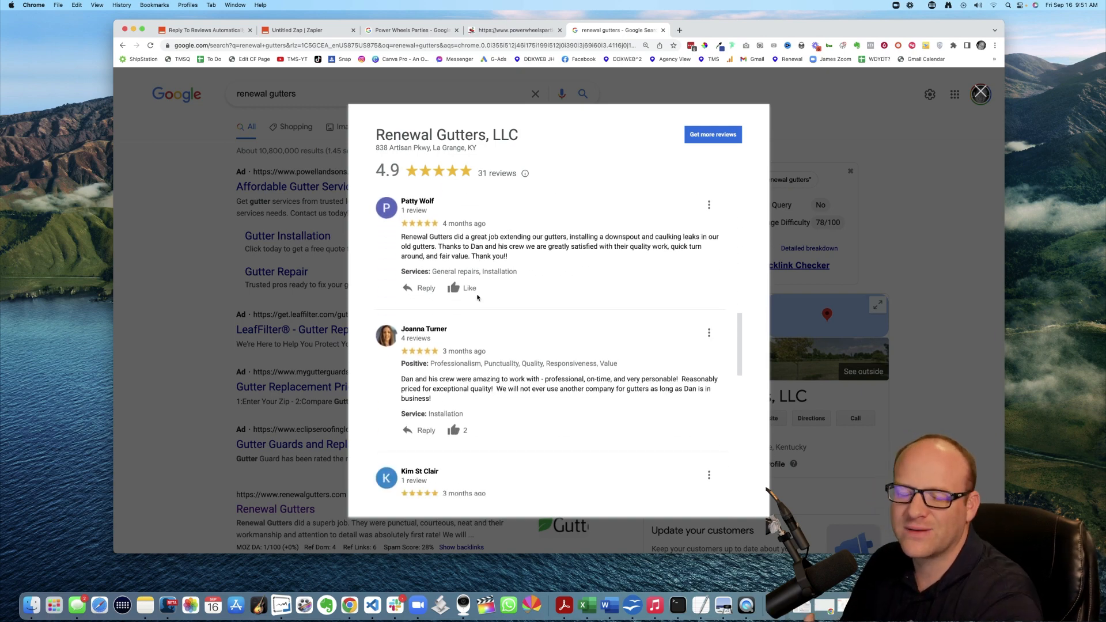
{"action": "scroll", "coordinate": [478, 297], "scroll_direction": "down", "scroll_amount": 6}
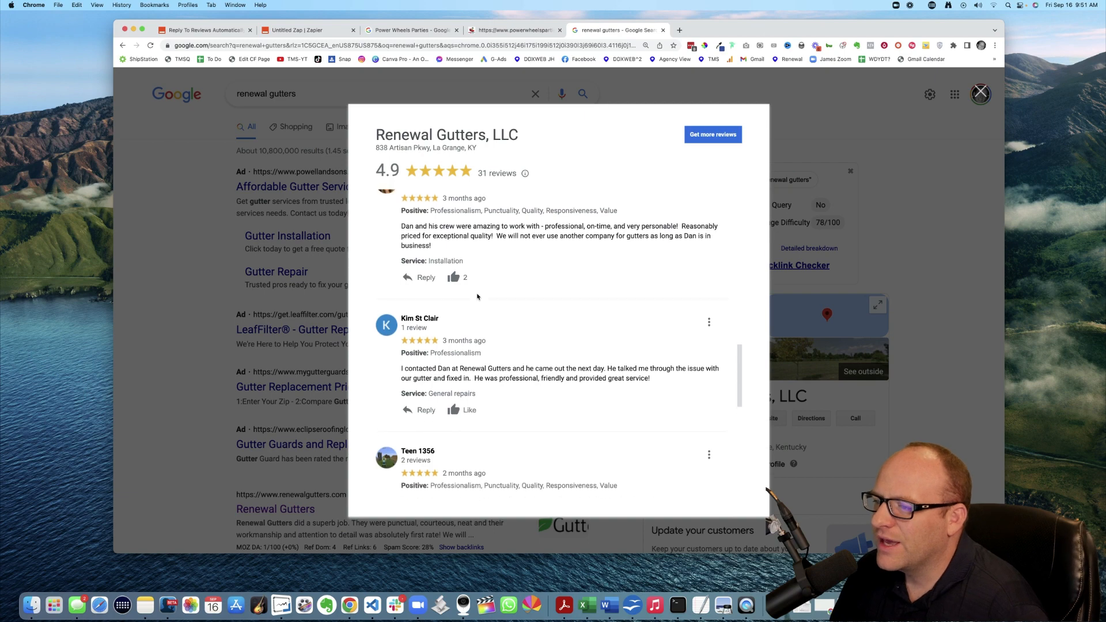
{"action": "scroll", "coordinate": [477, 297], "scroll_direction": "up", "scroll_amount": 5}
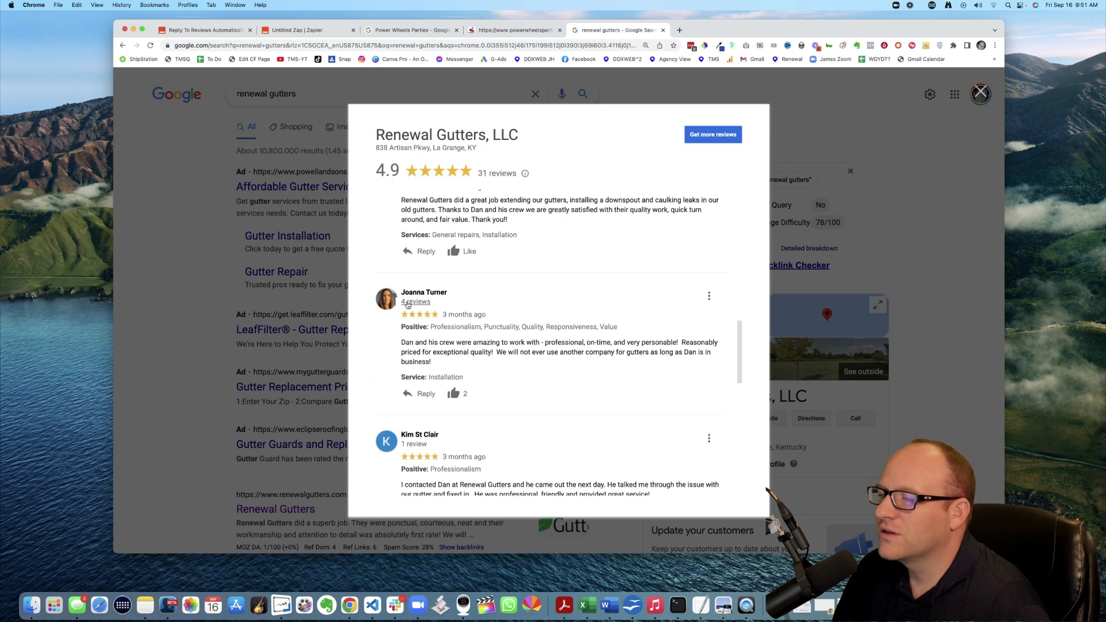
{"action": "scroll", "coordinate": [484, 321], "scroll_direction": "up", "scroll_amount": 1}
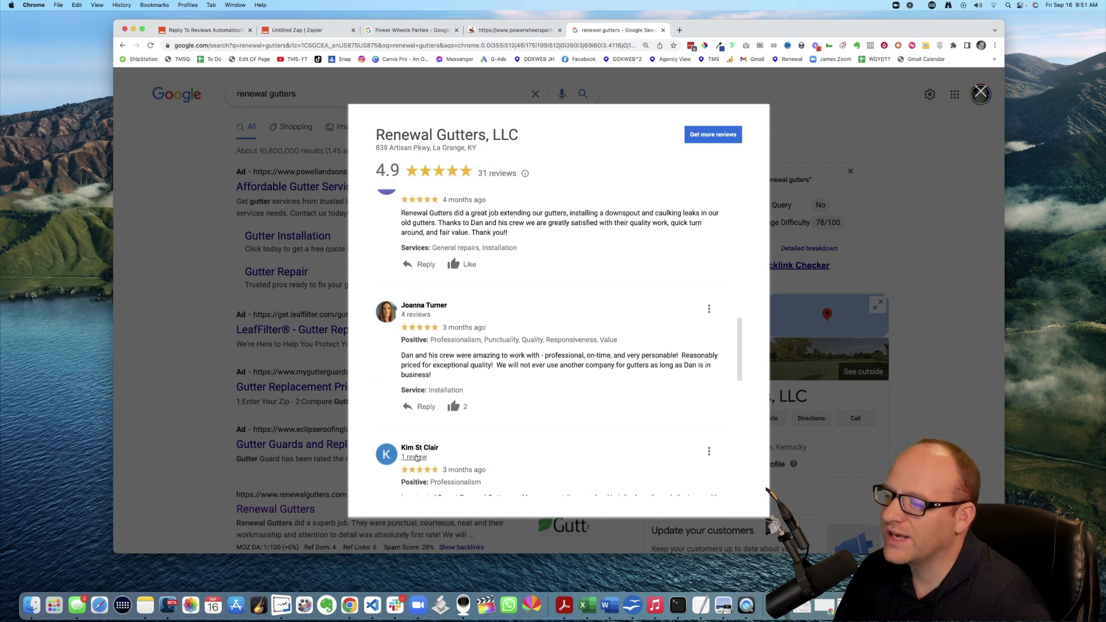
{"action": "scroll", "coordinate": [553, 432], "scroll_direction": "up", "scroll_amount": 4}
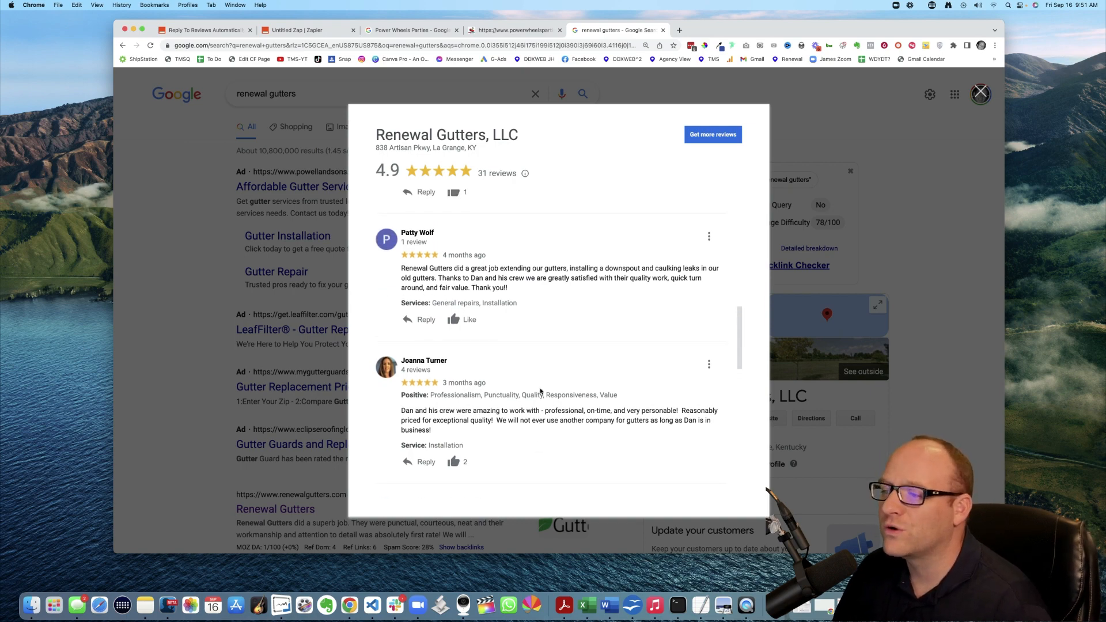
{"action": "scroll", "coordinate": [540, 391], "scroll_direction": "up", "scroll_amount": 3}
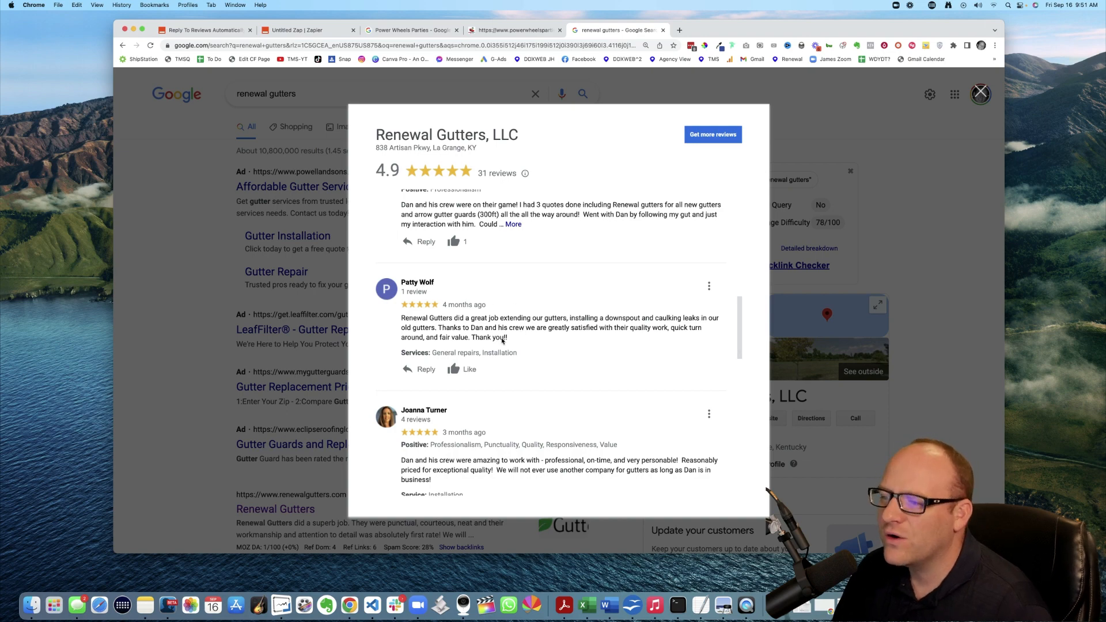
{"action": "scroll", "coordinate": [513, 336], "scroll_direction": "up", "scroll_amount": 5}
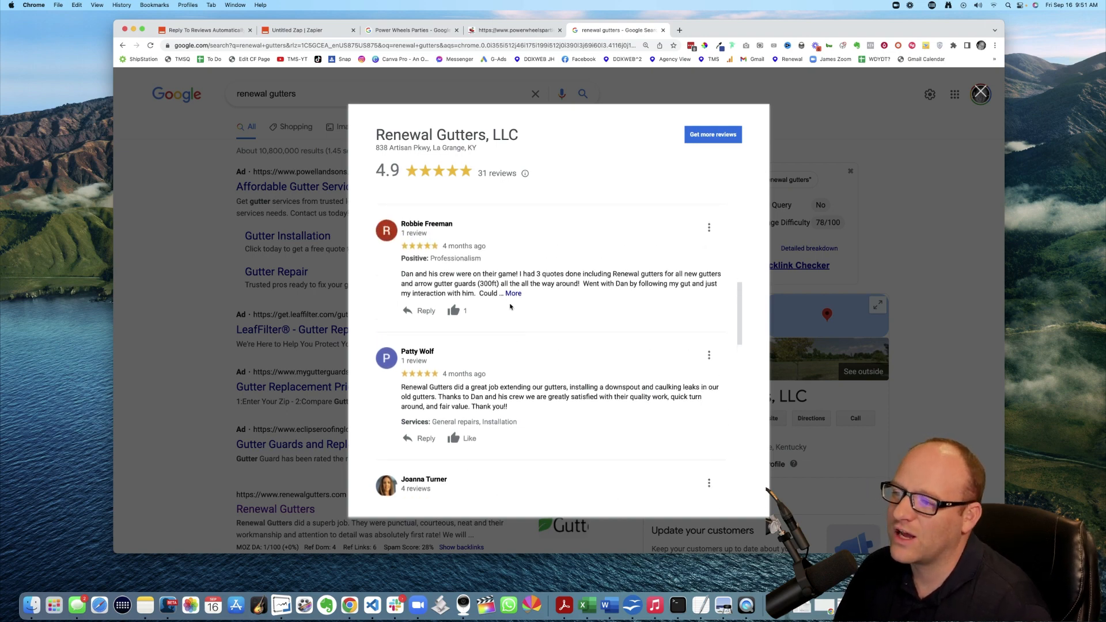
Look through the older Renewal Gutters reviews for how reviewer names are written and which reviews lack an owner reply
{"action": "scroll", "coordinate": [517, 323], "scroll_direction": "down", "scroll_amount": 4}
{"action": "scroll", "coordinate": [517, 323], "scroll_direction": "down", "scroll_amount": 10}
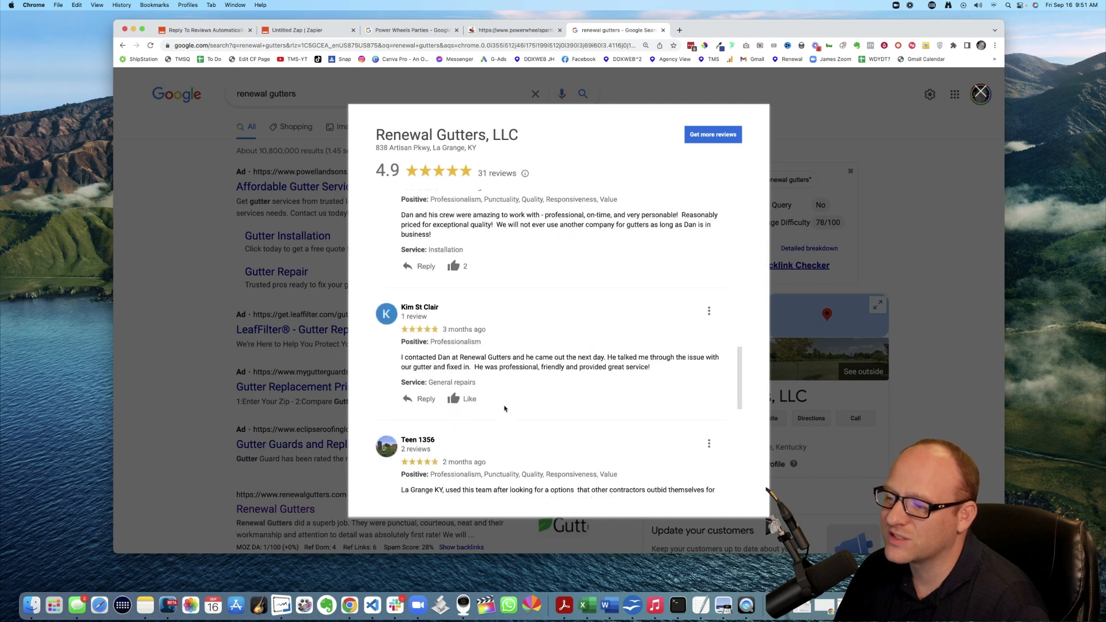
{"action": "scroll", "coordinate": [504, 408], "scroll_direction": "down", "scroll_amount": 5}
{"action": "scroll", "coordinate": [535, 391], "scroll_direction": "down", "scroll_amount": 8}
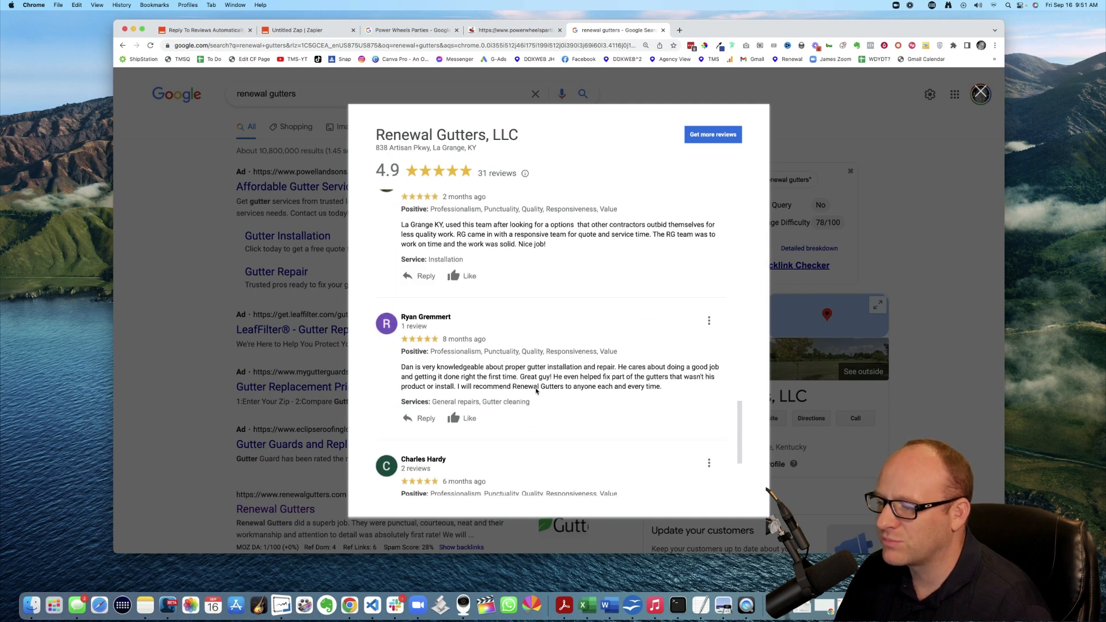
{"action": "scroll", "coordinate": [536, 392], "scroll_direction": "up", "scroll_amount": 5}
{"action": "scroll", "coordinate": [535, 392], "scroll_direction": "up", "scroll_amount": 1}
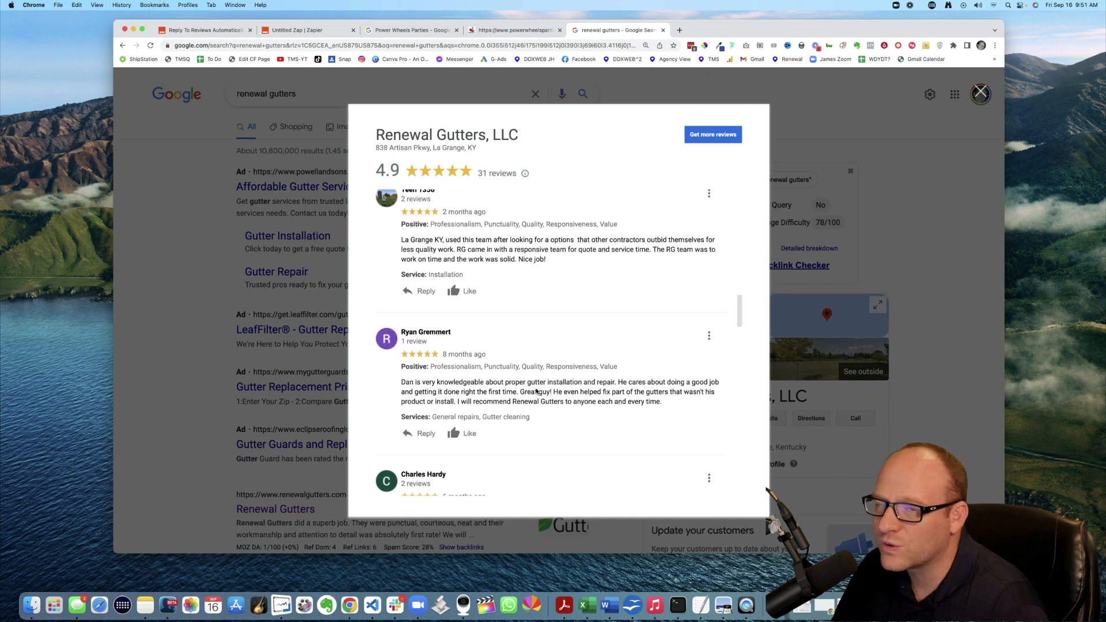
{"action": "scroll", "coordinate": [569, 311], "scroll_direction": "down", "scroll_amount": 3}
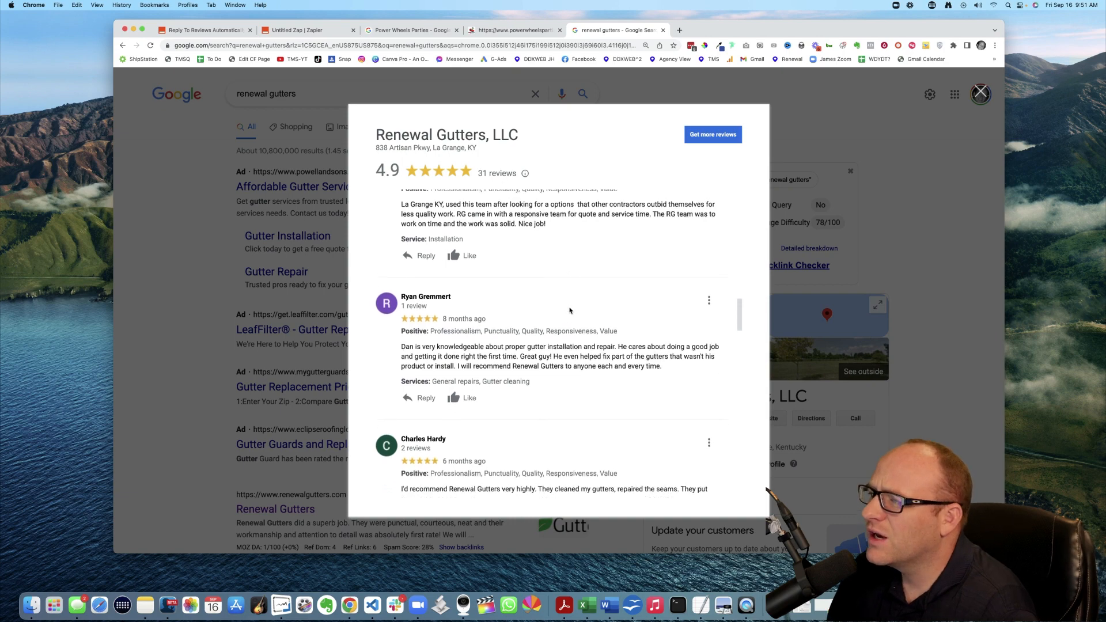
{"action": "scroll", "coordinate": [570, 311], "scroll_direction": "up", "scroll_amount": 2}
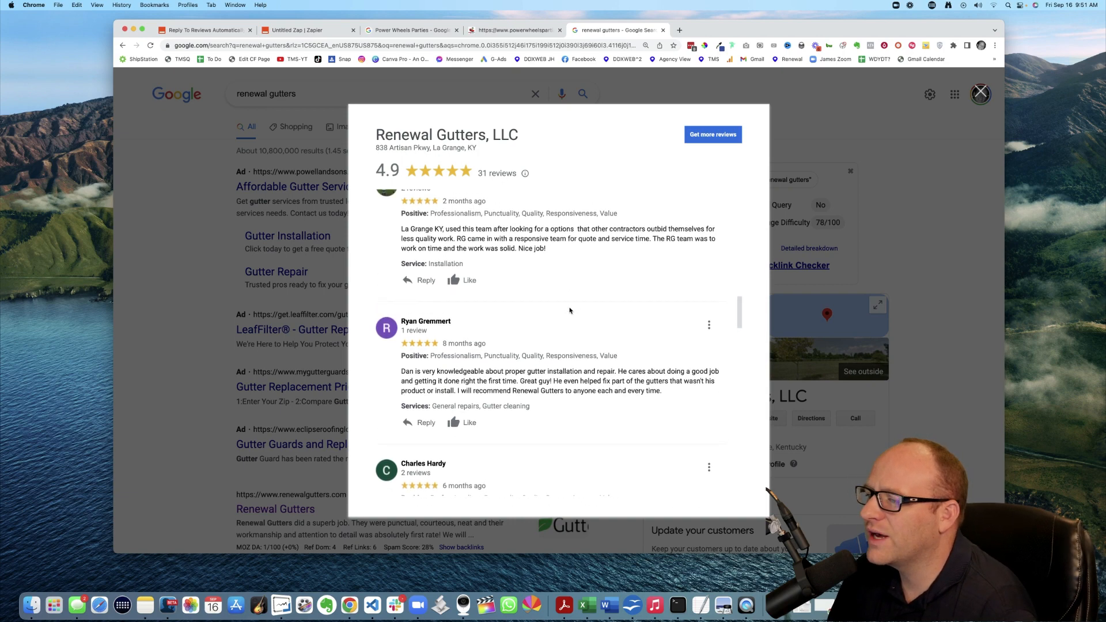
Check which app and event the finished Zap uses for its fourth action, and return to the untitled Zap
{"action": "left_click", "coordinate": [296, 31]}
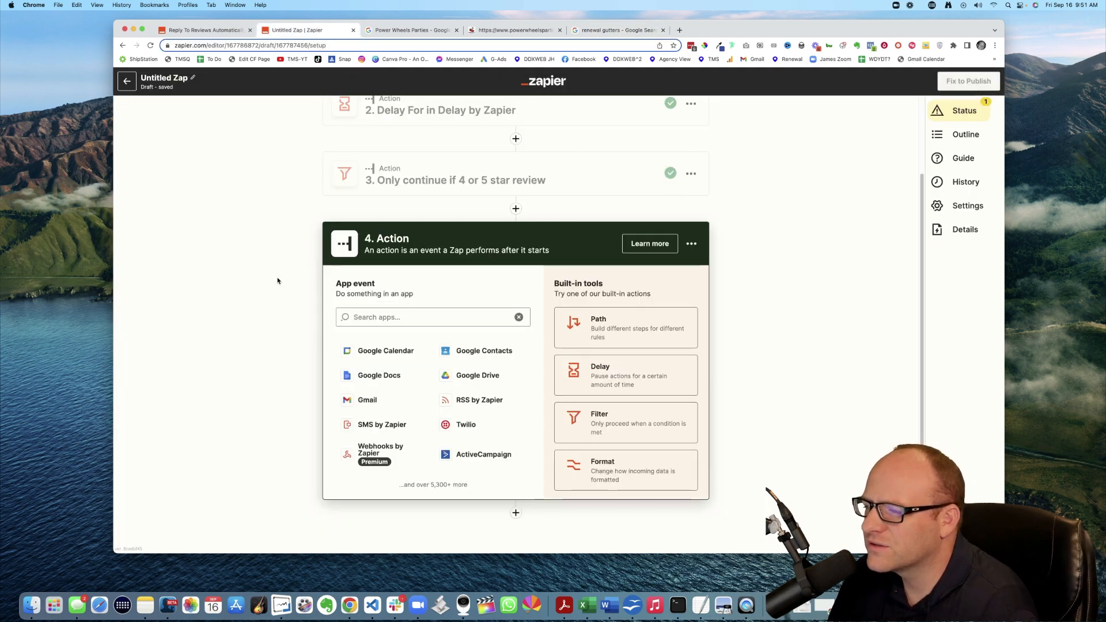
{"action": "left_click", "coordinate": [211, 31]}
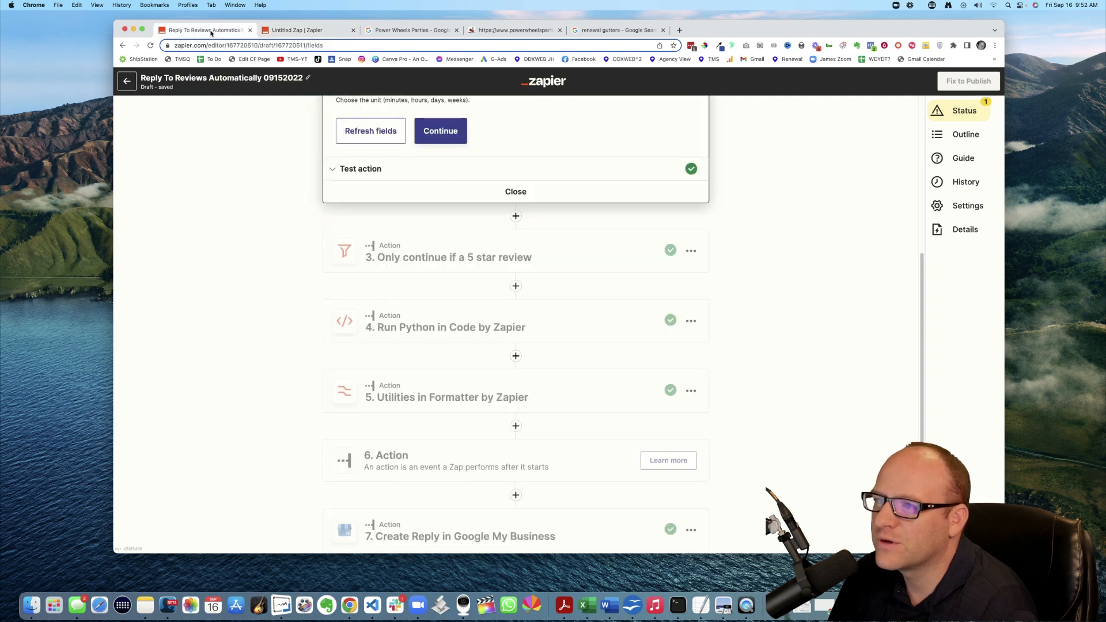
{"action": "left_click", "coordinate": [396, 328]}
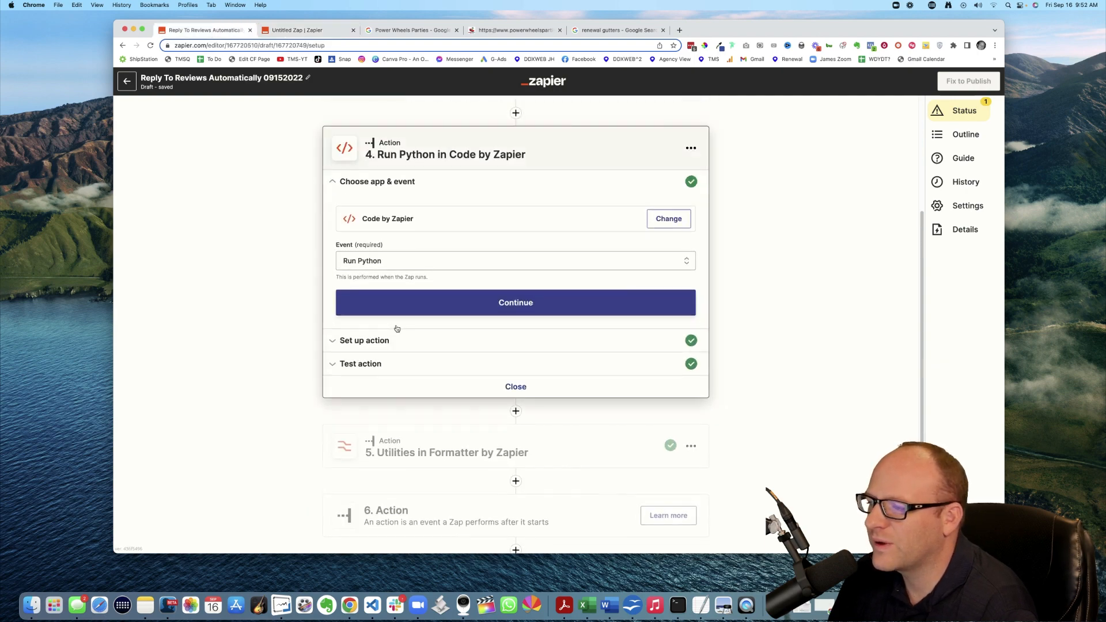
{"action": "left_click", "coordinate": [318, 31]}
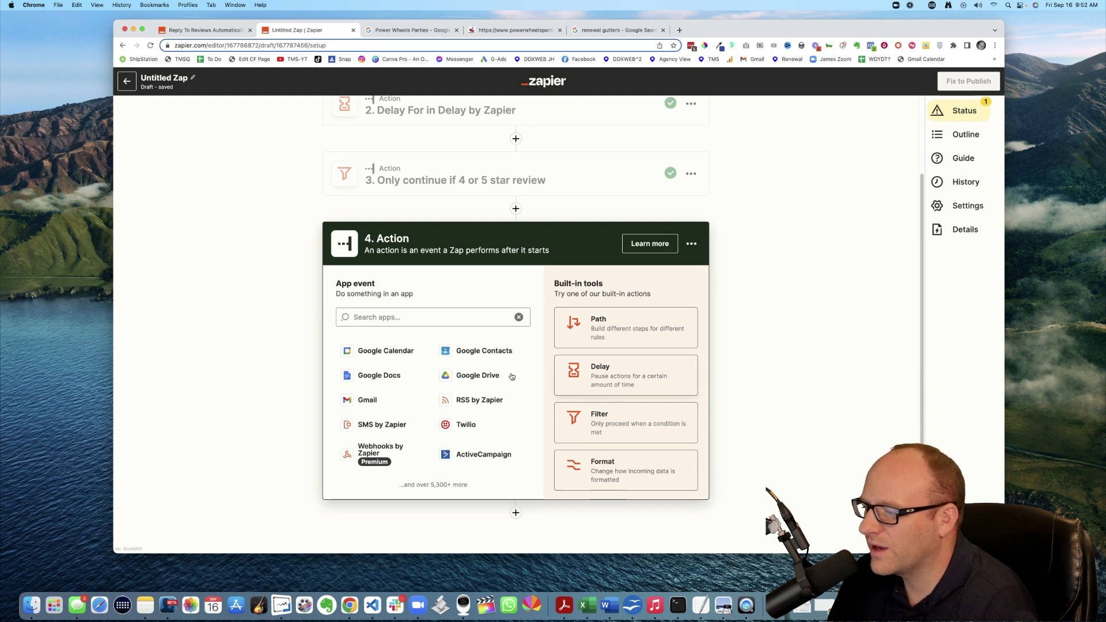
Set the fourth action to Code by Zapier with the Run Python event and continue to its setup
{"action": "left_click", "coordinate": [438, 316]}
{"action": "type", "text": "coc"}
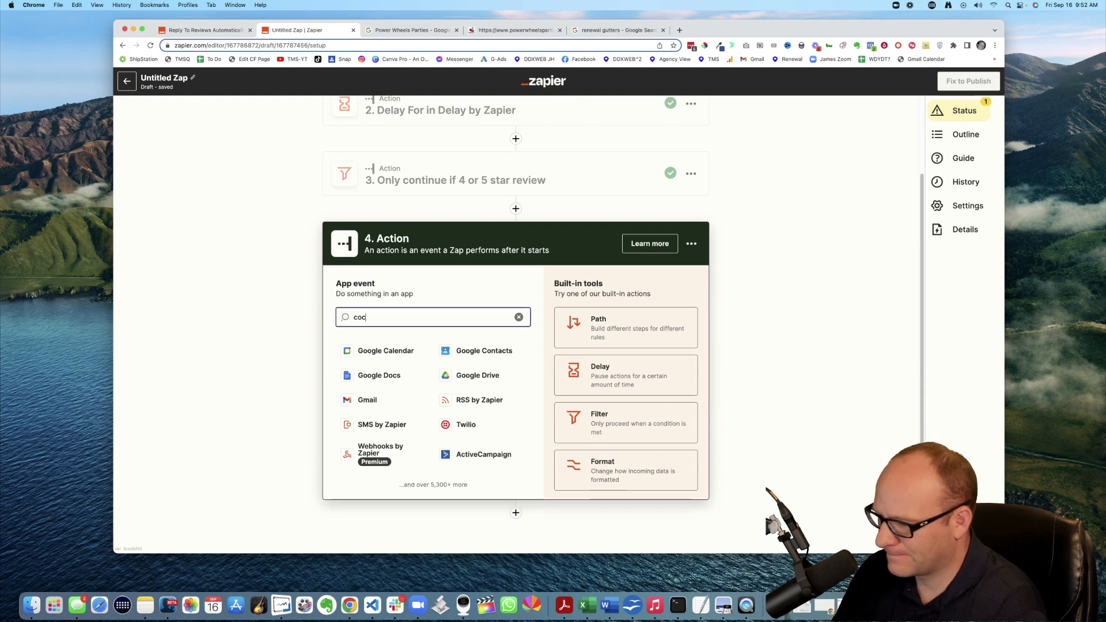
{"action": "key", "text": "BackSpace"}
{"action": "type", "text": "de"}
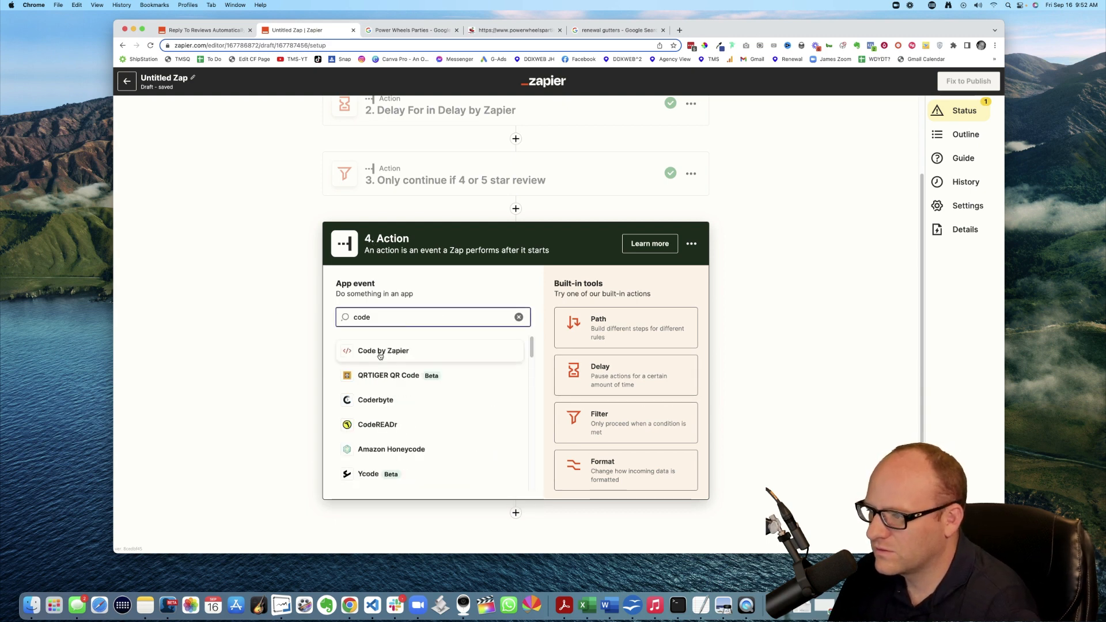
{"action": "left_click", "coordinate": [380, 356]}
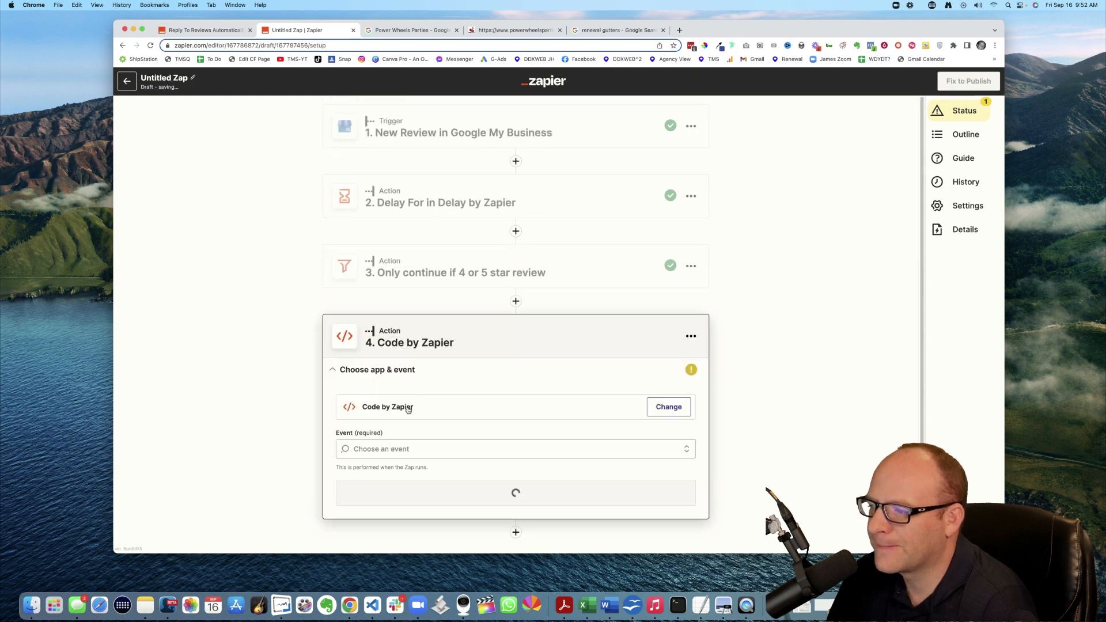
{"action": "left_click", "coordinate": [446, 448]}
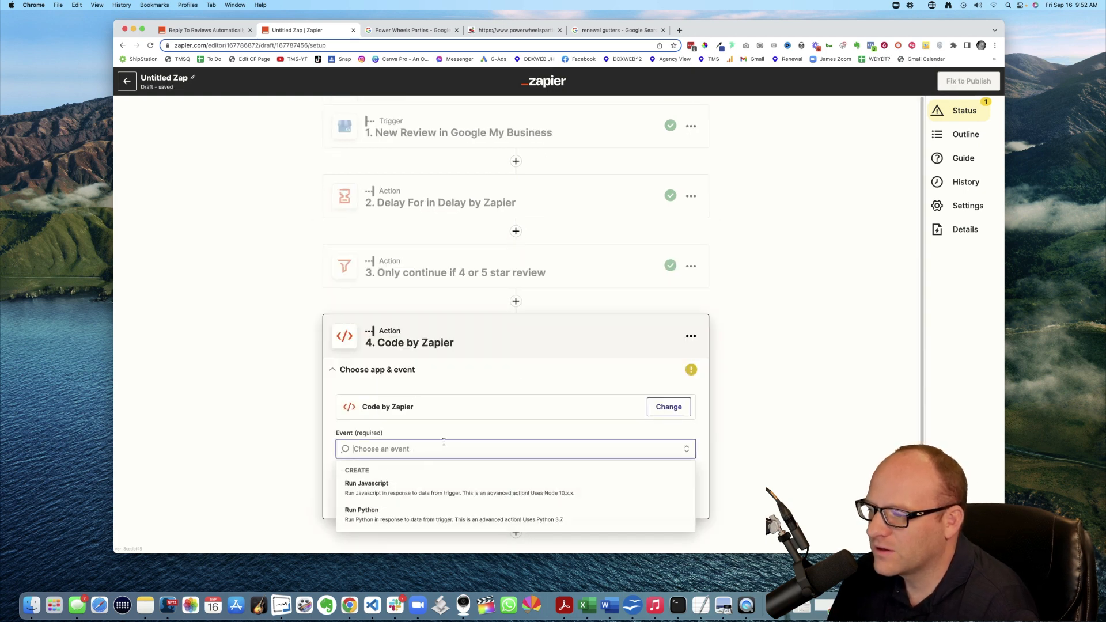
{"action": "left_click", "coordinate": [381, 502]}
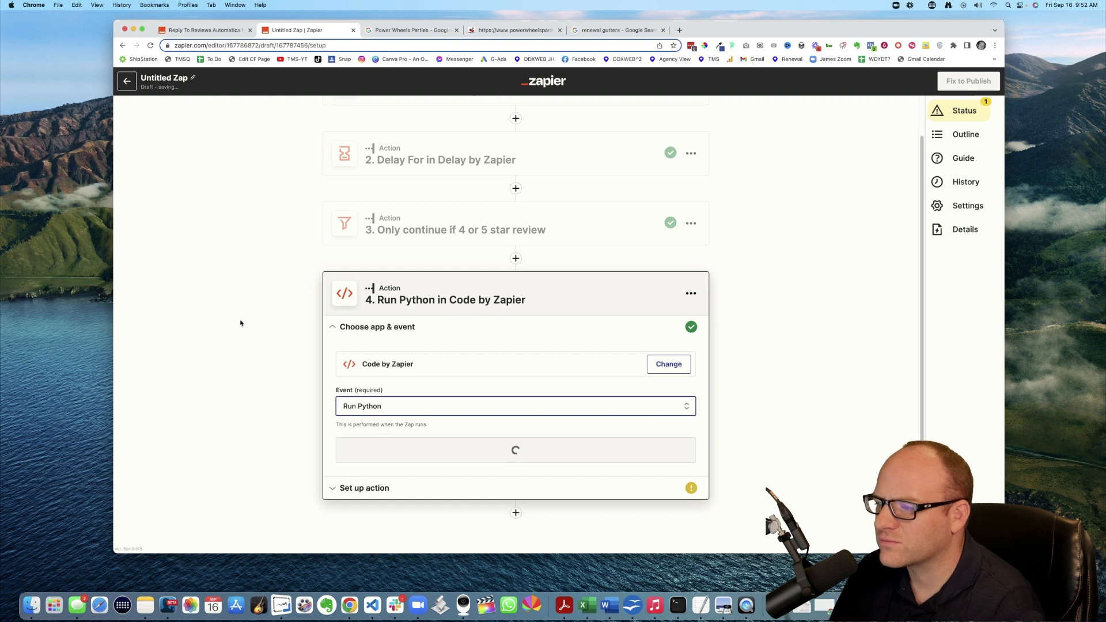
{"action": "left_click", "coordinate": [431, 450]}
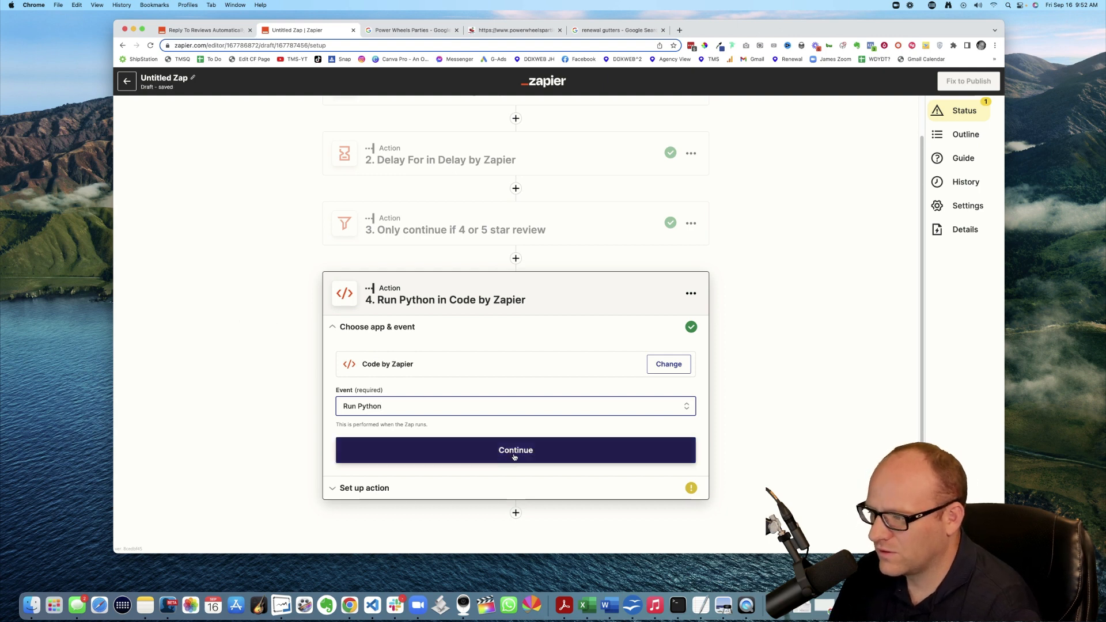
{"action": "scroll", "coordinate": [276, 285], "scroll_direction": "down", "scroll_amount": 3}
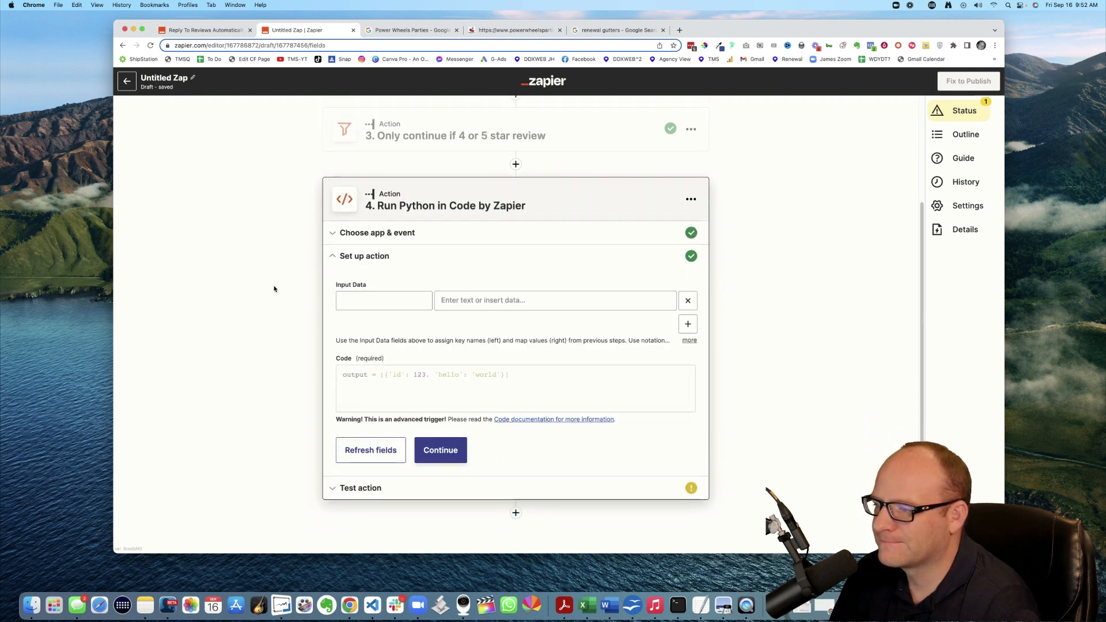
Examine the input data and code in the setup of the finished Zap's Run Python action
{"action": "left_click", "coordinate": [219, 32]}
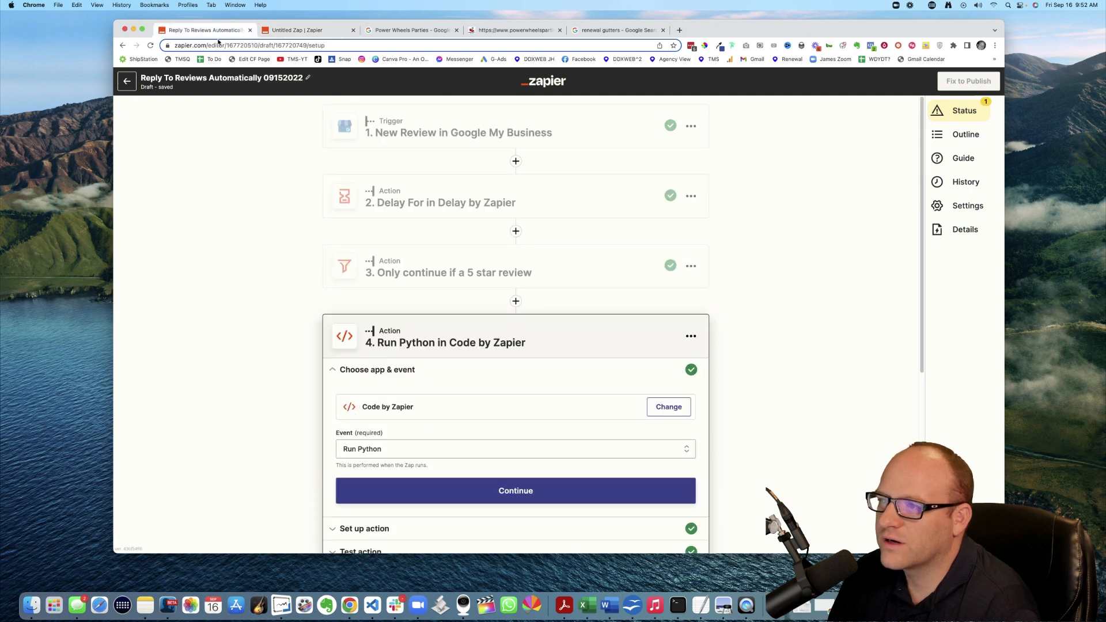
{"action": "scroll", "coordinate": [427, 362], "scroll_direction": "down", "scroll_amount": 5}
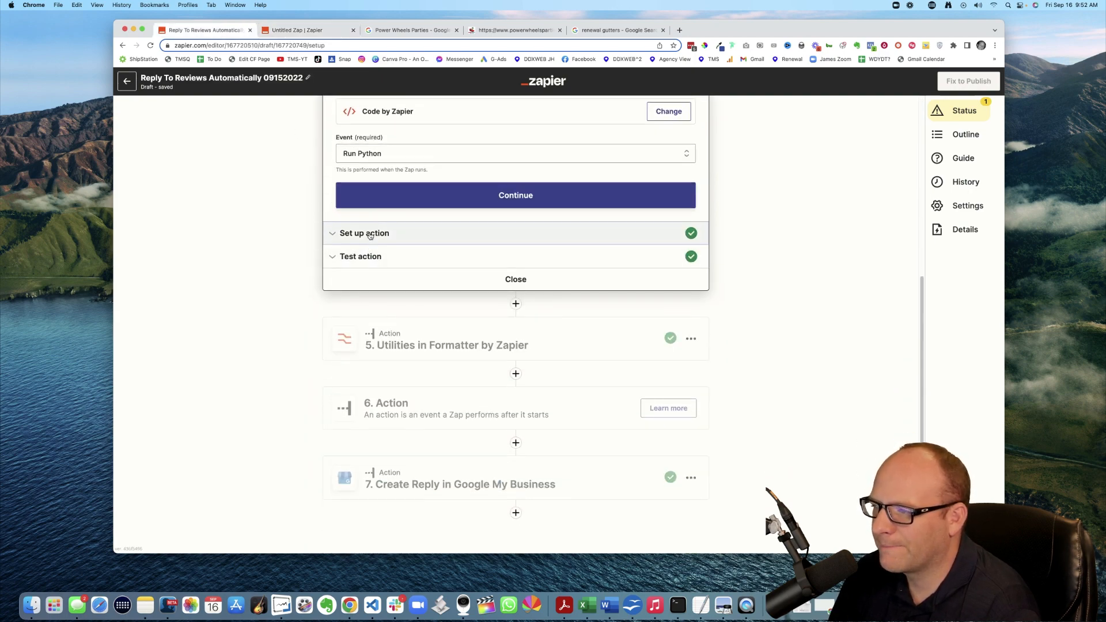
{"action": "left_click", "coordinate": [369, 234]}
{"action": "scroll", "coordinate": [380, 236], "scroll_direction": "up", "scroll_amount": 1}
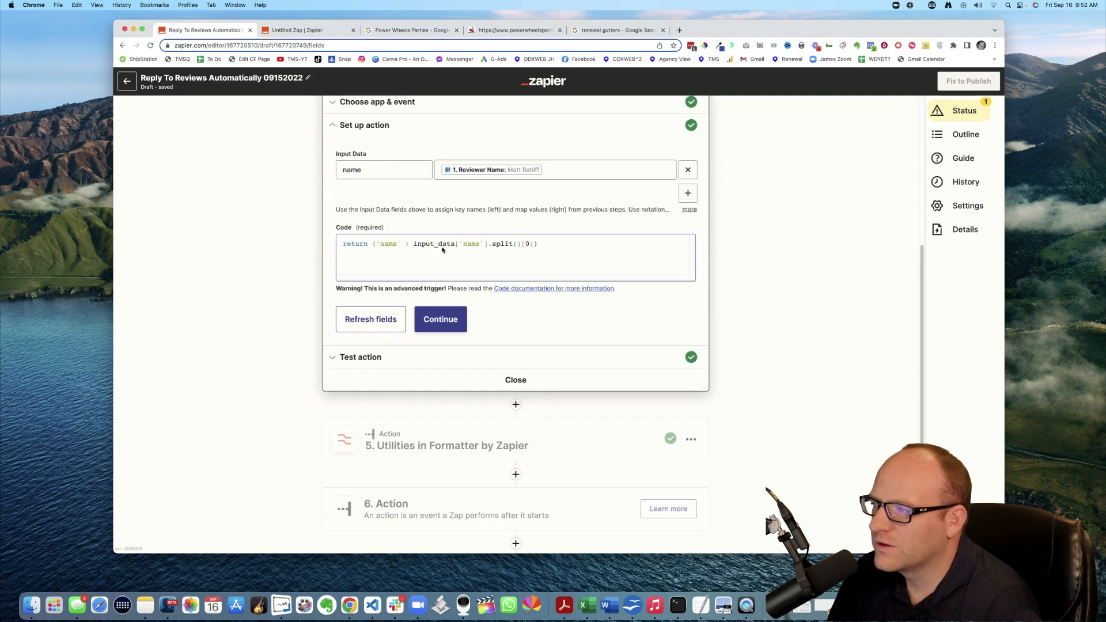
{"action": "double_click", "coordinate": [354, 171]}
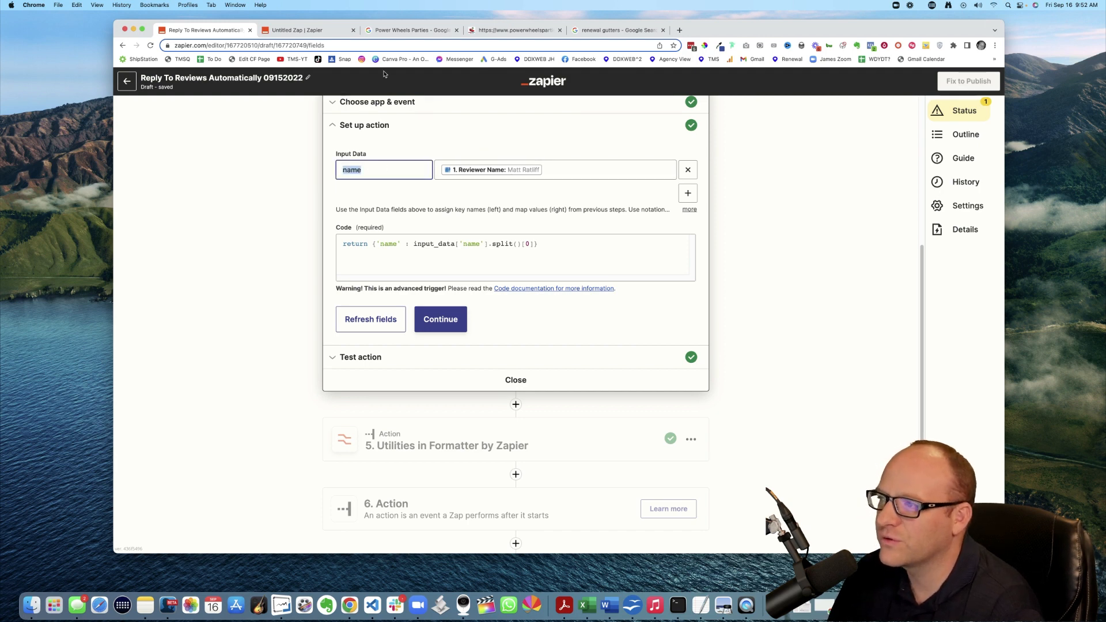
In the untitled Zap's Python action, add input data "name" mapped to Reviewer Name from the New Review trigger
{"action": "left_click", "coordinate": [325, 30]}
{"action": "left_click", "coordinate": [367, 301]}
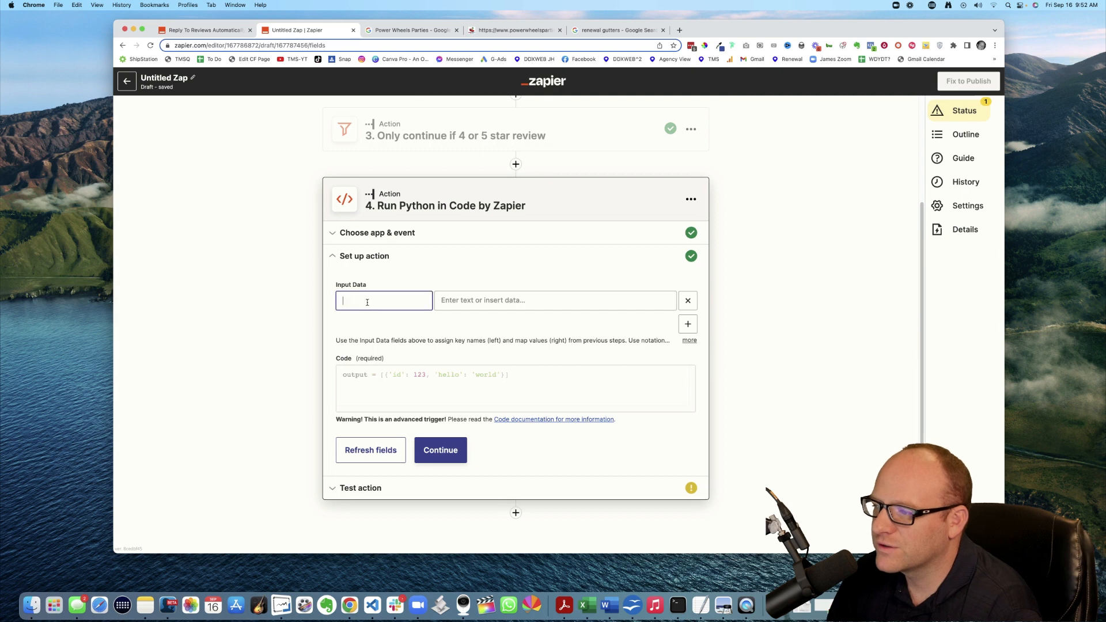
{"action": "left_click", "coordinate": [489, 300]}
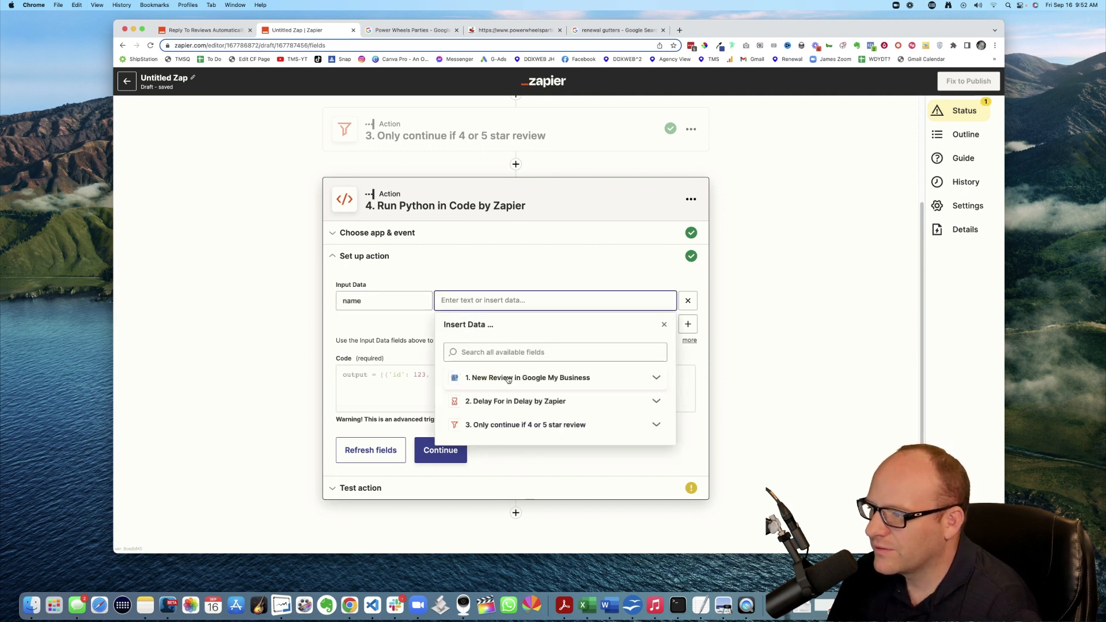
{"action": "left_click", "coordinate": [492, 375]}
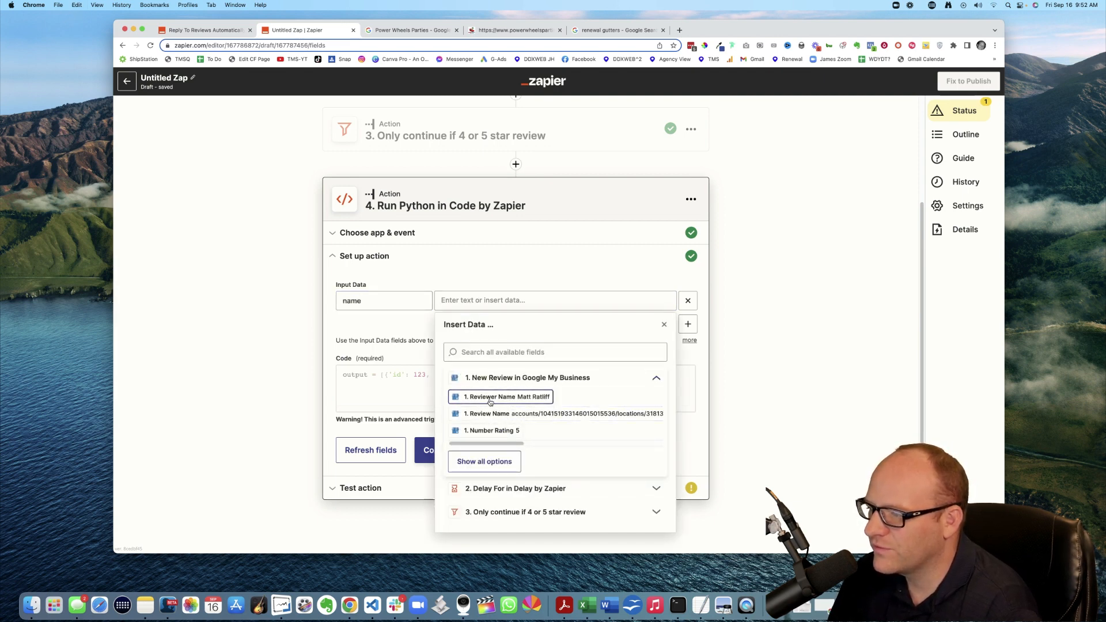
{"action": "left_click", "coordinate": [497, 397]}
{"action": "left_click", "coordinate": [286, 345]}
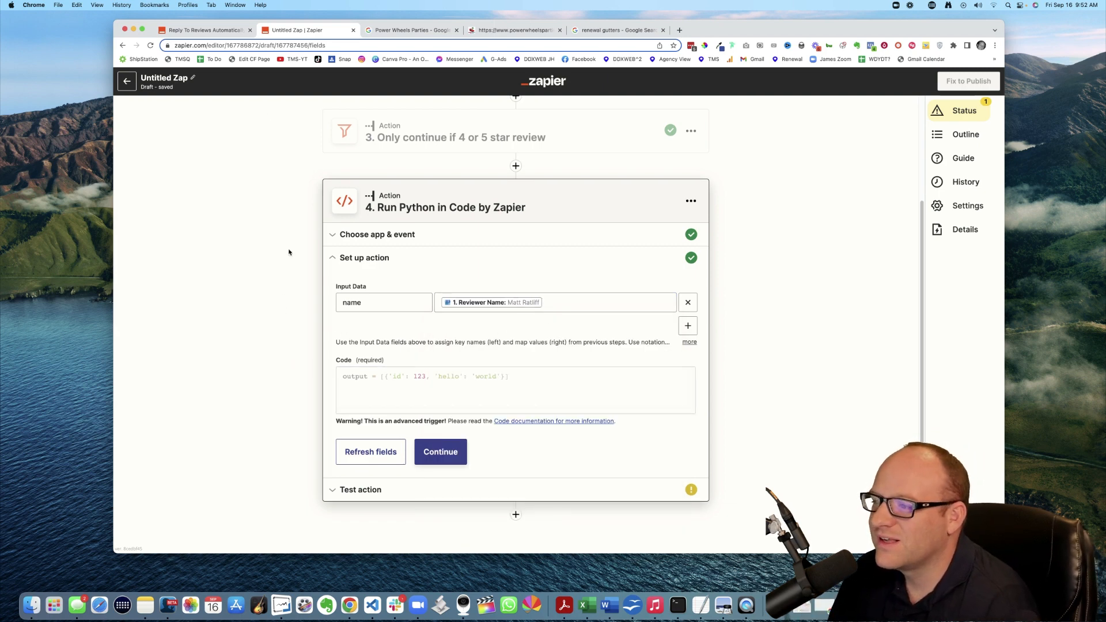
Copy the finished Zap's code return {'name' : input_data['name'].split()[0]} into the untitled Zap's Python action
{"action": "left_click", "coordinate": [207, 30]}
{"action": "left_click", "coordinate": [471, 246]}
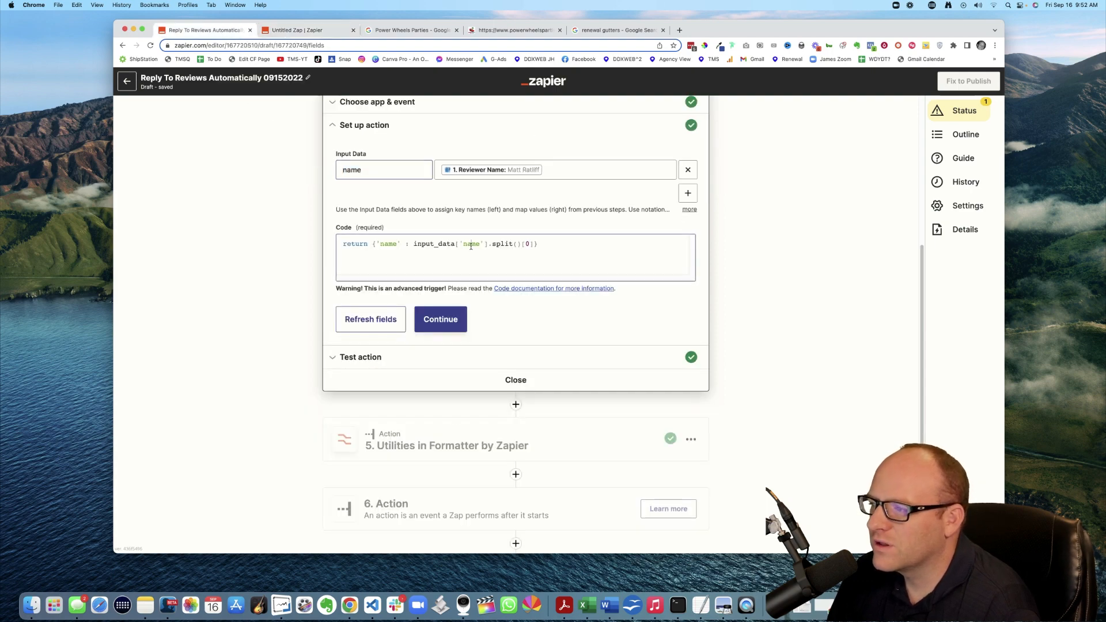
{"action": "key", "text": "super+a"}
{"action": "key", "text": "super+c"}
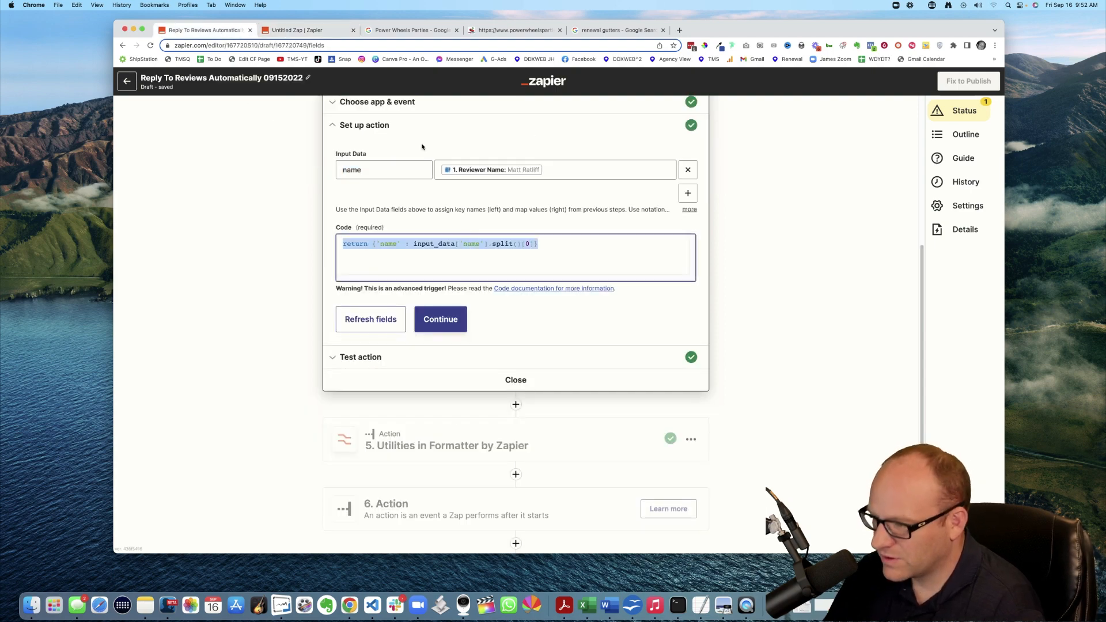
{"action": "left_click", "coordinate": [305, 30]}
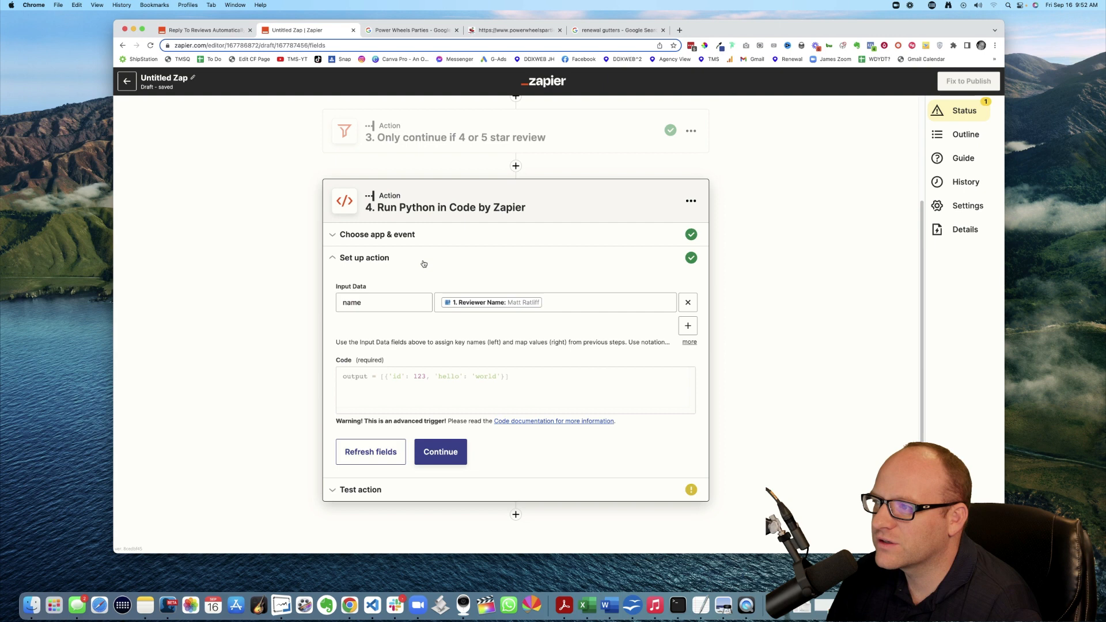
{"action": "left_click", "coordinate": [424, 379]}
{"action": "key", "text": "super+a"}
{"action": "key", "text": "super+v"}
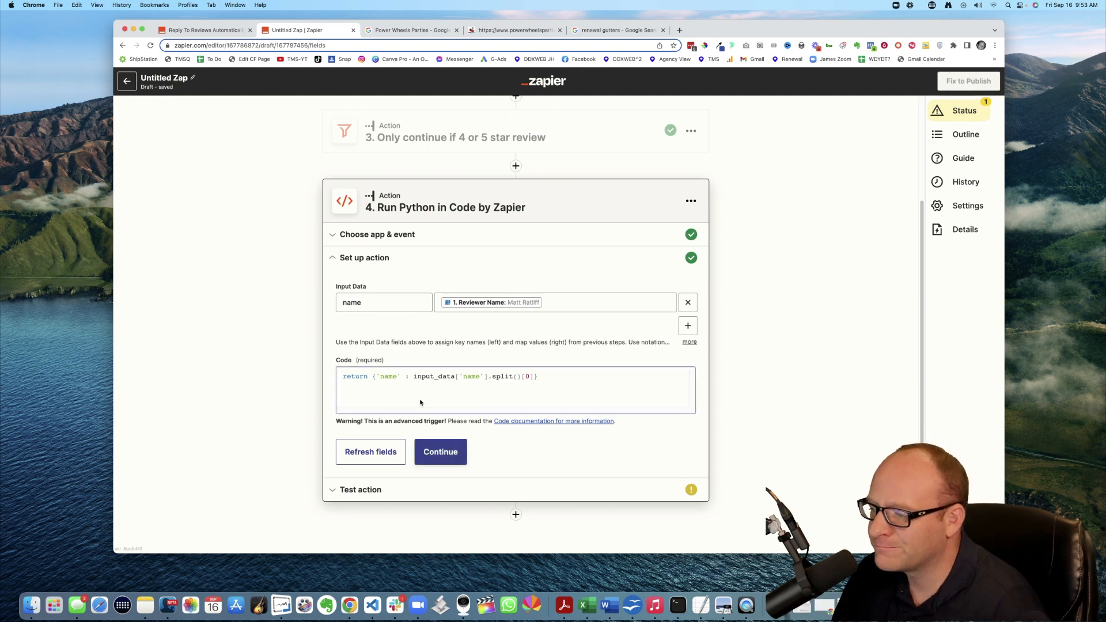
Continue to the Python action's test, run it and review the returned name
{"action": "left_click", "coordinate": [441, 453]}
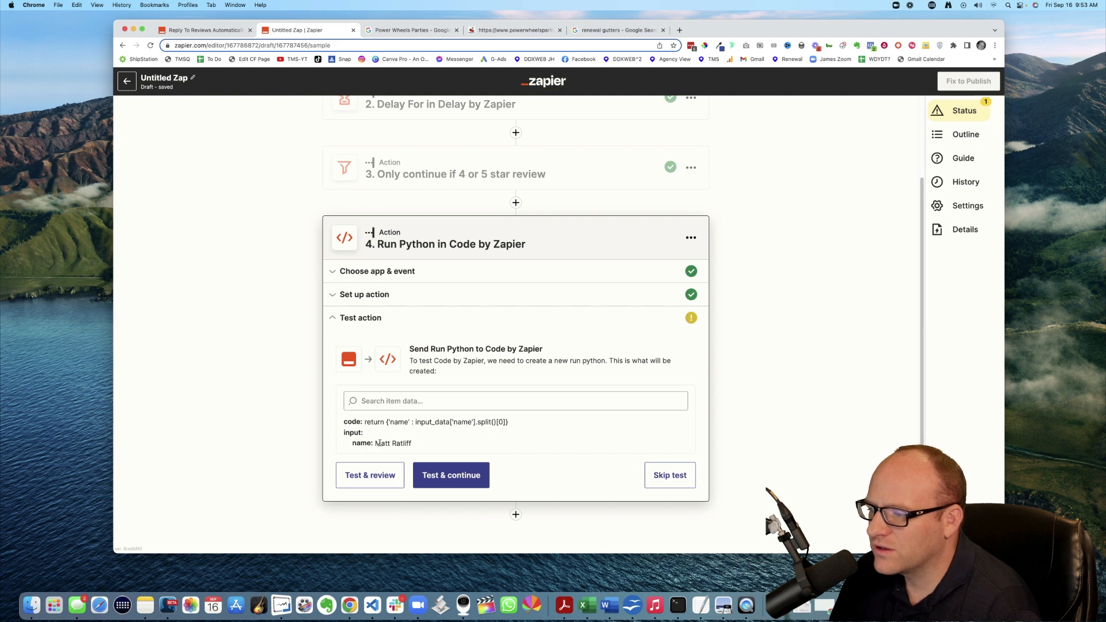
{"action": "left_click", "coordinate": [374, 471]}
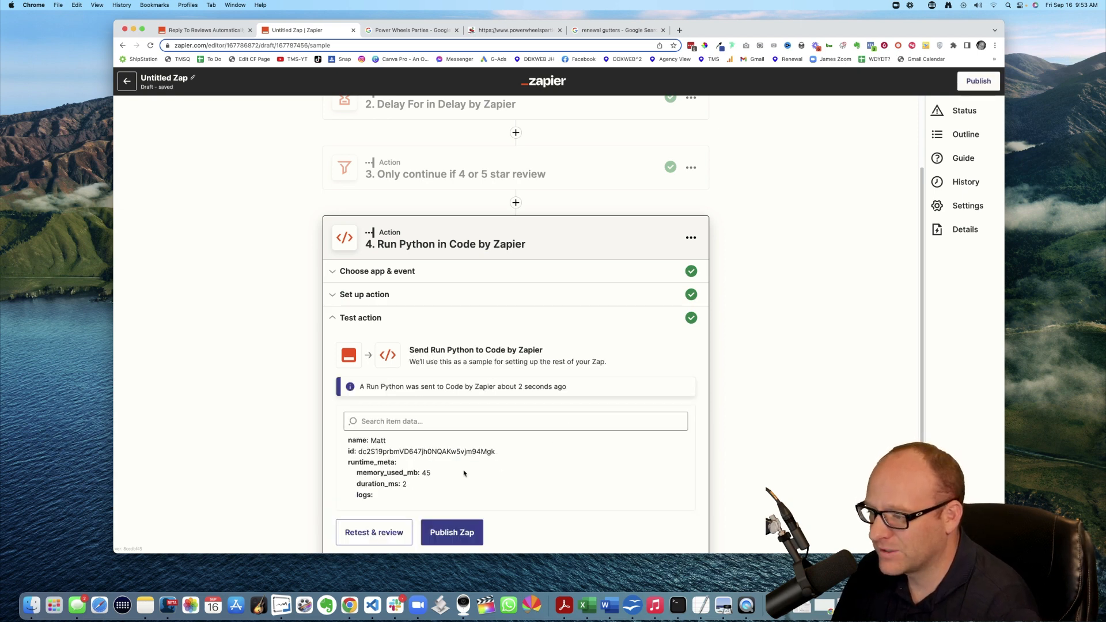
{"action": "left_click_drag", "start_coordinate": [360, 444], "coordinate": [387, 442]}
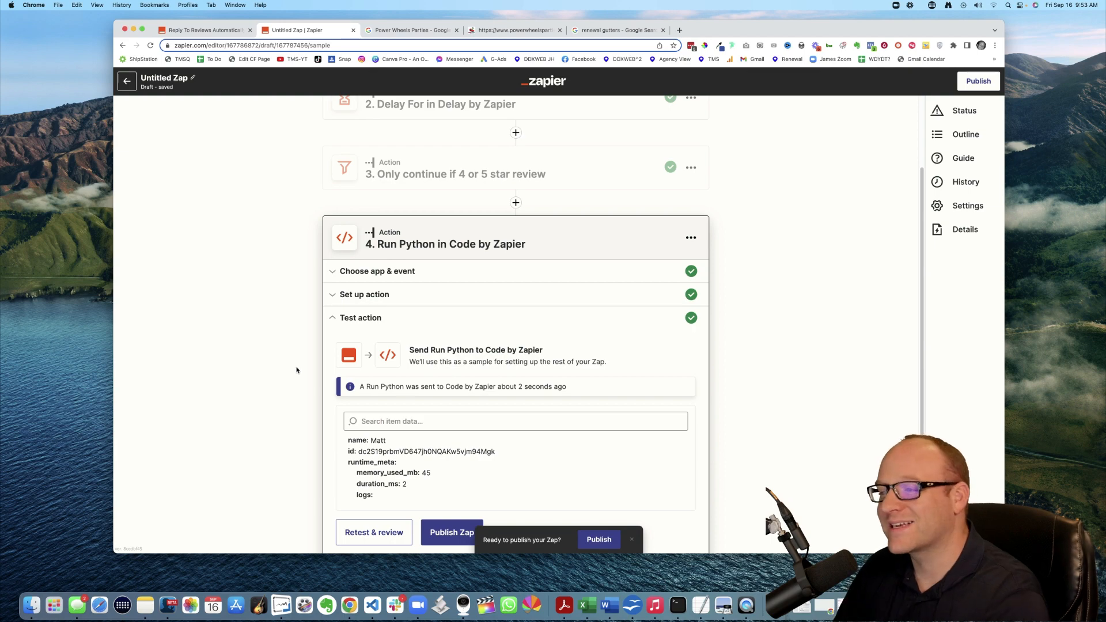
{"action": "scroll", "coordinate": [291, 370], "scroll_direction": "down", "scroll_amount": 3}
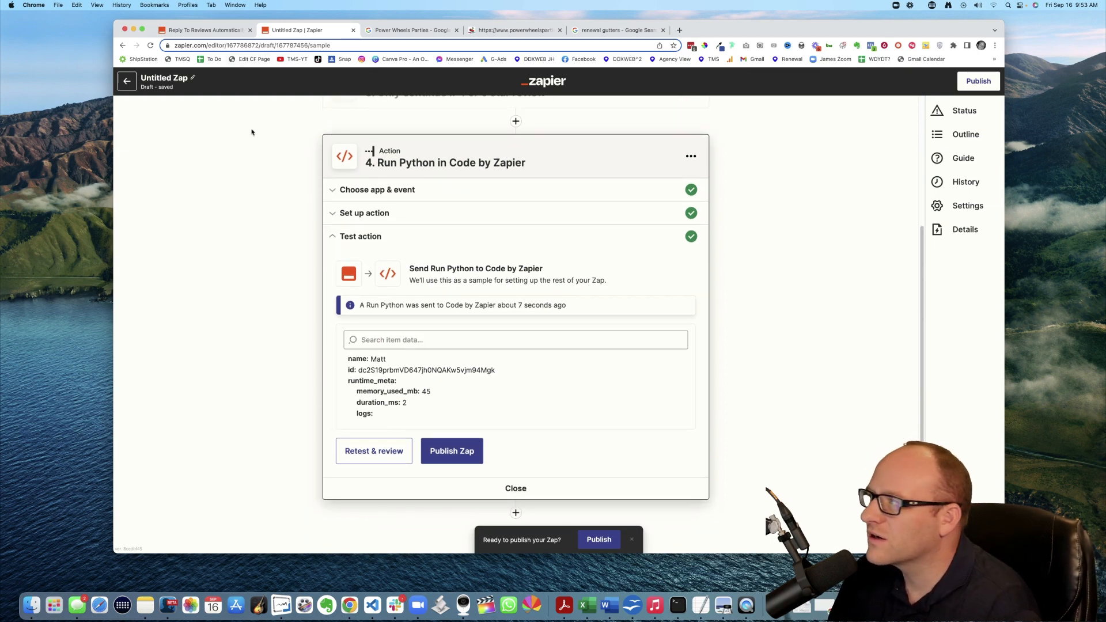
Examine the setup of the finished Zap's Utilities in Formatter action and its sixth, still unconfigured action
{"action": "left_click", "coordinate": [200, 32]}
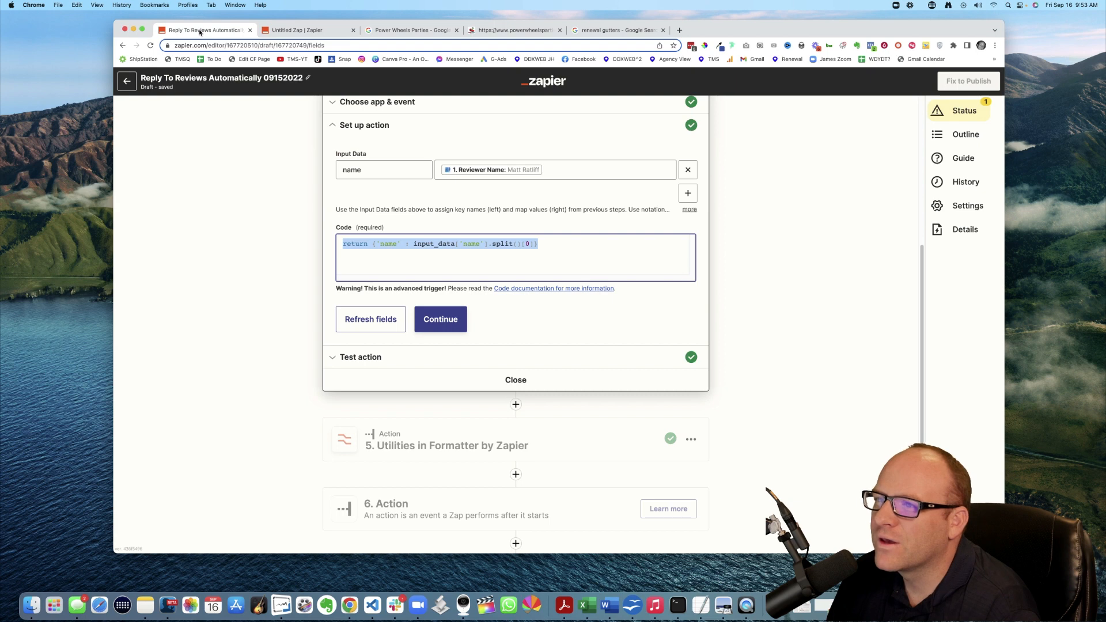
{"action": "left_click", "coordinate": [282, 324]}
{"action": "scroll", "coordinate": [282, 324], "scroll_direction": "down", "scroll_amount": 4}
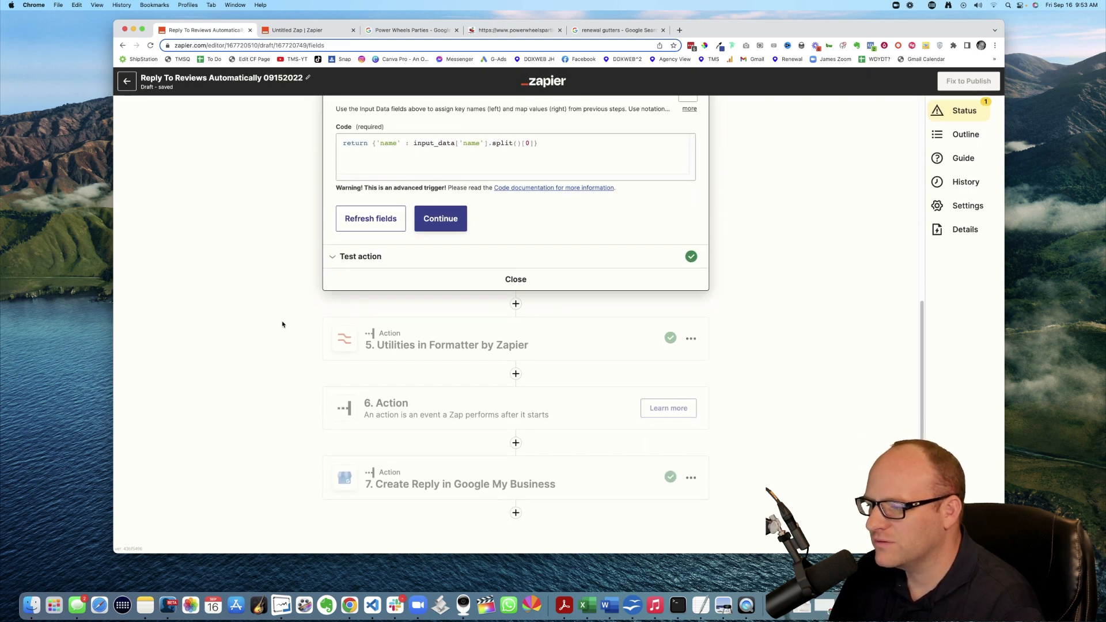
{"action": "left_click", "coordinate": [406, 346]}
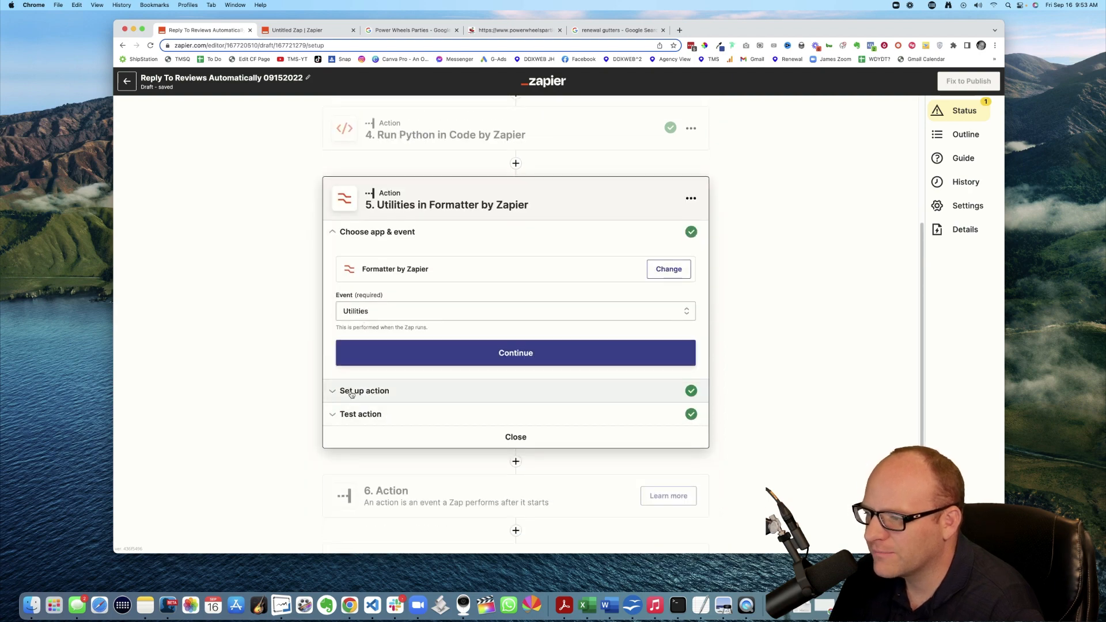
{"action": "left_click", "coordinate": [353, 390]}
{"action": "scroll", "coordinate": [312, 370], "scroll_direction": "down", "scroll_amount": 3}
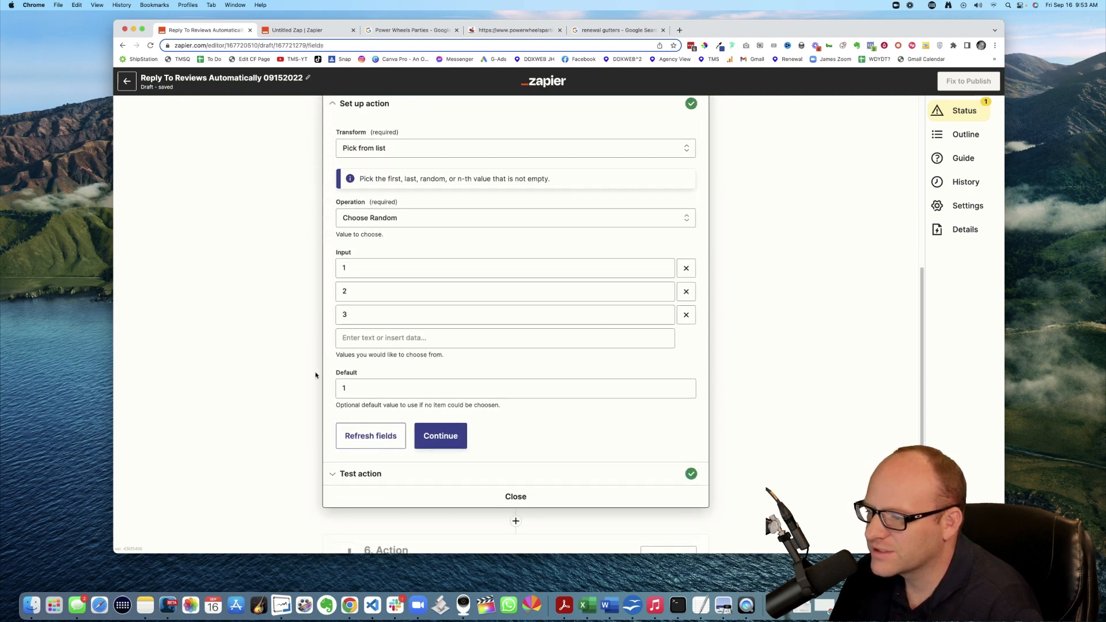
{"action": "scroll", "coordinate": [292, 403], "scroll_direction": "down", "scroll_amount": 2}
{"action": "scroll", "coordinate": [292, 403], "scroll_direction": "down", "scroll_amount": 1}
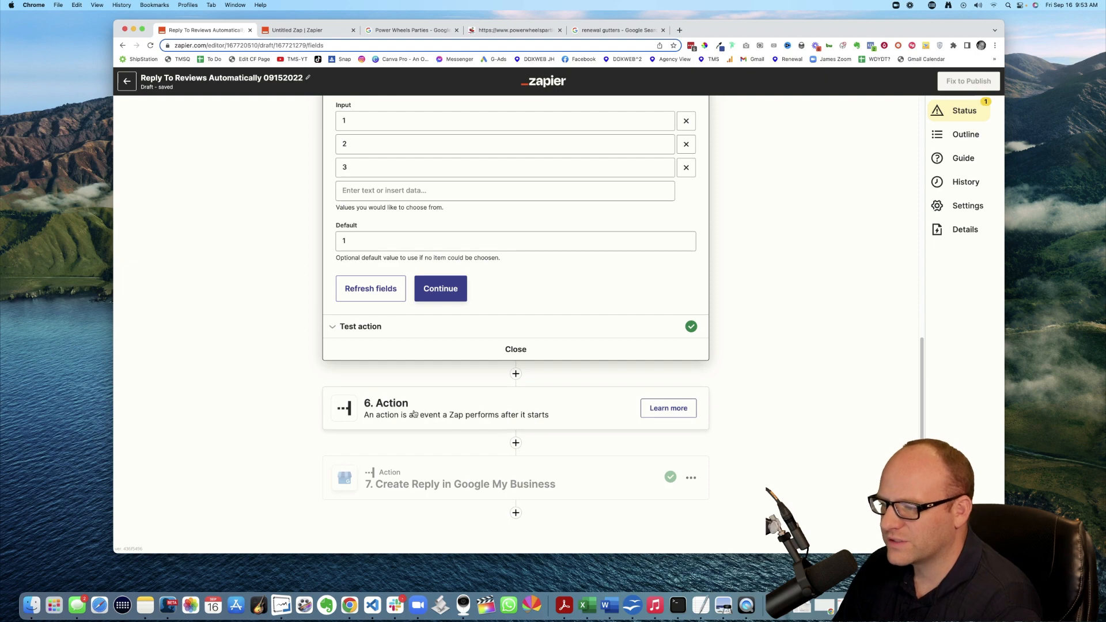
{"action": "left_click", "coordinate": [413, 413]}
{"action": "left_click", "coordinate": [290, 276]}
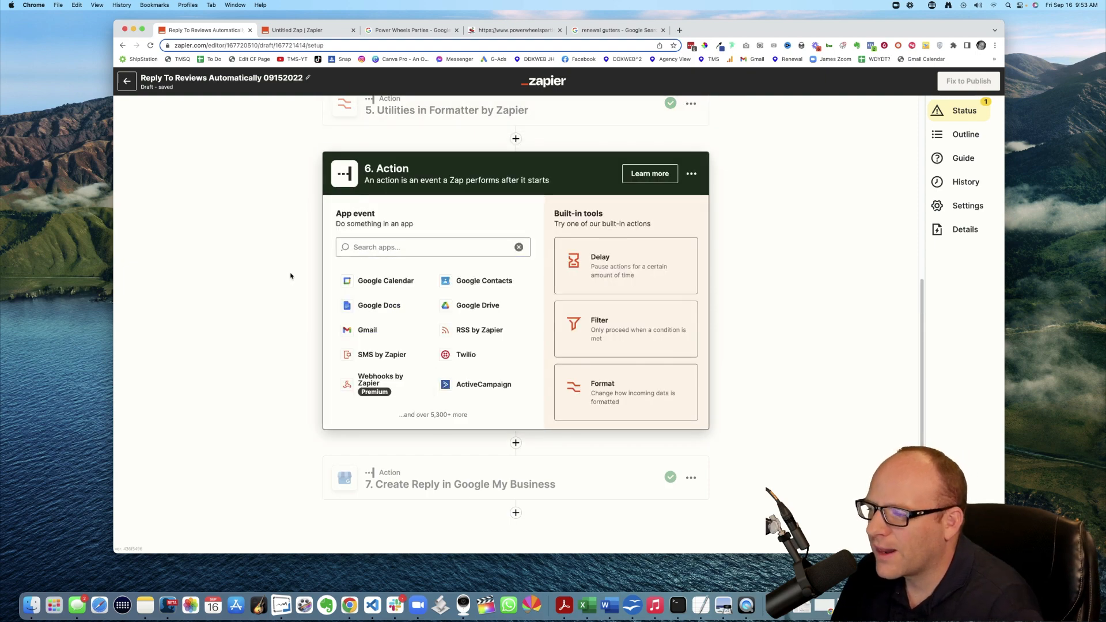
Add a Formatter by Zapier action with the Utilities event after the Python action in the untitled Zap, continuing to its setup
{"action": "left_click", "coordinate": [320, 32]}
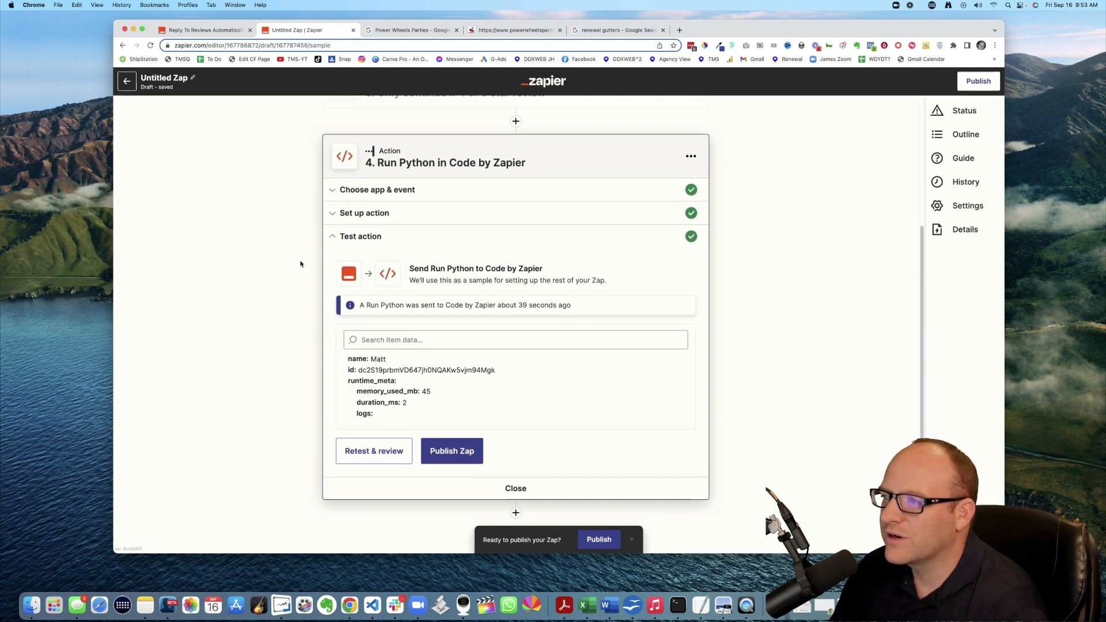
{"action": "left_click", "coordinate": [515, 513]}
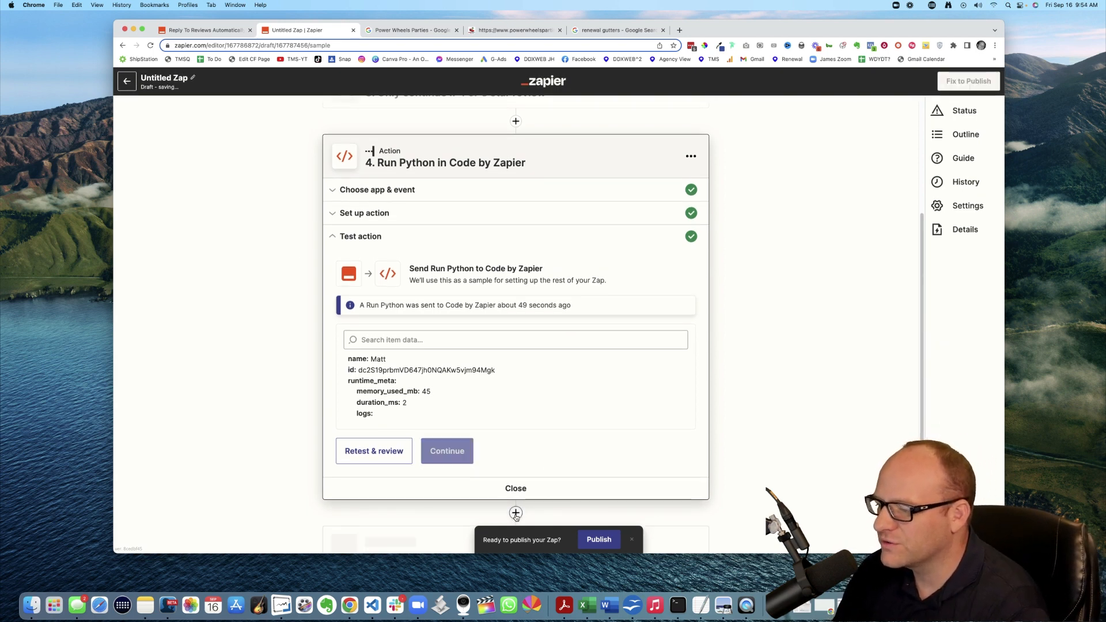
{"action": "left_click", "coordinate": [199, 30]}
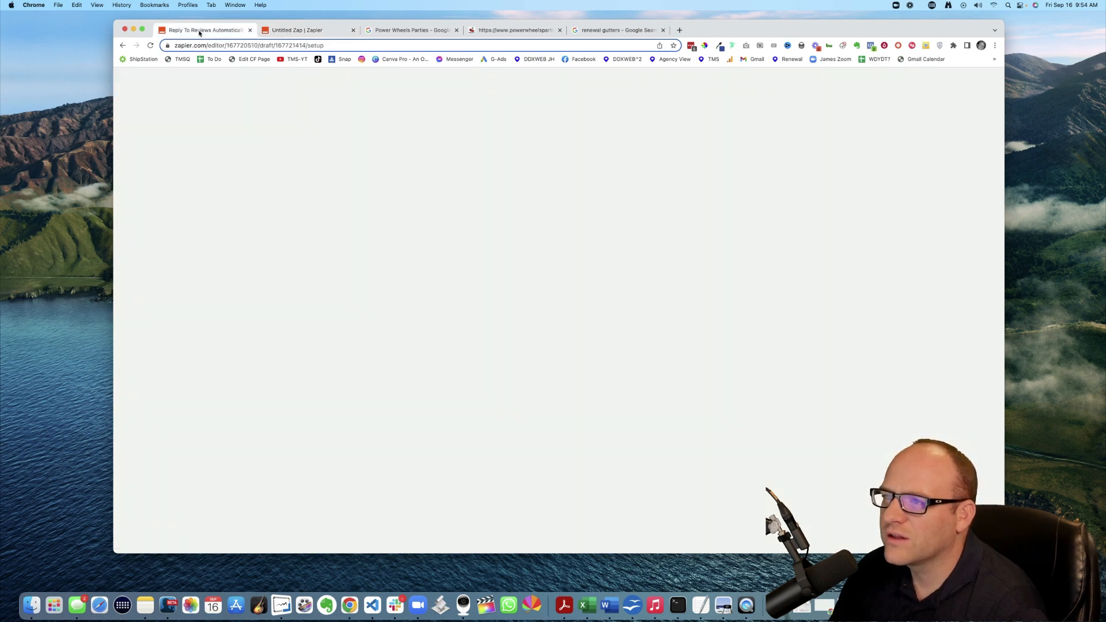
{"action": "scroll", "coordinate": [268, 291], "scroll_direction": "up", "scroll_amount": 2}
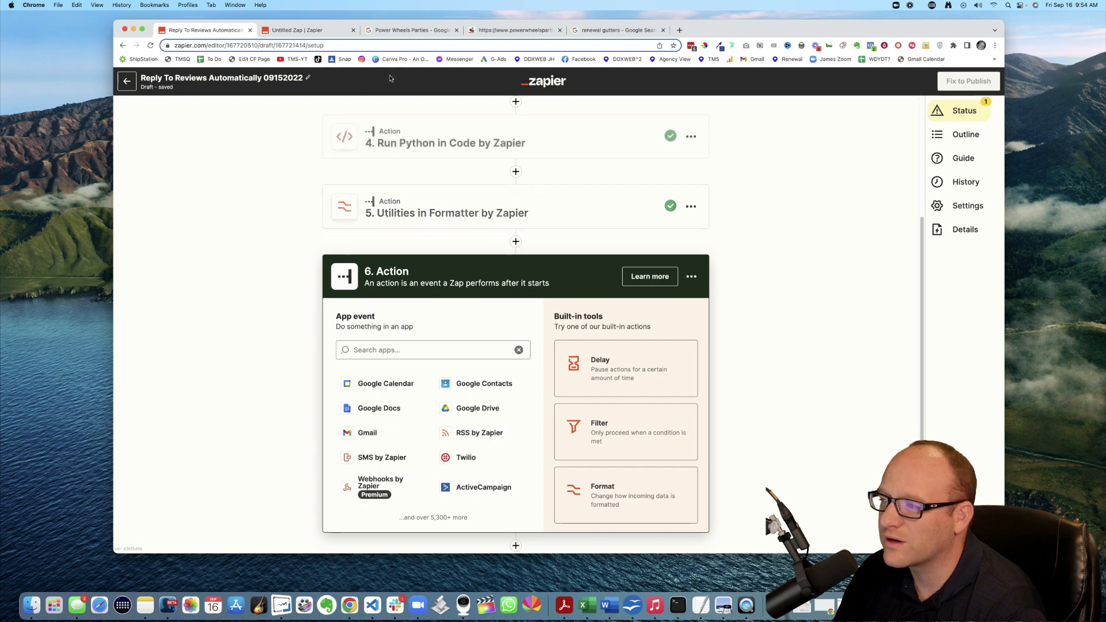
{"action": "left_click", "coordinate": [322, 30]}
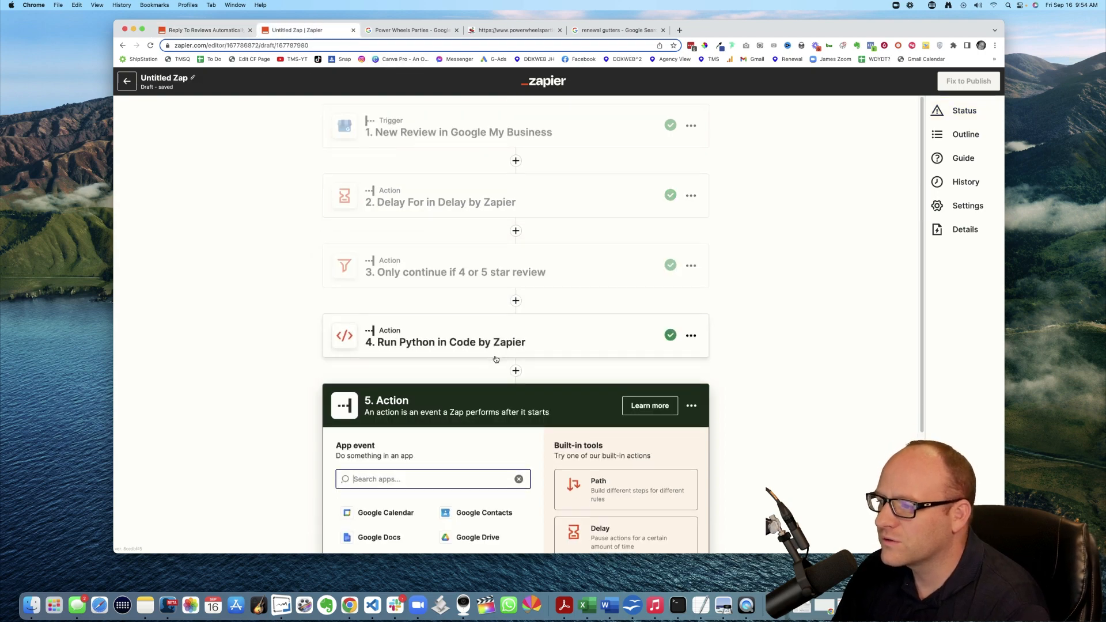
{"action": "left_click", "coordinate": [611, 473]}
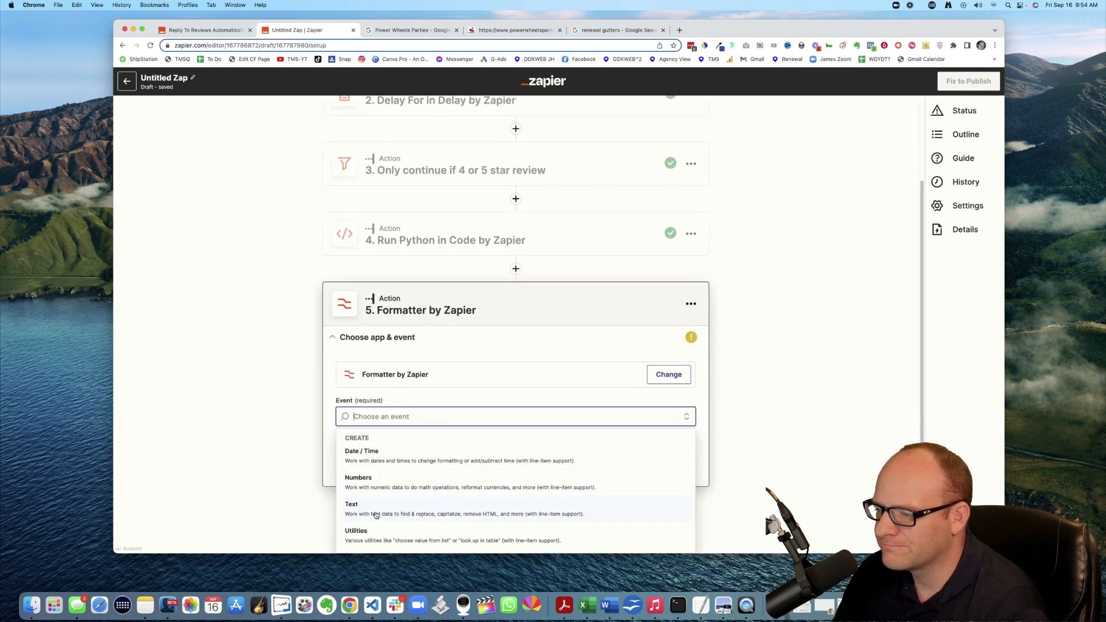
{"action": "left_click", "coordinate": [384, 532]}
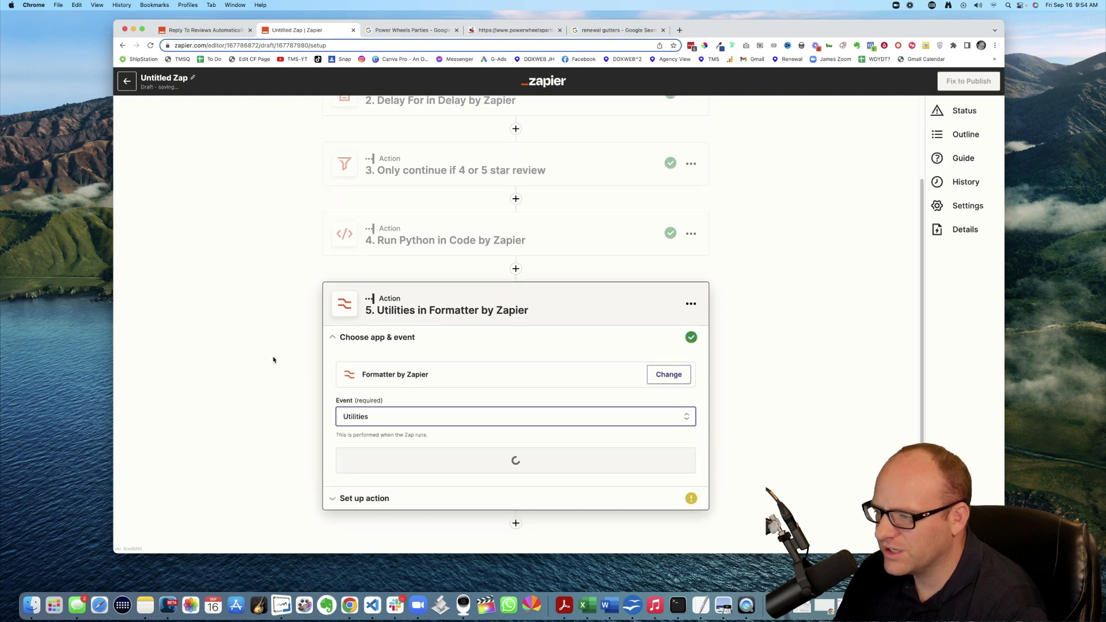
{"action": "left_click", "coordinate": [491, 453]}
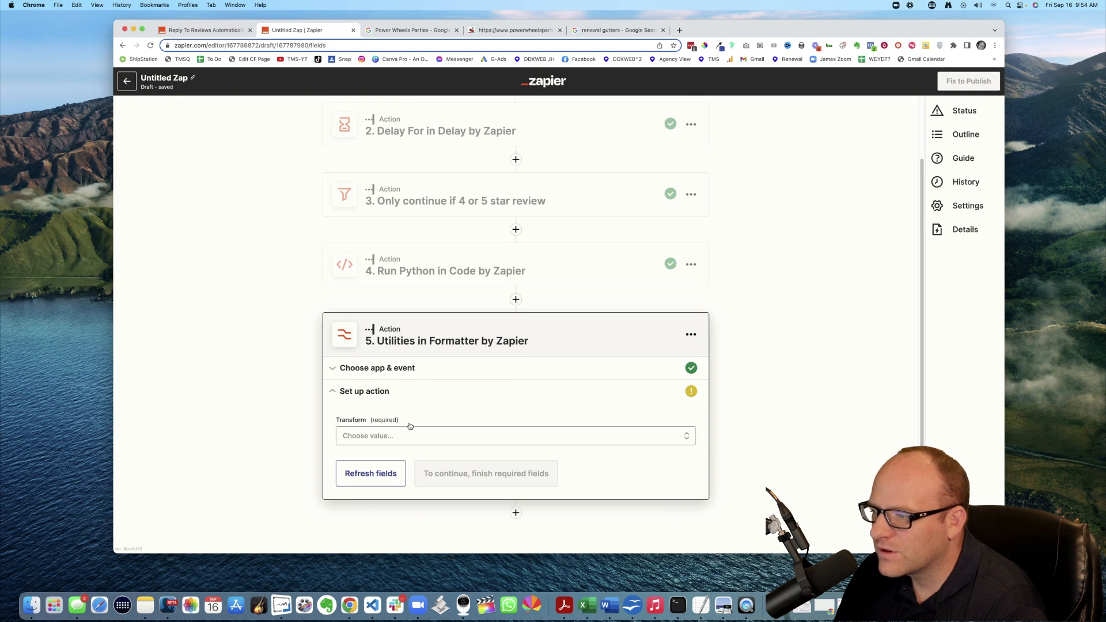
Set the Formatter action's transform to Pick from list and its operation to Choose Random
{"action": "left_click", "coordinate": [406, 440]}
{"action": "scroll", "coordinate": [429, 459], "scroll_direction": "down", "scroll_amount": 5}
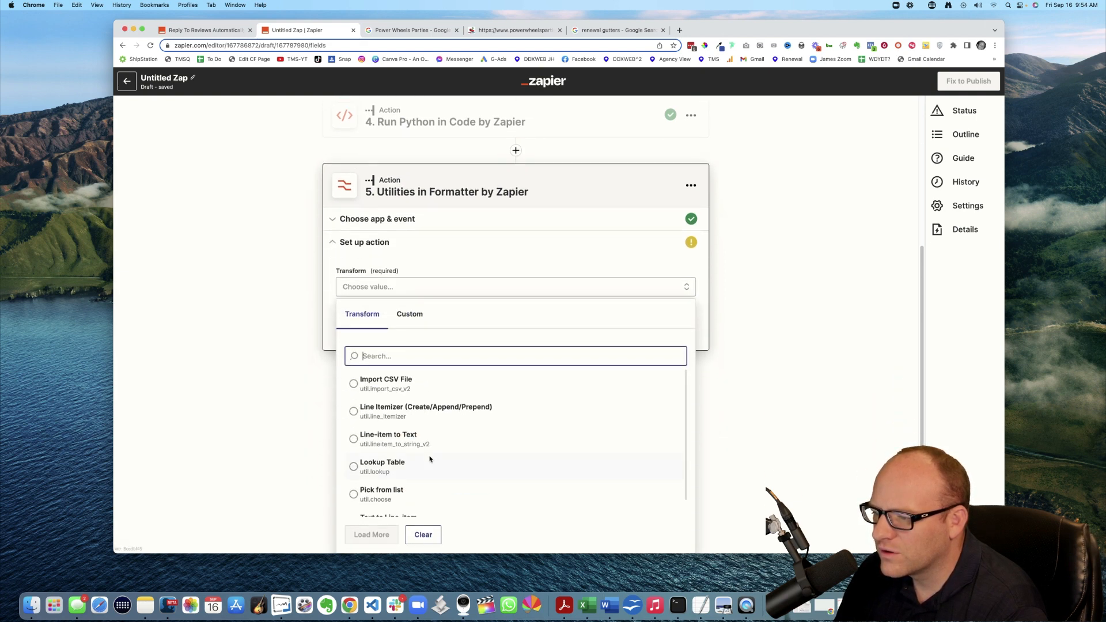
{"action": "scroll", "coordinate": [480, 421], "scroll_direction": "down", "scroll_amount": 1}
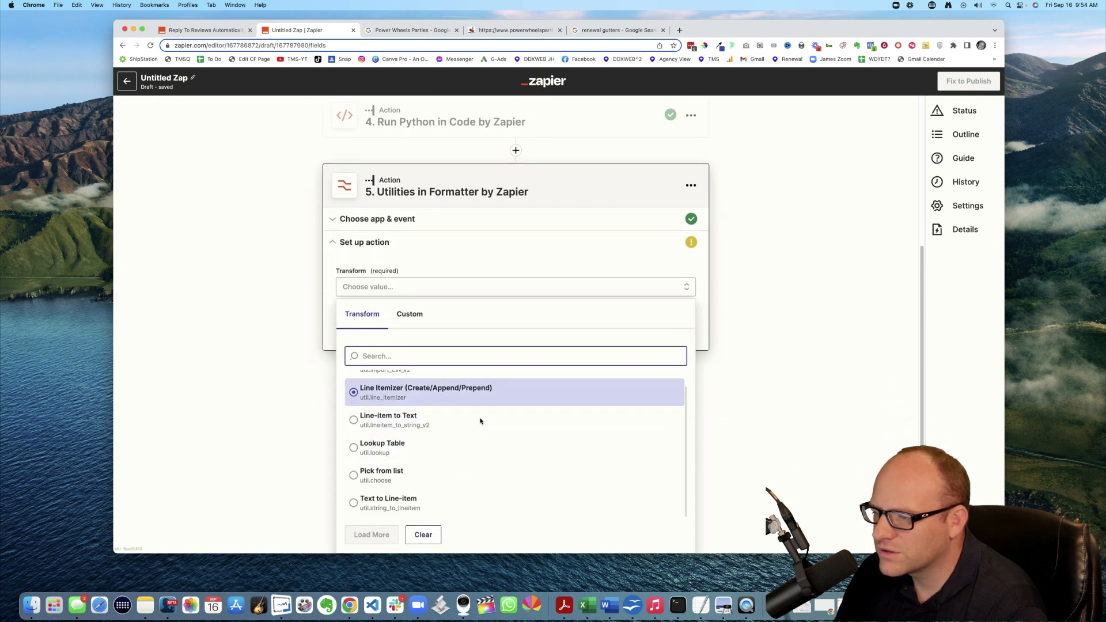
{"action": "left_click", "coordinate": [386, 473]}
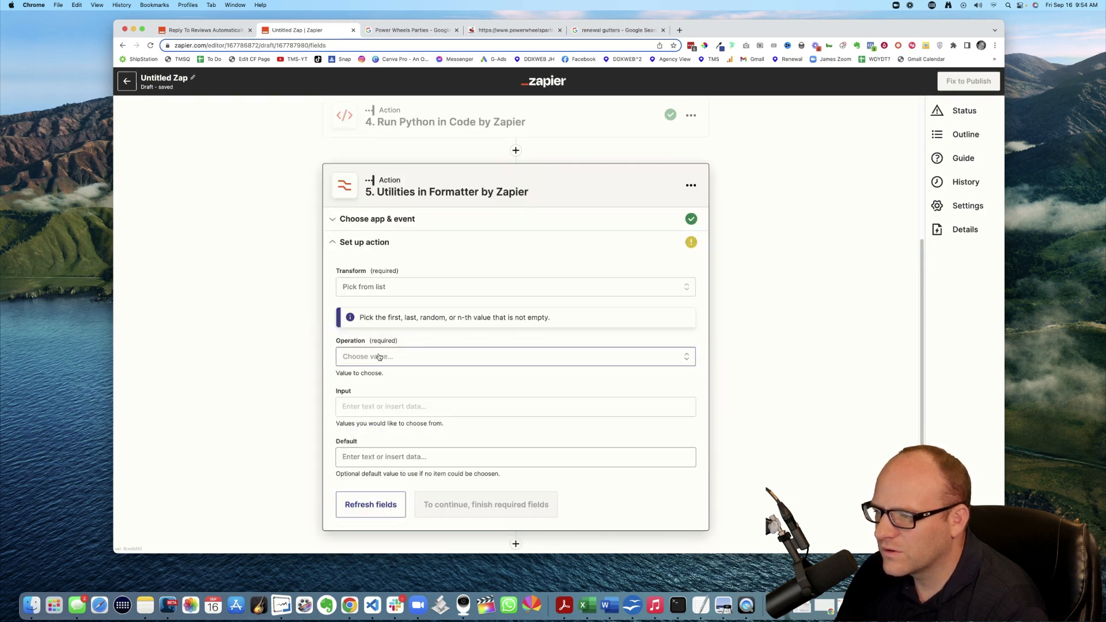
{"action": "left_click", "coordinate": [378, 356]}
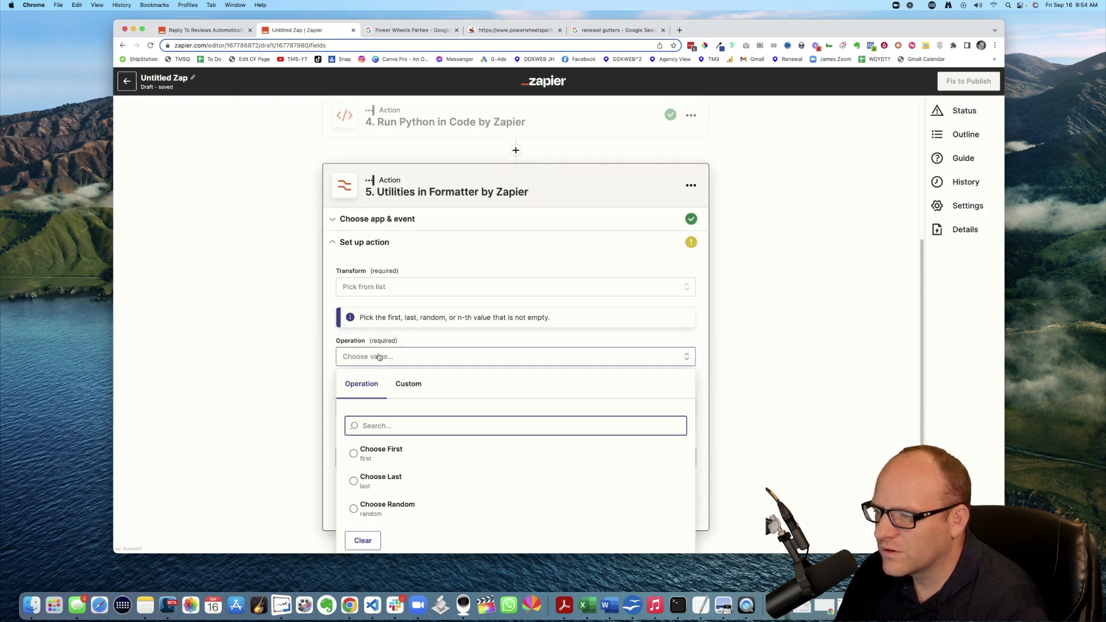
{"action": "left_click", "coordinate": [368, 512]}
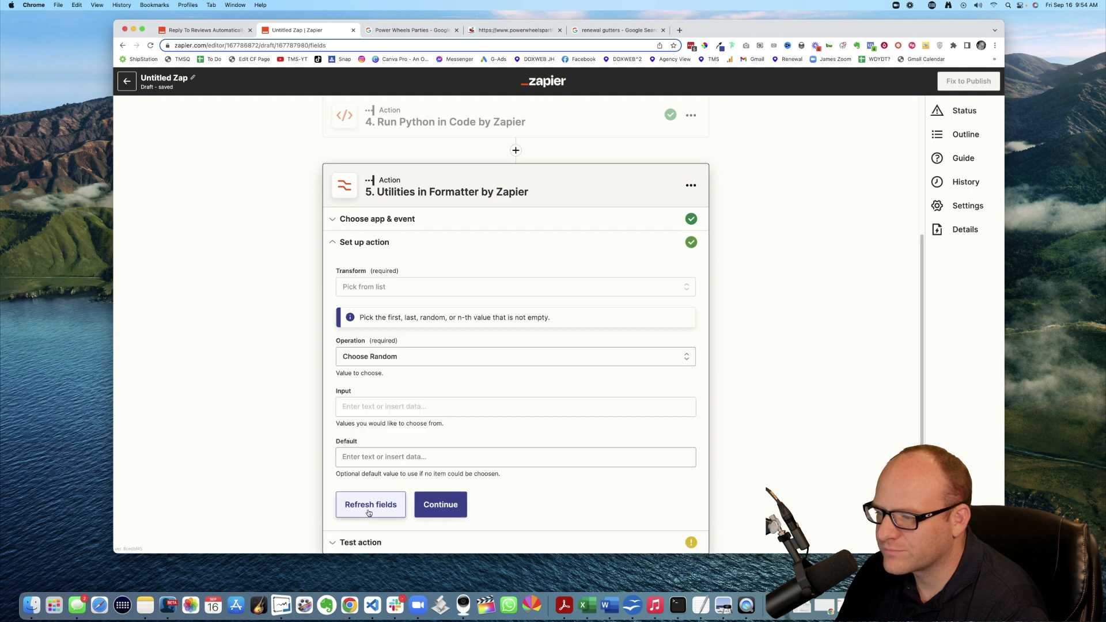
Enter 1, 2 and 3 as separate input values for the Formatter action's random pick
{"action": "left_click", "coordinate": [359, 406]}
{"action": "type", "text": "1"}
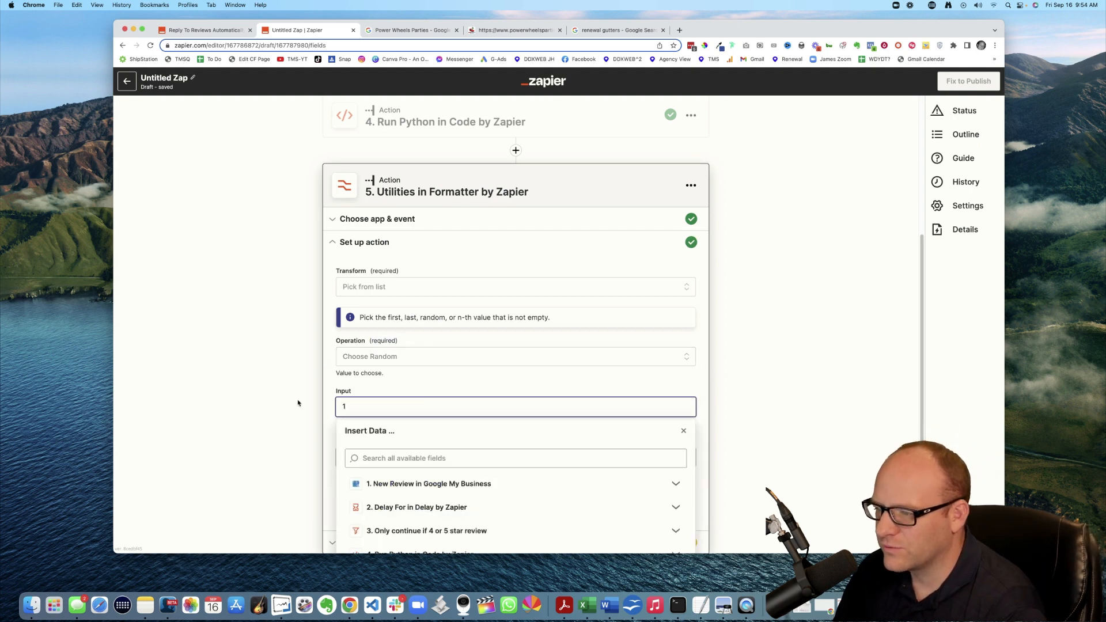
{"action": "left_click", "coordinate": [298, 403]}
{"action": "left_click", "coordinate": [357, 429]}
{"action": "type", "text": "2"}
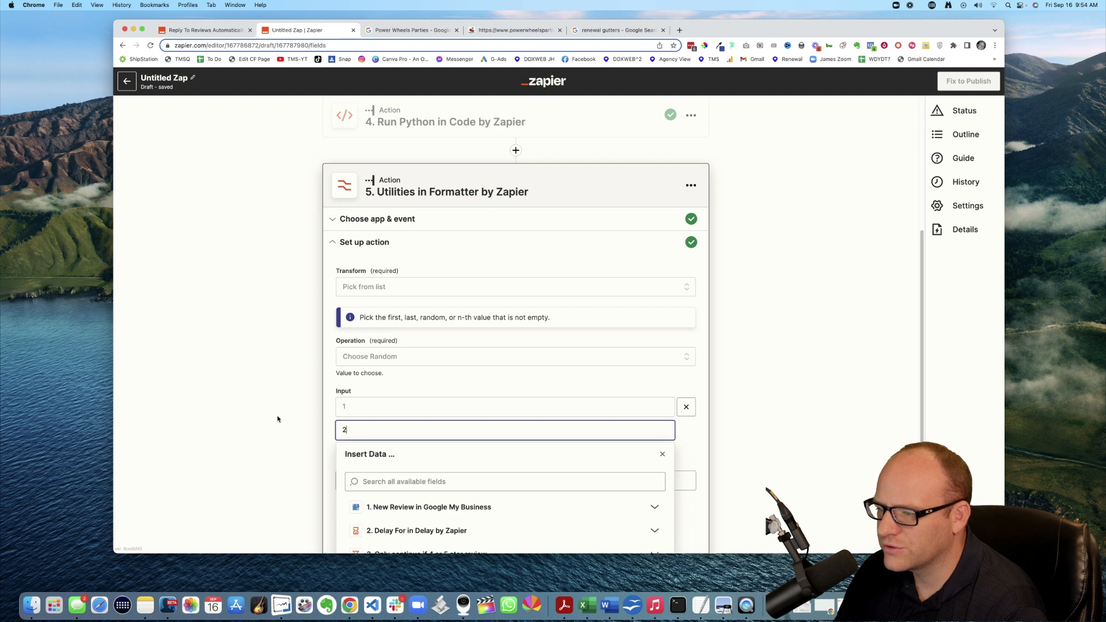
{"action": "left_click", "coordinate": [277, 419]}
{"action": "left_click", "coordinate": [353, 454]}
{"action": "type", "text": "3"}
{"action": "left_click", "coordinate": [284, 438]}
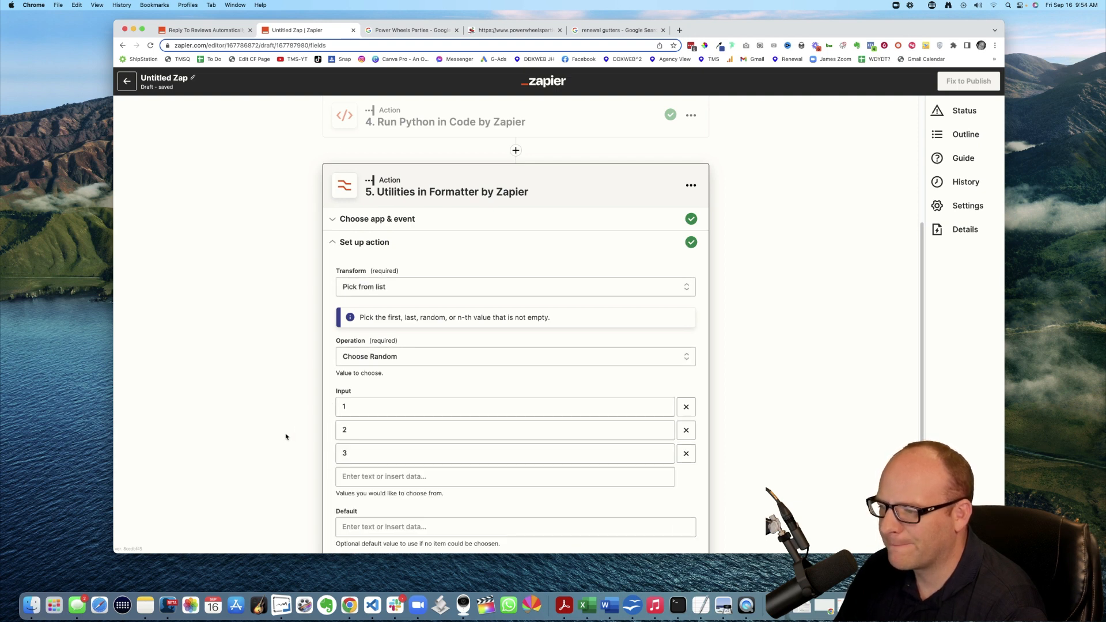
Set the Formatter action's default value to 1 and run its test for review
{"action": "scroll", "coordinate": [284, 438], "scroll_direction": "down", "scroll_amount": 3}
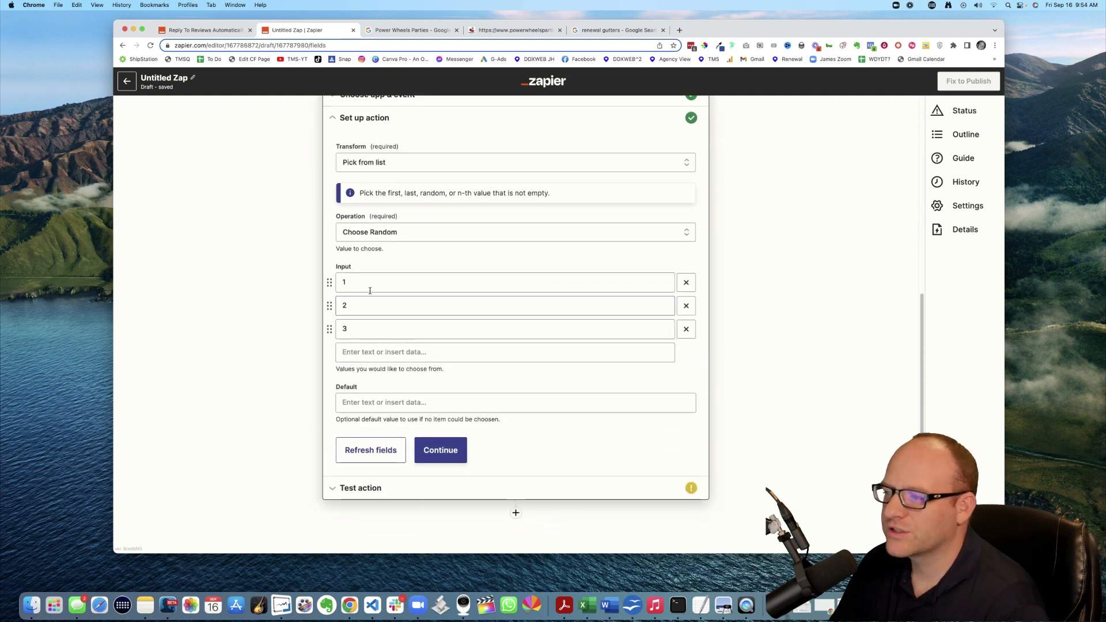
{"action": "left_click", "coordinate": [370, 402]}
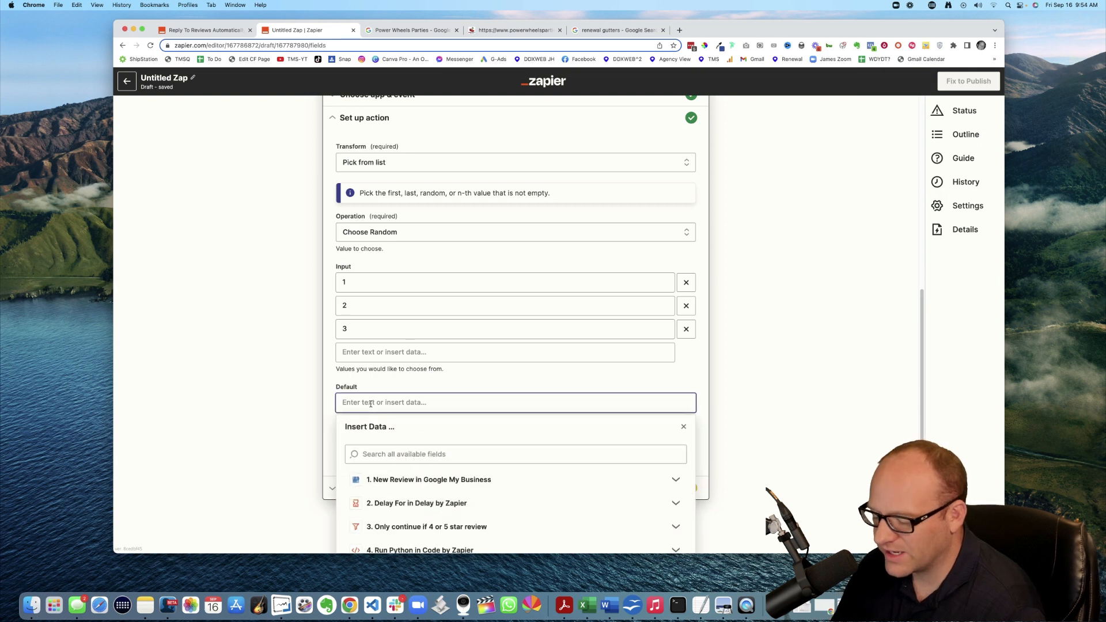
{"action": "type", "text": "1"}
{"action": "left_click", "coordinate": [292, 394]}
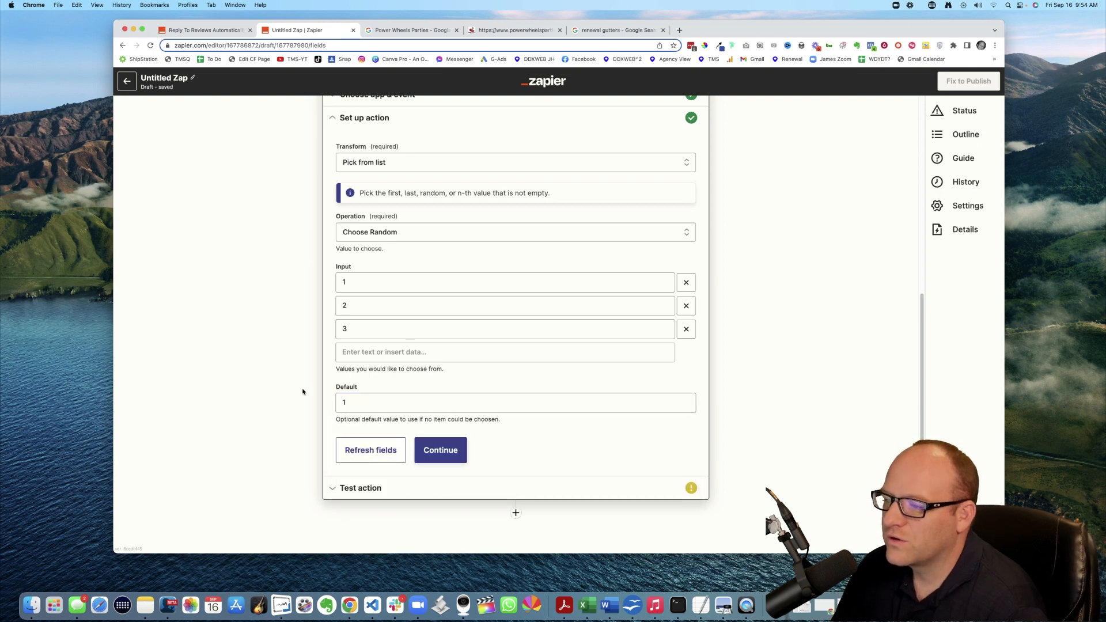
{"action": "left_click", "coordinate": [448, 456]}
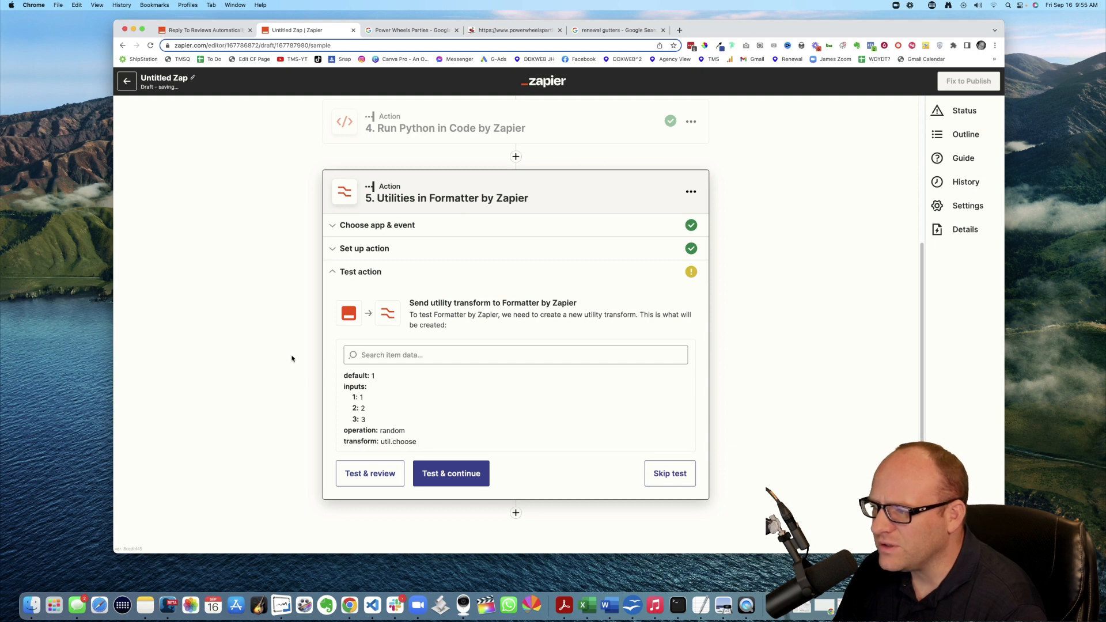
{"action": "left_click", "coordinate": [374, 477]}
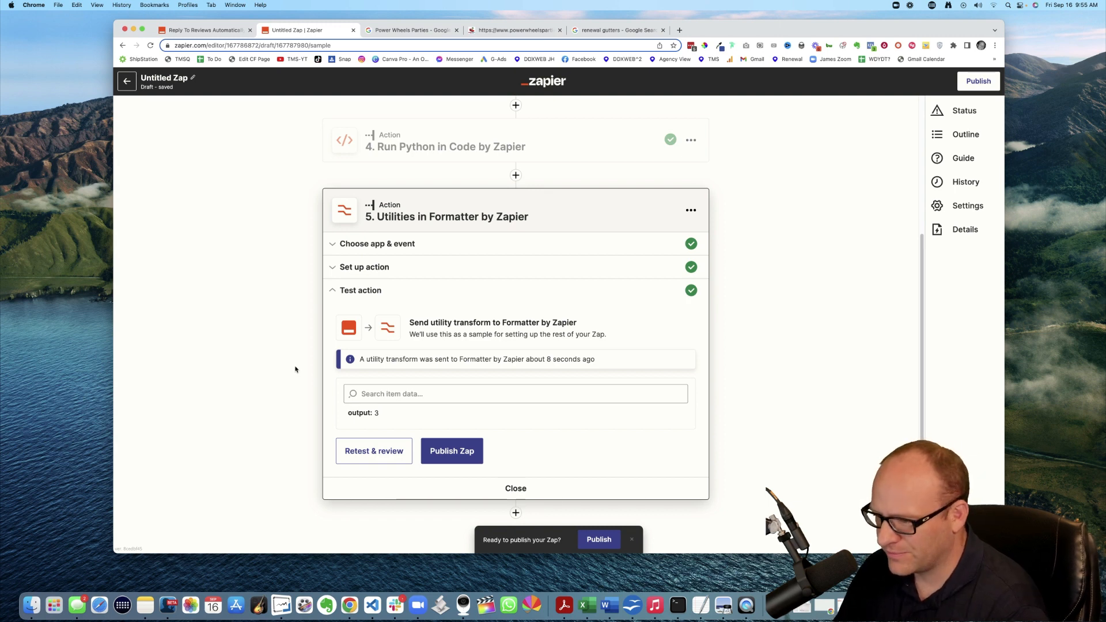
Add a Paths action after the Formatter step and open Path A for editing
{"action": "left_click", "coordinate": [516, 513]}
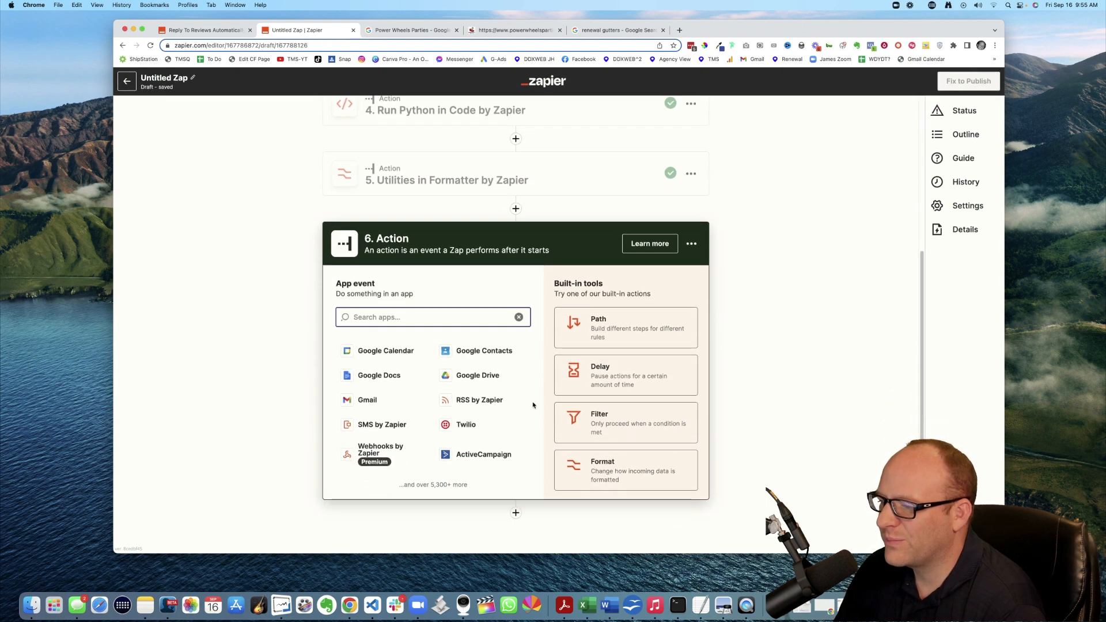
{"action": "left_click", "coordinate": [602, 330]}
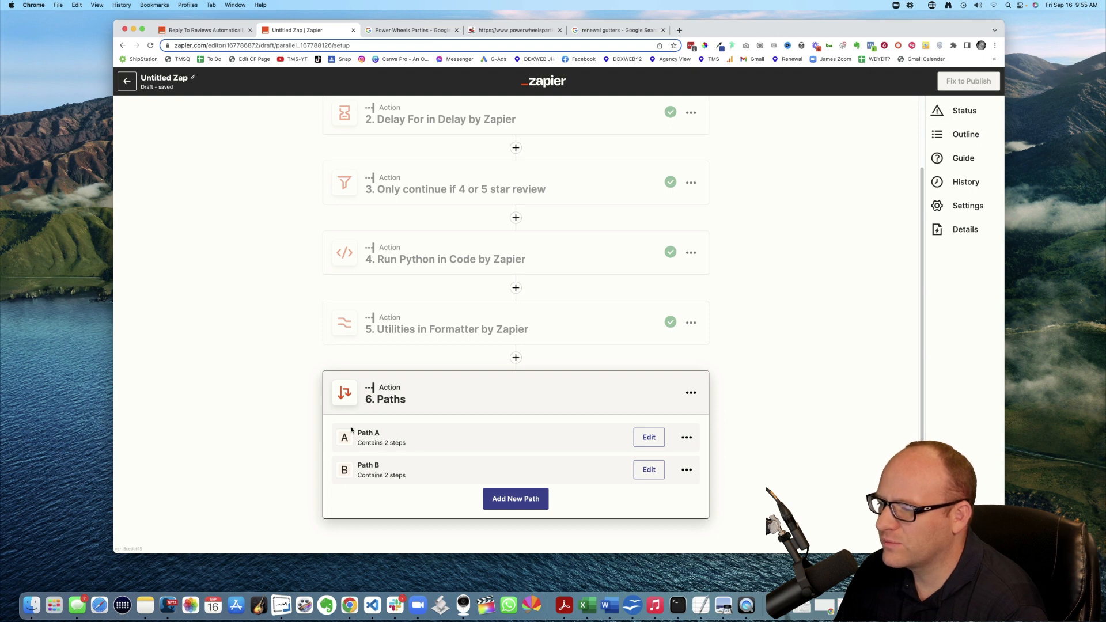
{"action": "left_click", "coordinate": [649, 438]}
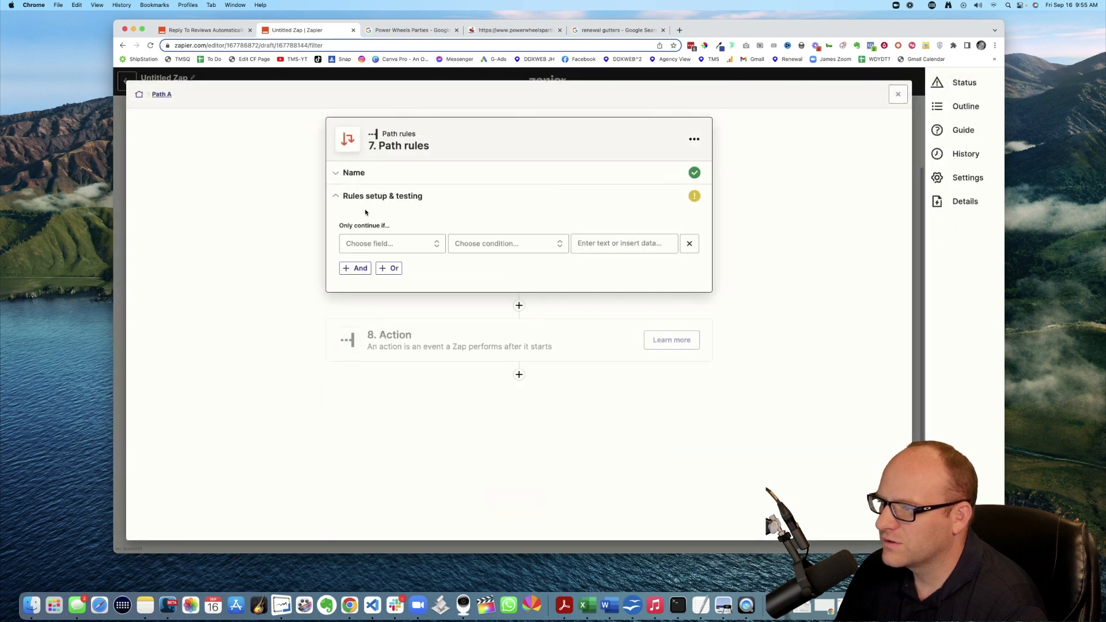
Set Path A to continue only if the Formatter step's Output satisfies the (Text) Is in condition with value 1
{"action": "left_click", "coordinate": [379, 245]}
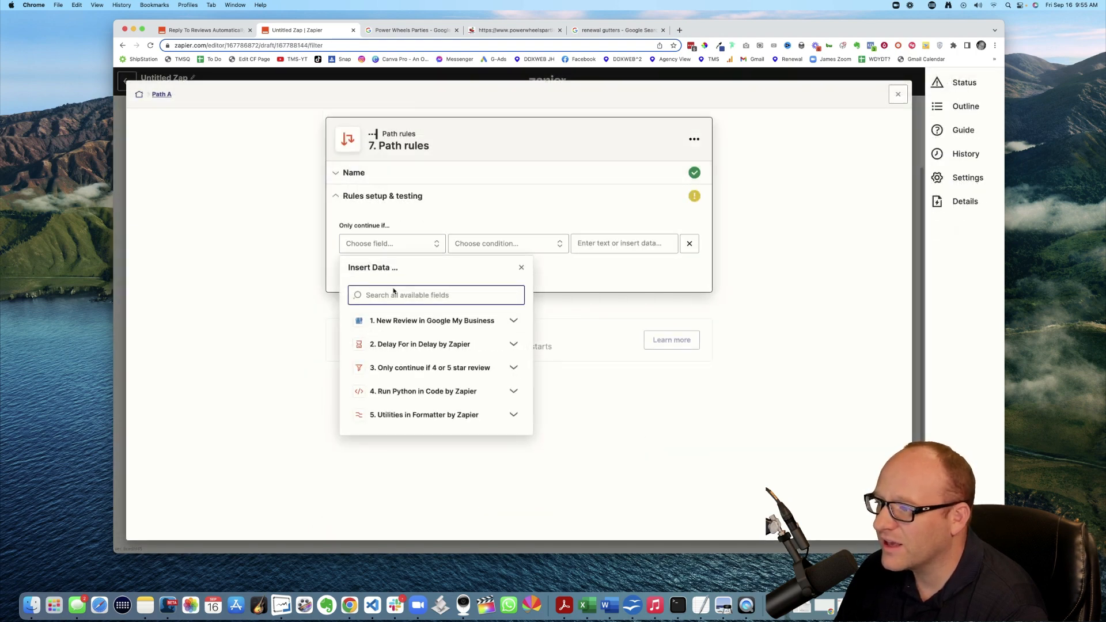
{"action": "left_click", "coordinate": [396, 417]}
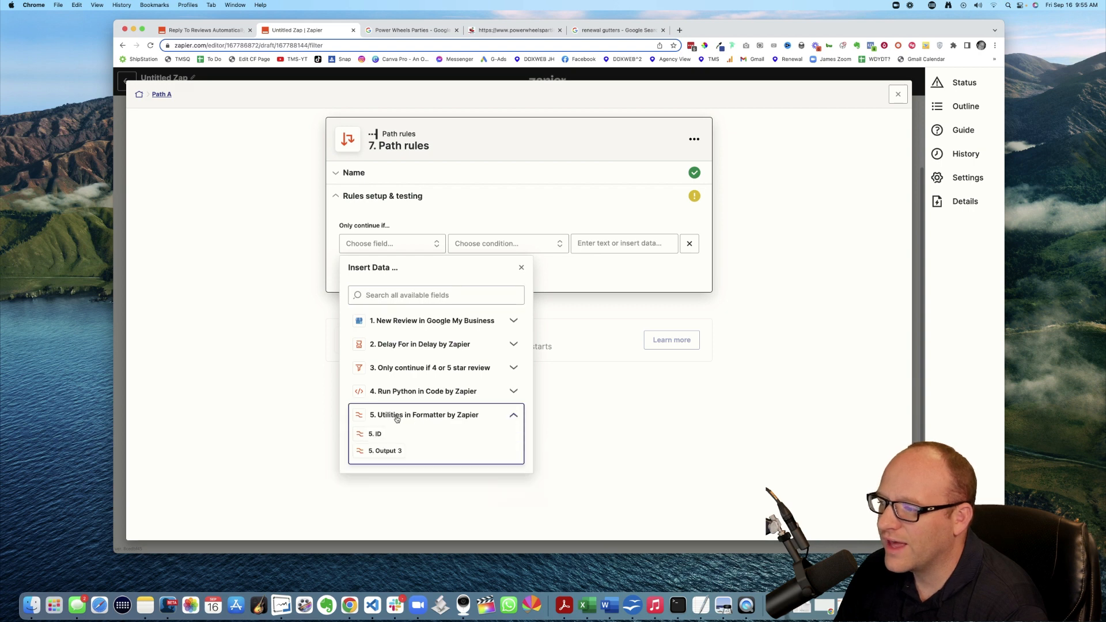
{"action": "left_click", "coordinate": [386, 452]}
{"action": "left_click", "coordinate": [502, 247]}
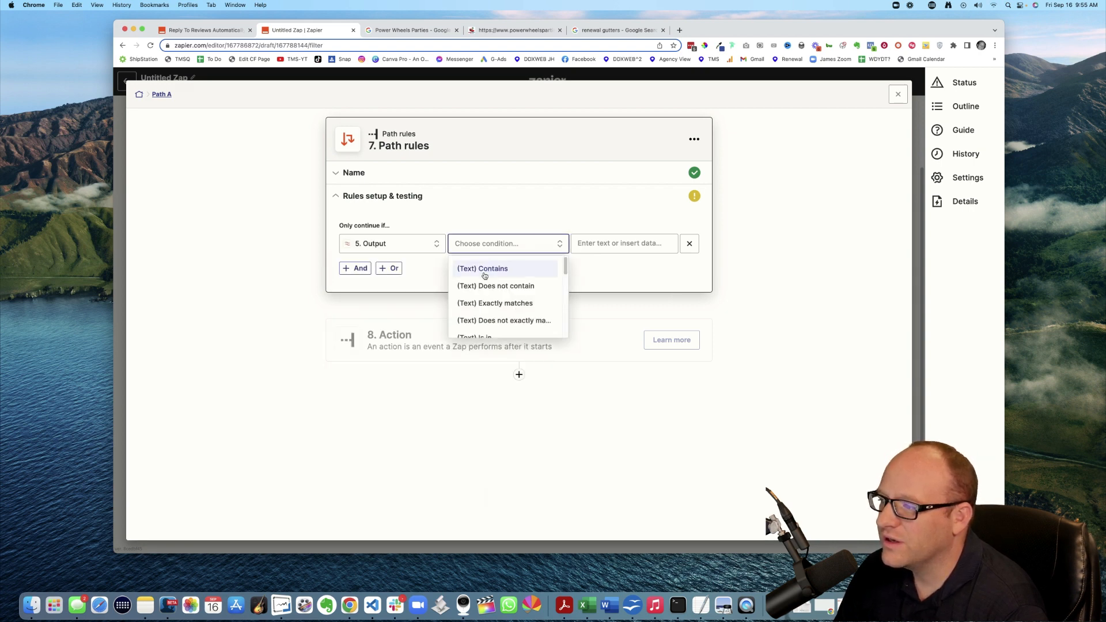
{"action": "scroll", "coordinate": [506, 288], "scroll_direction": "down", "scroll_amount": 2}
{"action": "scroll", "coordinate": [506, 291], "scroll_direction": "down", "scroll_amount": 1}
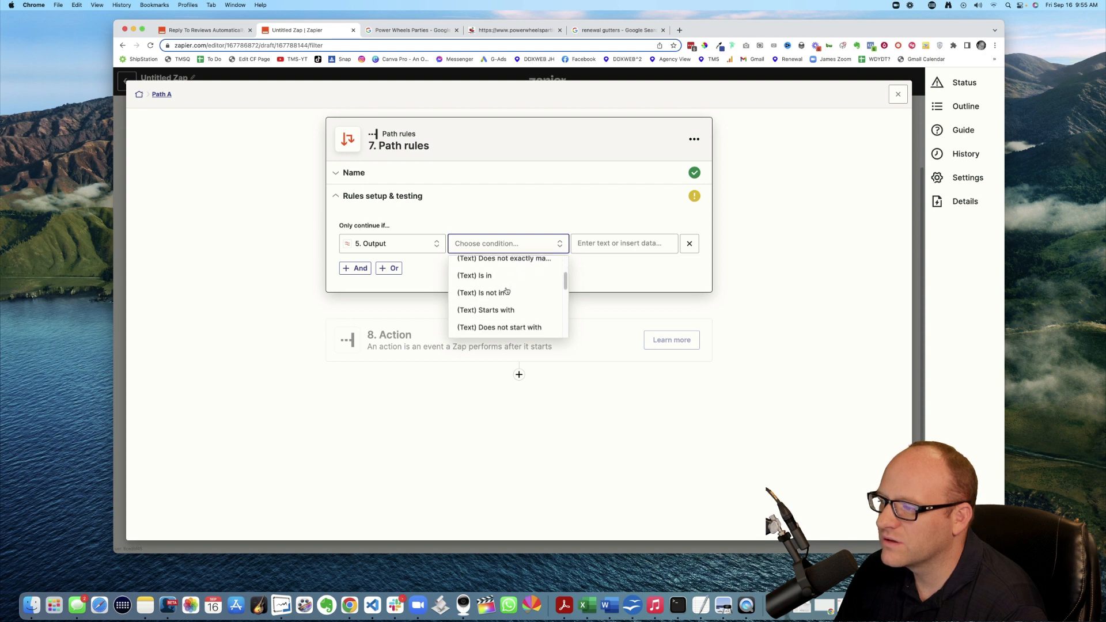
{"action": "left_click", "coordinate": [549, 278]}
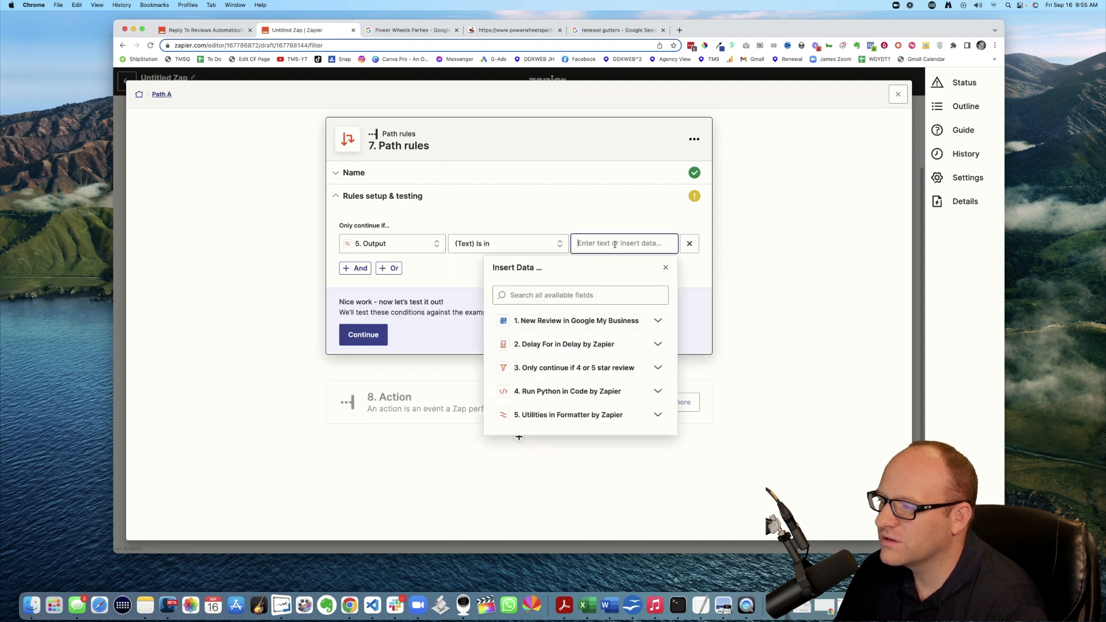
{"action": "type", "text": "1"}
{"action": "left_click", "coordinate": [446, 267]}
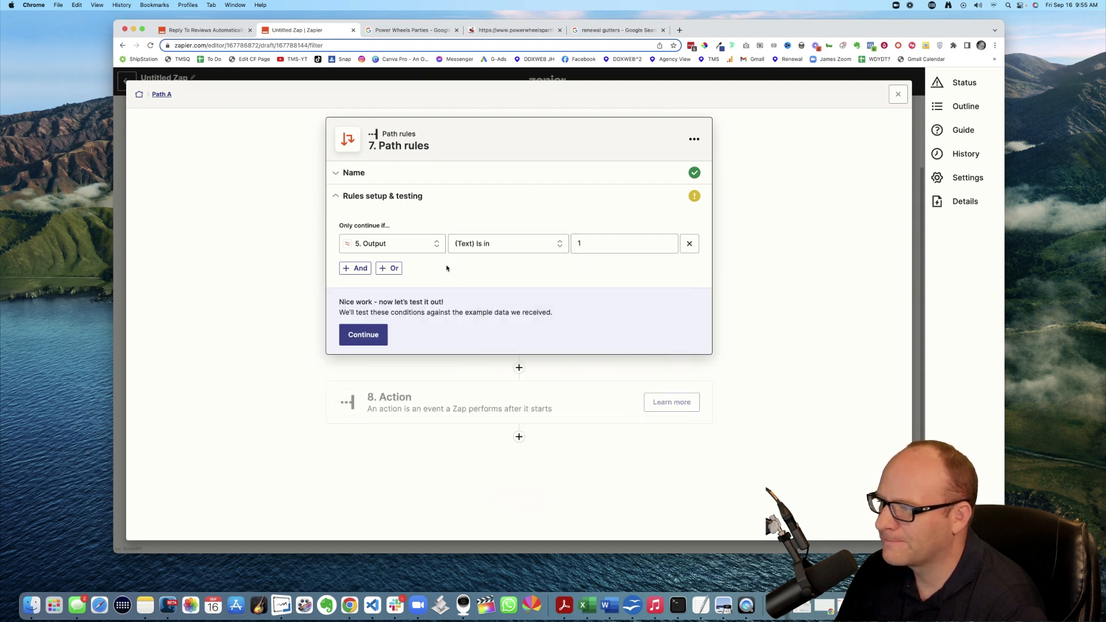
Test Path A's rule against the sample data, expand the result details, and continue to the path's action step
{"action": "left_click", "coordinate": [366, 335]}
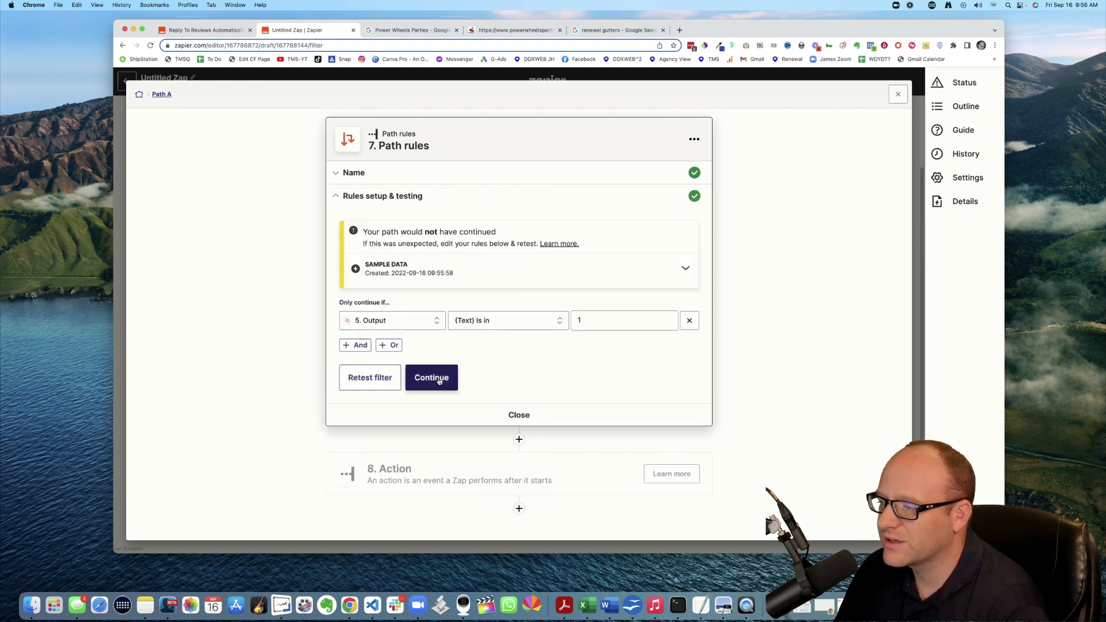
{"action": "left_click", "coordinate": [618, 282]}
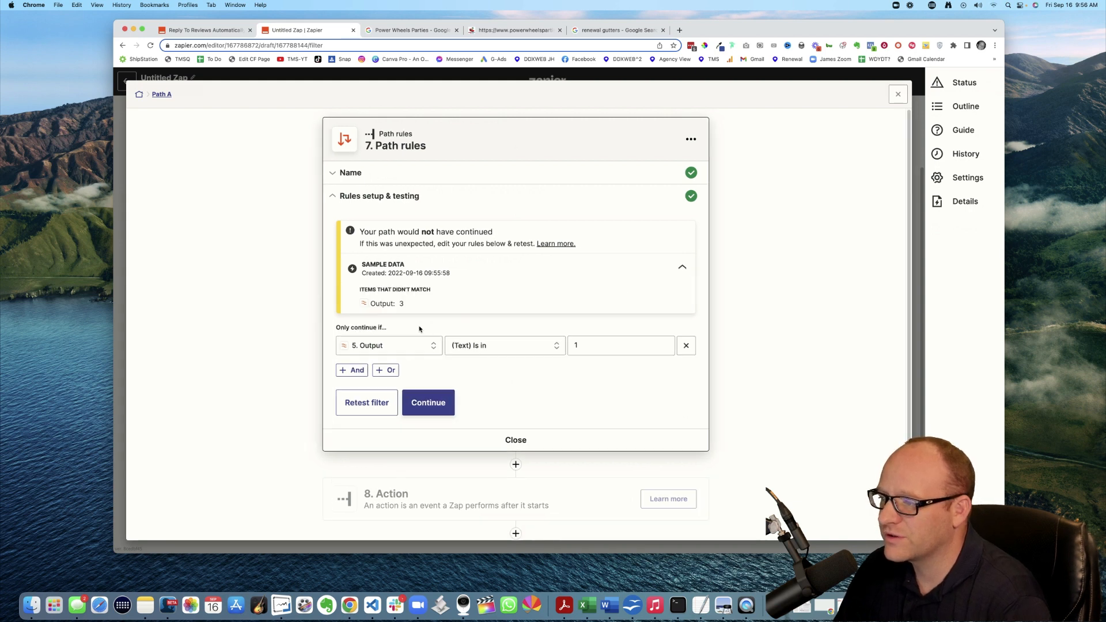
{"action": "left_click", "coordinate": [428, 404]}
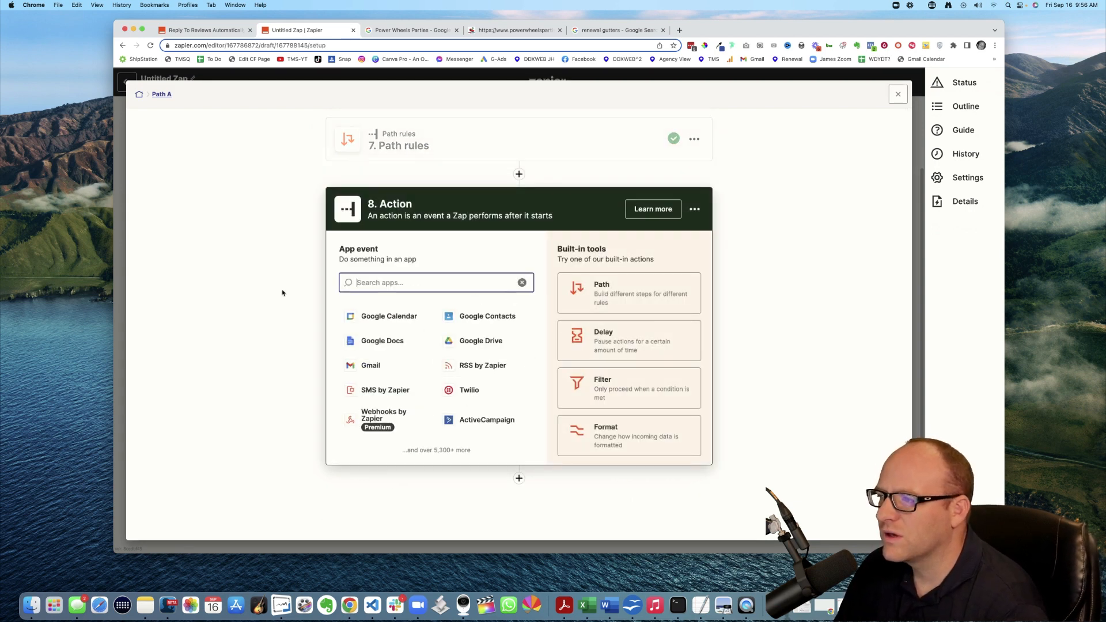
Reopen Path A's rule setup to recheck its name and condition, and return to the main Zap editor
{"action": "left_click", "coordinate": [770, 248]}
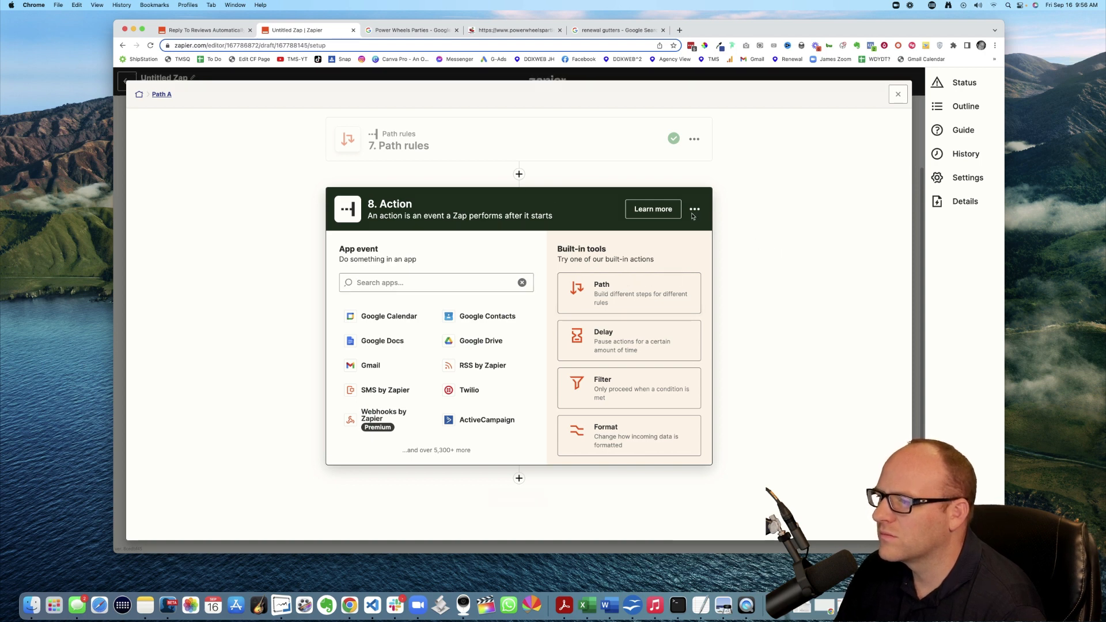
{"action": "left_click", "coordinate": [458, 138]}
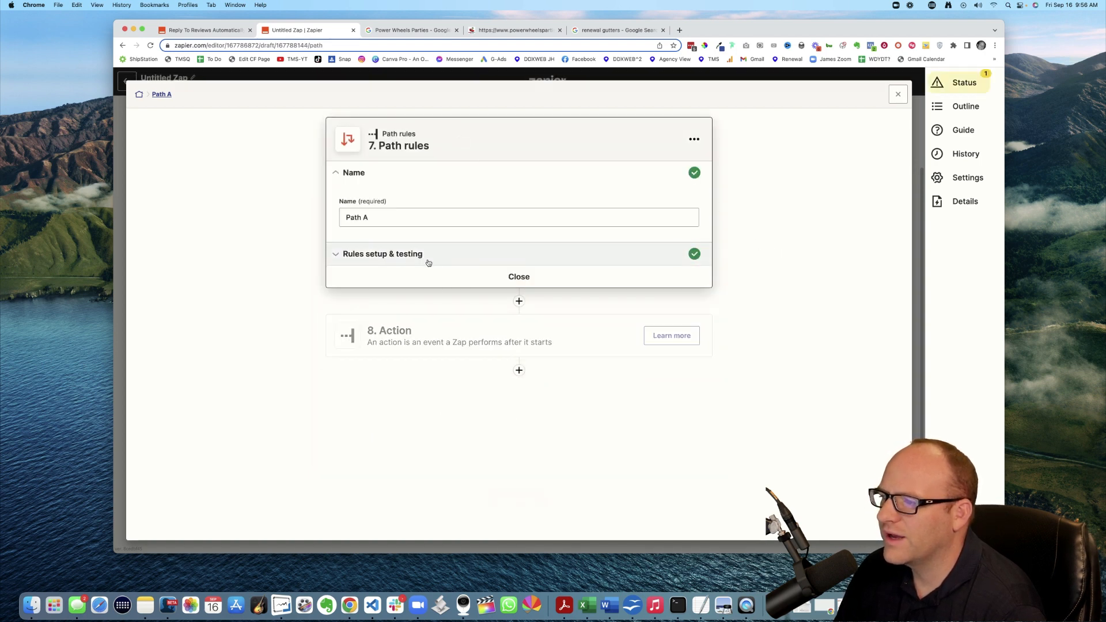
{"action": "left_click", "coordinate": [395, 257]}
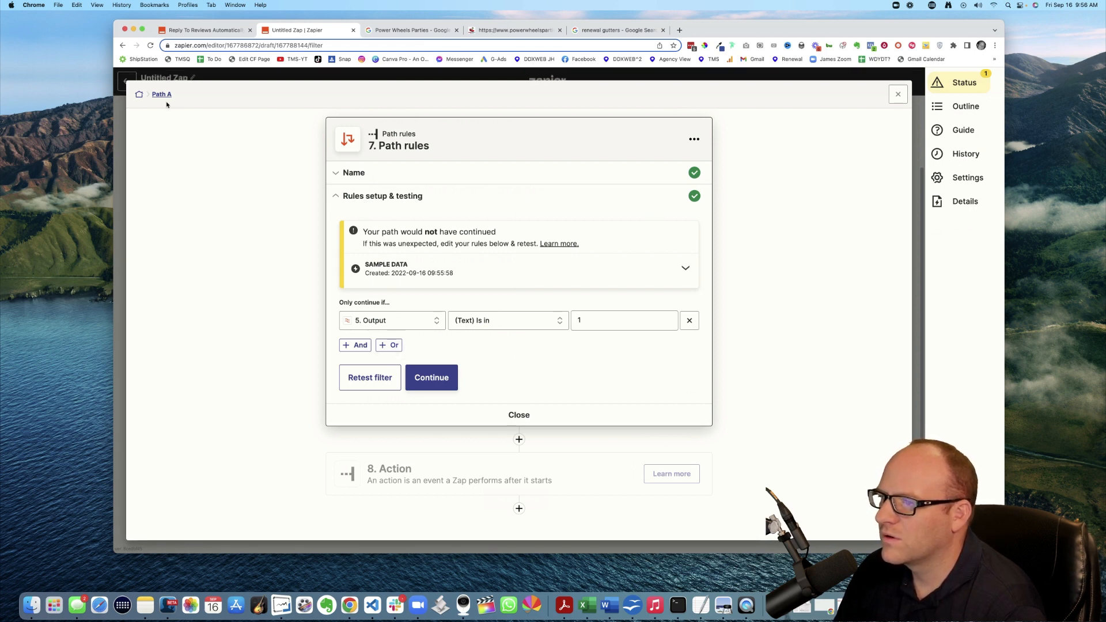
{"action": "left_click", "coordinate": [140, 96]}
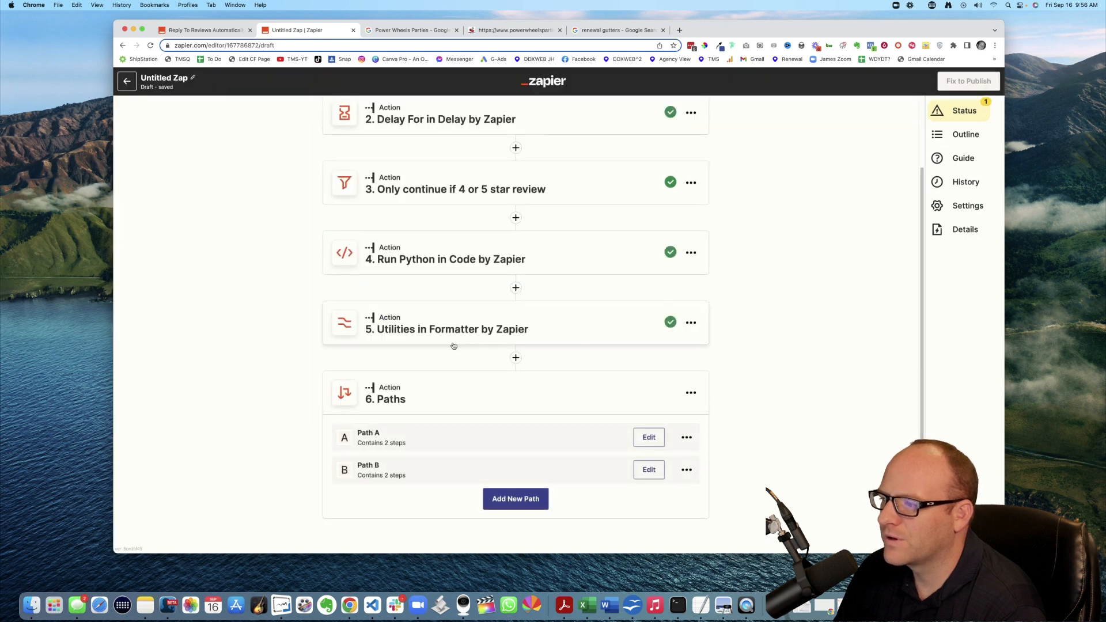
Rename Path A as Path 1 and Path B as Path 2 in the Paths step
{"action": "left_click", "coordinate": [686, 439]}
{"action": "left_click", "coordinate": [639, 460]}
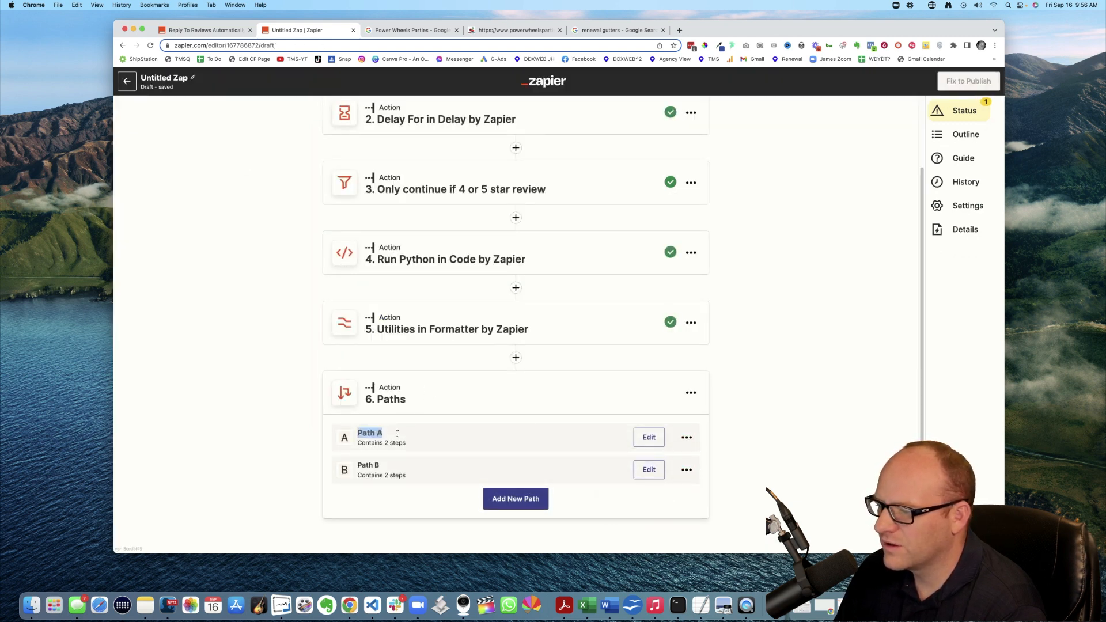
{"action": "left_click", "coordinate": [397, 433]}
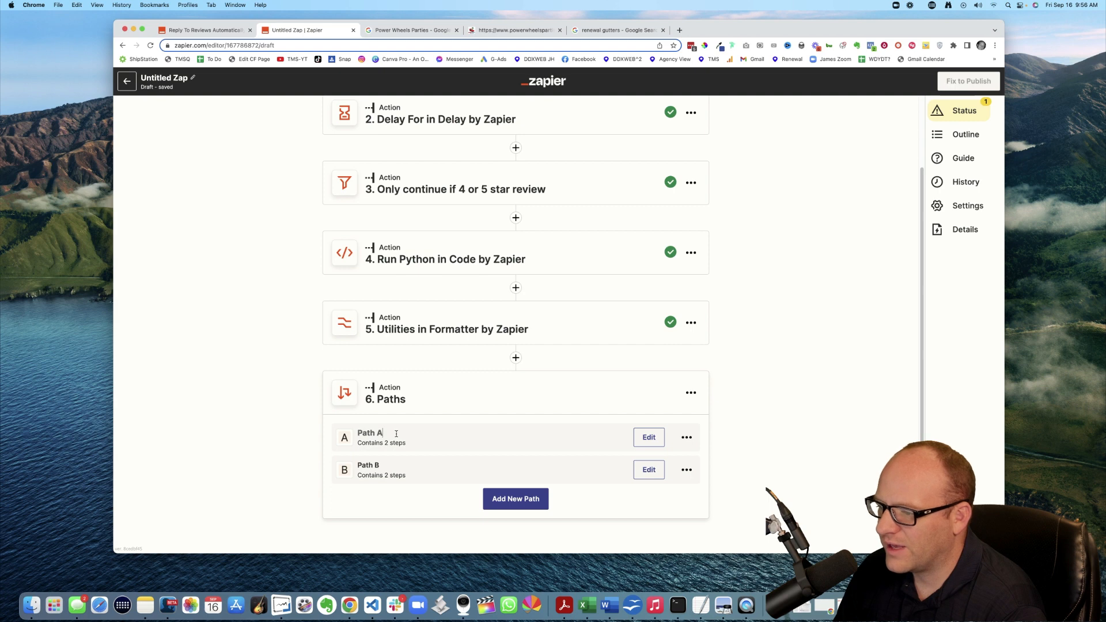
{"action": "left_click", "coordinate": [684, 471]}
{"action": "left_click", "coordinate": [660, 494]}
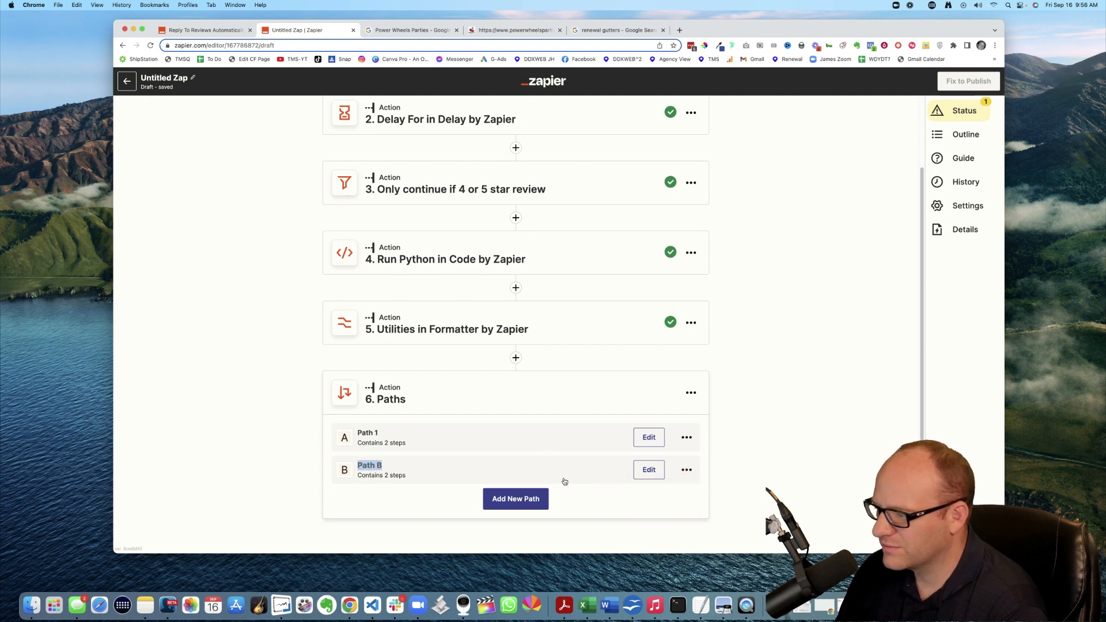
{"action": "key", "text": "Right"}
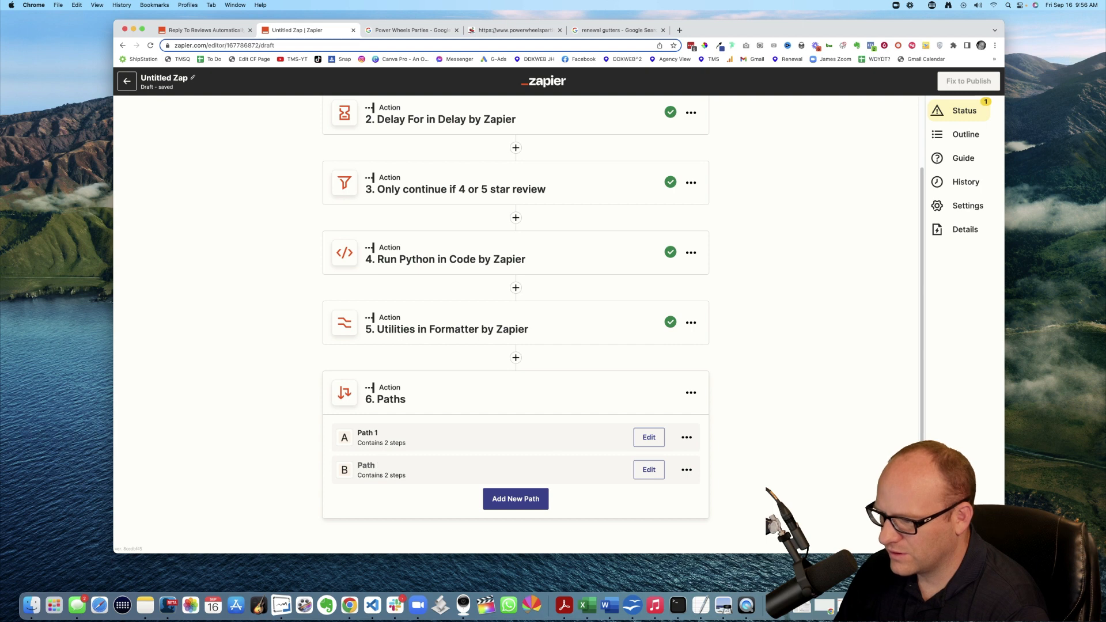
{"action": "type", "text": "2"}
Add a third path to the Paths step and rename it as Path 3
{"action": "left_click", "coordinate": [518, 498]}
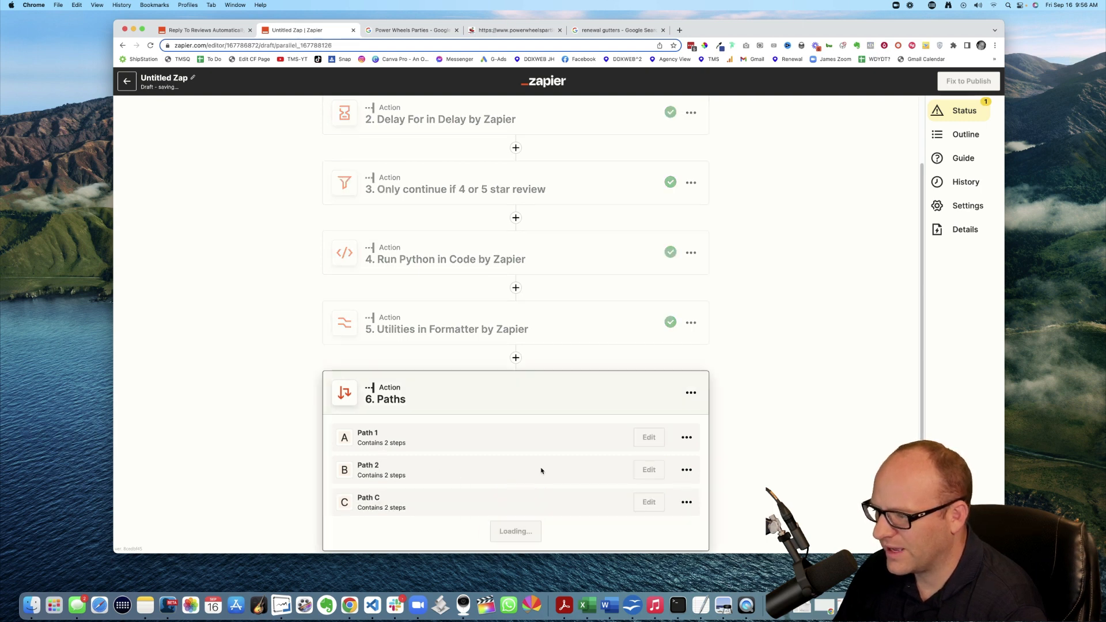
{"action": "left_click", "coordinate": [687, 504]}
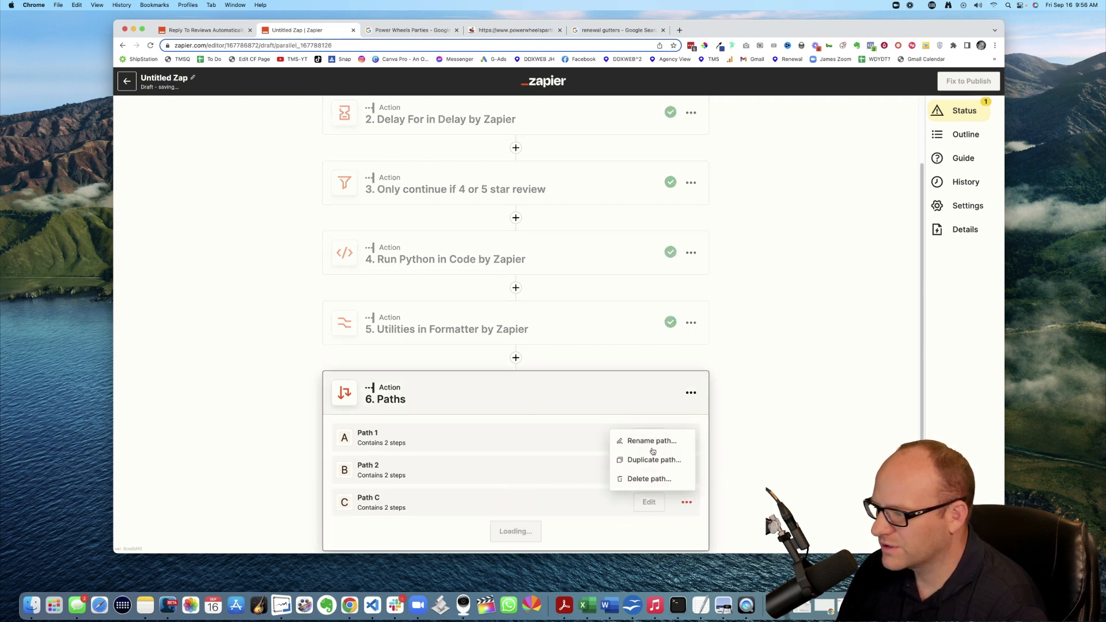
{"action": "left_click", "coordinate": [686, 505]}
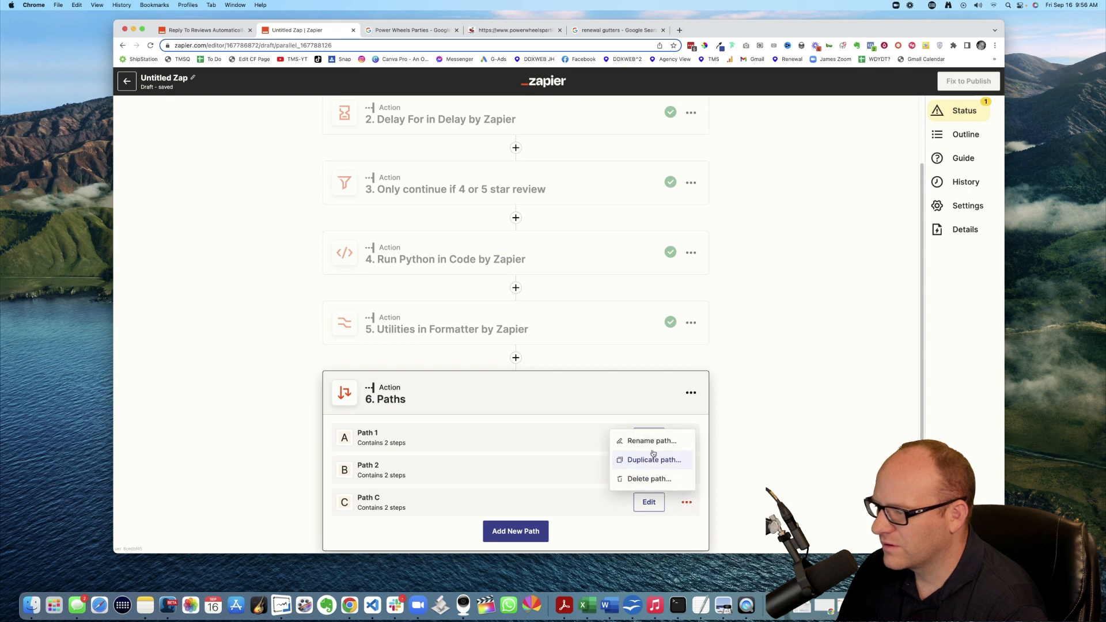
{"action": "left_click", "coordinate": [645, 448]}
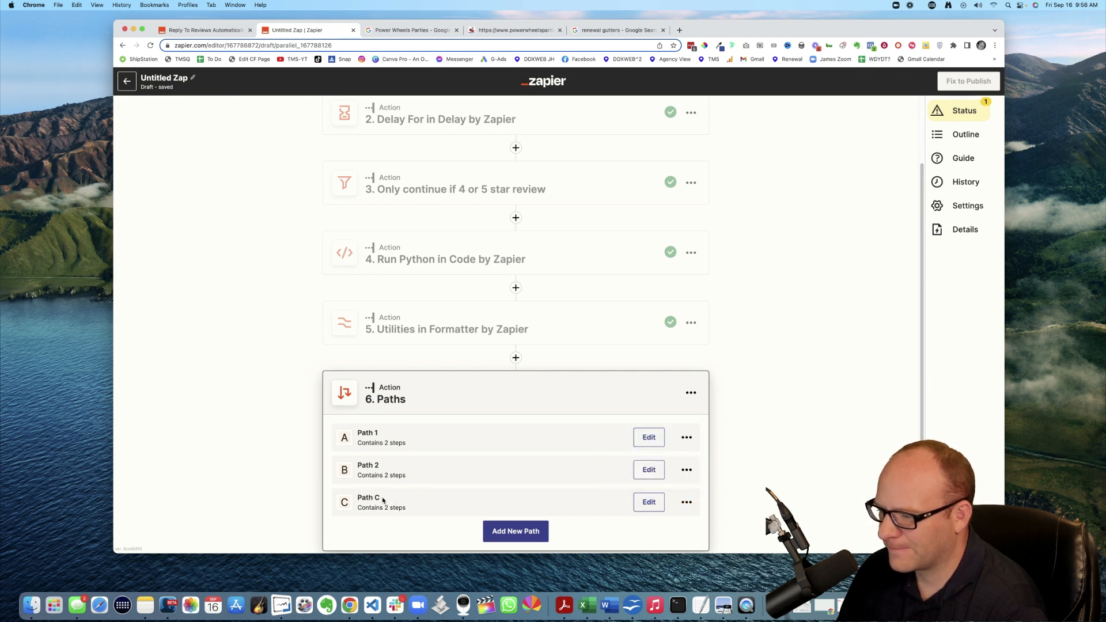
{"action": "left_click", "coordinate": [688, 504]}
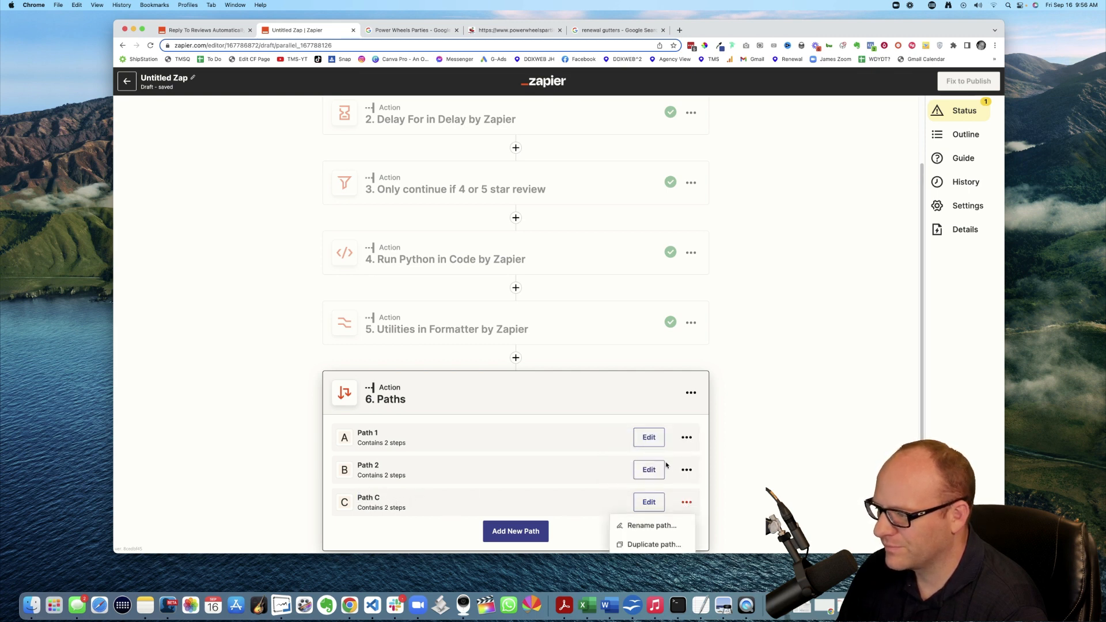
{"action": "left_click", "coordinate": [651, 525]}
{"action": "scroll", "coordinate": [464, 492], "scroll_direction": "down", "scroll_amount": 1}
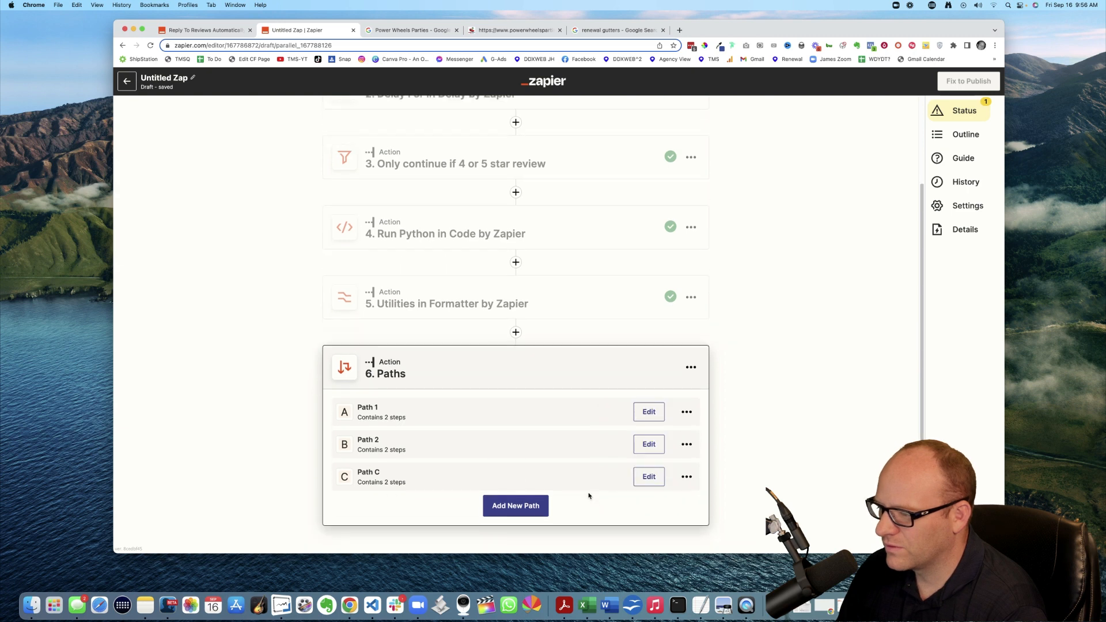
{"action": "left_click", "coordinate": [685, 472]}
{"action": "left_click", "coordinate": [648, 491]}
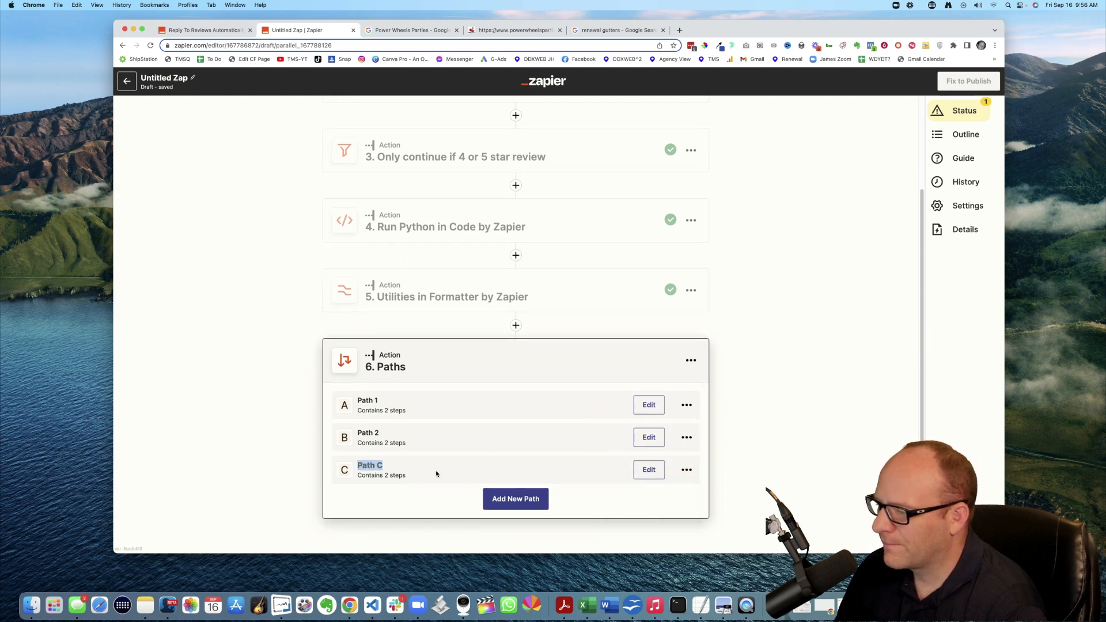
{"action": "left_click", "coordinate": [387, 467]}
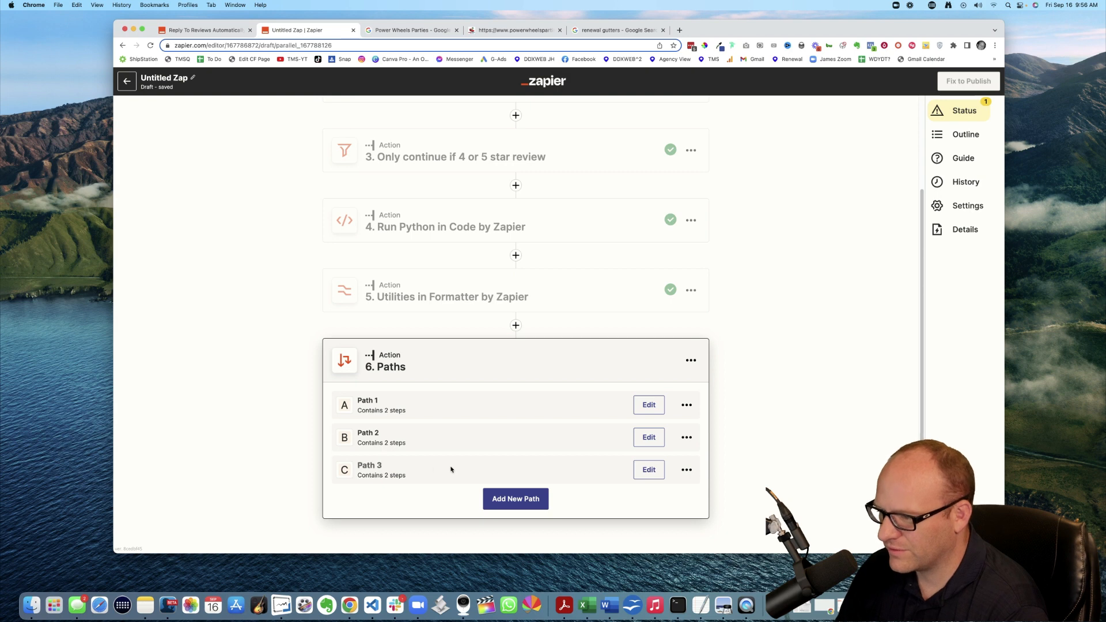
{"action": "left_click", "coordinate": [736, 447]}
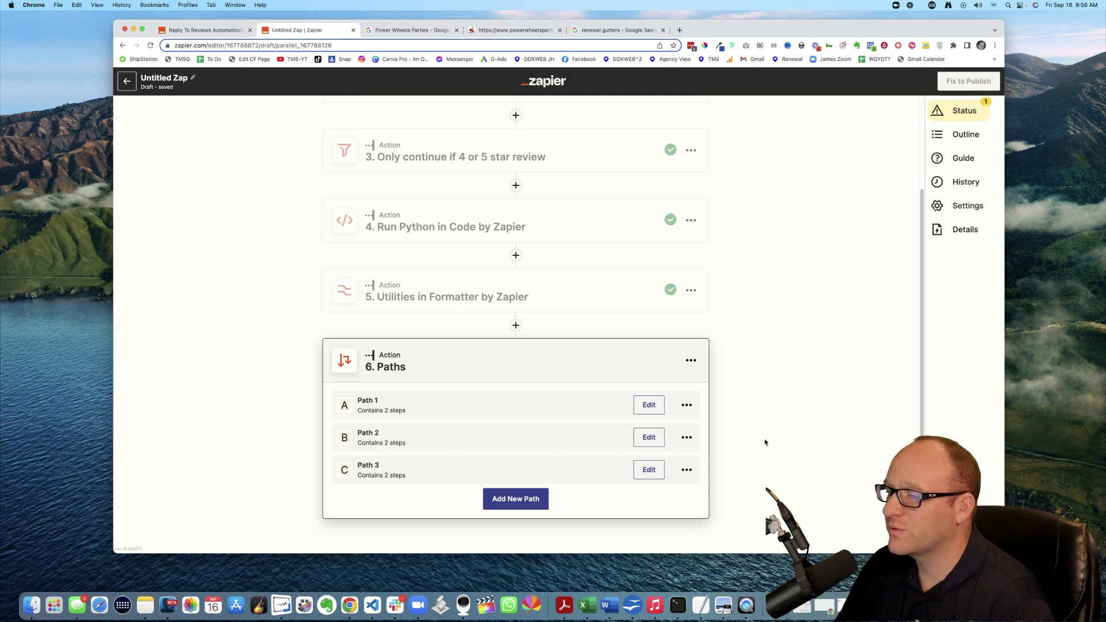
Set Path 3 to continue only if the Formatter step's Output (Text) Contains 3, and test the rule
{"action": "left_click", "coordinate": [649, 469]}
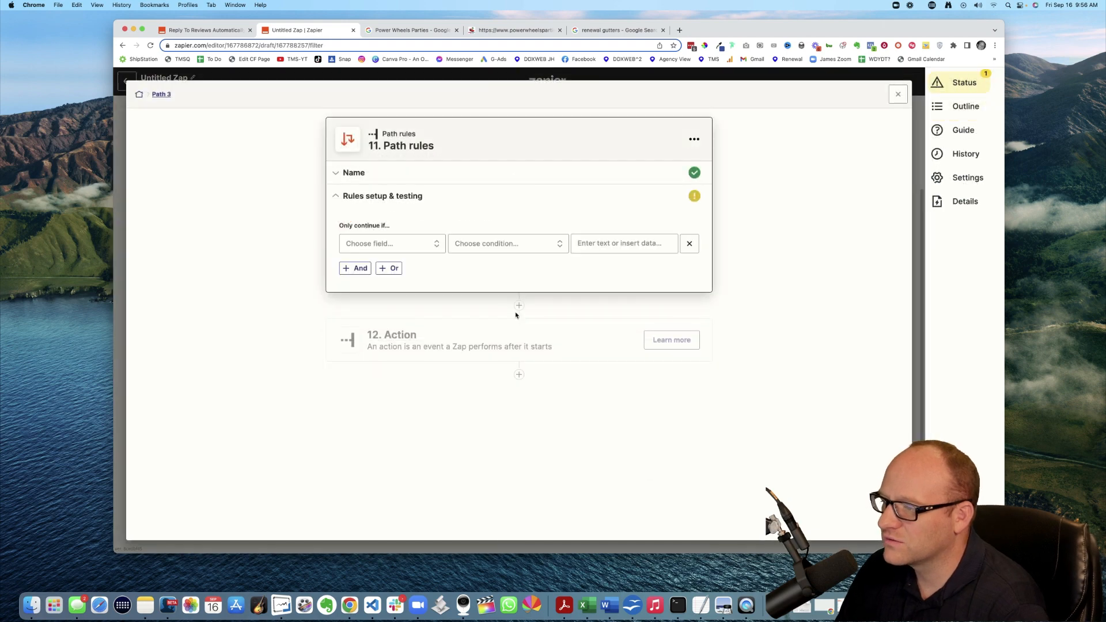
{"action": "left_click", "coordinate": [380, 243]}
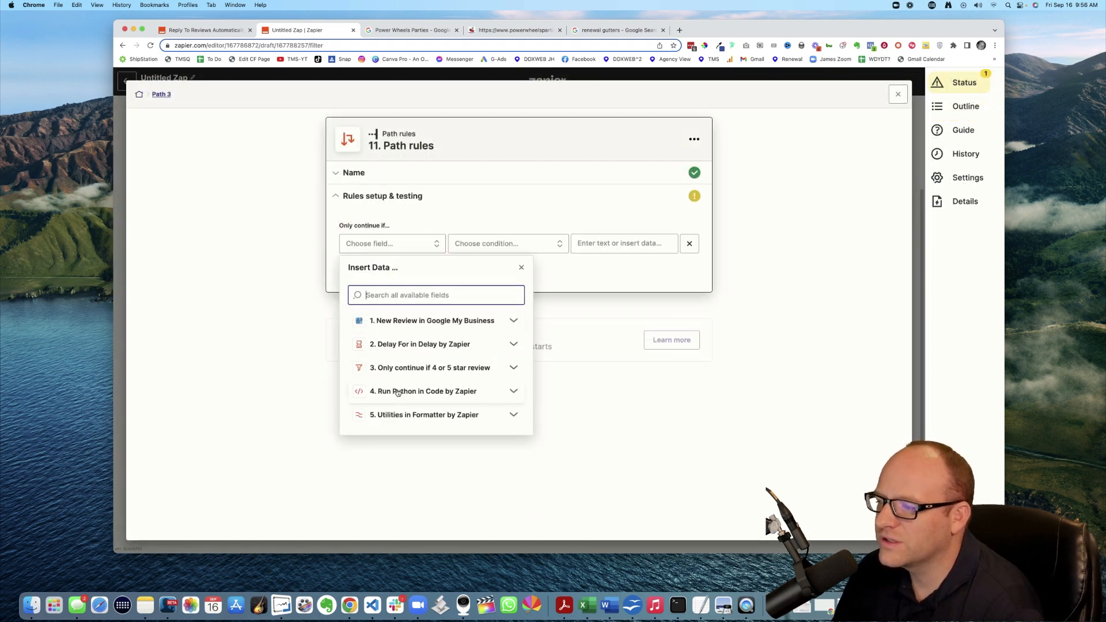
{"action": "left_click", "coordinate": [397, 414]}
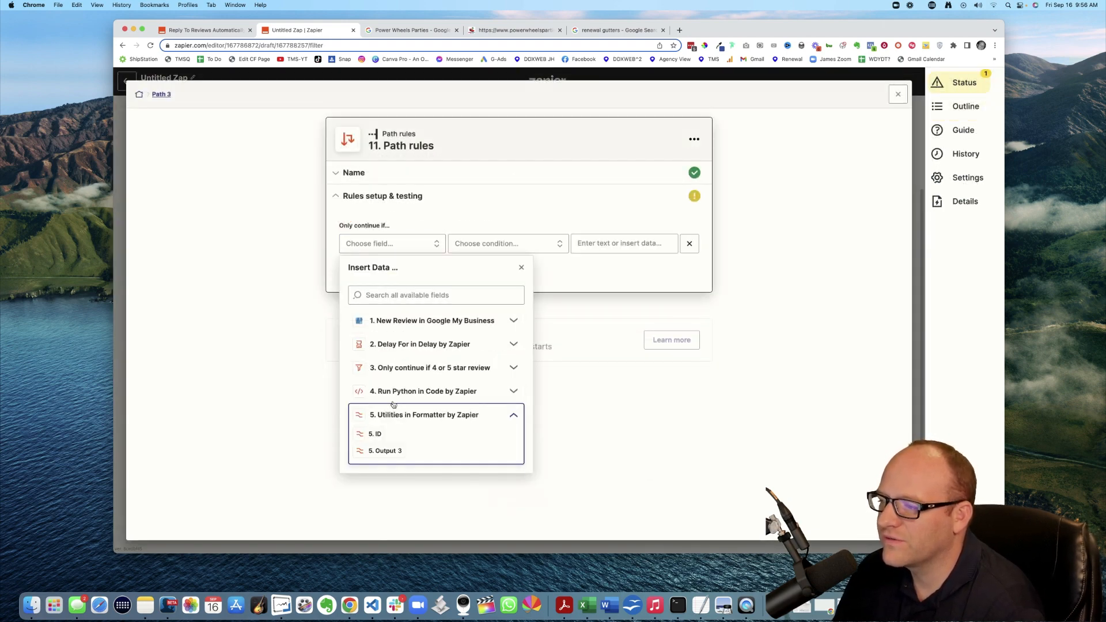
{"action": "left_click", "coordinate": [394, 452]}
{"action": "left_click", "coordinate": [481, 244]}
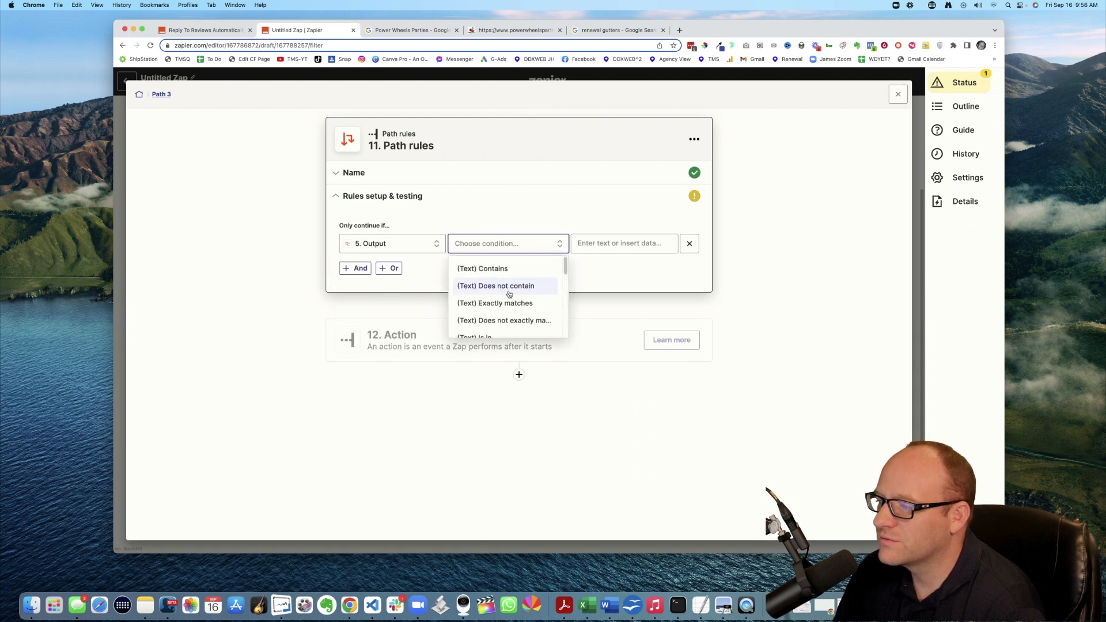
{"action": "left_click", "coordinate": [490, 269]}
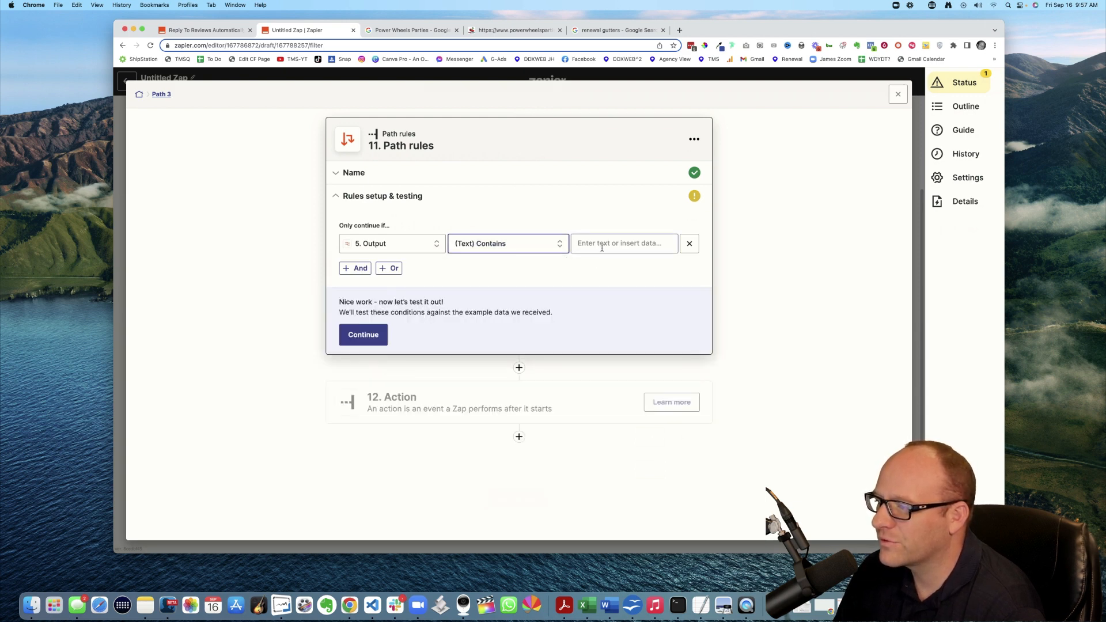
{"action": "left_click", "coordinate": [602, 251]}
{"action": "type", "text": "3"}
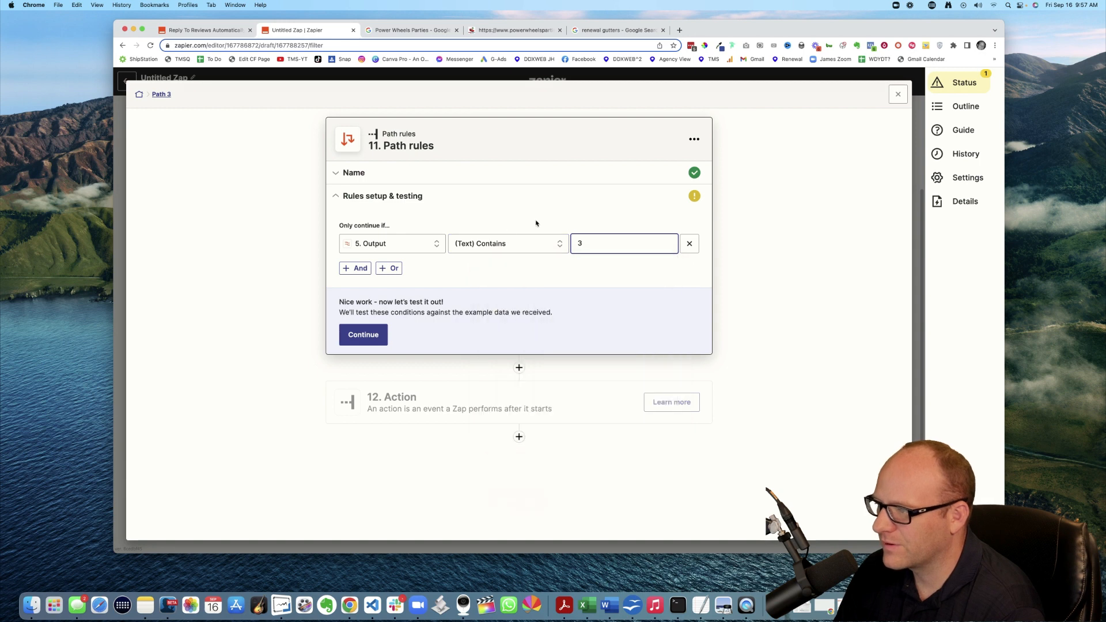
{"action": "left_click", "coordinate": [367, 334]}
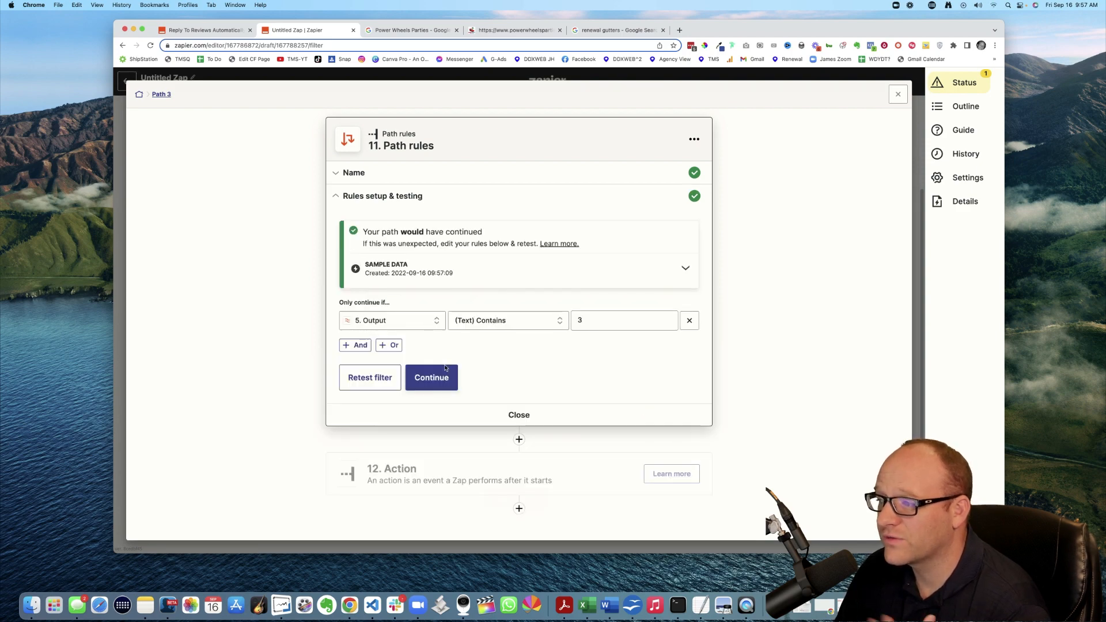
Add a Google My Business action with the Create Reply event after Path 3's rules
{"action": "left_click", "coordinate": [432, 380]}
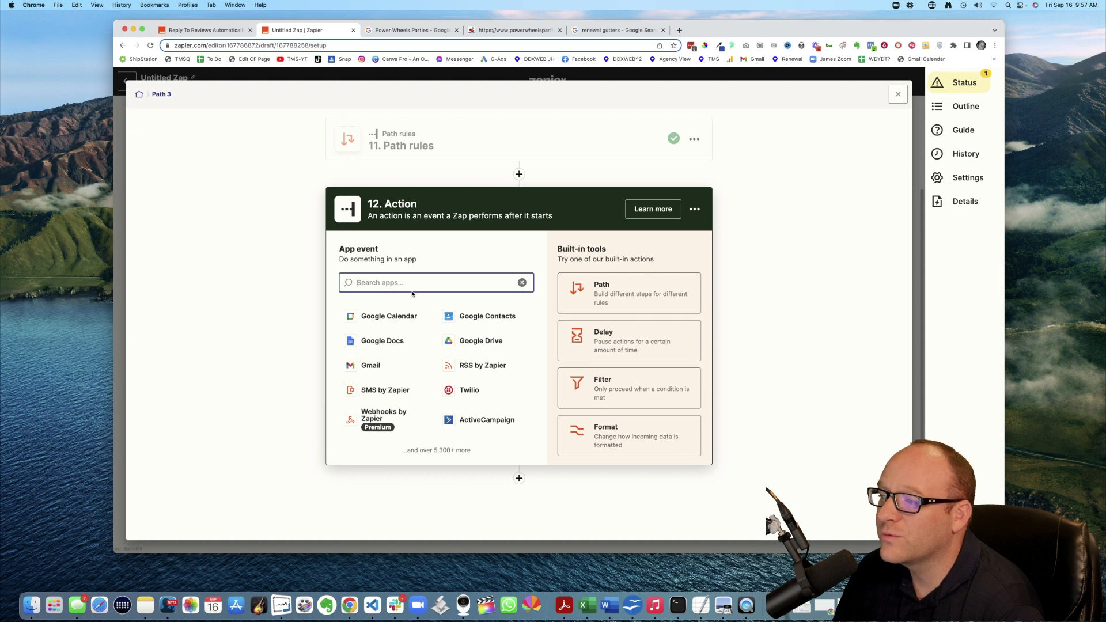
{"action": "type", "text": "goo"}
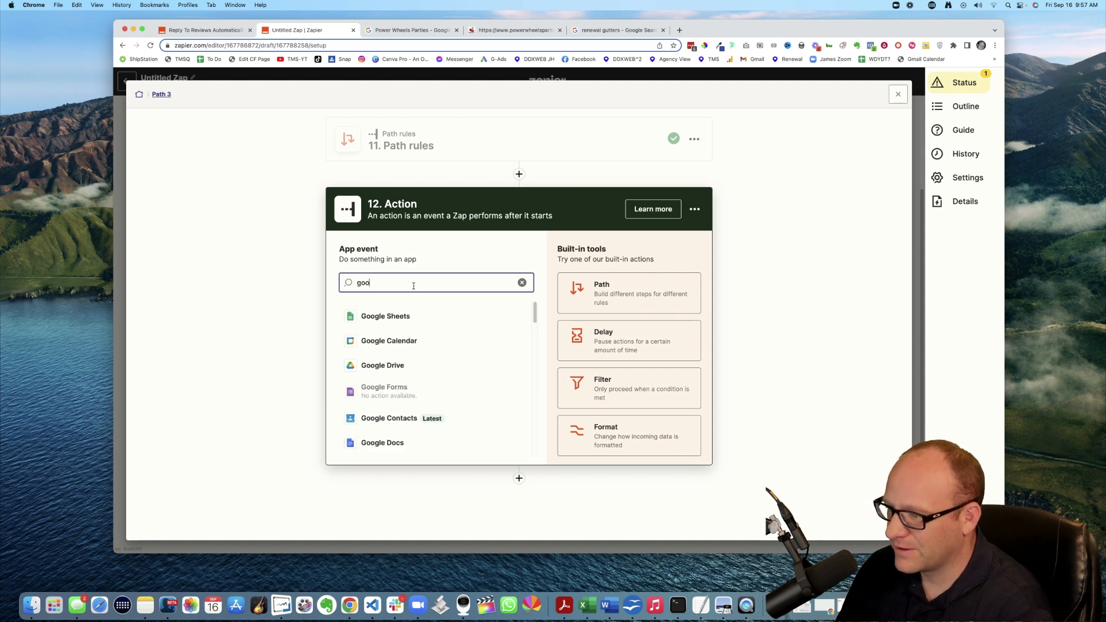
{"action": "key", "text": "BackSpace"}
{"action": "key", "text": "BackSpace"}
{"action": "key", "text": "BackSpace"}
{"action": "type", "text": "g"}
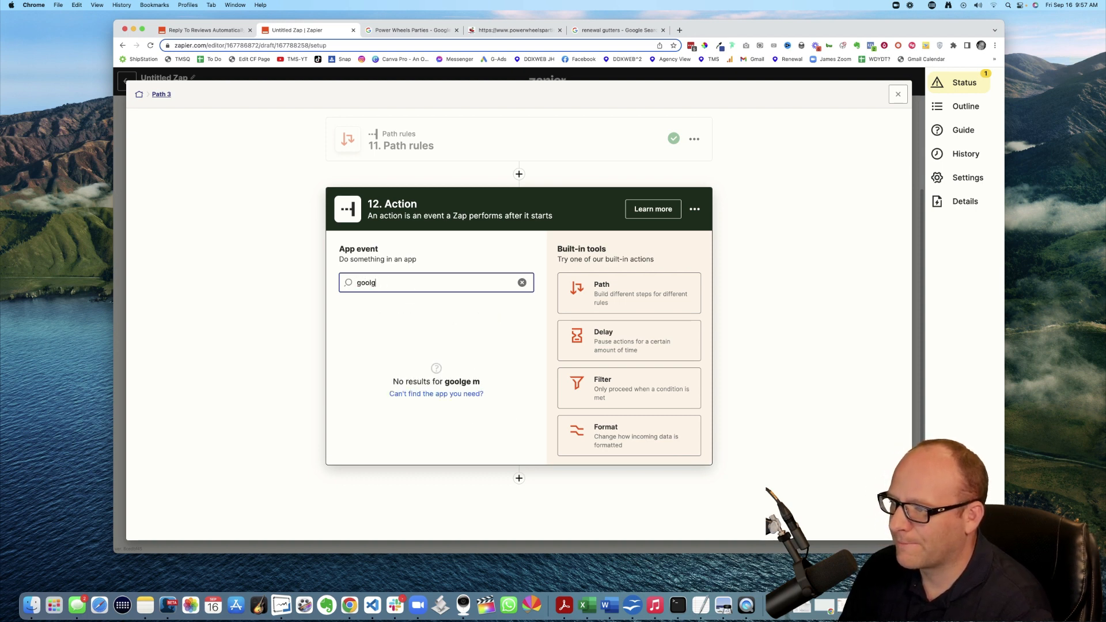
{"action": "type", "text": "le "}
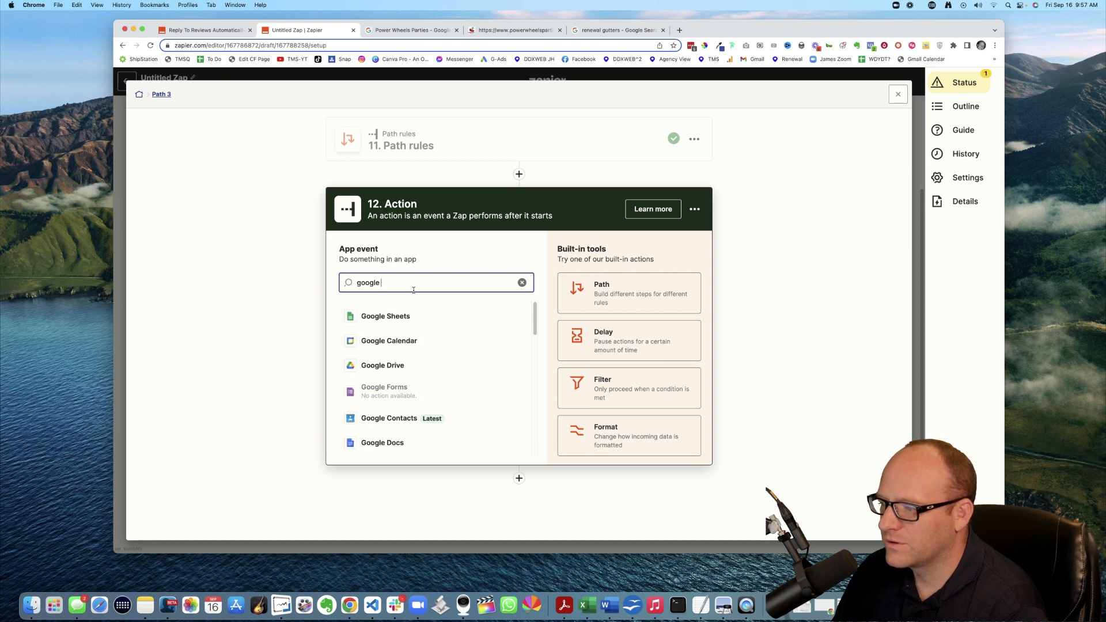
{"action": "type", "text": "my"}
{"action": "left_click", "coordinate": [400, 314]}
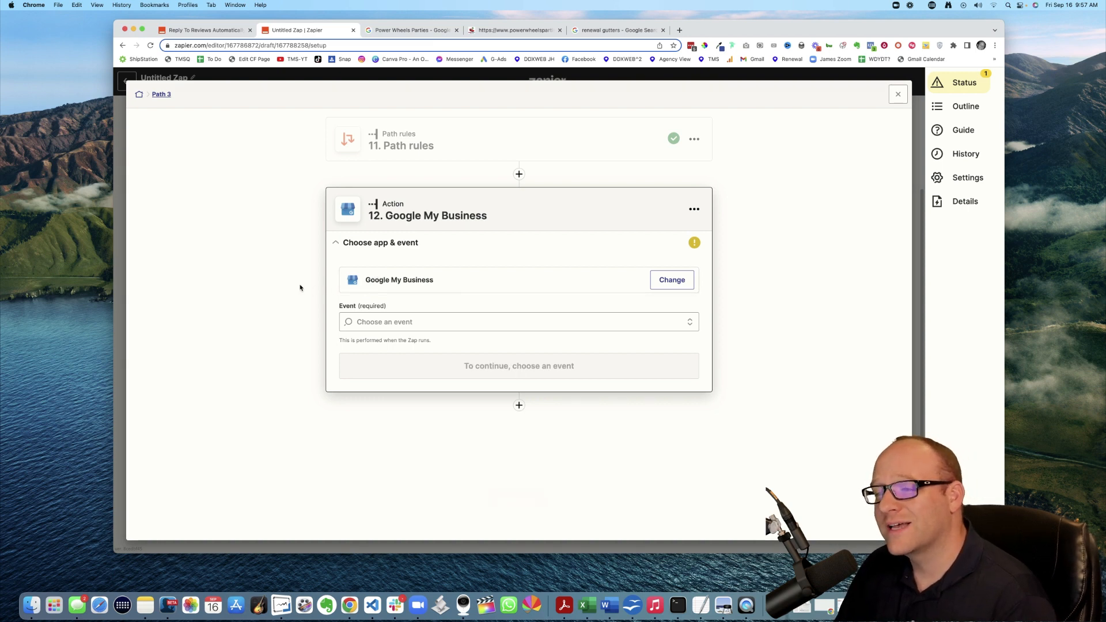
{"action": "left_click", "coordinate": [427, 322]}
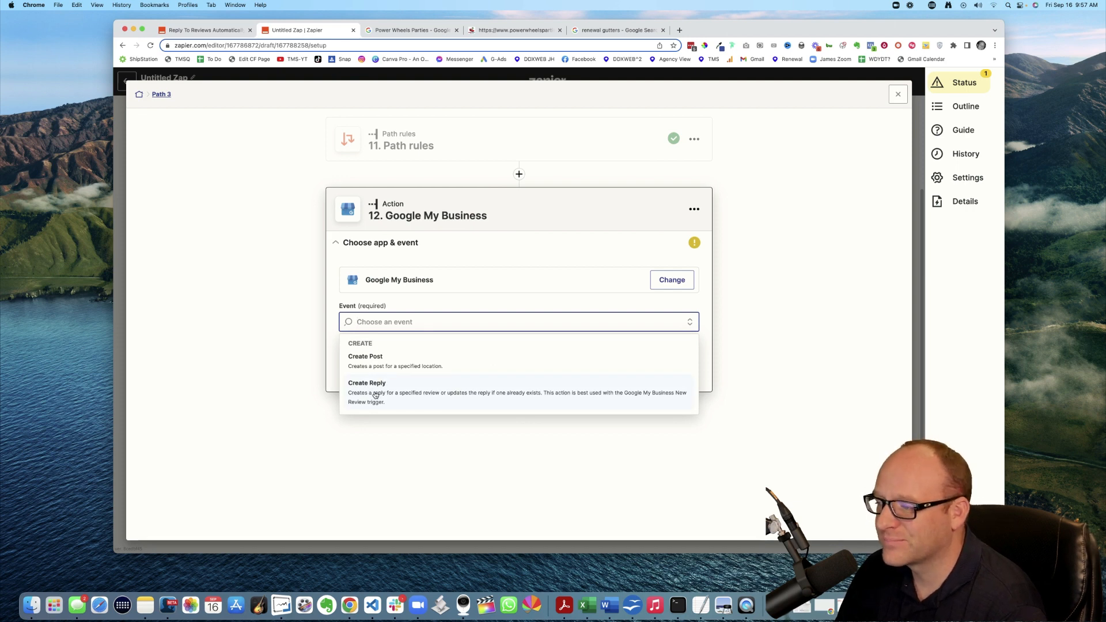
{"action": "left_click", "coordinate": [375, 395]}
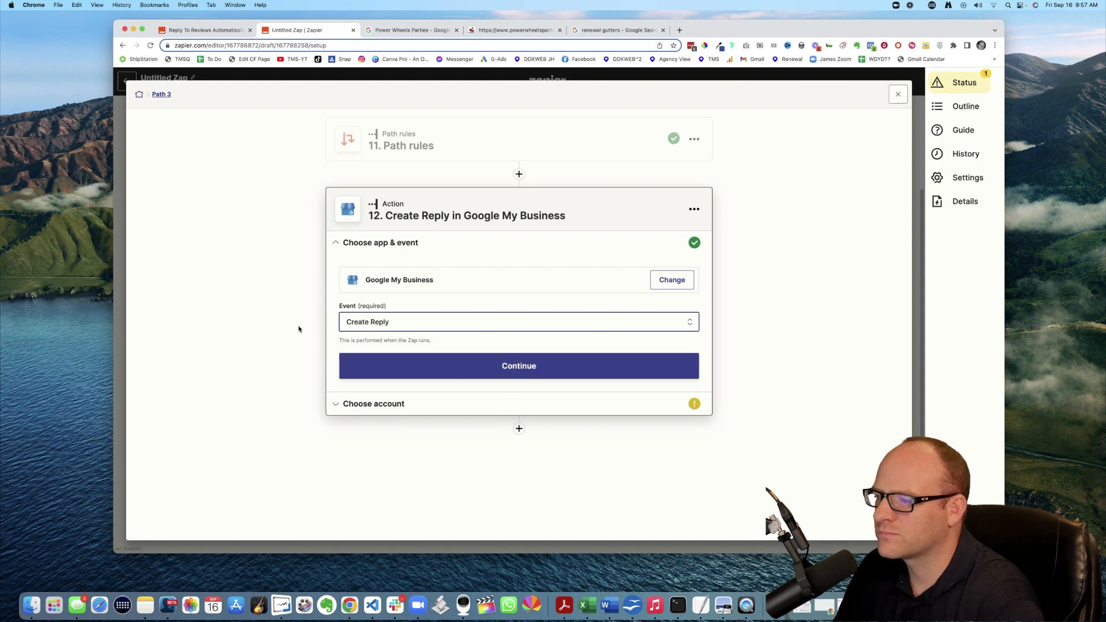
{"action": "left_click", "coordinate": [516, 371]}
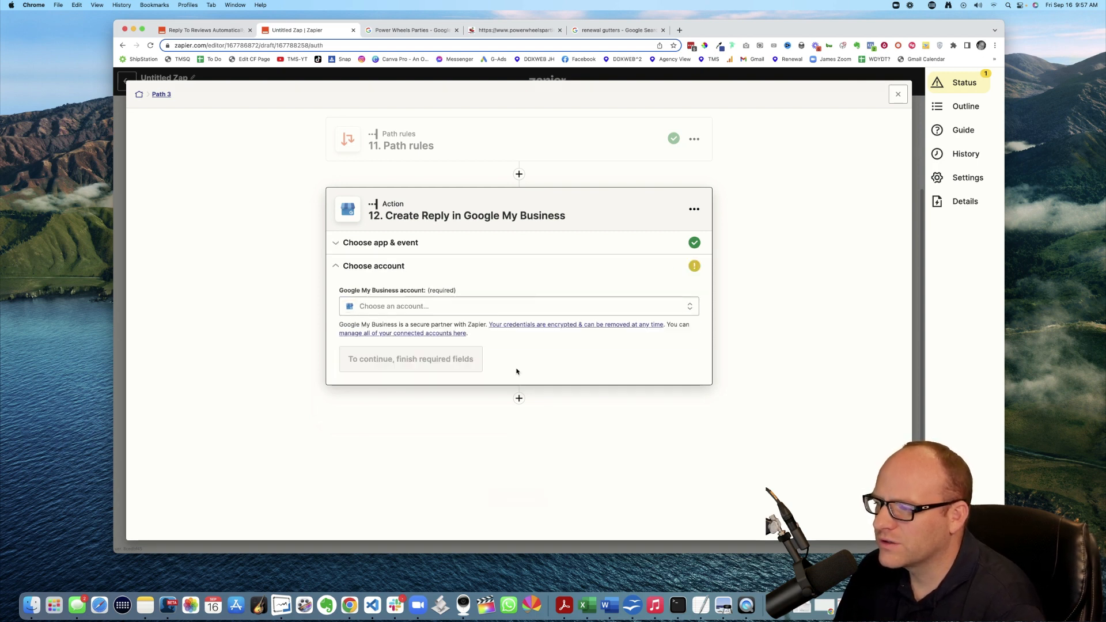
Choose the connected Google My Business account for the Create Reply action and continue to the action setup
{"action": "left_click", "coordinate": [410, 308]}
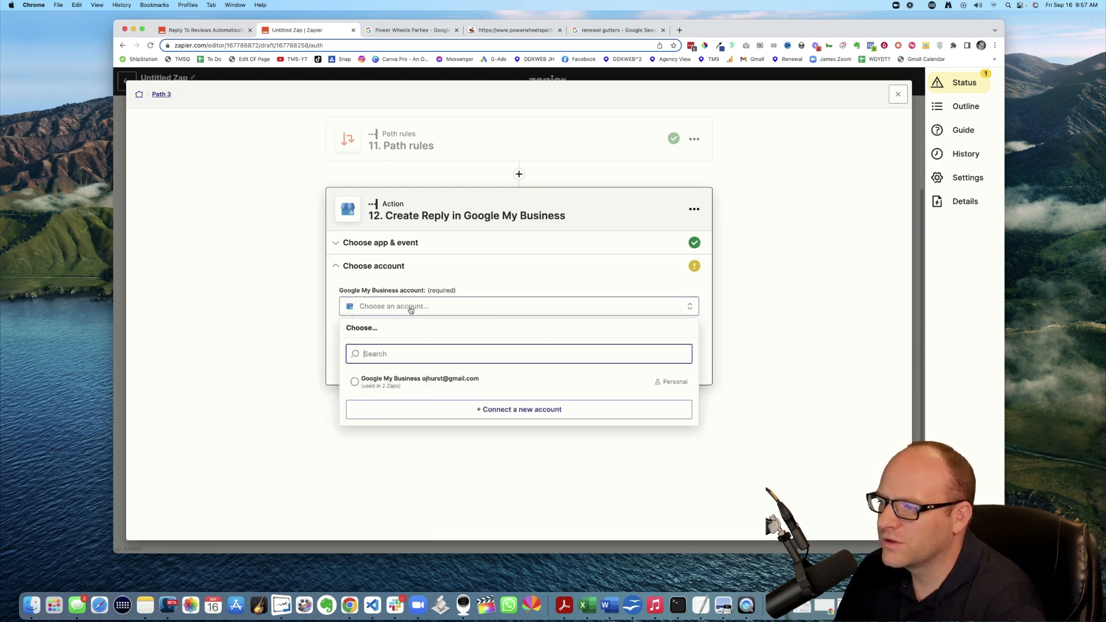
{"action": "left_click", "coordinate": [392, 383]}
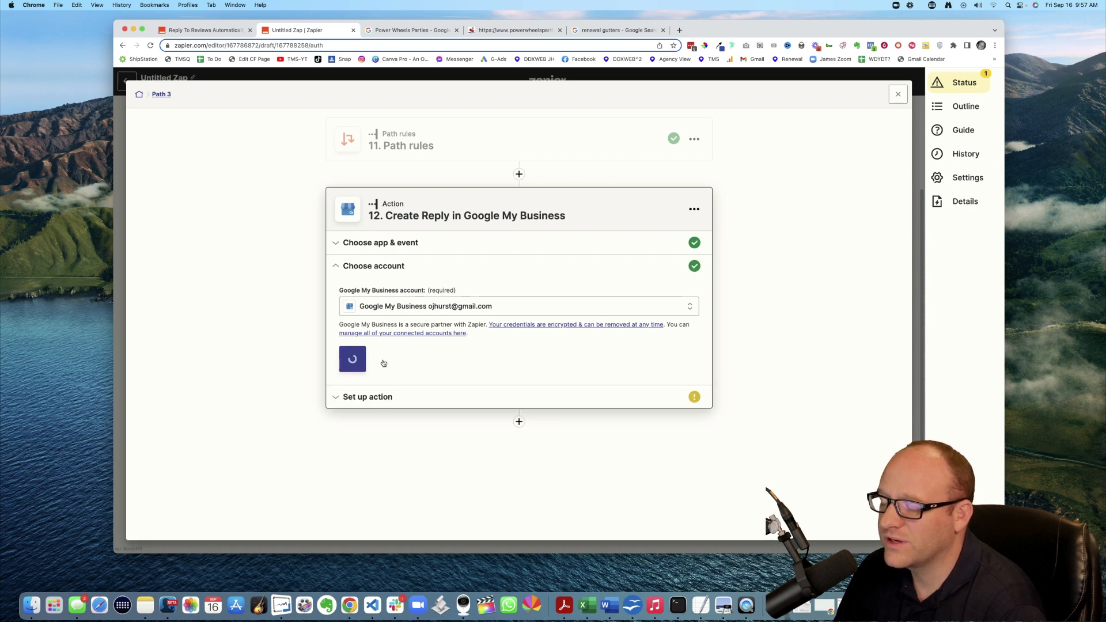
{"action": "left_click", "coordinate": [382, 360]}
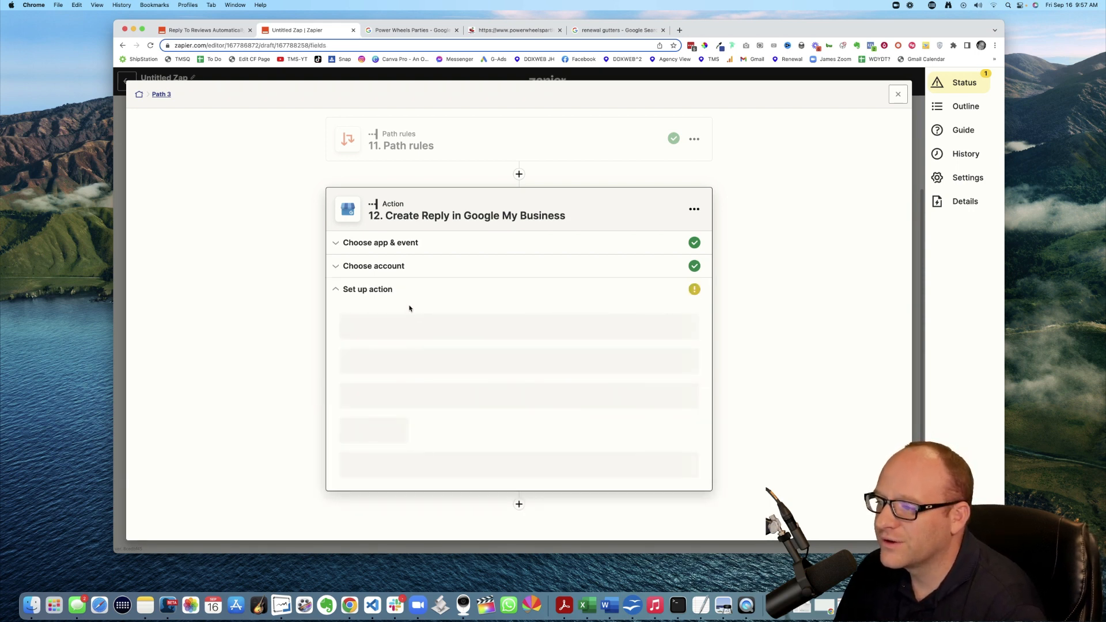
{"action": "left_click", "coordinate": [391, 268]}
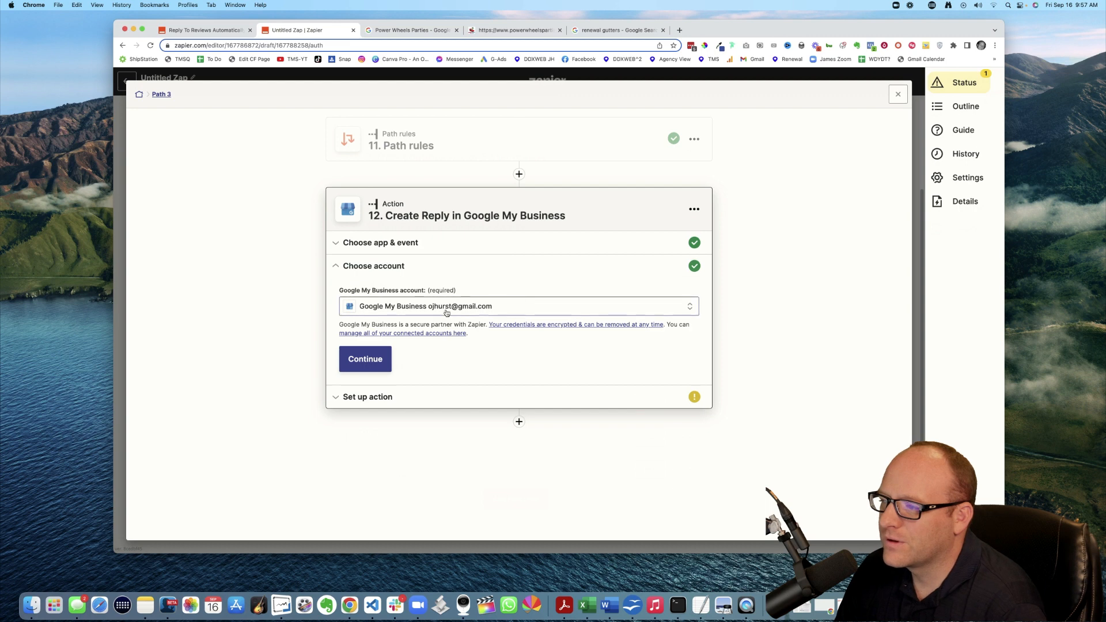
{"action": "left_click", "coordinate": [366, 359]}
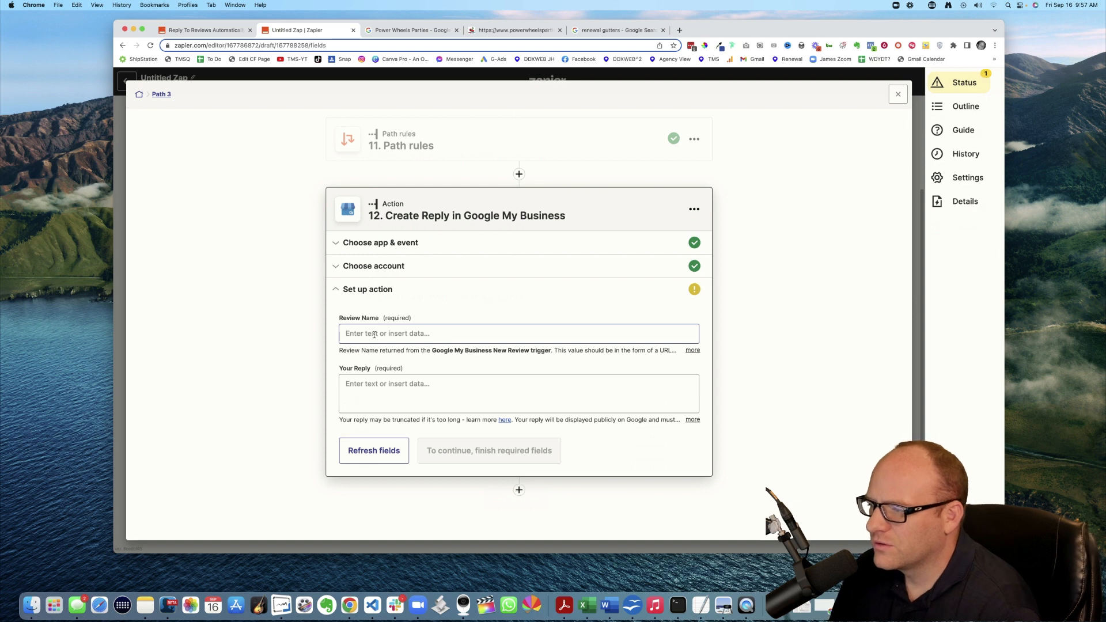
Fill the Create Reply action's Review Name with the Review Name value from the New Review trigger
{"action": "left_click", "coordinate": [374, 334]}
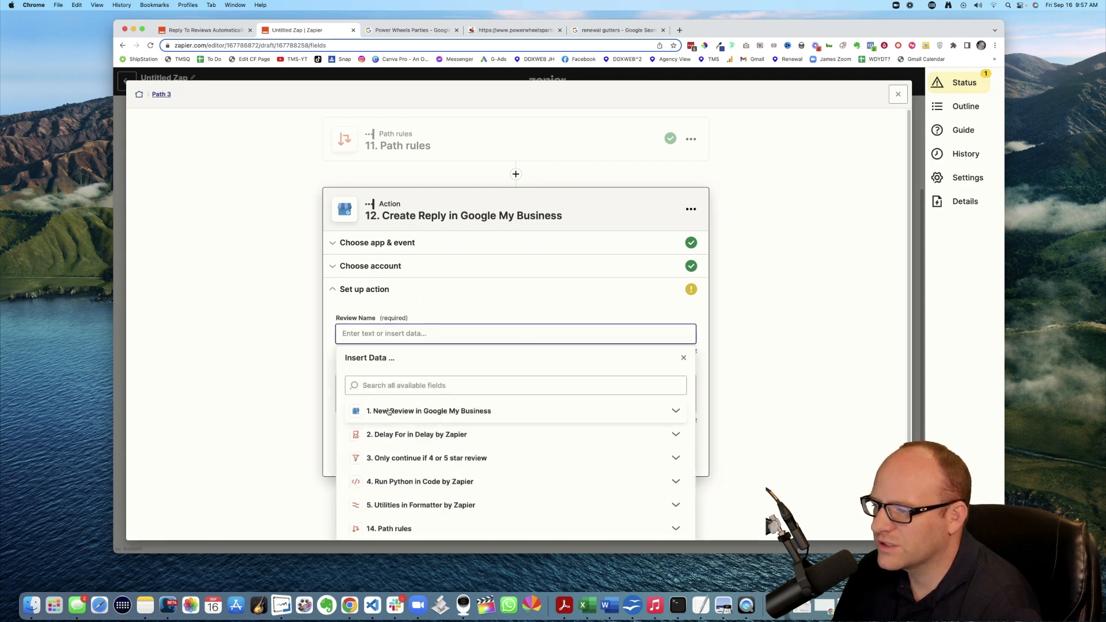
{"action": "left_click", "coordinate": [364, 320]}
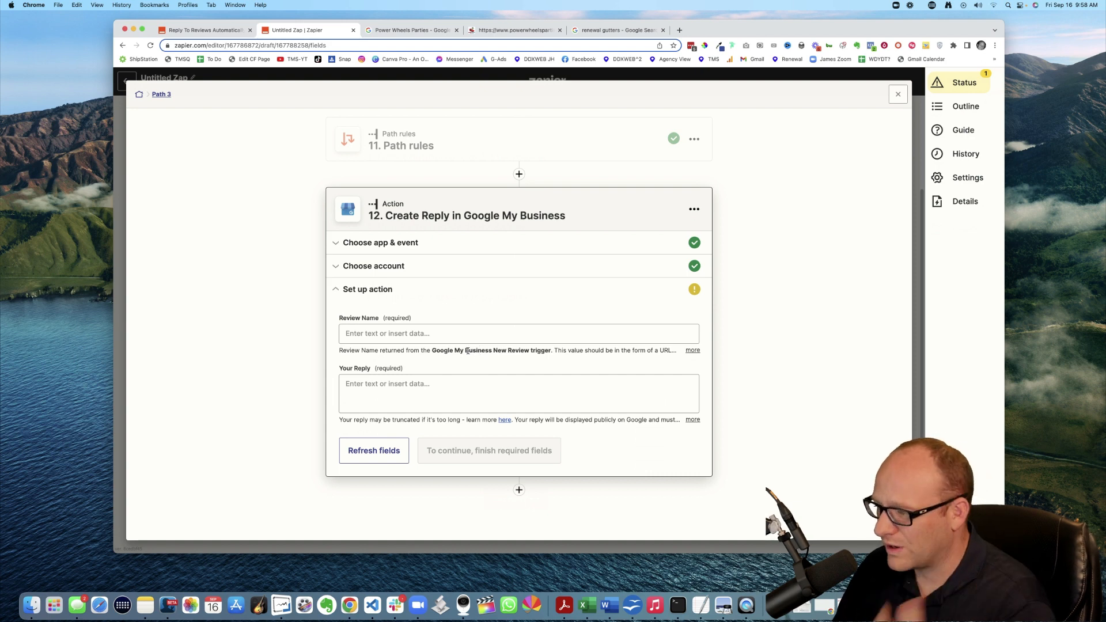
{"action": "left_click_drag", "start_coordinate": [466, 351], "coordinate": [527, 353]}
{"action": "left_click", "coordinate": [443, 338]}
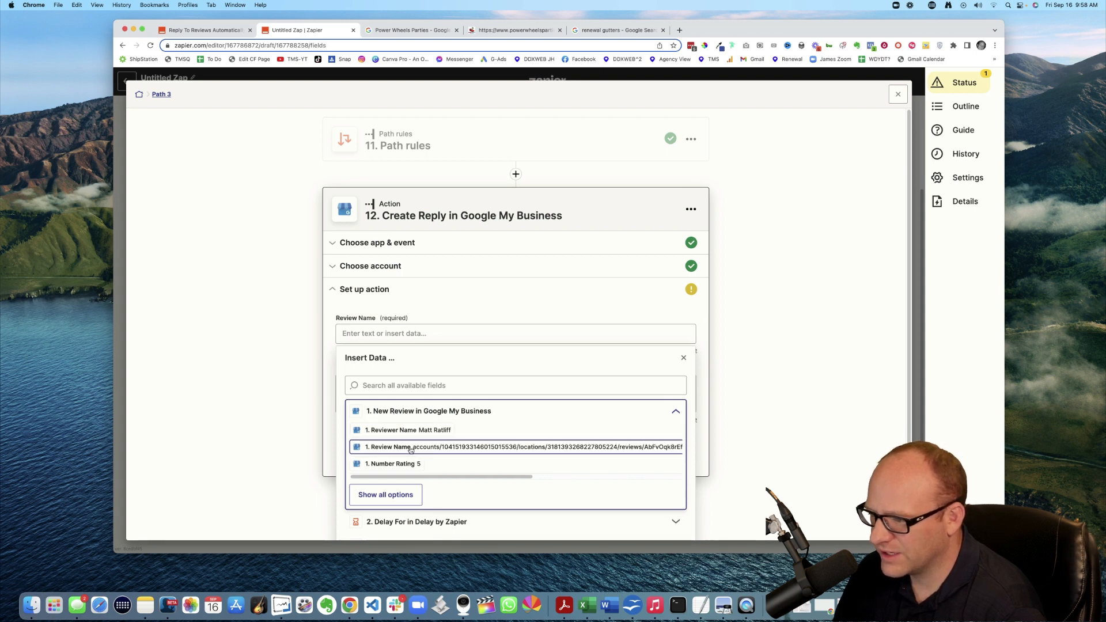
{"action": "left_click", "coordinate": [410, 450]}
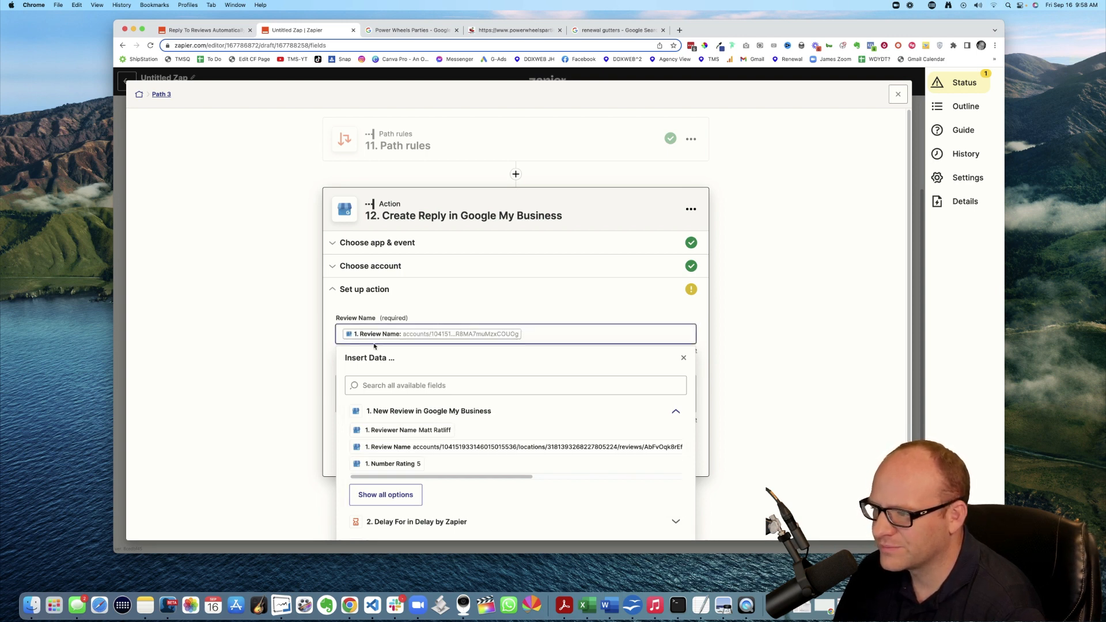
{"action": "left_click", "coordinate": [307, 345]}
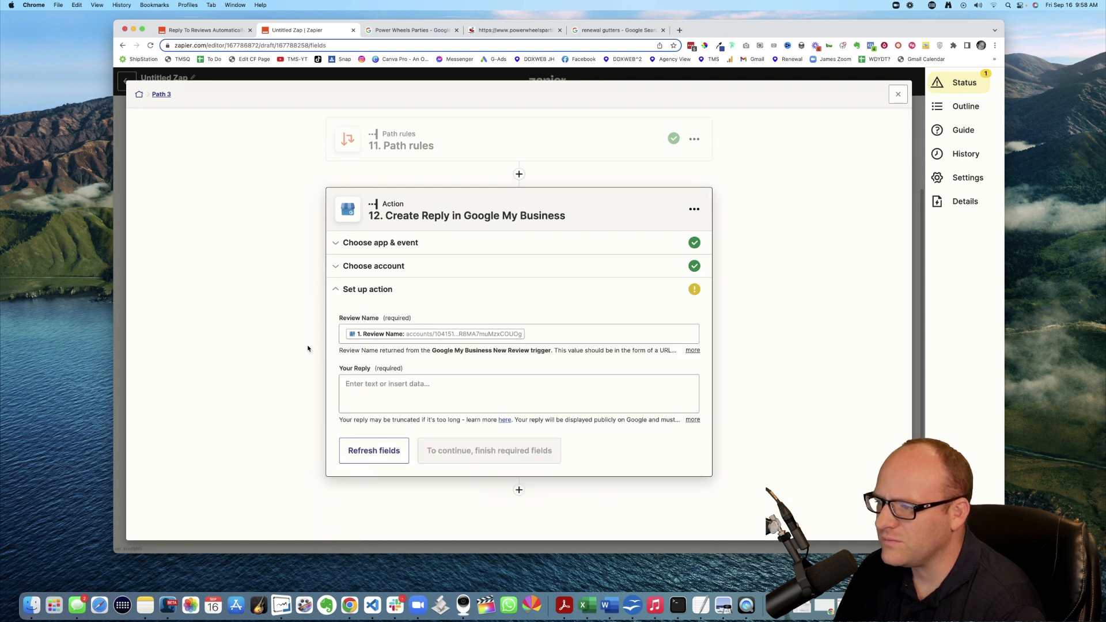
{"action": "left_click", "coordinate": [383, 387]}
{"action": "left_click", "coordinate": [279, 350]}
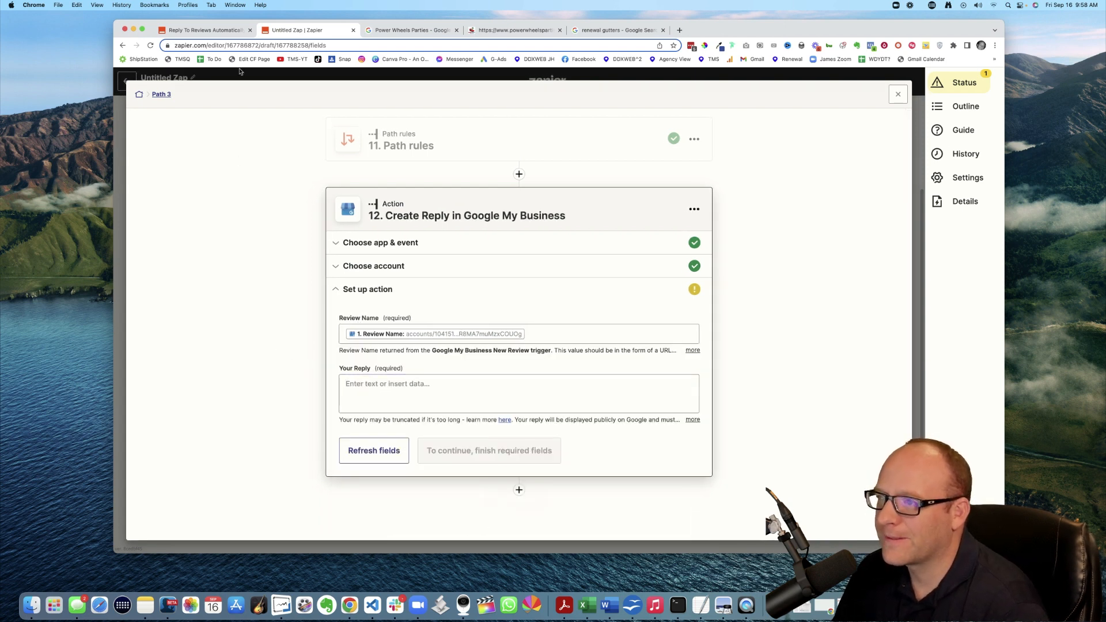
Copy the reply message from the Create Reply step of the Reply To Reviews Automatically 09152022 Zap into Path 3's Your Reply field
{"action": "left_click", "coordinate": [206, 30]}
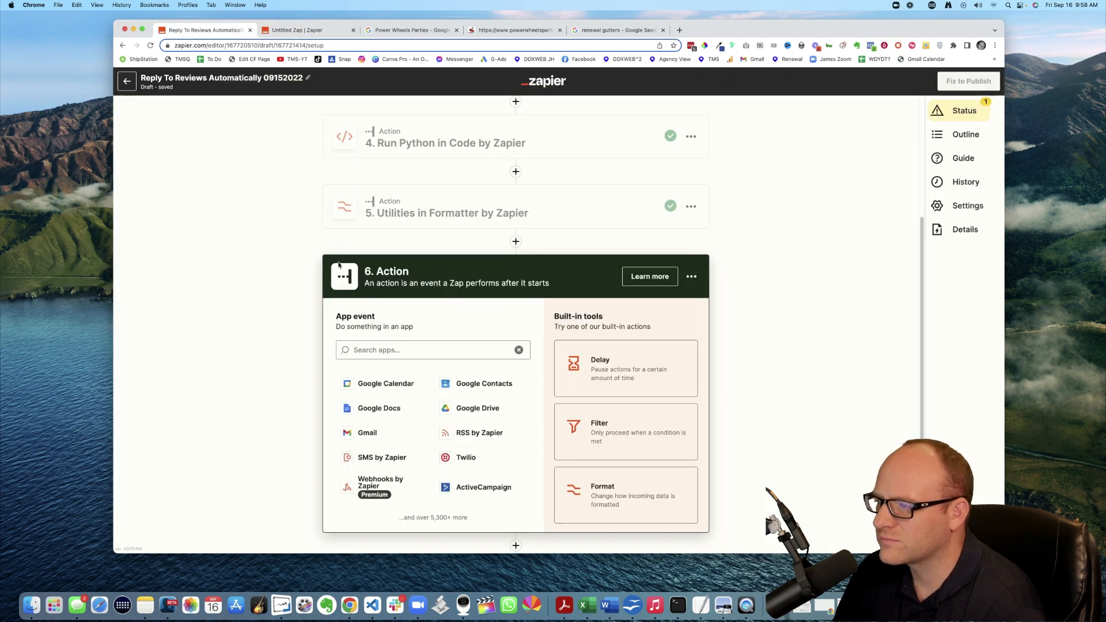
{"action": "scroll", "coordinate": [403, 437], "scroll_direction": "down", "scroll_amount": 3}
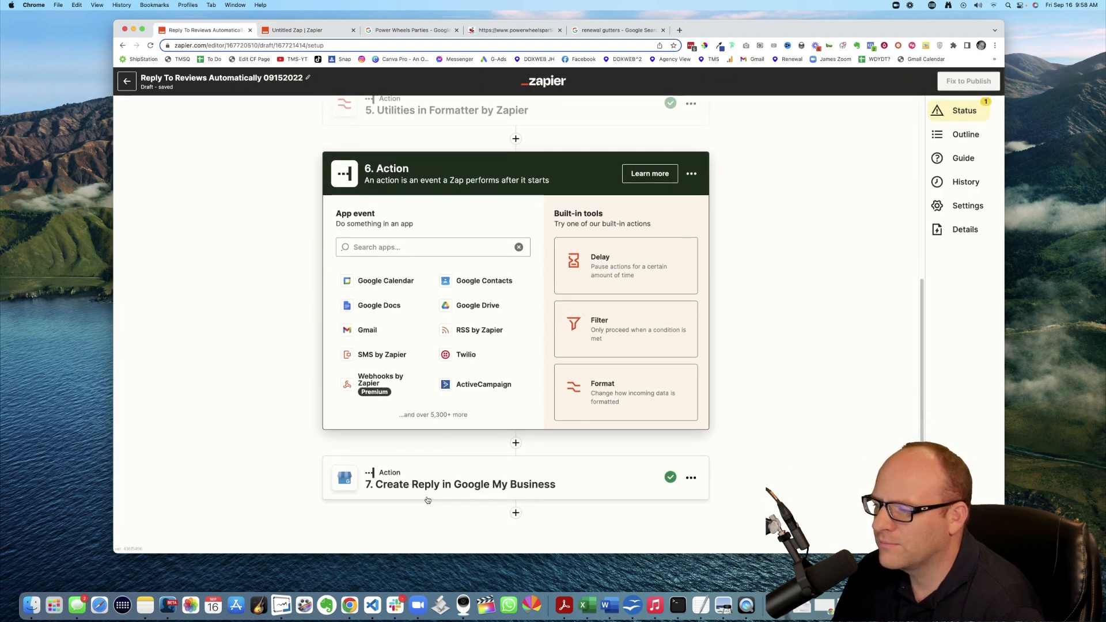
{"action": "left_click", "coordinate": [421, 484]}
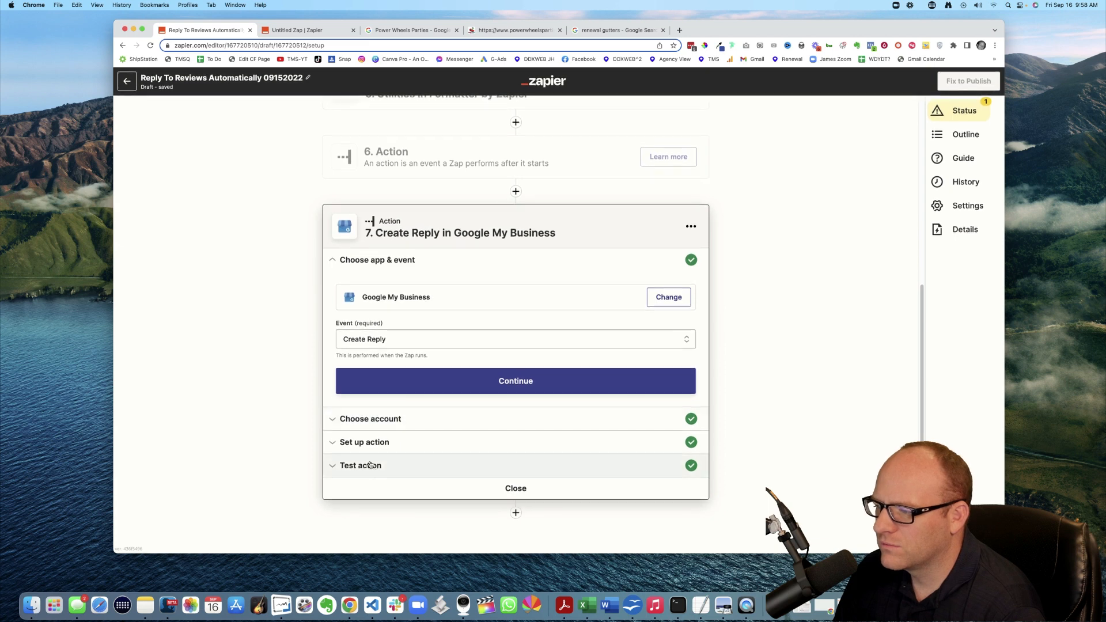
{"action": "left_click", "coordinate": [366, 445]}
{"action": "scroll", "coordinate": [427, 409], "scroll_direction": "down", "scroll_amount": 1}
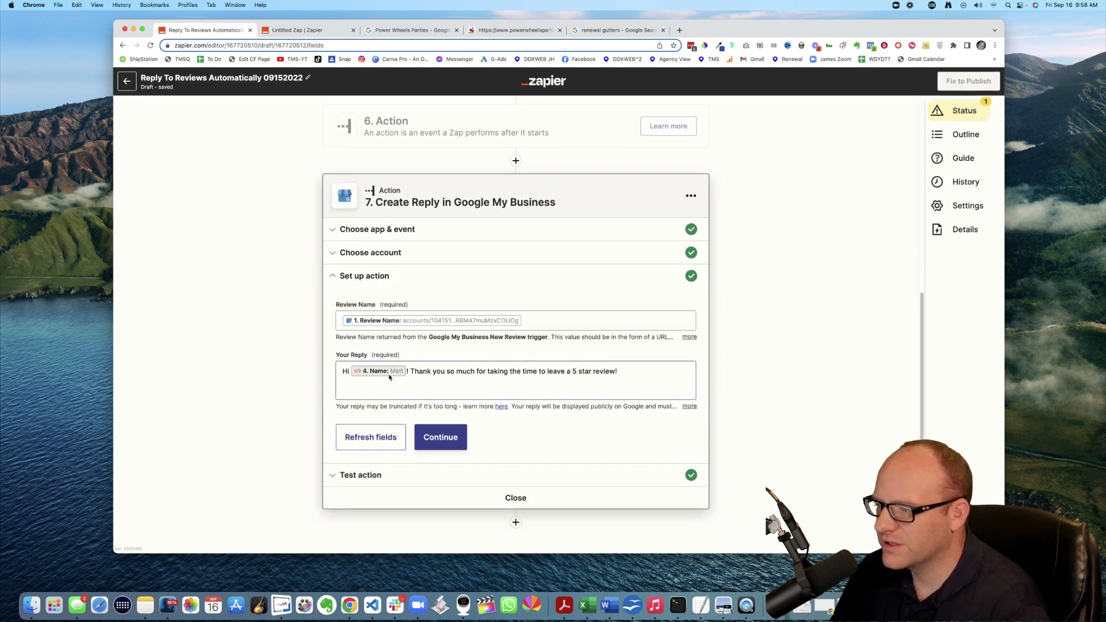
{"action": "left_click_drag", "start_coordinate": [609, 374], "coordinate": [341, 371]}
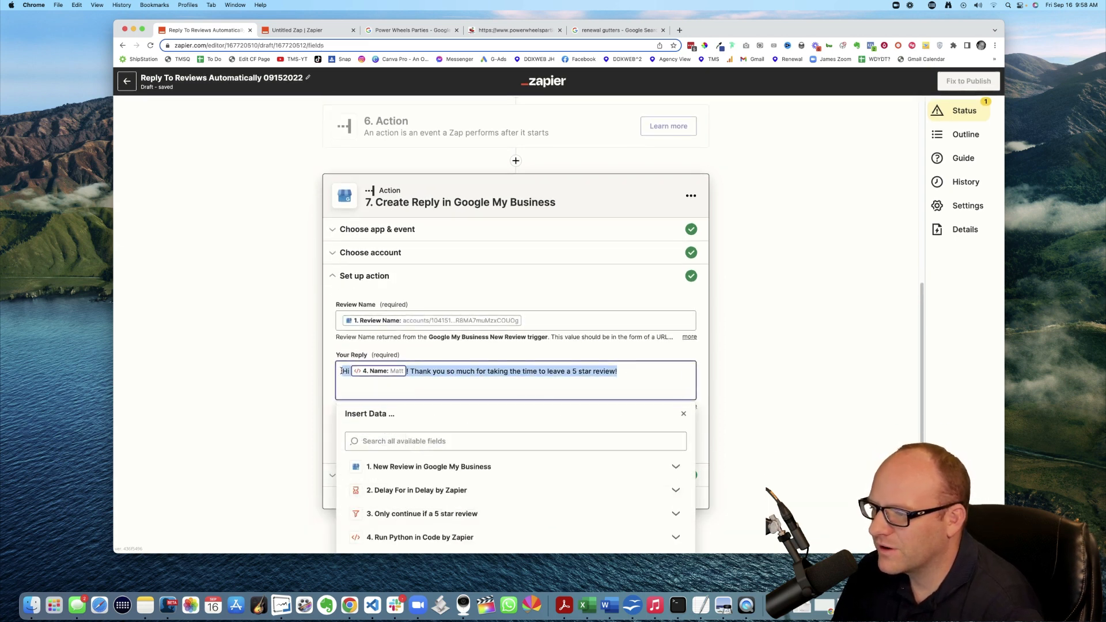
{"action": "left_click", "coordinate": [297, 30]}
{"action": "left_click", "coordinate": [442, 385]}
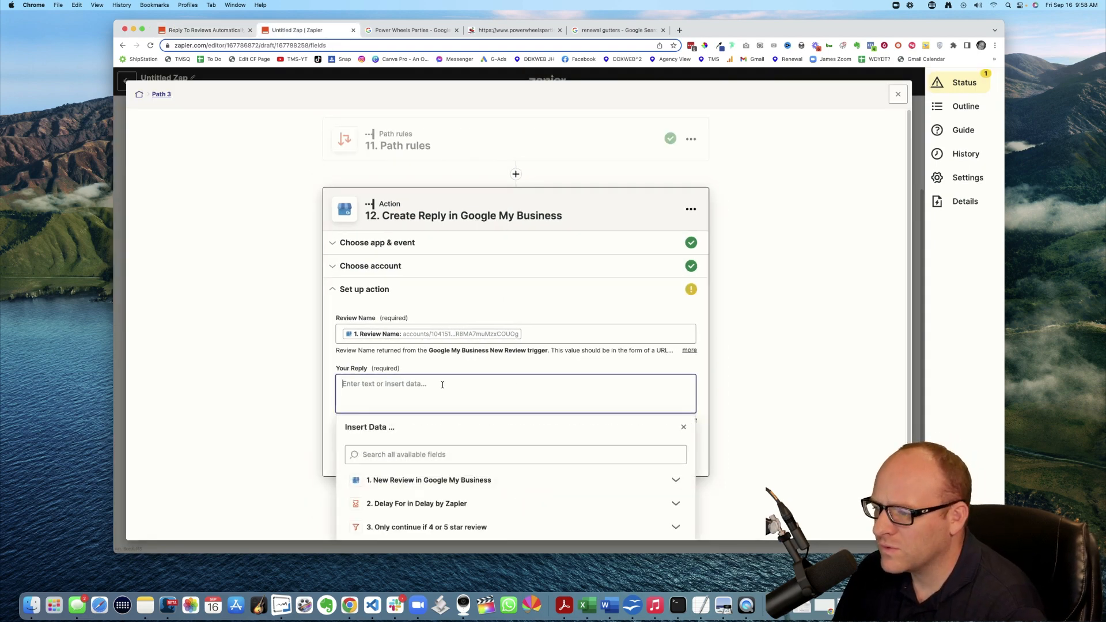
{"action": "type", "text": "Hi 167720749 Name! Thank you so much for taking the time to leave a 5 star review!"}
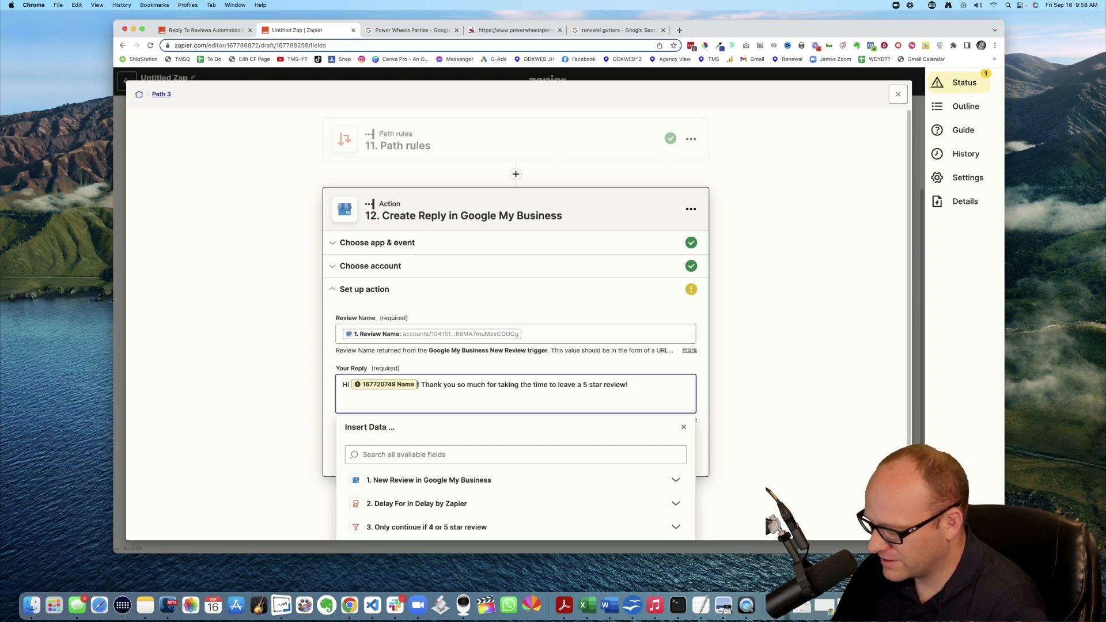
Replace the invalid name placeholder after "Hi" in the reply with the Name value from the Run Python step
{"action": "key", "text": "BackSpace"}
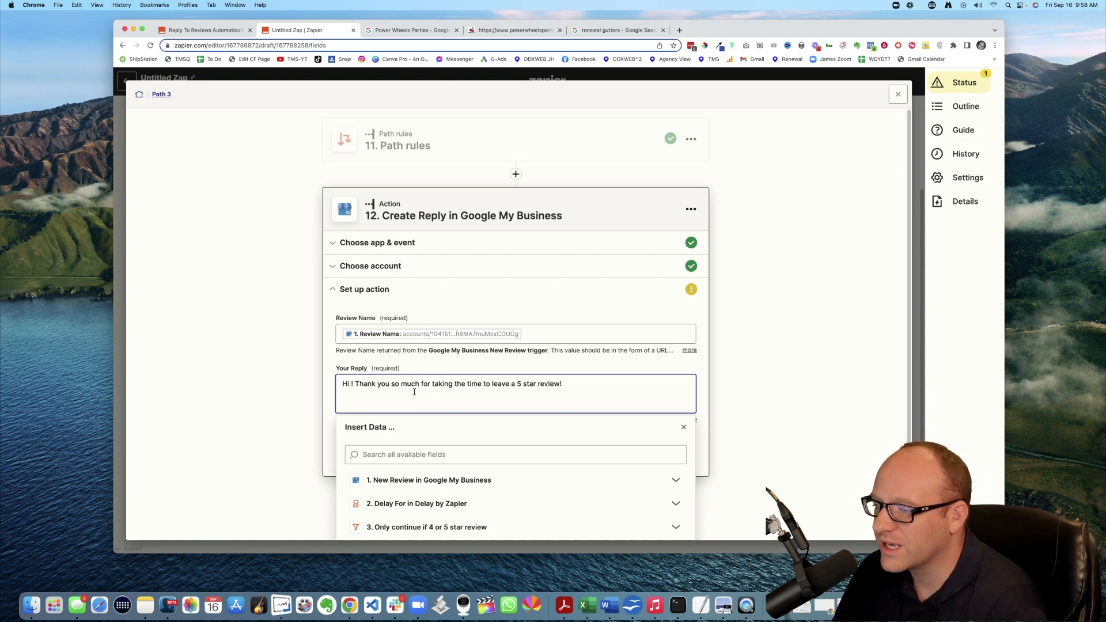
{"action": "scroll", "coordinate": [398, 421], "scroll_direction": "down", "scroll_amount": 3}
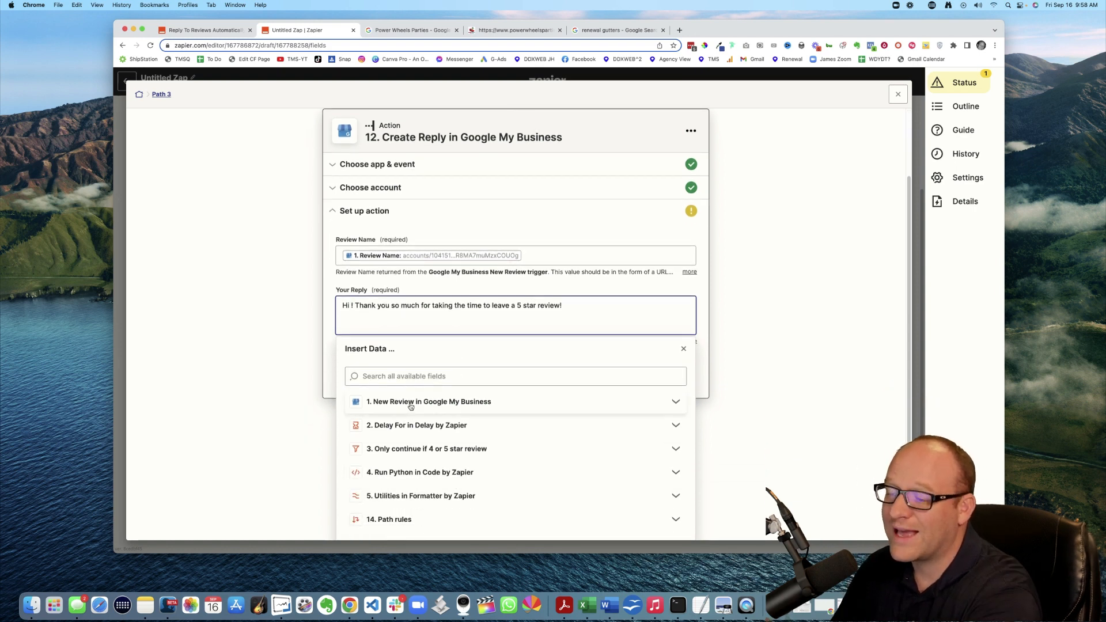
{"action": "left_click", "coordinate": [397, 474]}
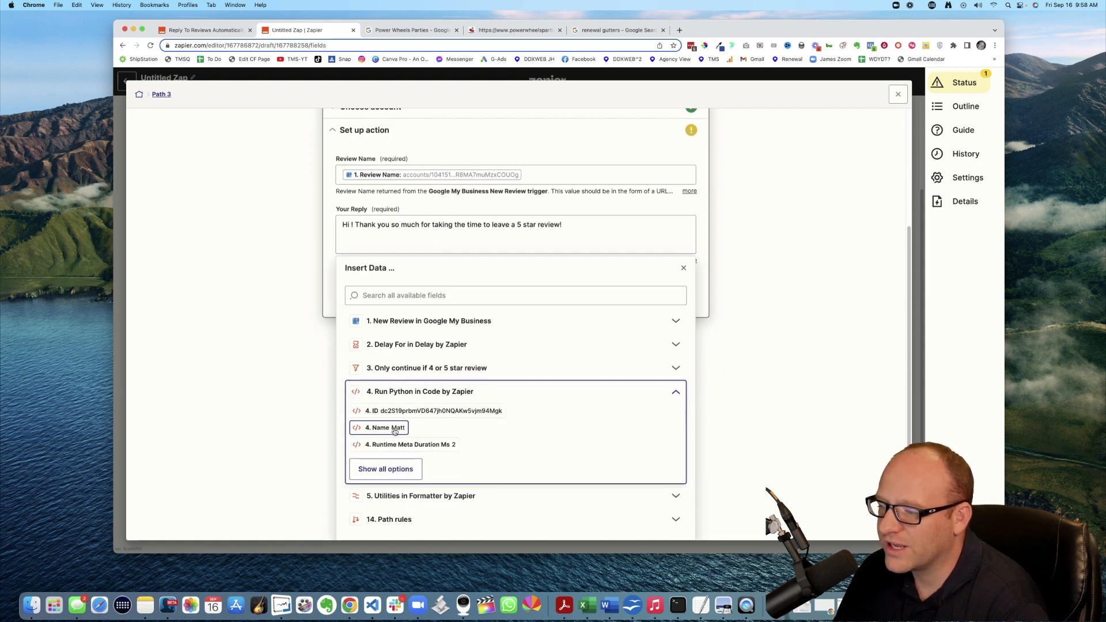
{"action": "left_click", "coordinate": [394, 431]}
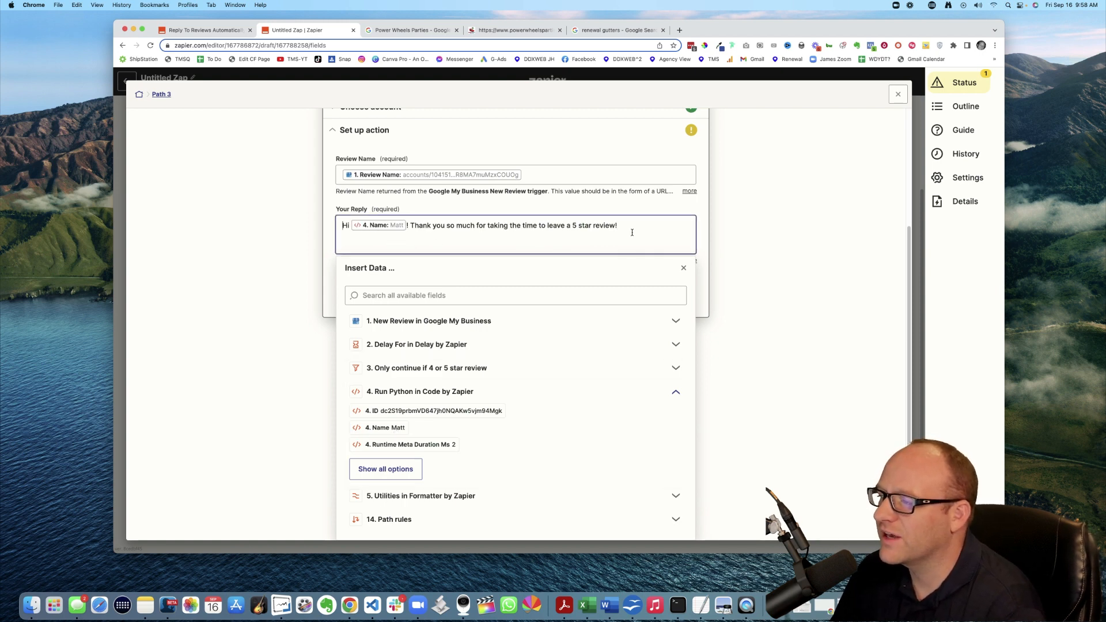
{"action": "left_click", "coordinate": [741, 260]}
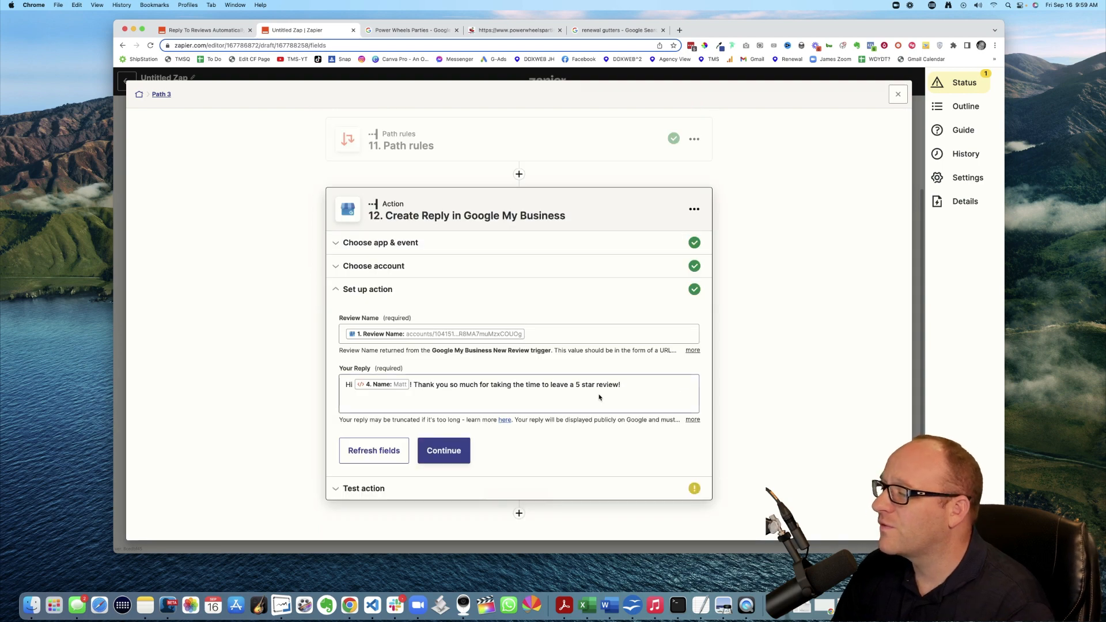
Replace the fixed 5 before "star review!" in the reply with the New Review trigger's Number Rating value
{"action": "left_click", "coordinate": [578, 384]}
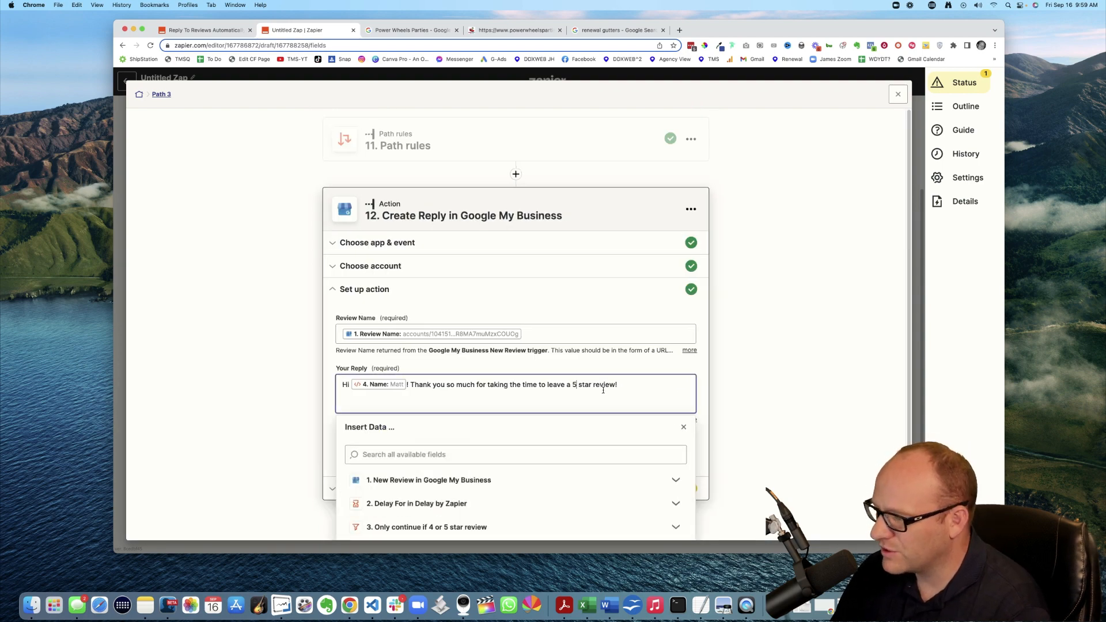
{"action": "key", "text": "BackSpace"}
{"action": "scroll", "coordinate": [621, 385], "scroll_direction": "down", "scroll_amount": 3}
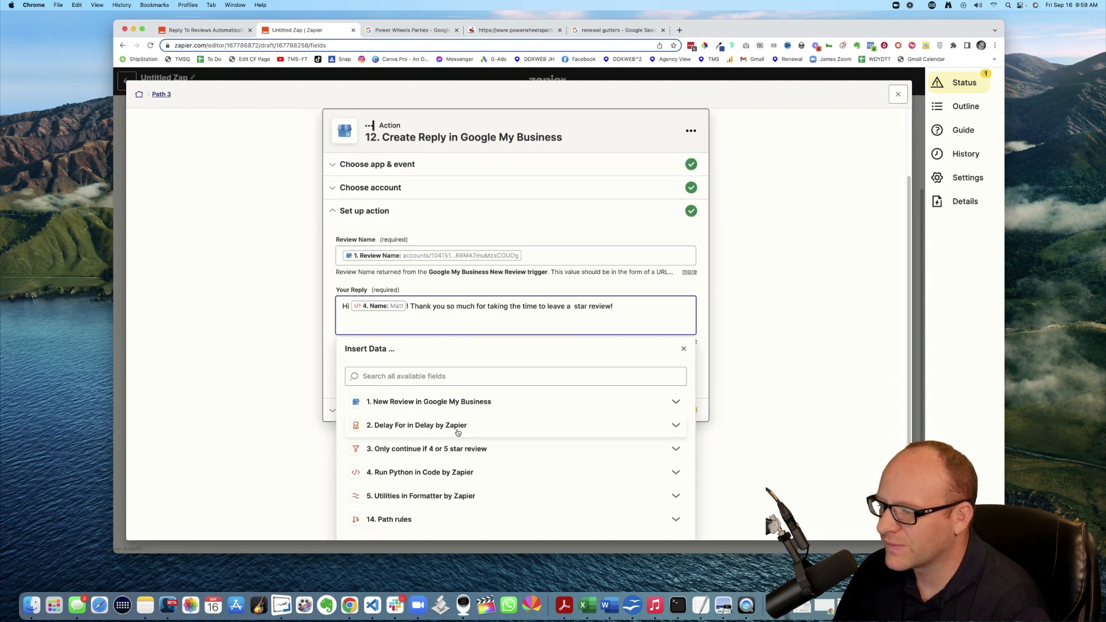
{"action": "left_click", "coordinate": [382, 410]}
{"action": "scroll", "coordinate": [406, 458], "scroll_direction": "right", "scroll_amount": 1}
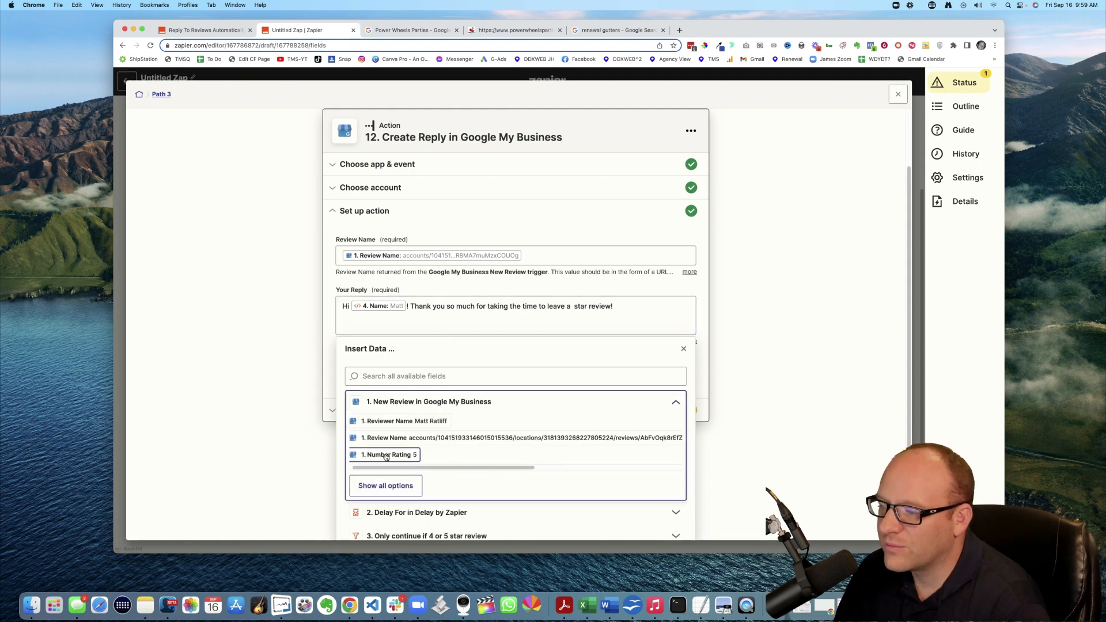
{"action": "left_click", "coordinate": [385, 455]}
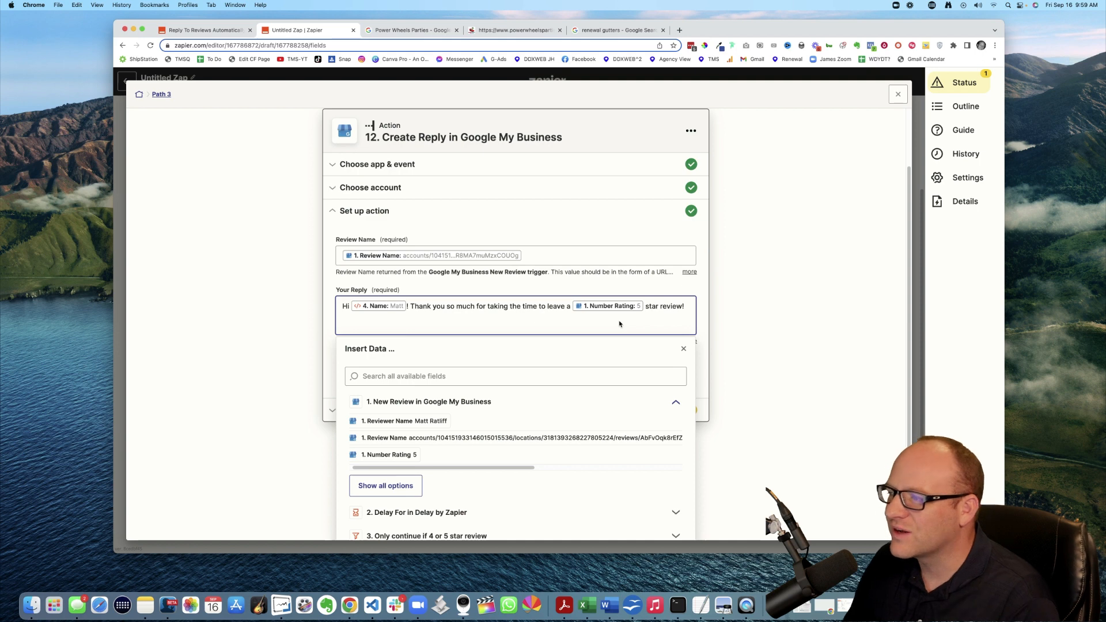
Finish setting up Path 3's Create Reply action, skip its test, and return to the main Zap overview
{"action": "left_click", "coordinate": [649, 319]}
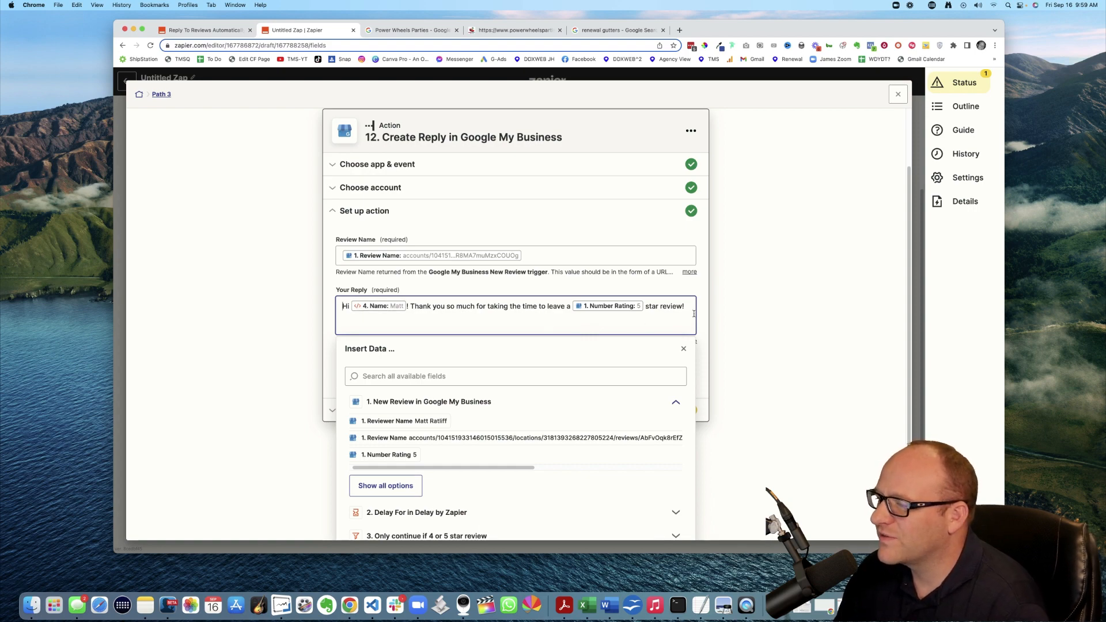
{"action": "left_click", "coordinate": [738, 324]}
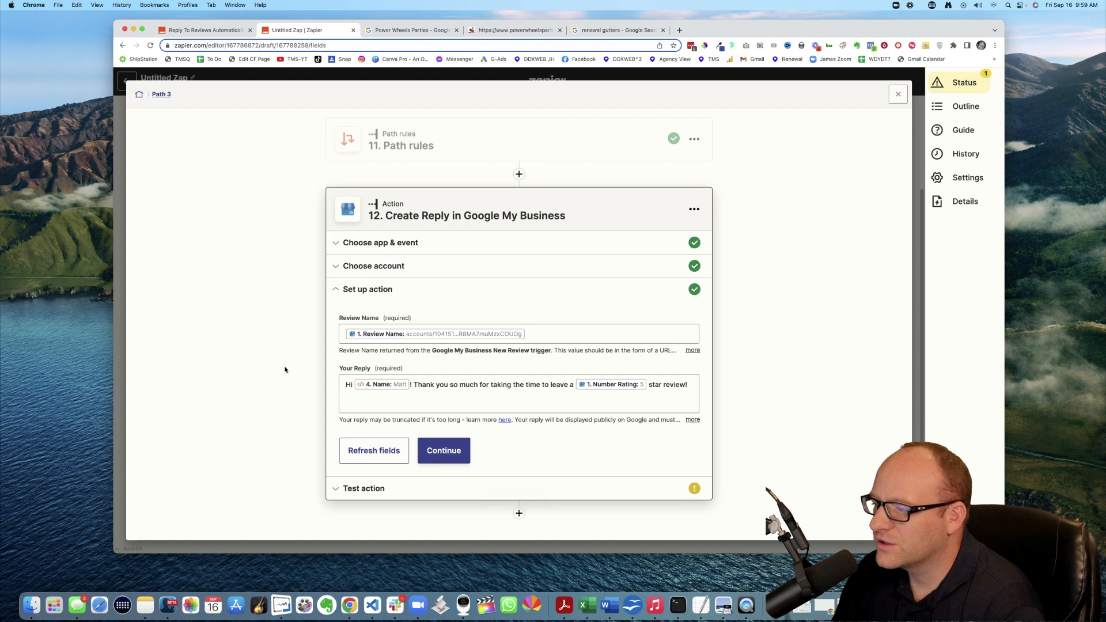
{"action": "left_click", "coordinate": [453, 455]}
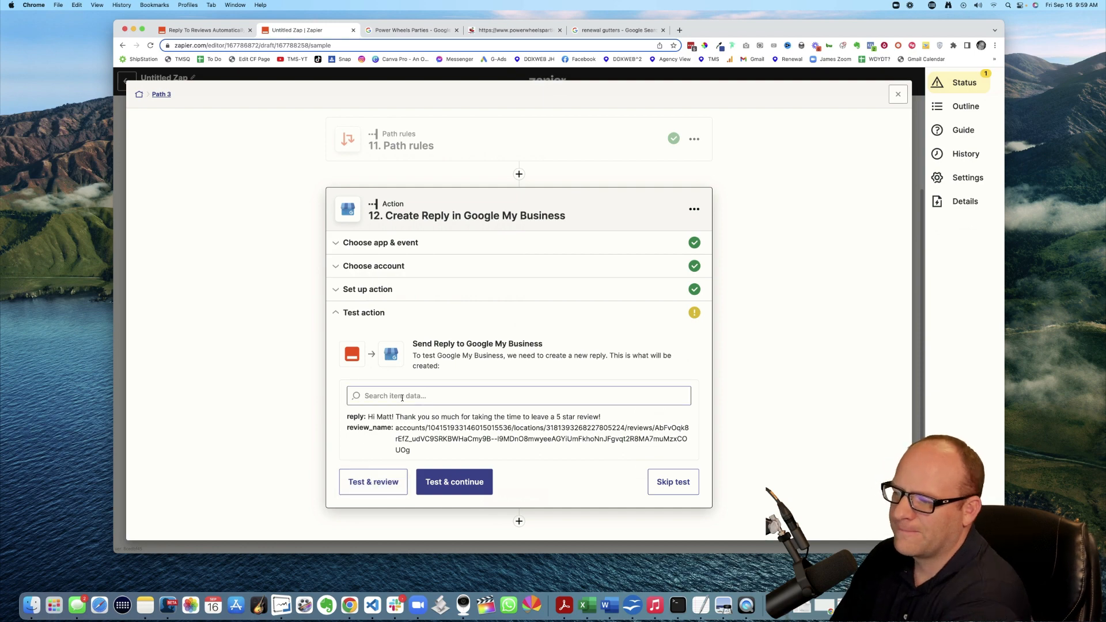
{"action": "left_click", "coordinate": [675, 482]}
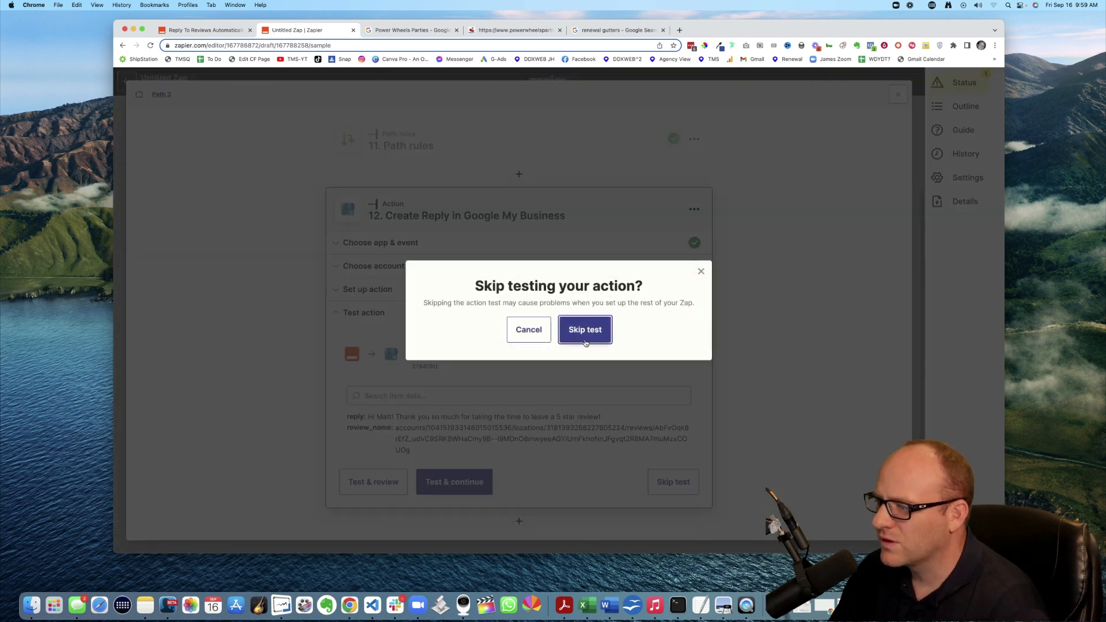
{"action": "left_click", "coordinate": [587, 334]}
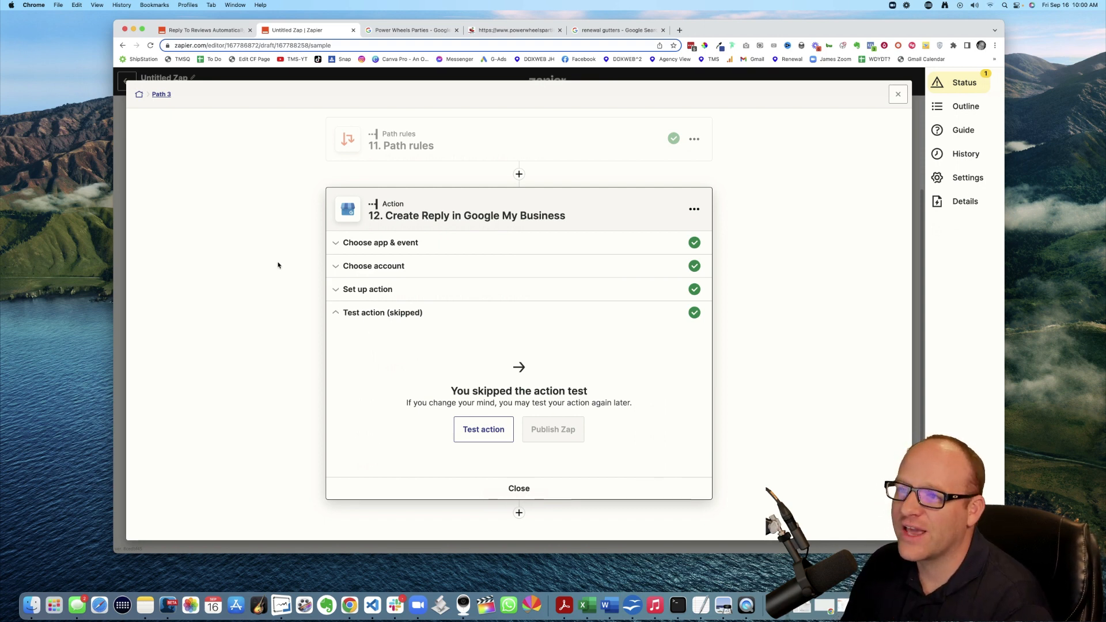
{"action": "left_click", "coordinate": [139, 95]}
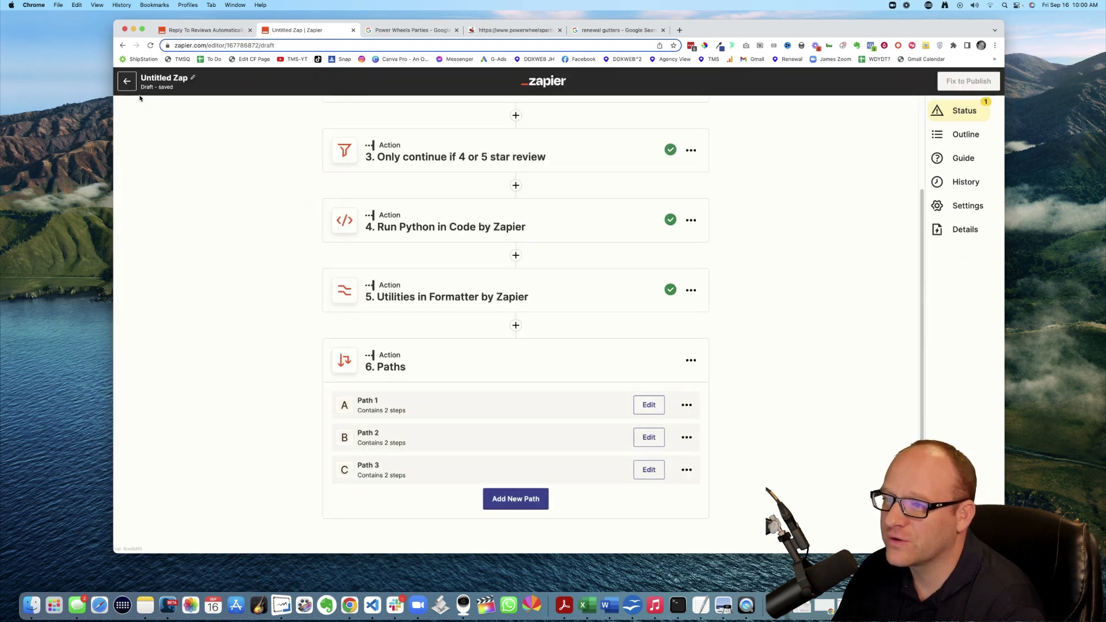
Set Path 2's rule to continue only if the Formatter Utilities Output (Text) Exactly matches 2, and test the rule
{"action": "left_click", "coordinate": [649, 437]}
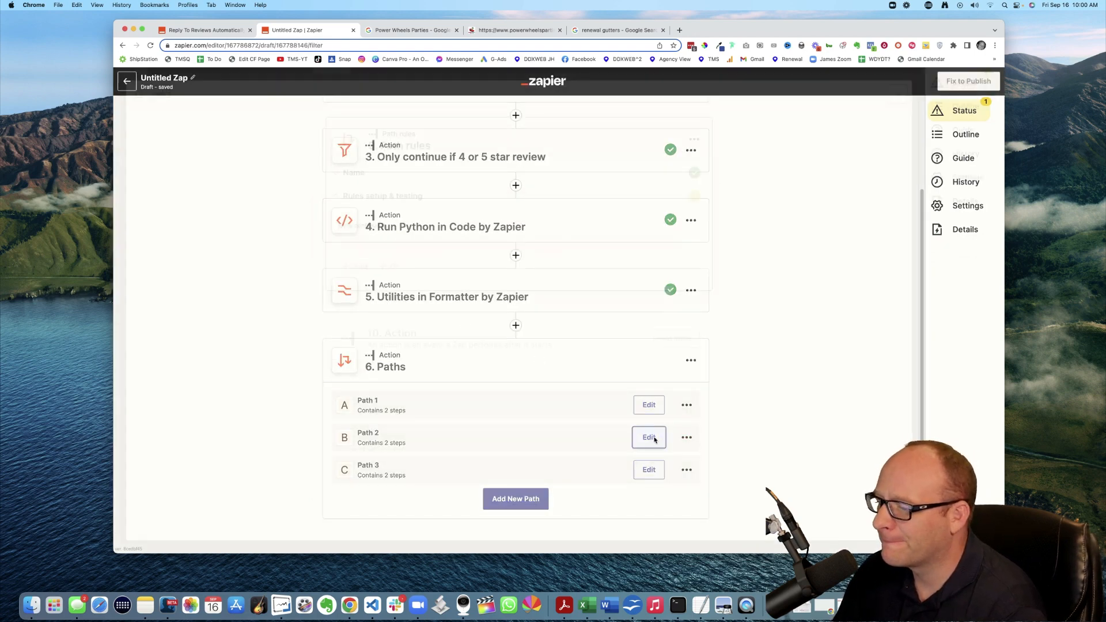
{"action": "left_click", "coordinate": [403, 248]}
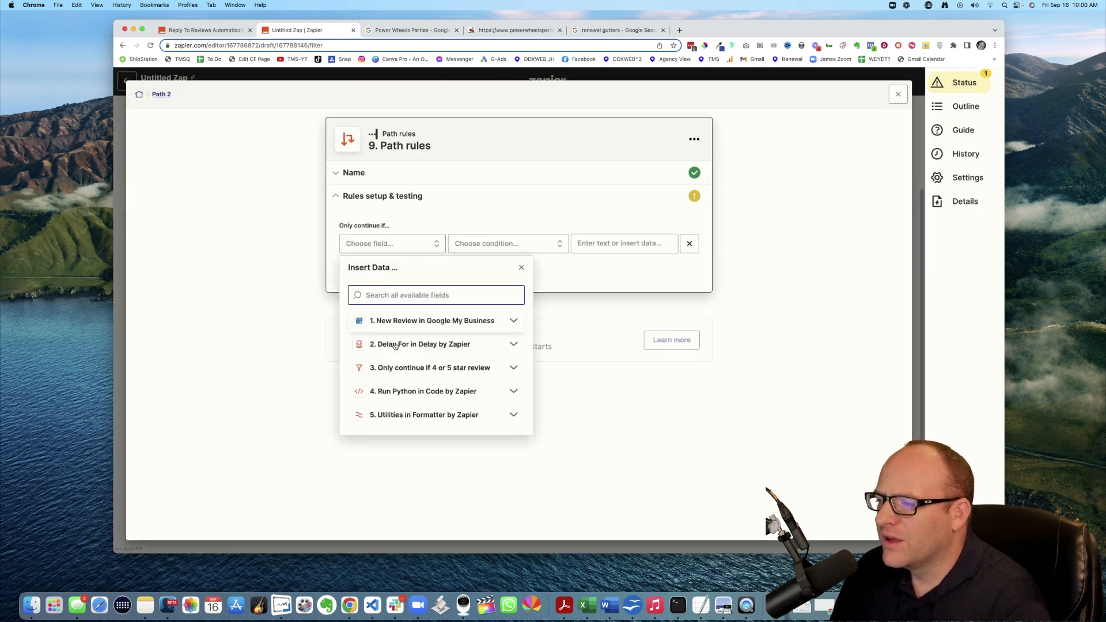
{"action": "left_click", "coordinate": [392, 415]}
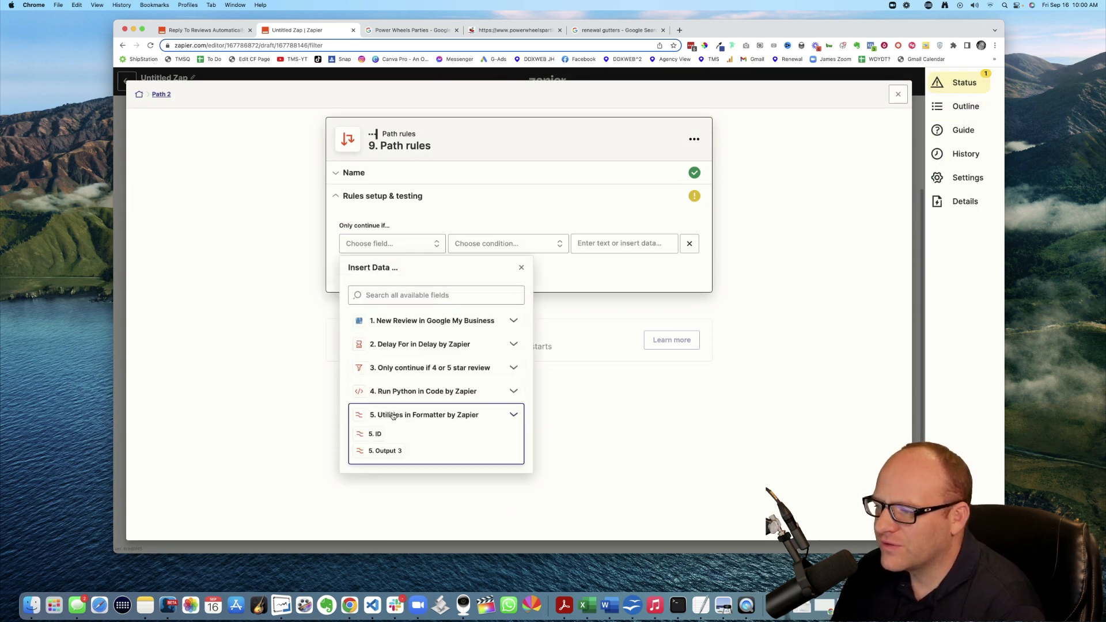
{"action": "left_click", "coordinate": [385, 451]}
{"action": "left_click", "coordinate": [496, 244]}
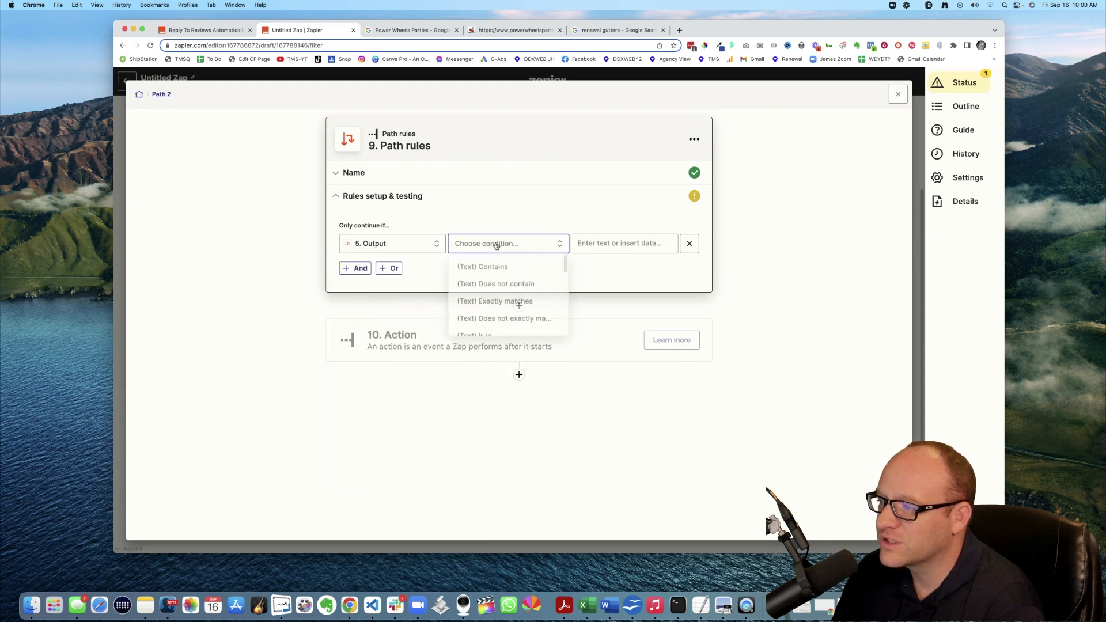
{"action": "left_click", "coordinate": [492, 308]}
{"action": "left_click", "coordinate": [625, 243]}
{"action": "type", "text": "2"}
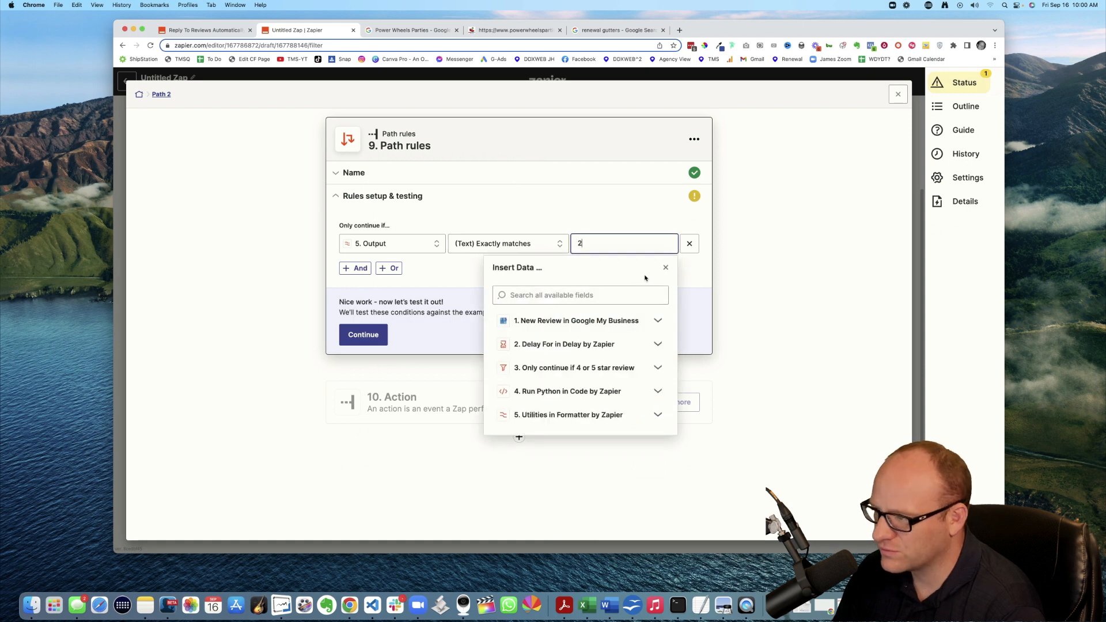
{"action": "left_click", "coordinate": [665, 267]}
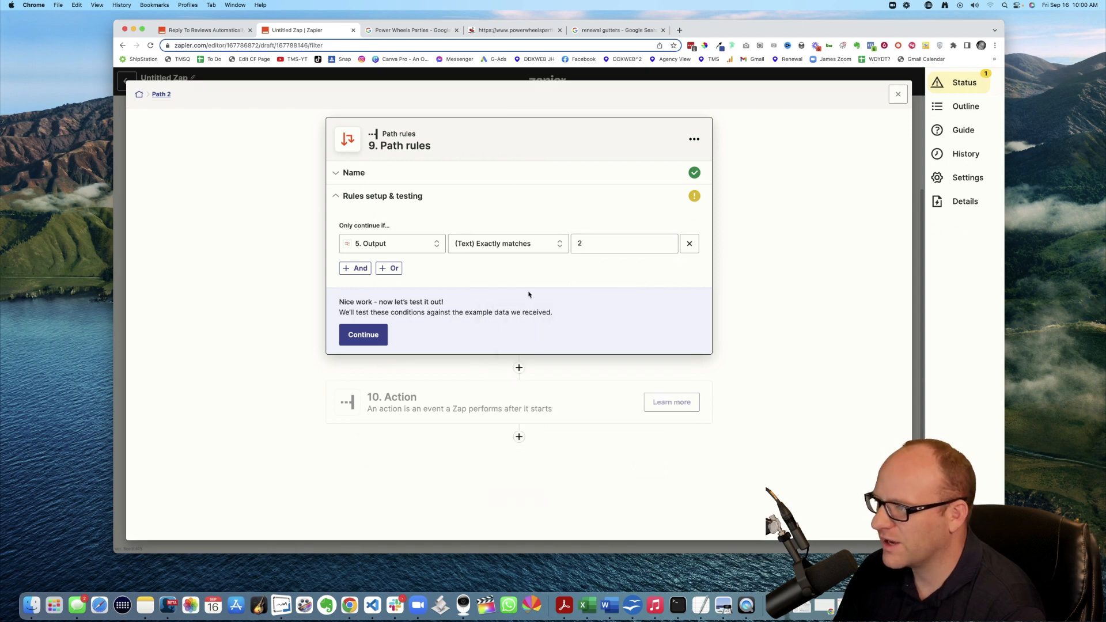
{"action": "left_click", "coordinate": [370, 336]}
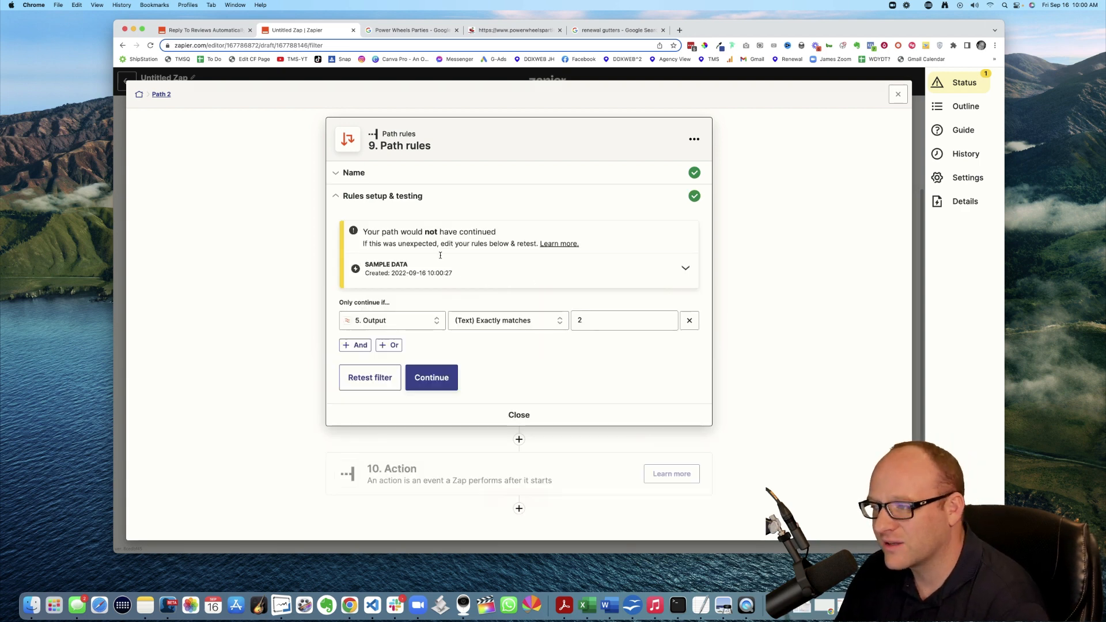
{"action": "left_click", "coordinate": [438, 383]}
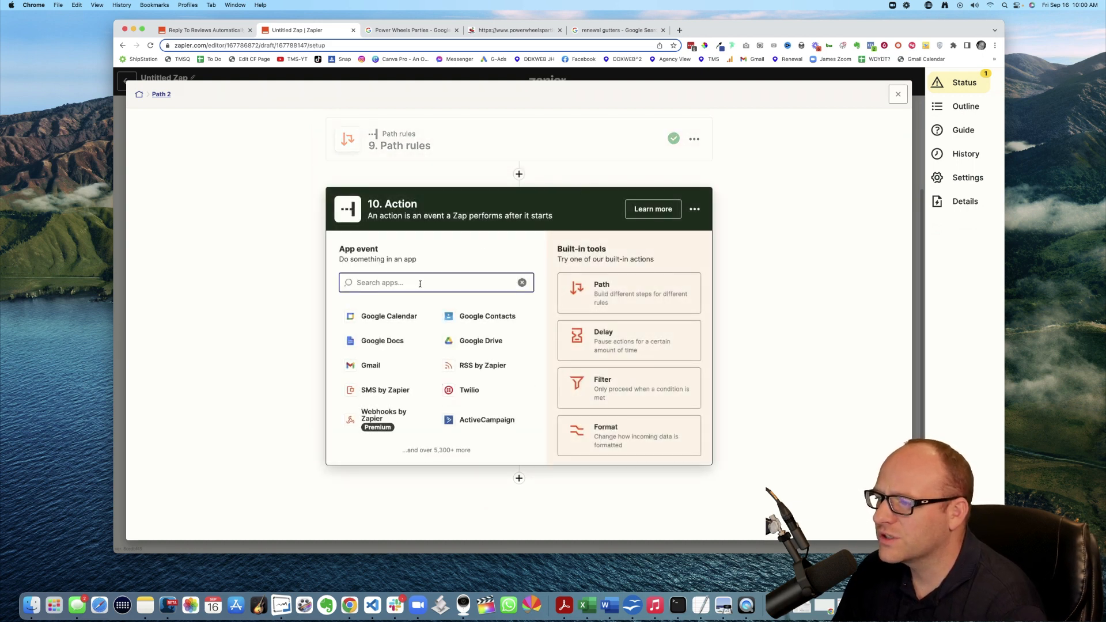
Set Path 2's action to Google My Business with the Create Reply event
{"action": "type", "text": "google"}
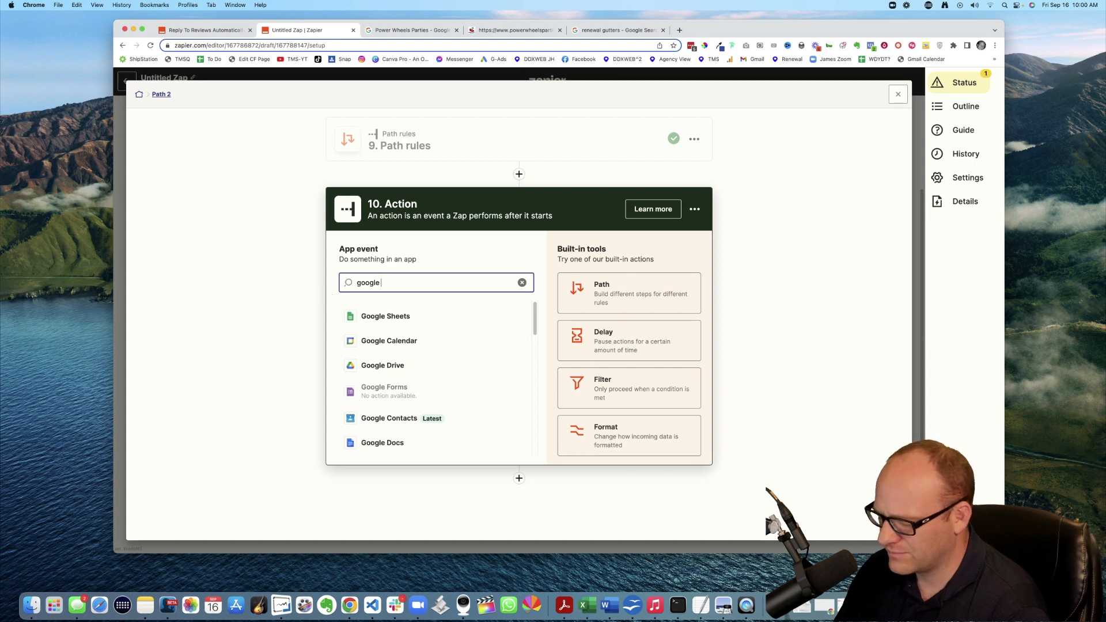
{"action": "type", "text": " my bus"}
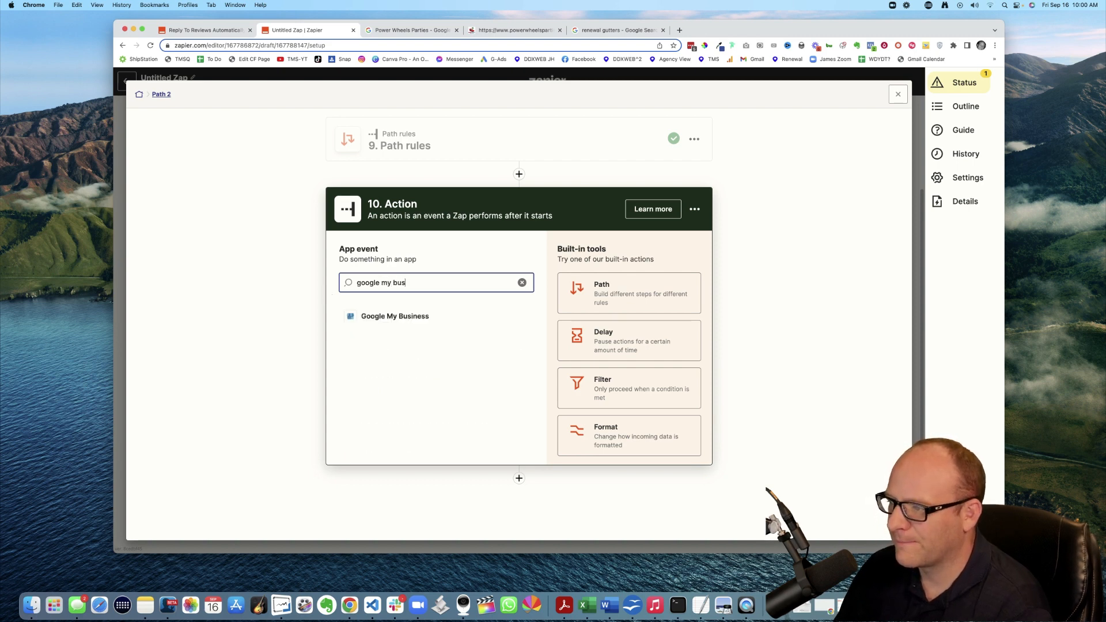
{"action": "left_click", "coordinate": [393, 318]}
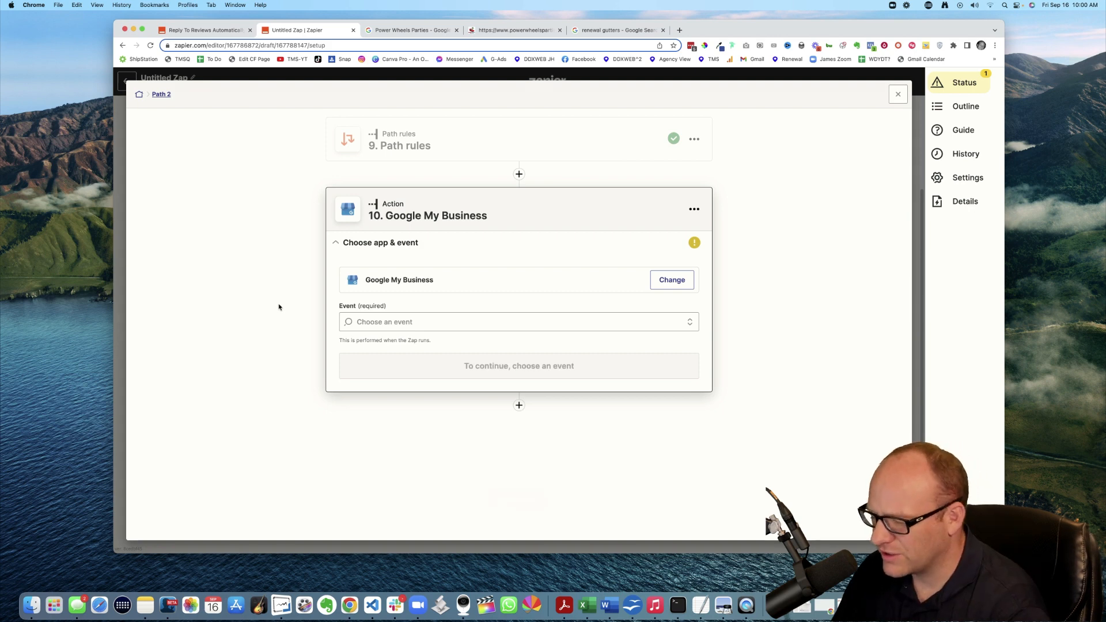
{"action": "left_click", "coordinate": [415, 323]}
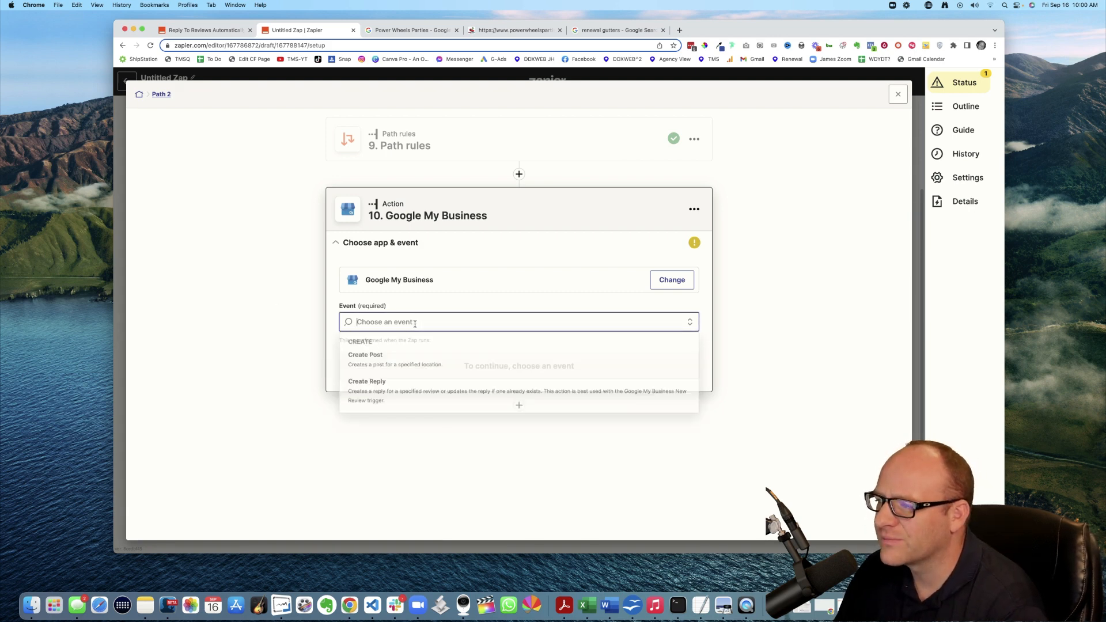
{"action": "left_click", "coordinate": [360, 383]}
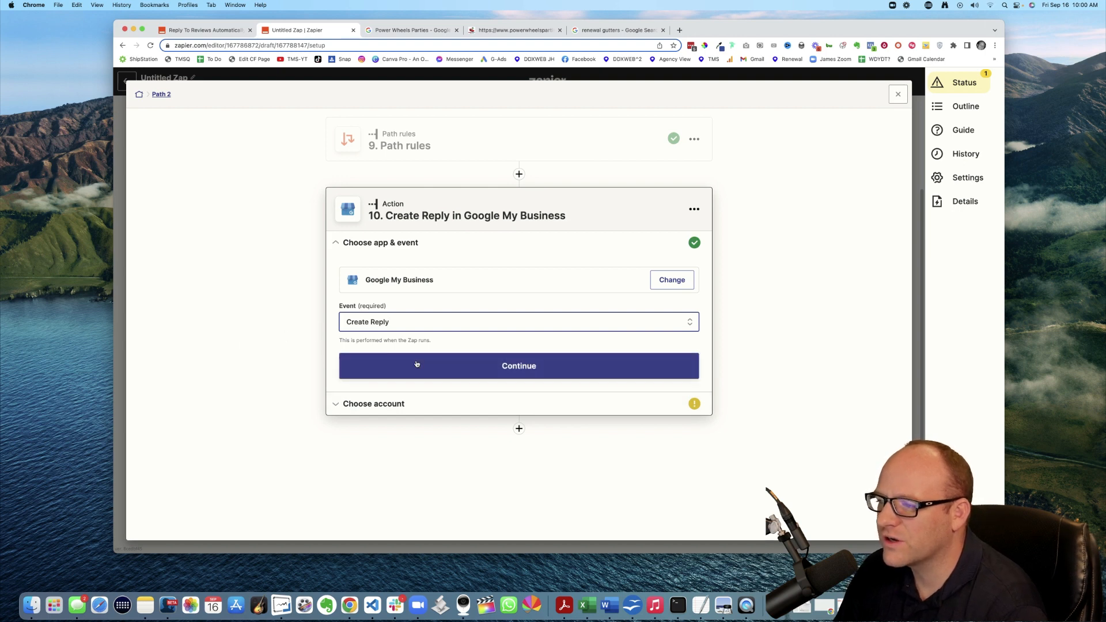
{"action": "left_click", "coordinate": [443, 367]}
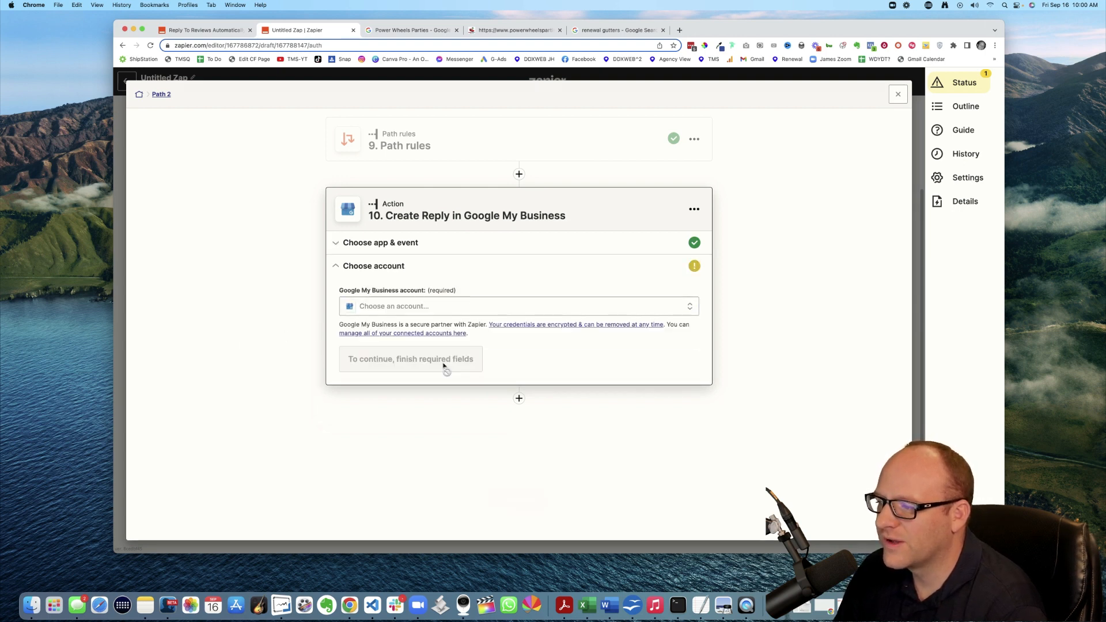
Choose the connected Google My Business account for Path 2's Create Reply action
{"action": "left_click", "coordinate": [388, 307]}
{"action": "left_click", "coordinate": [394, 385]}
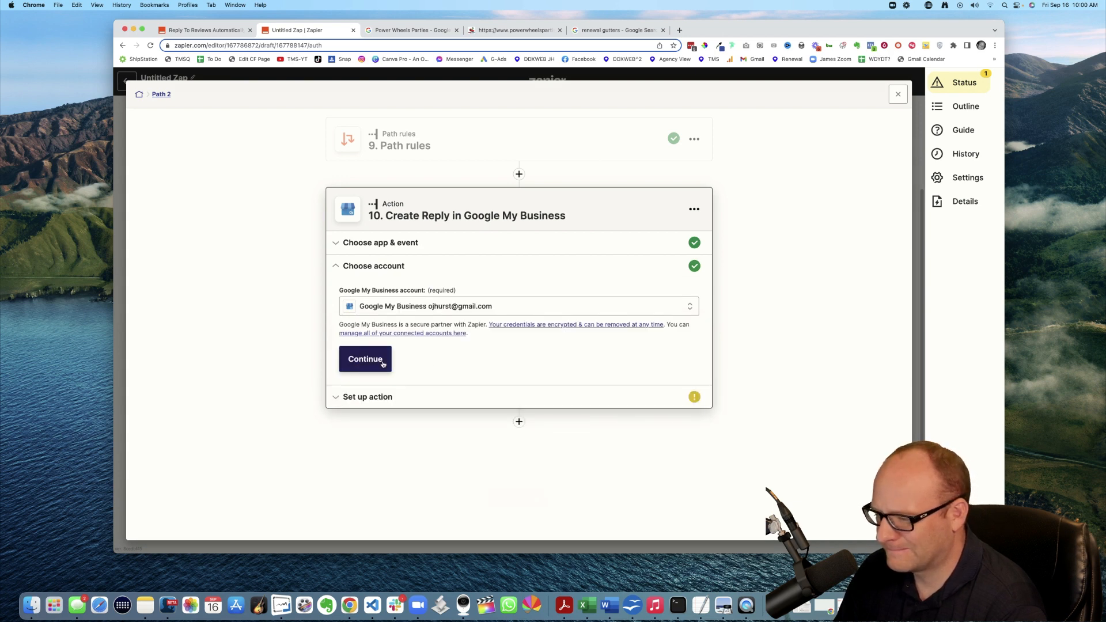
{"action": "left_click", "coordinate": [383, 364]}
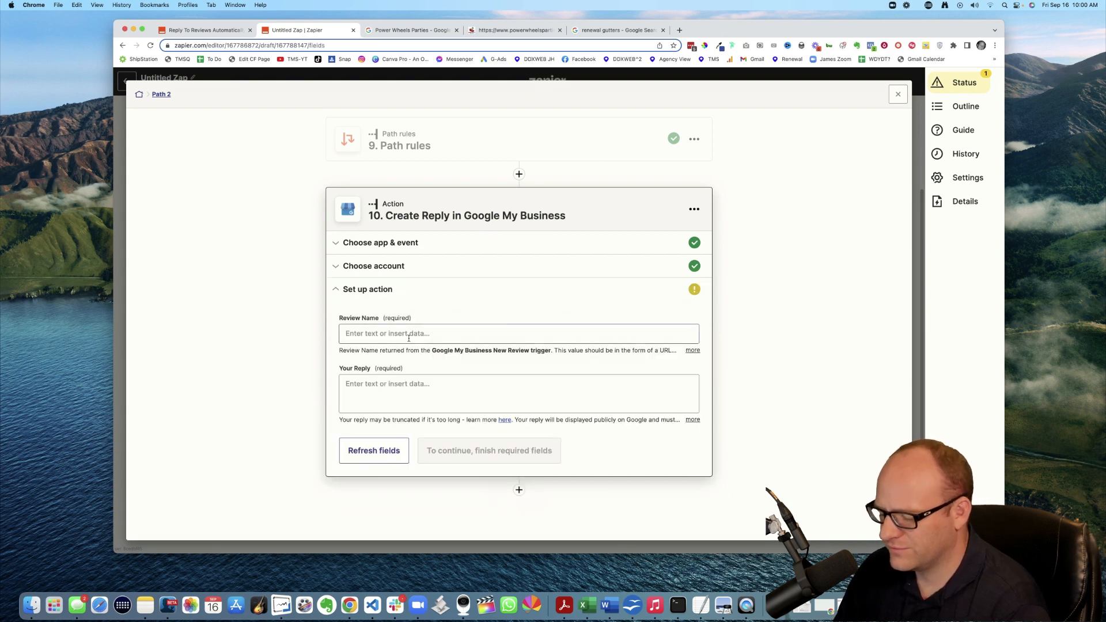
Fill Path 2's Review Name with the Review Name value from the New Review trigger
{"action": "left_click", "coordinate": [408, 337]}
{"action": "left_click", "coordinate": [380, 410]}
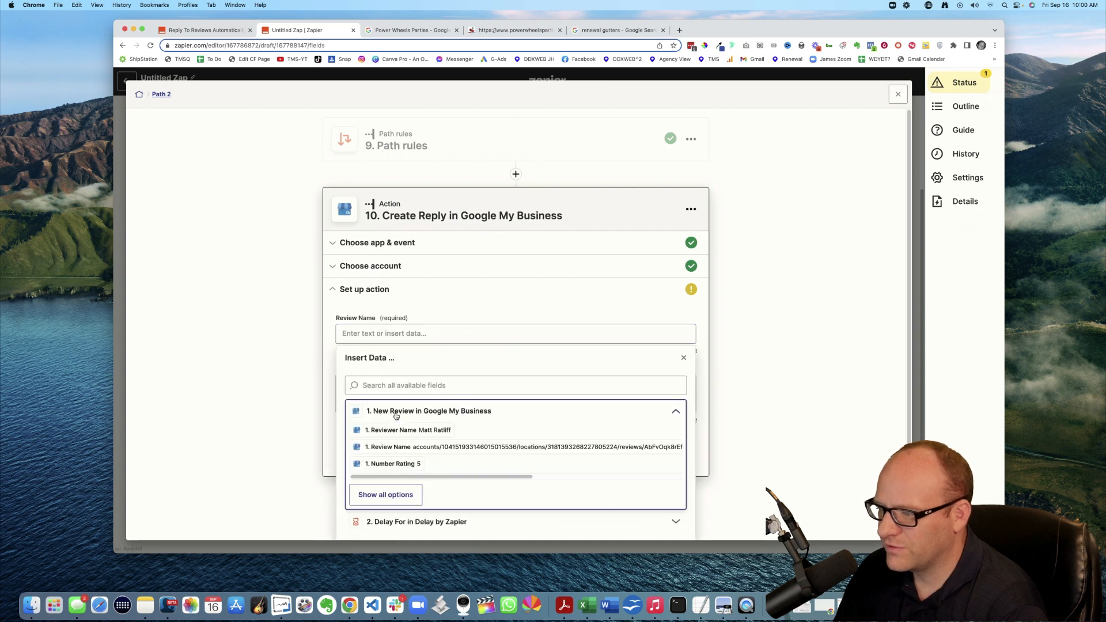
{"action": "left_click", "coordinate": [390, 448]}
{"action": "left_click", "coordinate": [298, 362]}
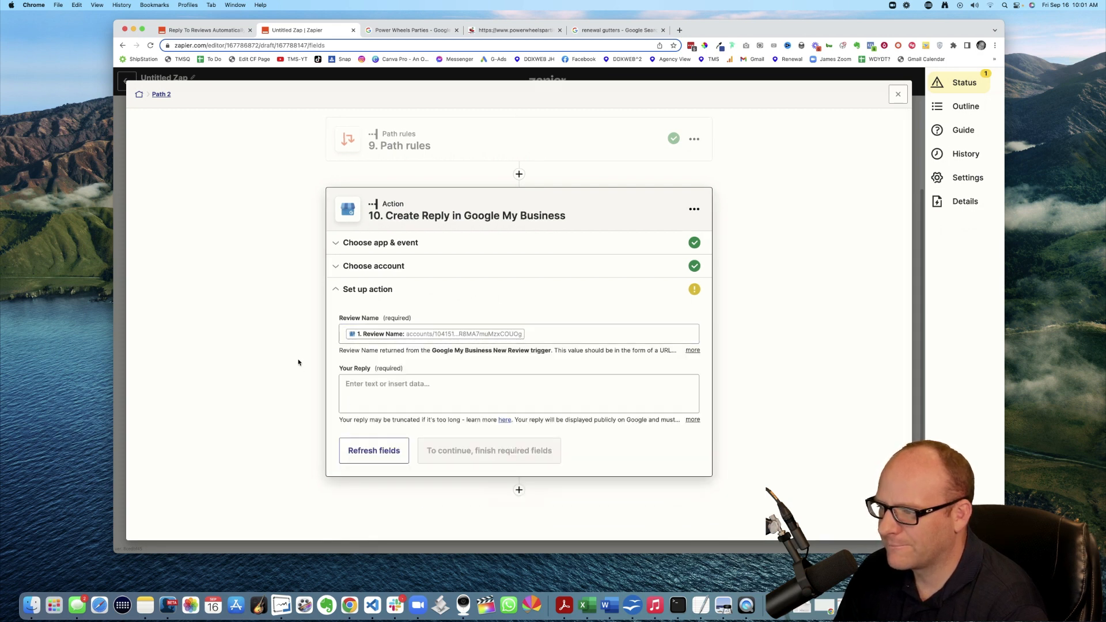
{"action": "left_click", "coordinate": [384, 390]}
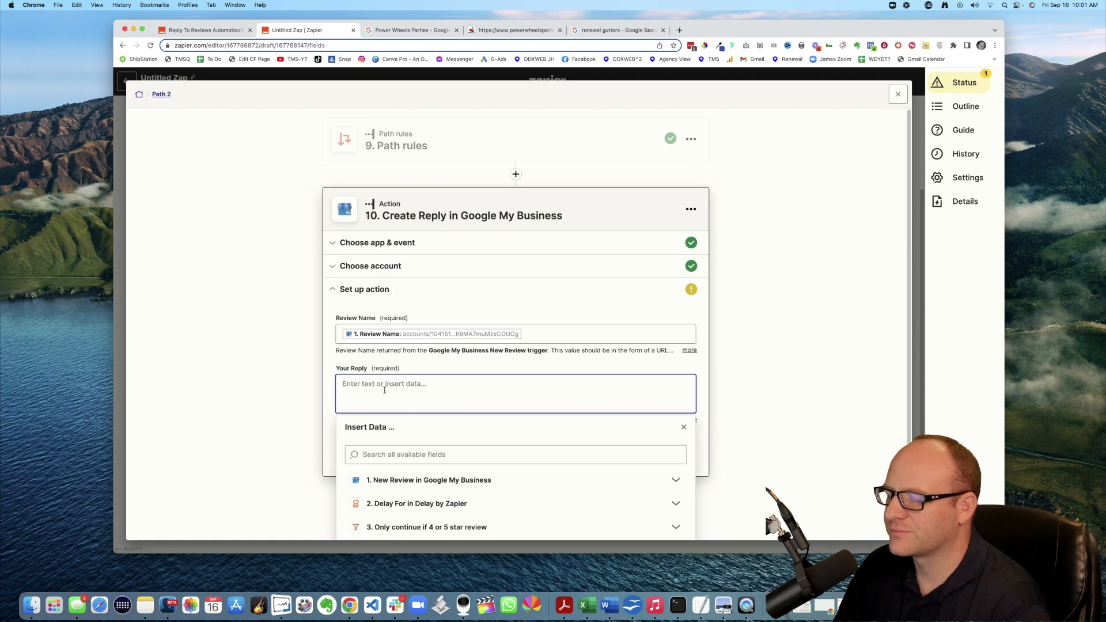
{"action": "left_click", "coordinate": [284, 374]}
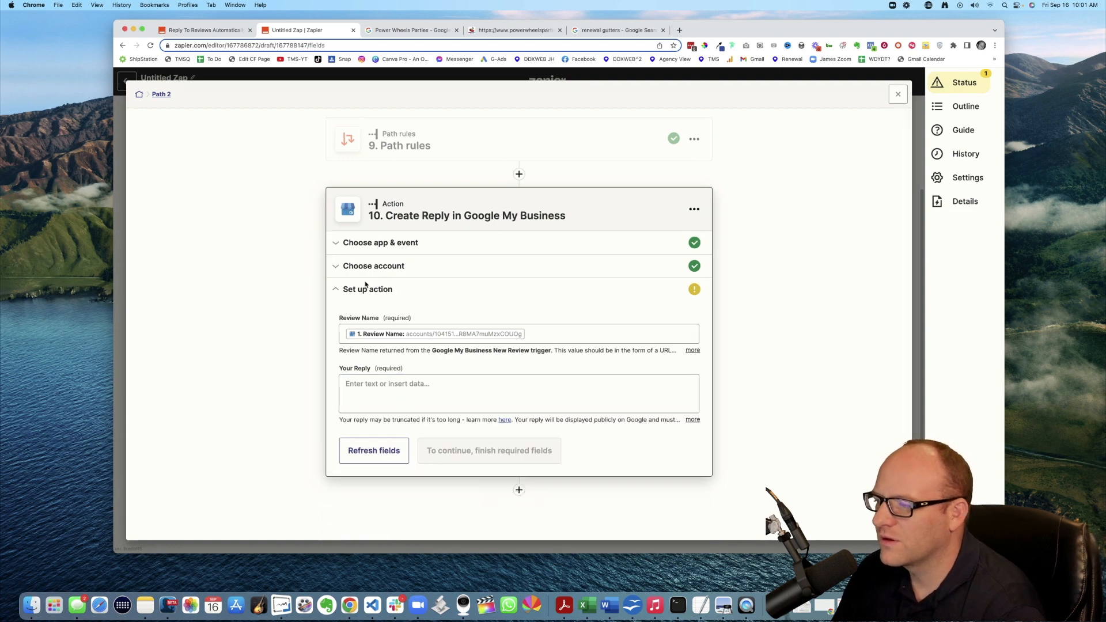
Copy the owner's "thanks for the kind words. We really appreciate your business!" response from the Renewal Gutters Google reviews into Path 2's Your Reply field
{"action": "left_click", "coordinate": [644, 30]}
{"action": "scroll", "coordinate": [501, 293], "scroll_direction": "down", "scroll_amount": 5}
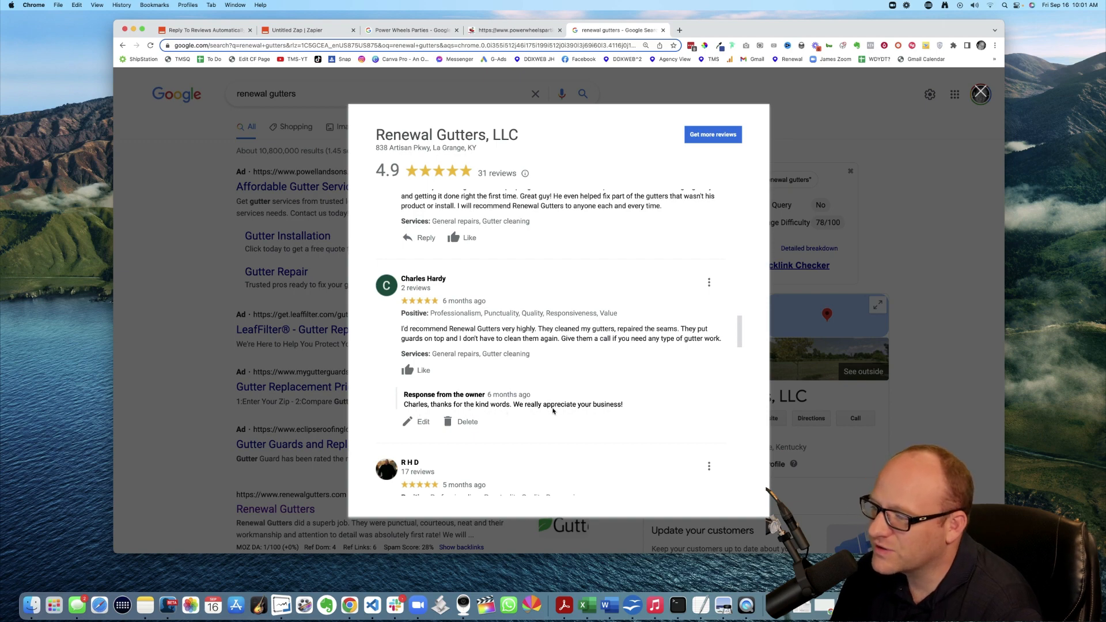
{"action": "left_click_drag", "start_coordinate": [627, 406], "coordinate": [405, 405]}
{"action": "key", "text": "super+c"}
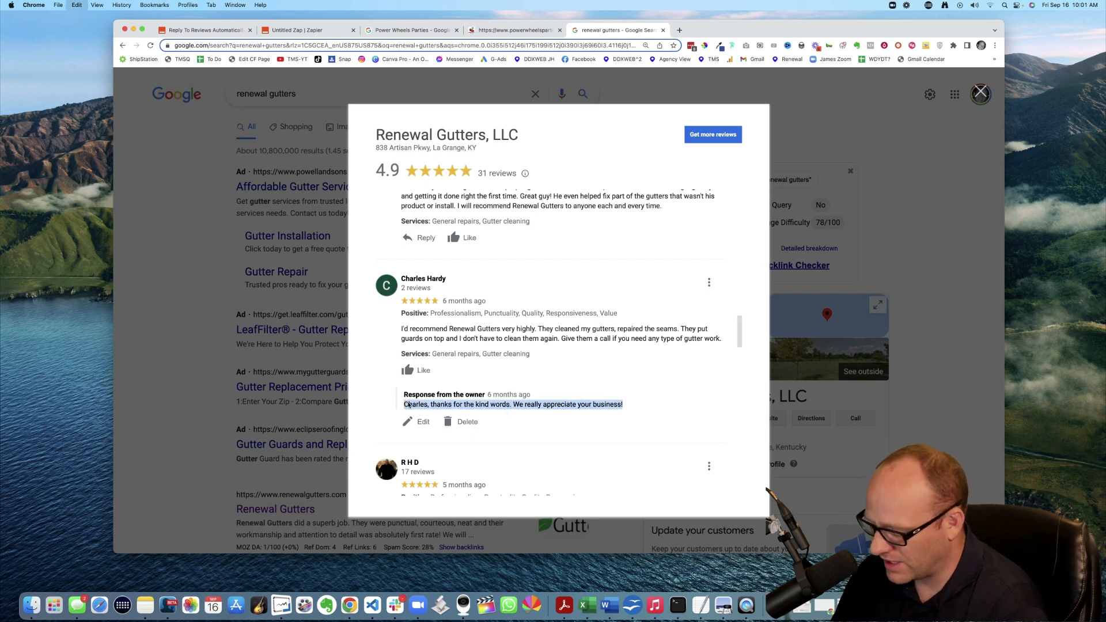
{"action": "left_click", "coordinate": [299, 30]}
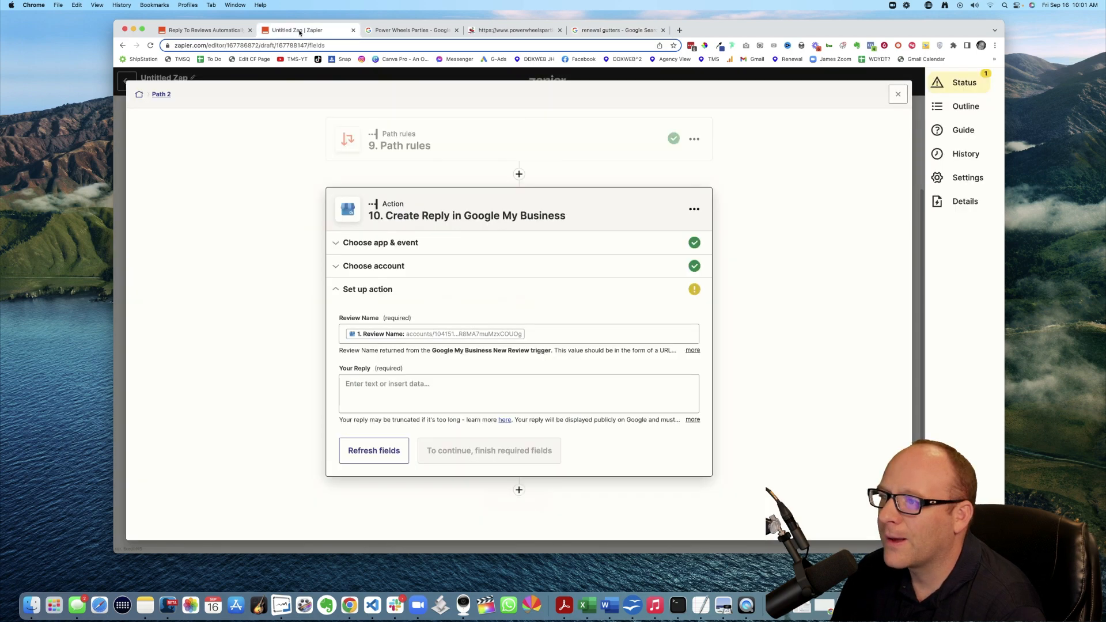
{"action": "left_click", "coordinate": [434, 384]}
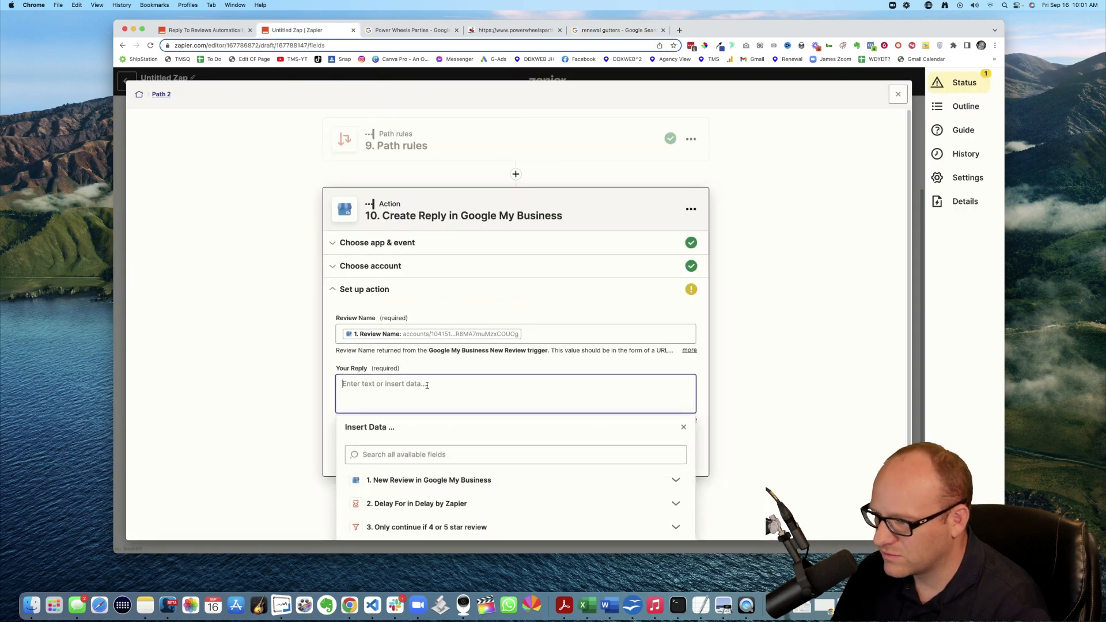
{"action": "key", "text": "super+v"}
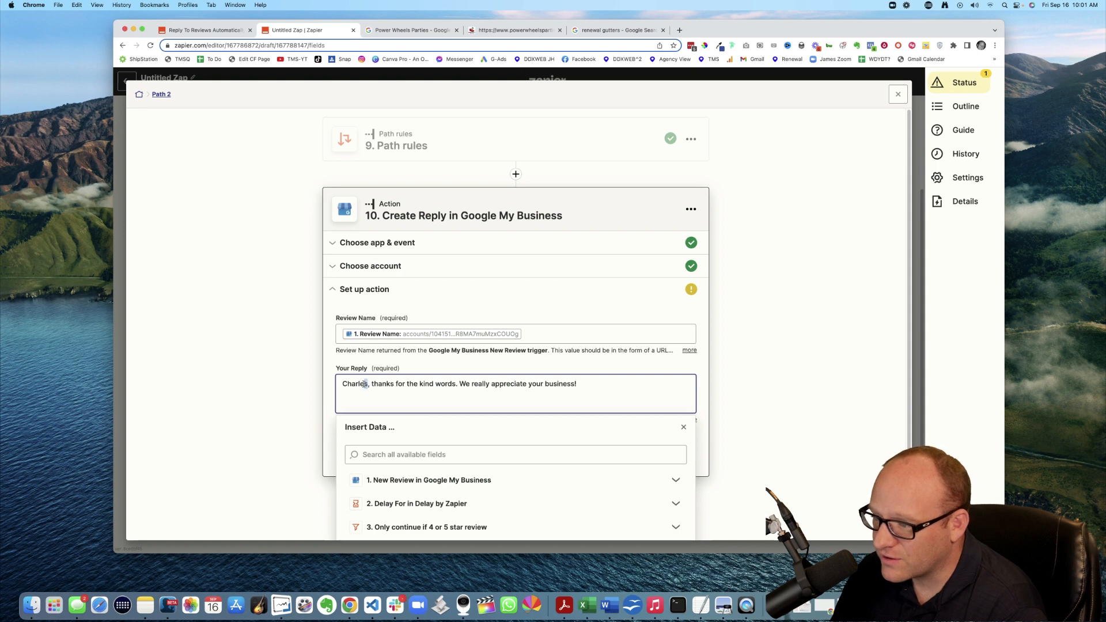
Replace the reviewer's name at the start of Path 2's reply with the Name value from the Run Python step
{"action": "left_click_drag", "start_coordinate": [365, 384], "coordinate": [343, 383]}
{"action": "key", "text": "BackSpace"}
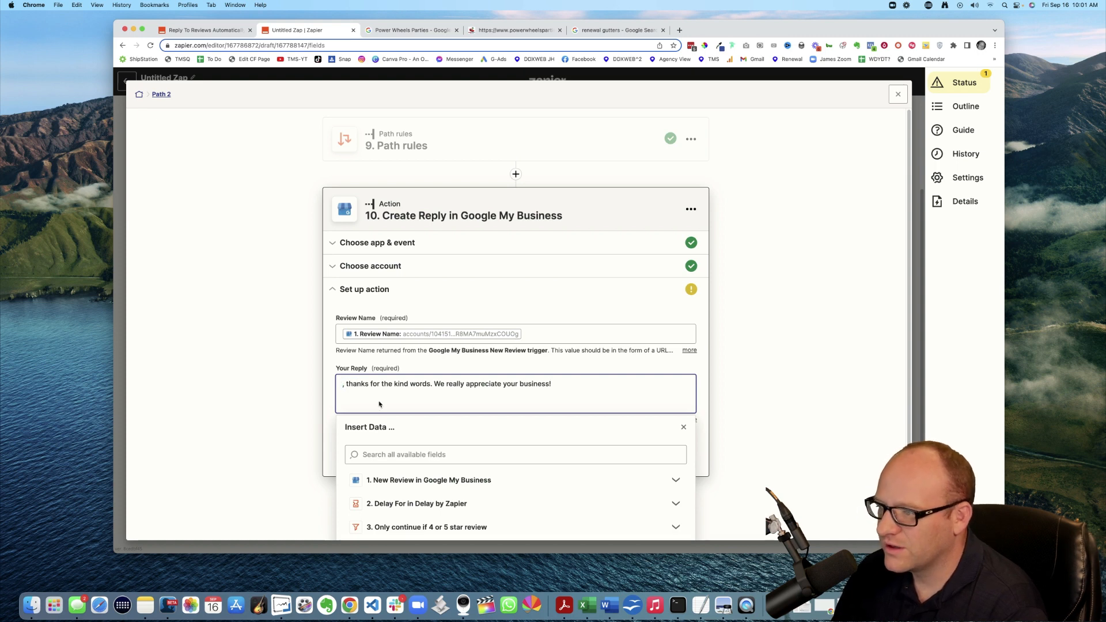
{"action": "scroll", "coordinate": [402, 477], "scroll_direction": "down", "scroll_amount": 3}
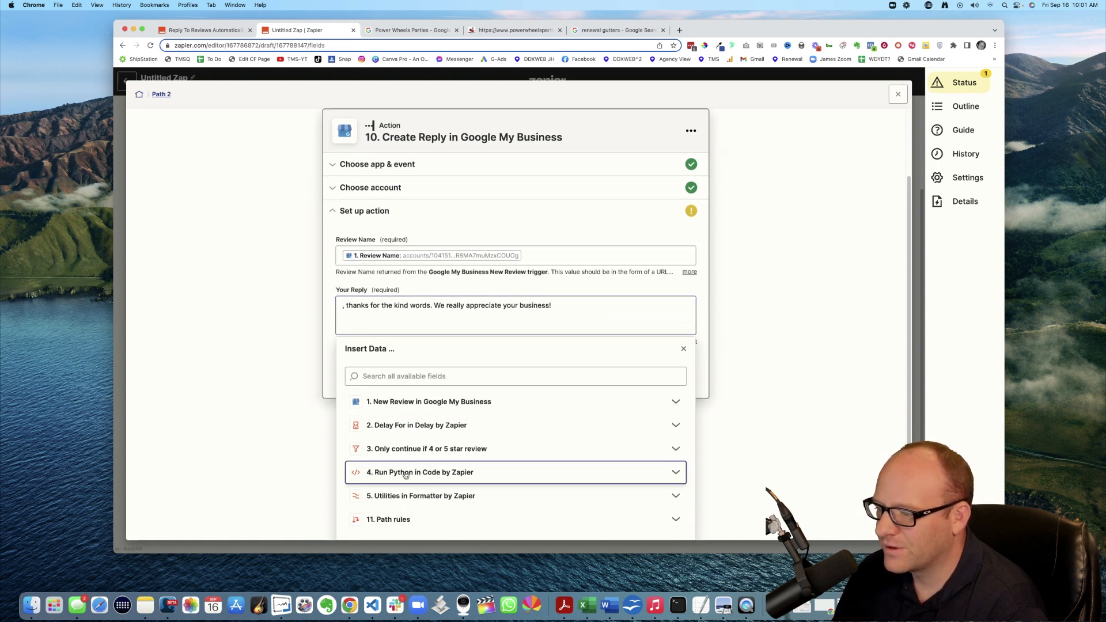
{"action": "left_click", "coordinate": [406, 473]}
{"action": "left_click", "coordinate": [396, 508]}
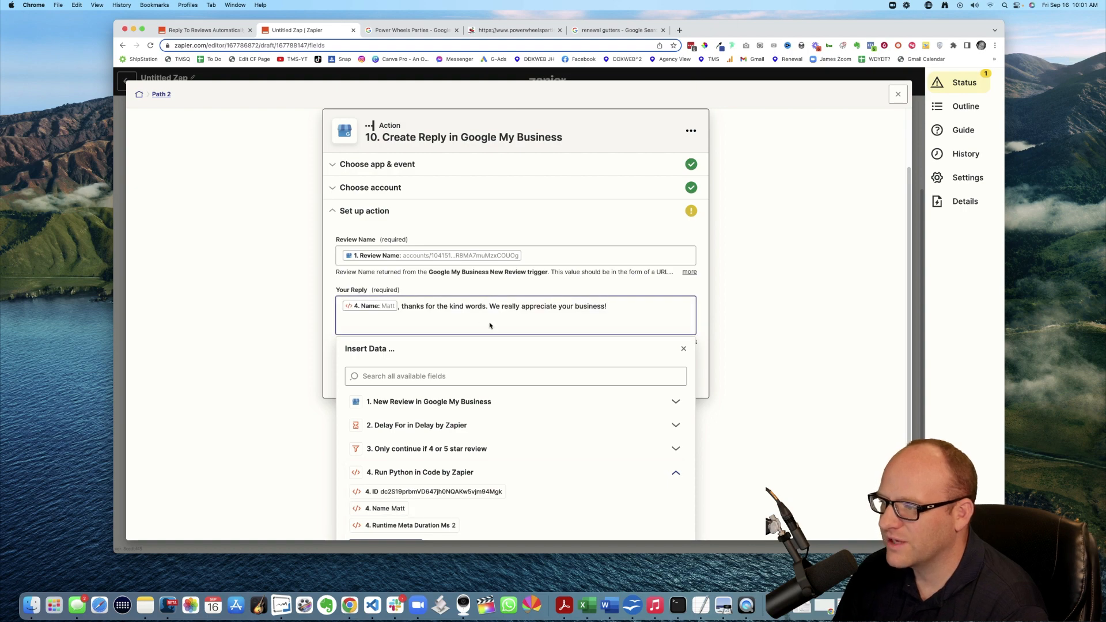
{"action": "left_click", "coordinate": [293, 338]}
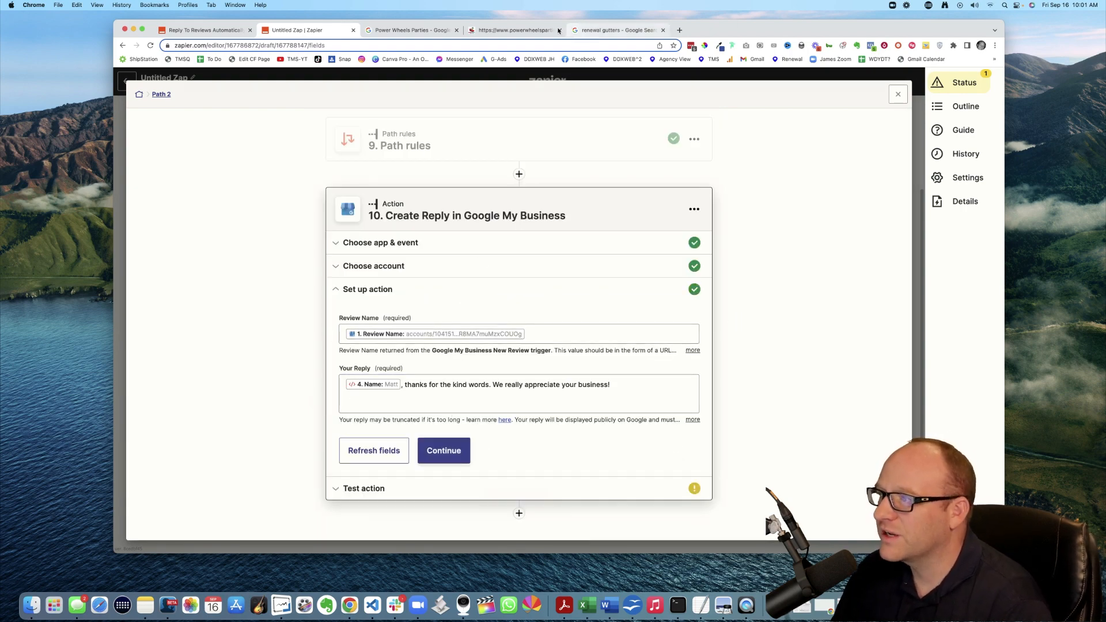
Test Path 2's Create Reply action and check the owner response in the reloaded Power Wheels Parties Google reviews
{"action": "left_click", "coordinate": [521, 32]}
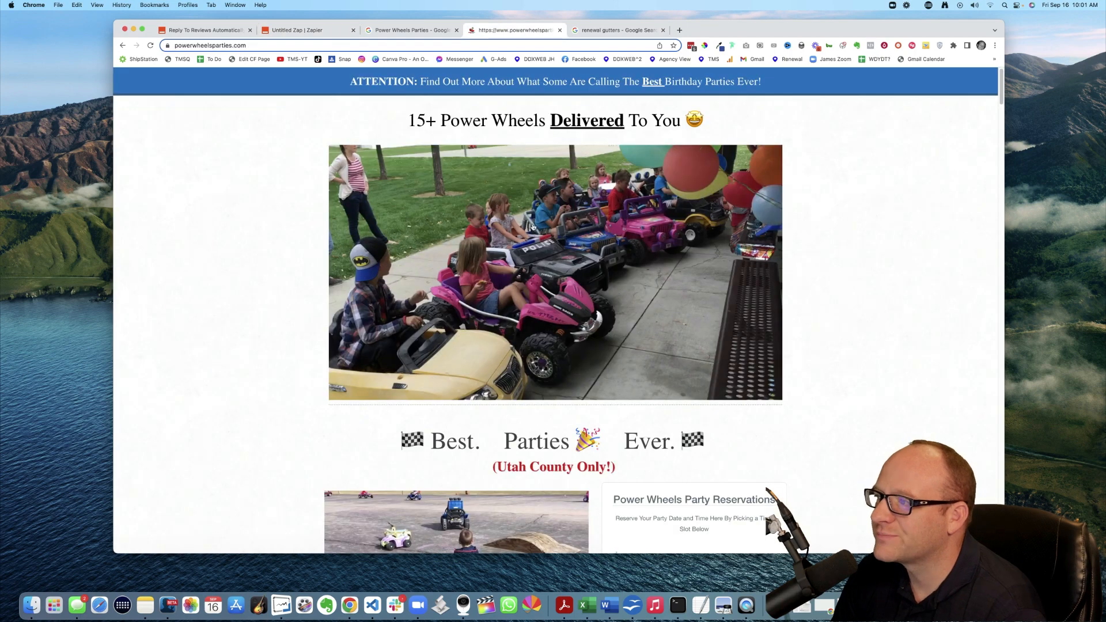
{"action": "left_click", "coordinate": [423, 35]}
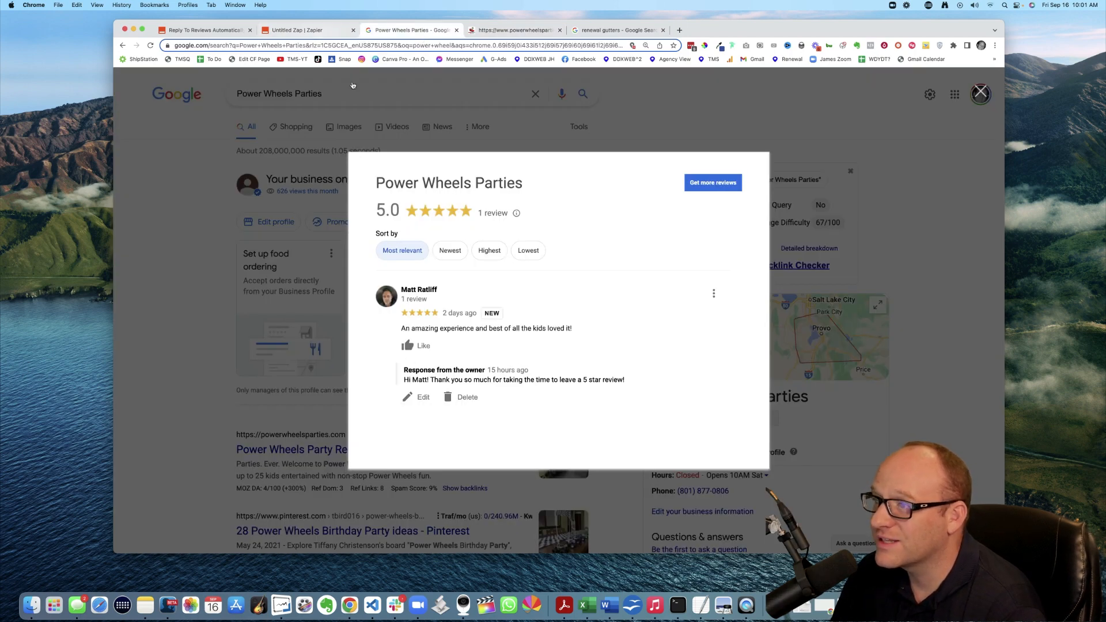
{"action": "left_click", "coordinate": [297, 30]}
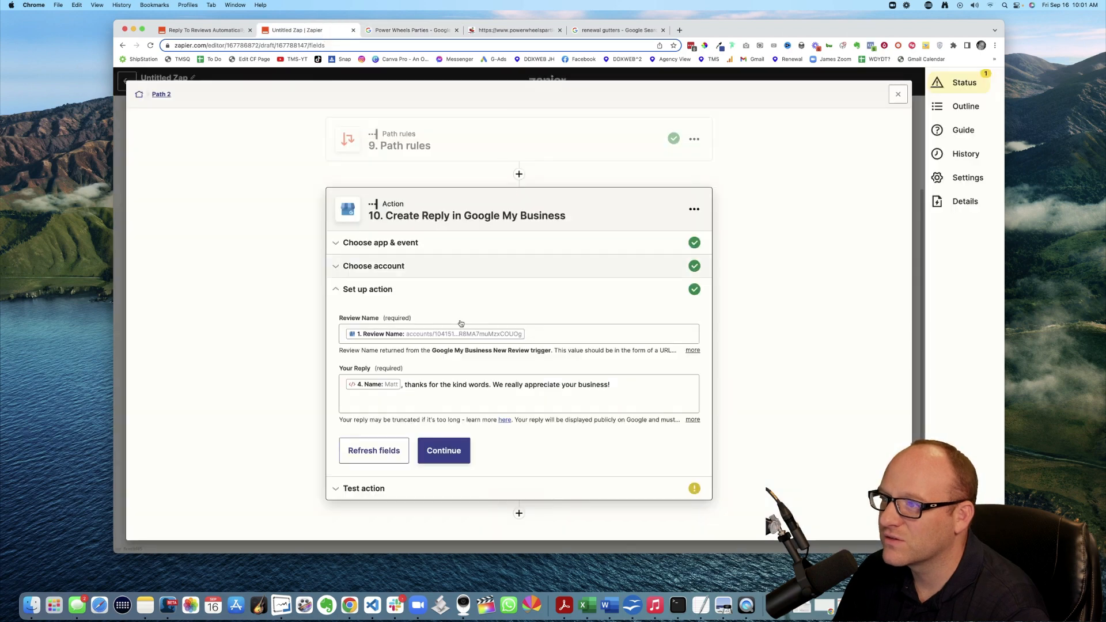
{"action": "left_click", "coordinate": [445, 456]}
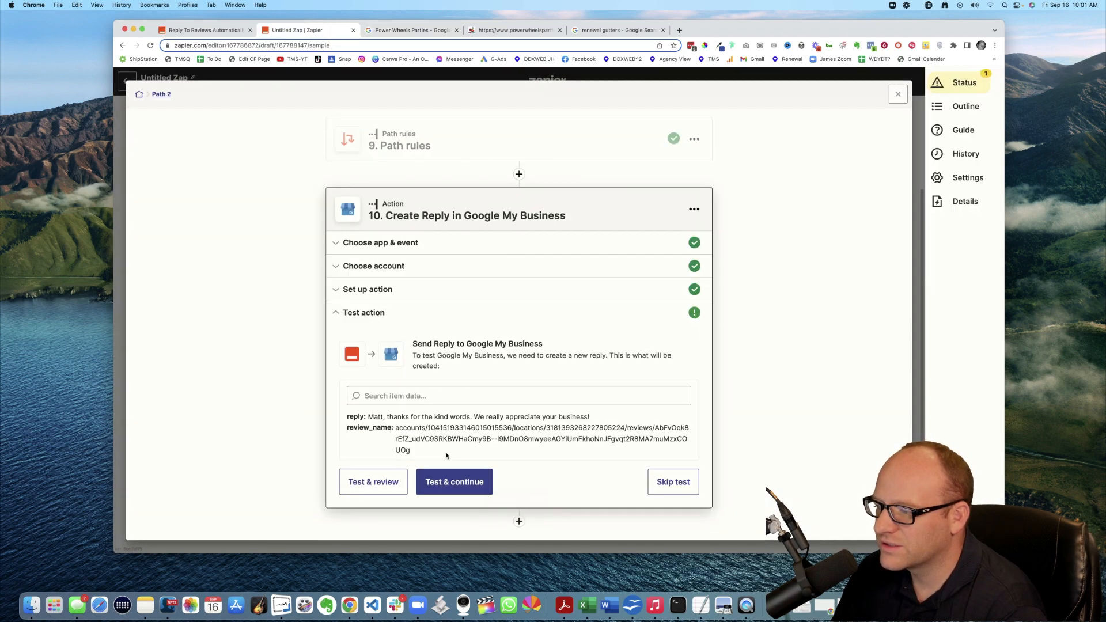
{"action": "left_click", "coordinate": [431, 487]}
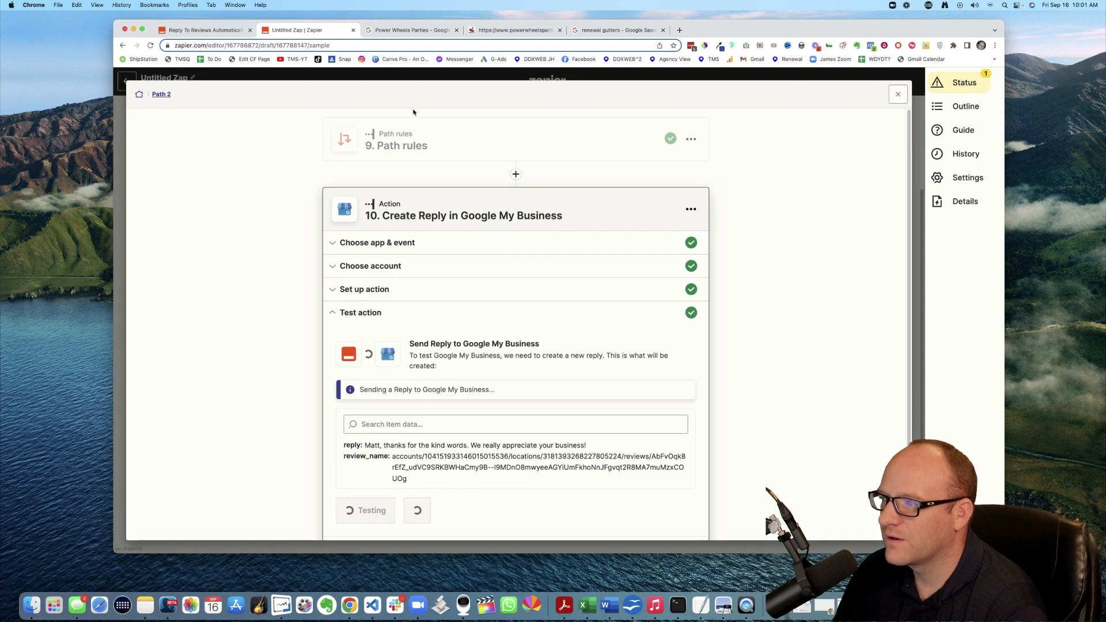
{"action": "left_click", "coordinate": [419, 30]}
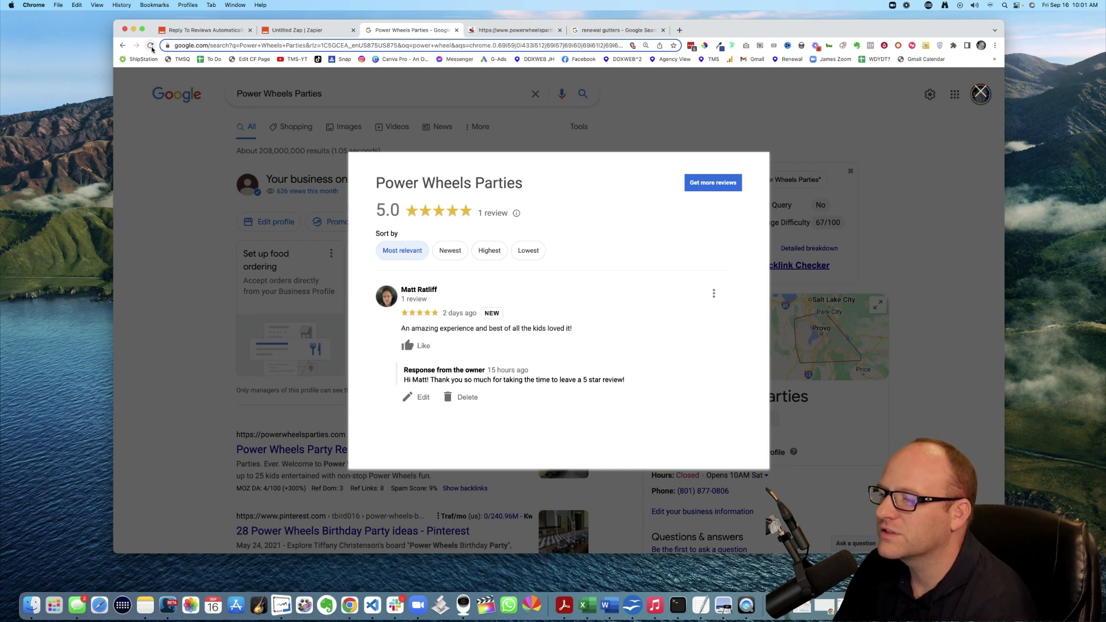
{"action": "left_click", "coordinate": [150, 46]}
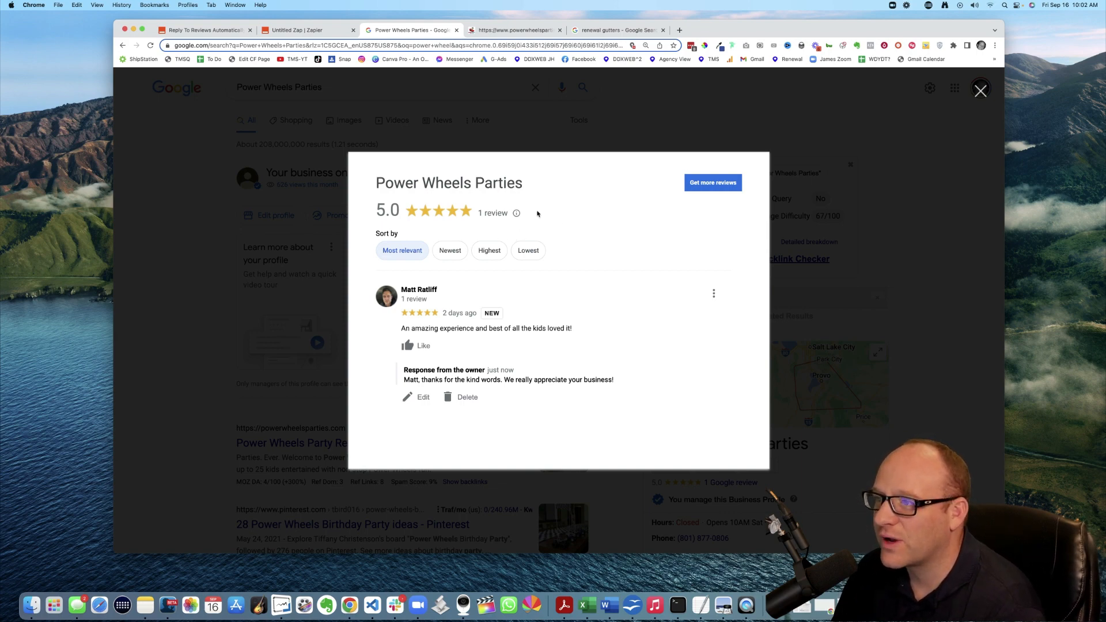
Open Path 1 from the Zap overview, continue past its rules and choose Google My Business as the action's app
{"action": "left_click", "coordinate": [302, 29]}
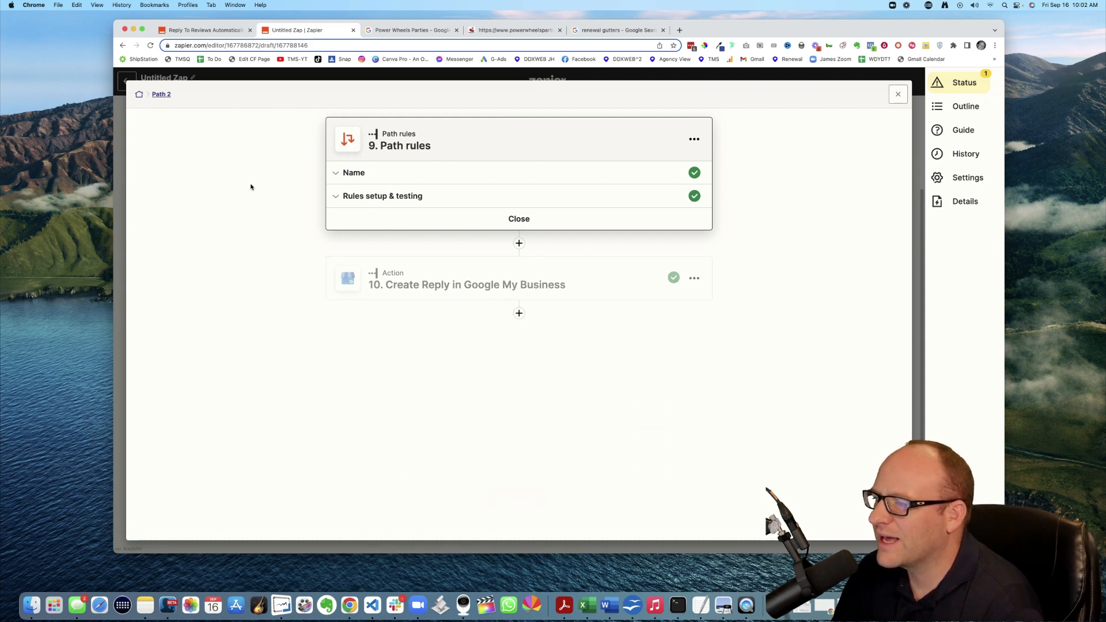
{"action": "left_click", "coordinate": [140, 94]}
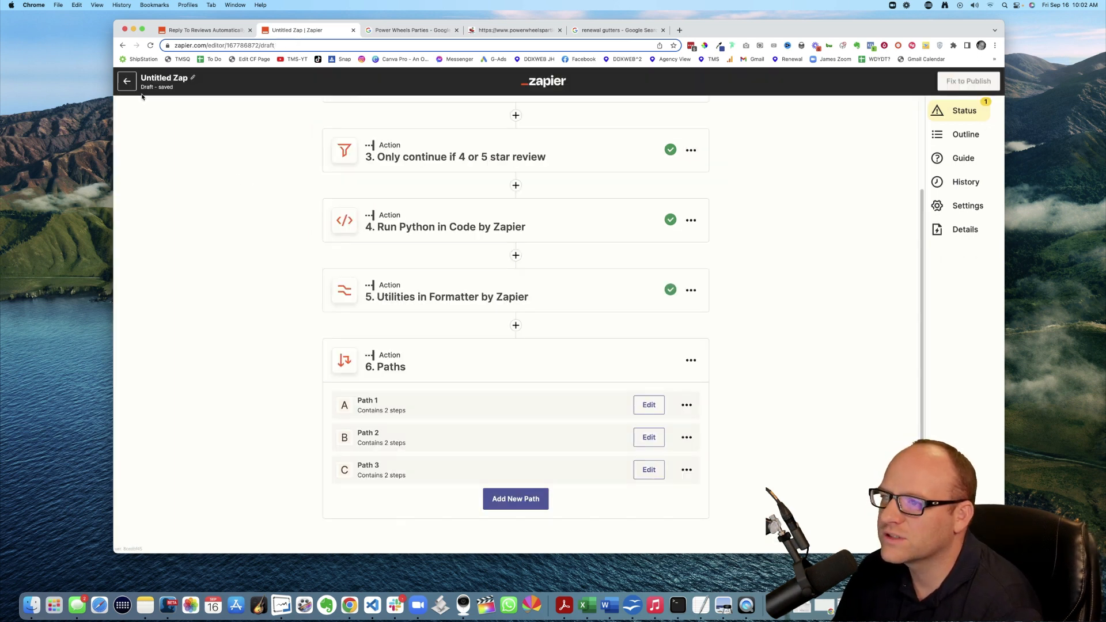
{"action": "left_click", "coordinate": [649, 406]}
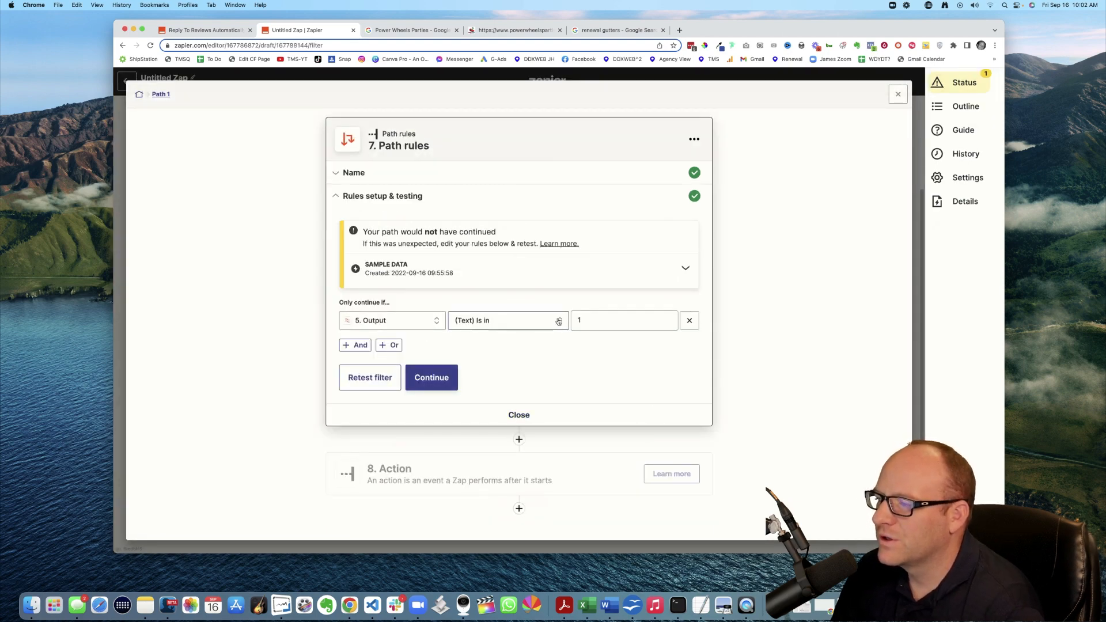
{"action": "left_click", "coordinate": [439, 383]}
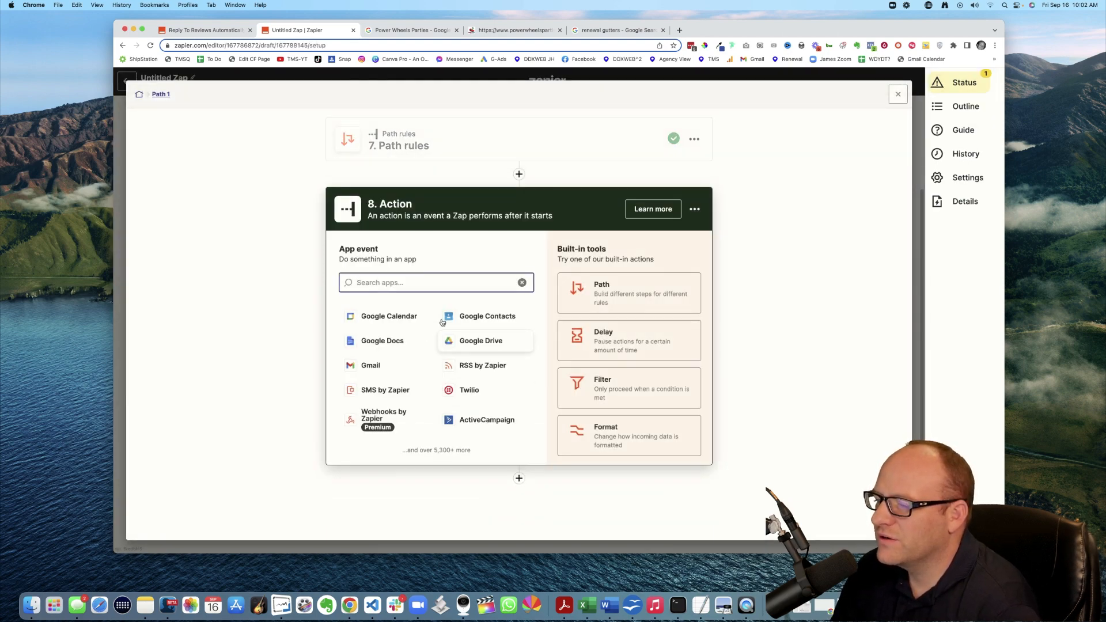
{"action": "type", "text": "google ma"}
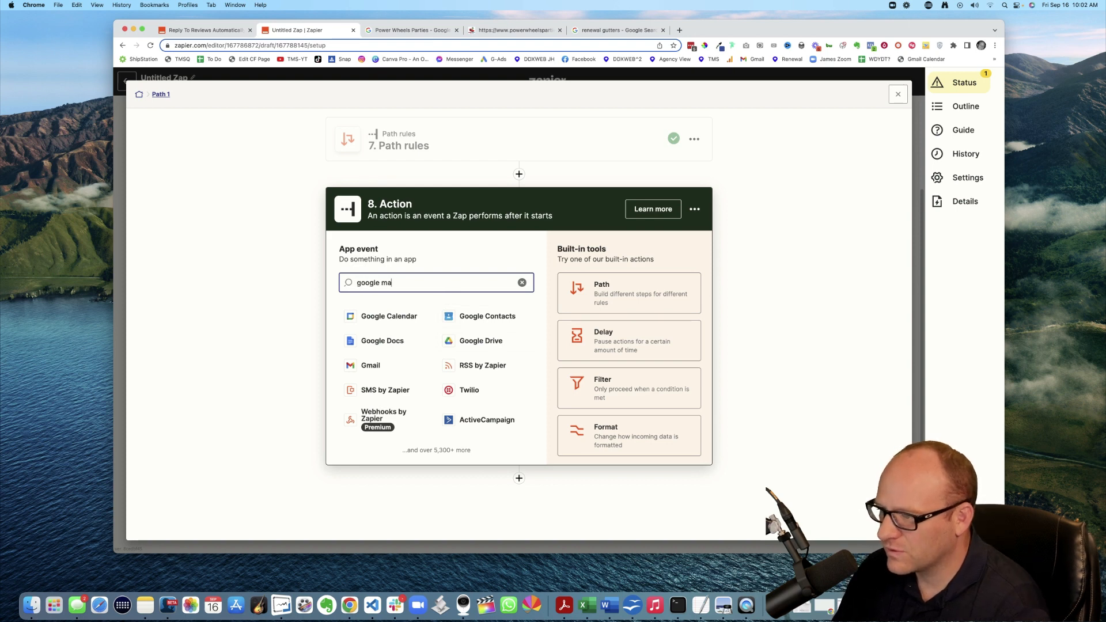
{"action": "key", "text": "BackSpace"}
{"action": "type", "text": "uy bu"}
{"action": "type", "text": "y"}
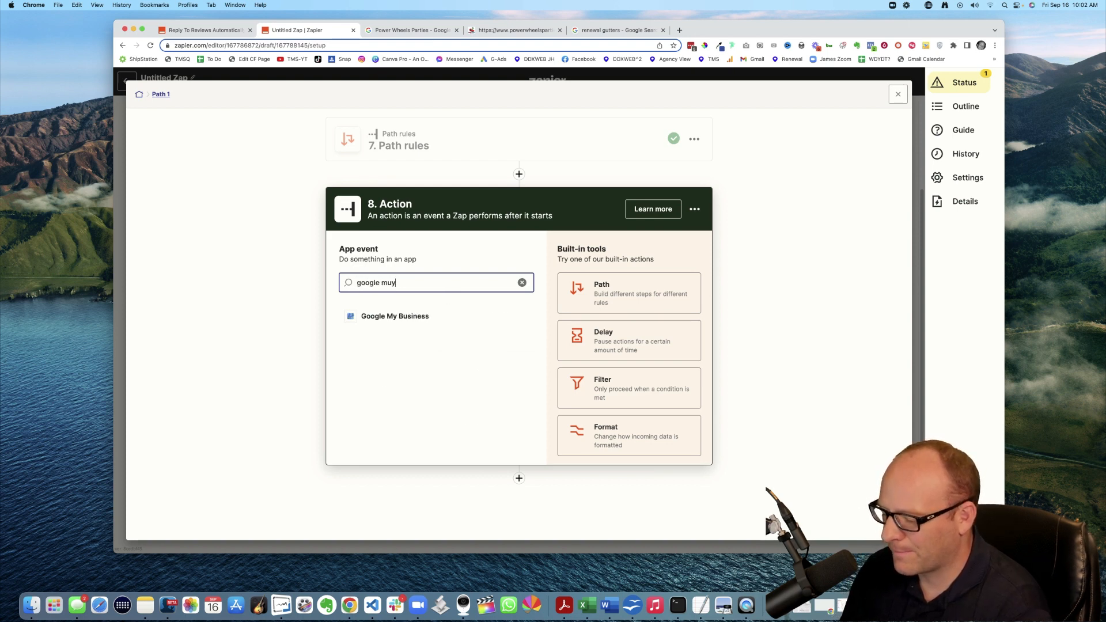
{"action": "type", "text": "y business"}
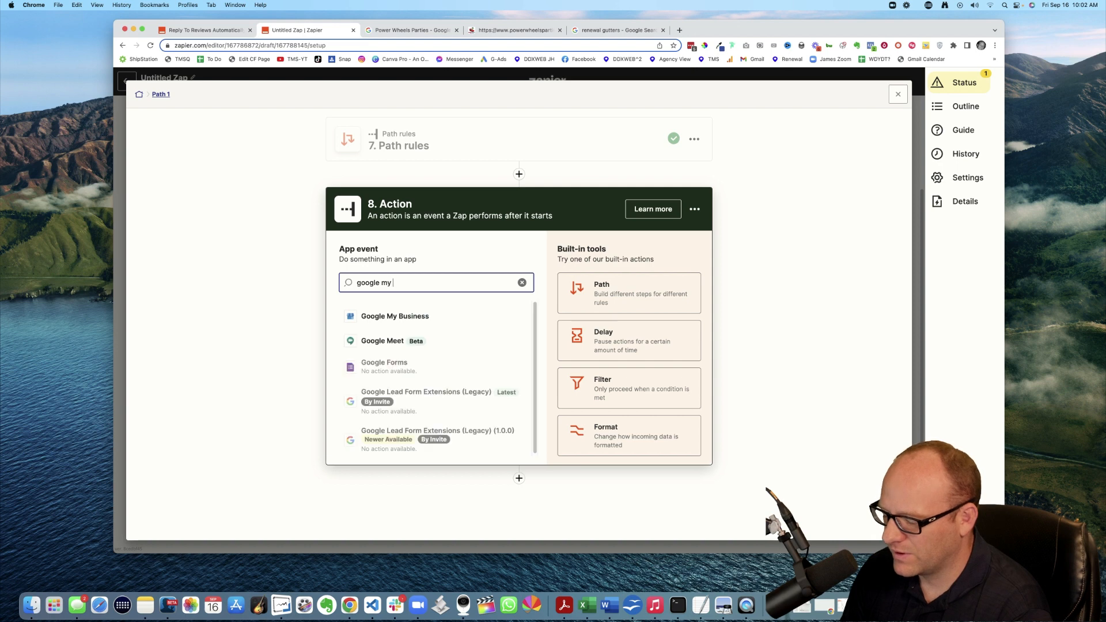
{"action": "left_click", "coordinate": [412, 316]}
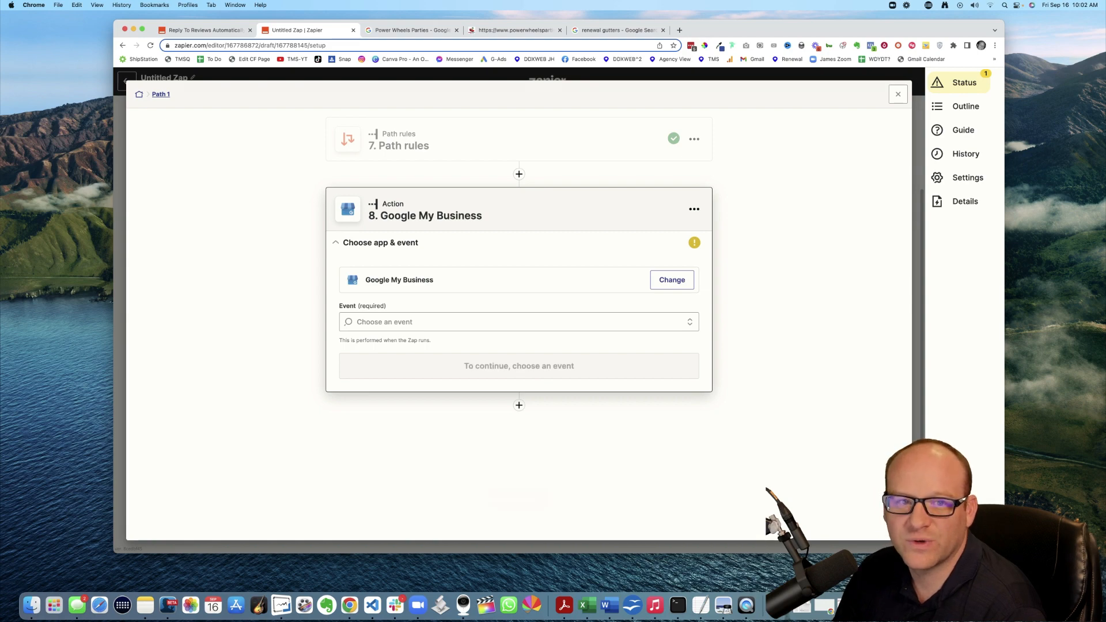
Examine the Smarter Review Requests workflow diagram image and return to the Zap
{"action": "left_click_drag", "start_coordinate": [0, 84], "coordinate": [479, 59]}
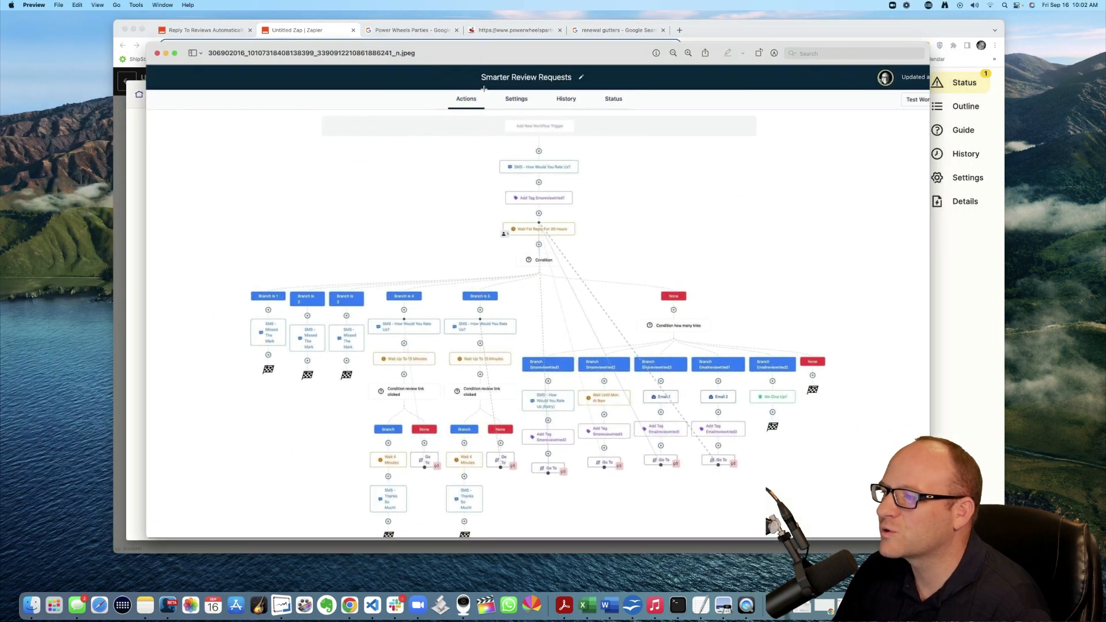
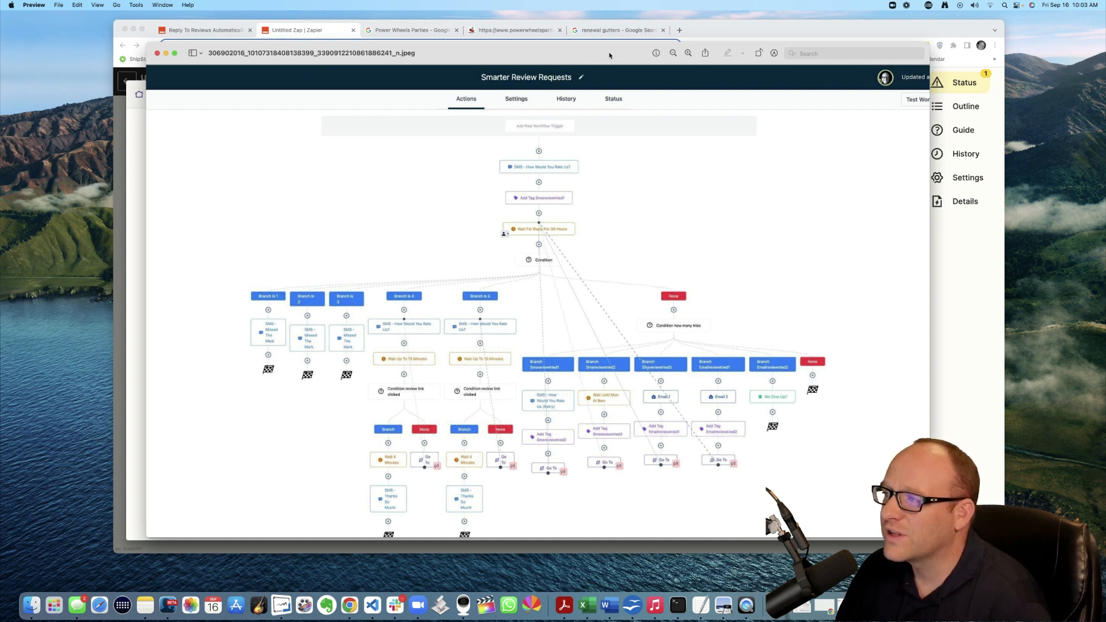
{"action": "key", "text": "super+w"}
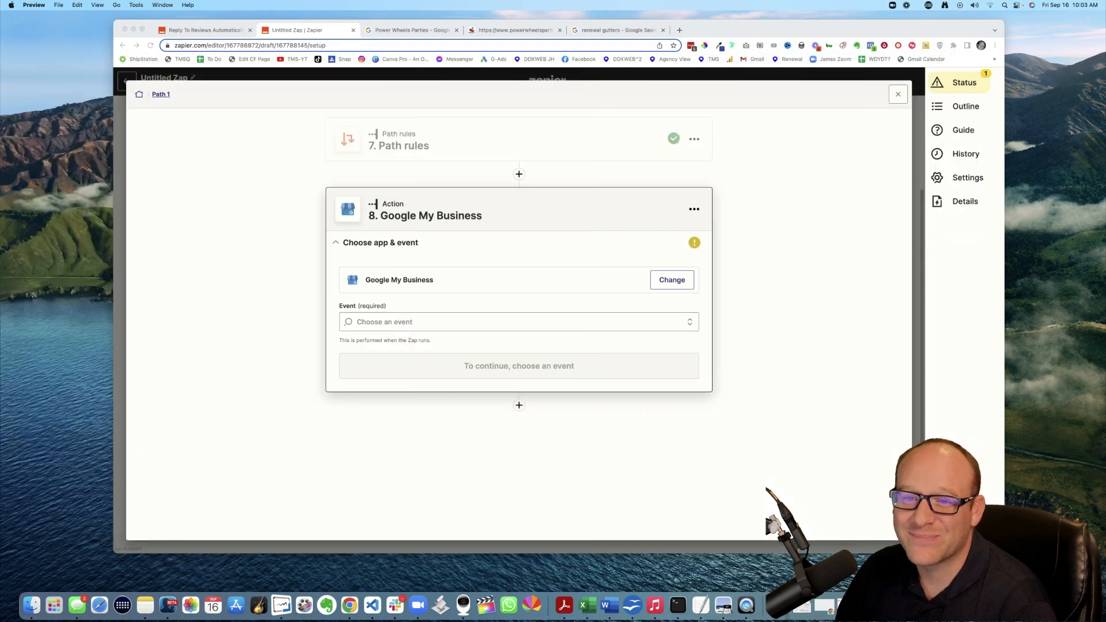
{"action": "left_click", "coordinate": [261, 238]}
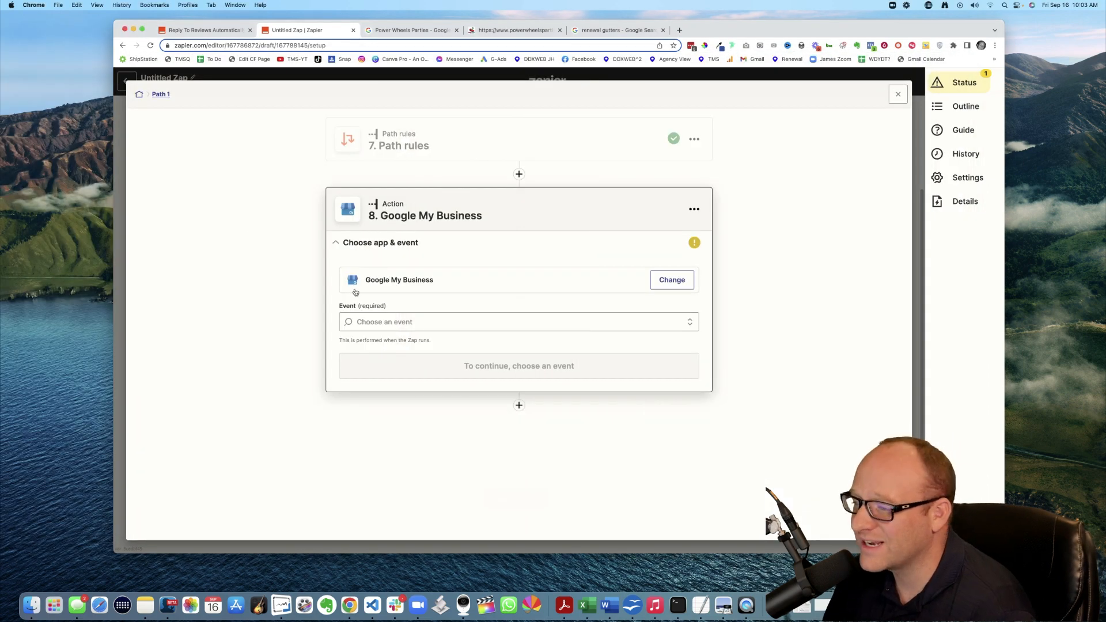
Set the event of Path 1's Google My Business action to Create Reply and choose the connected account
{"action": "left_click", "coordinate": [391, 324]}
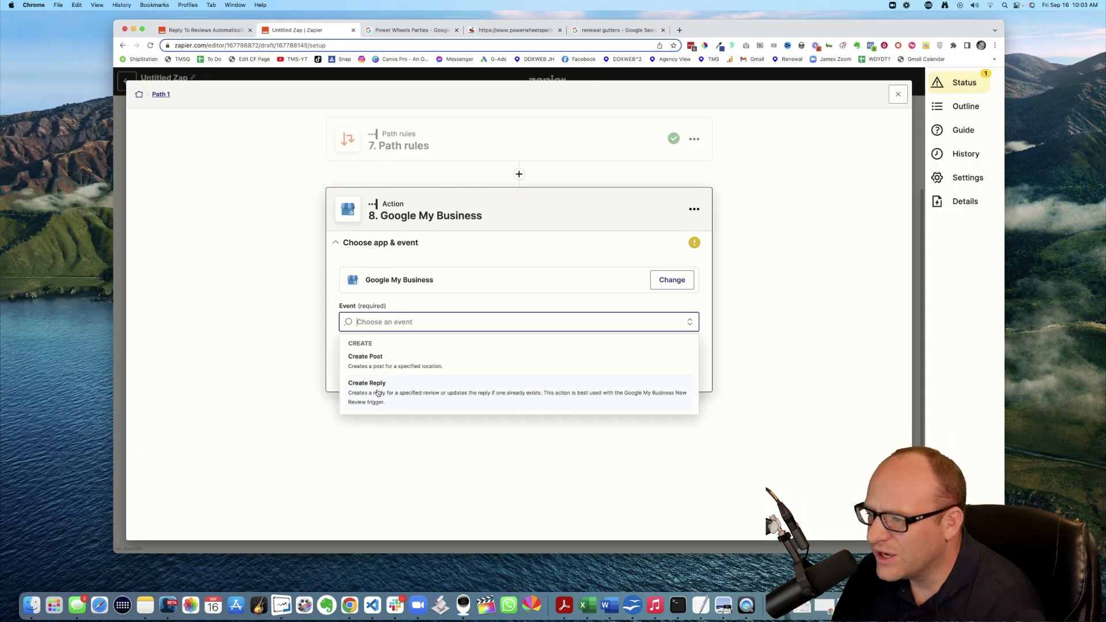
{"action": "left_click", "coordinate": [377, 394]}
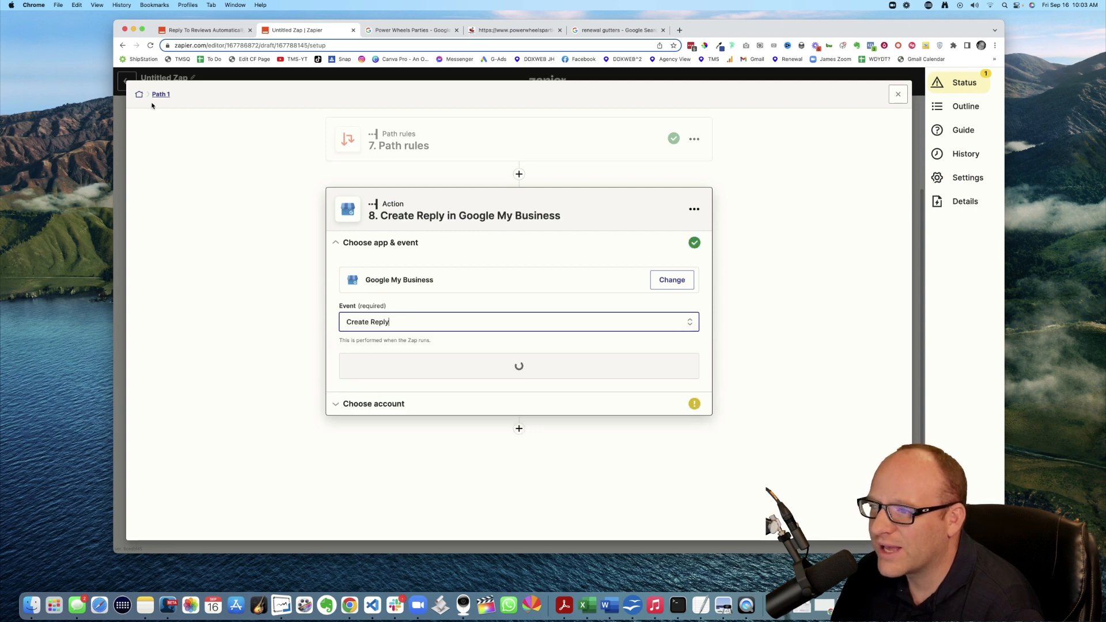
{"action": "left_click", "coordinate": [452, 374]}
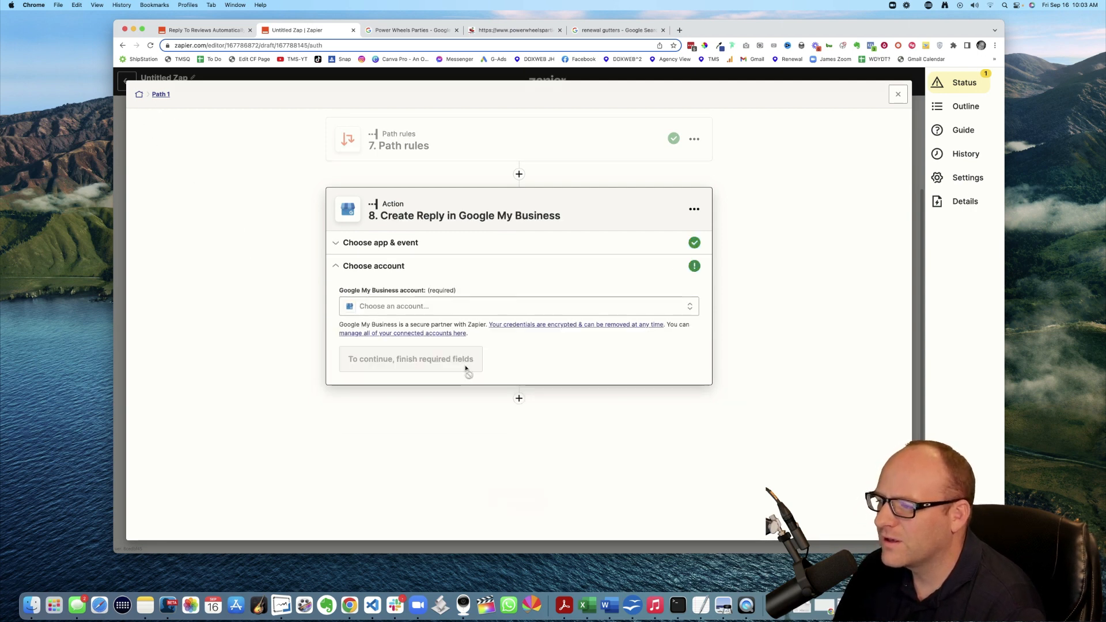
{"action": "left_click", "coordinate": [413, 308]}
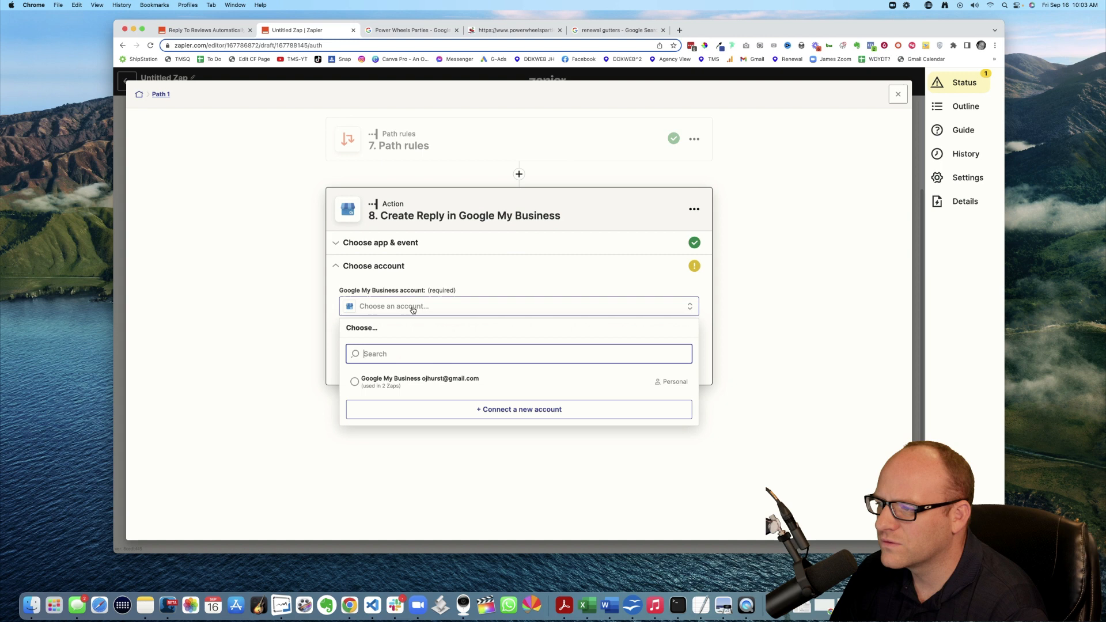
{"action": "left_click", "coordinate": [389, 384]}
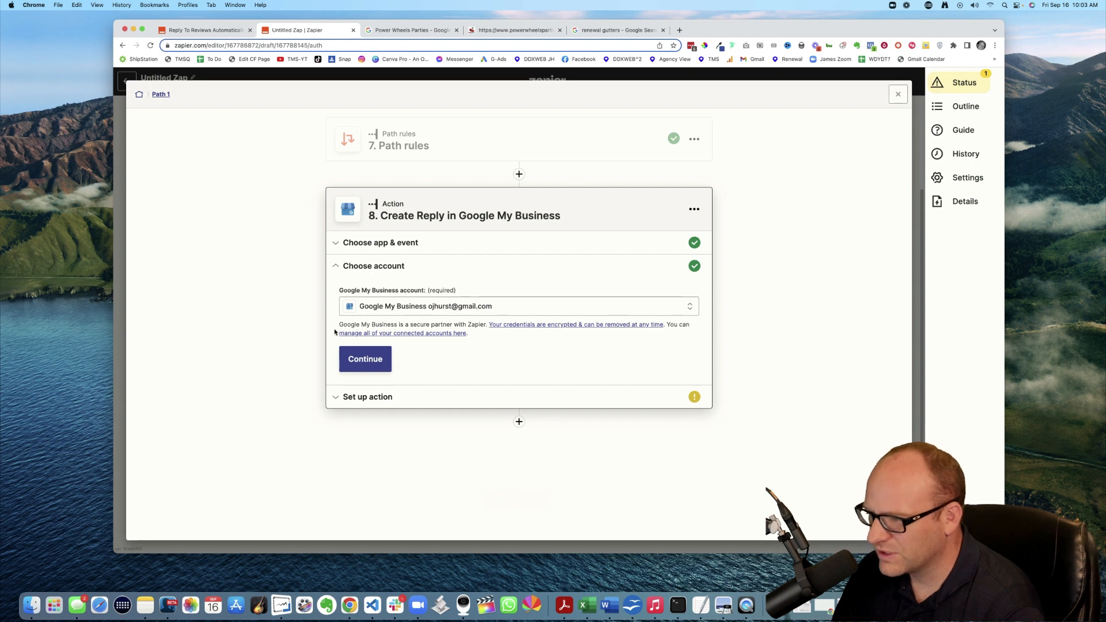
{"action": "left_click", "coordinate": [370, 361]}
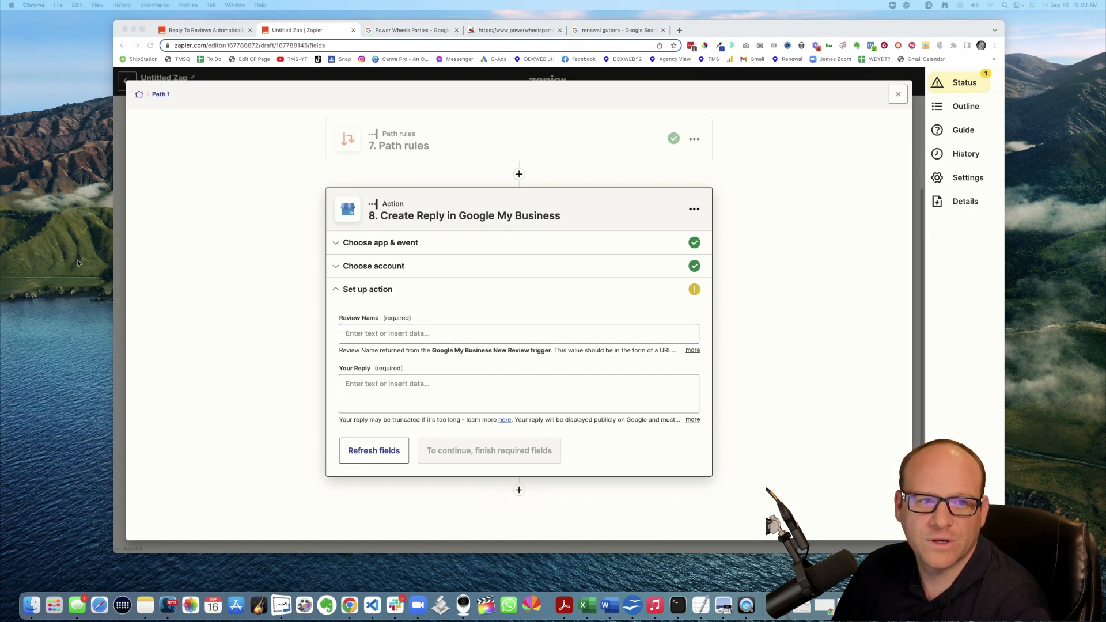
Fill Path 1's Review Name with the Review Name value from the New Review trigger
{"action": "left_click", "coordinate": [412, 334]}
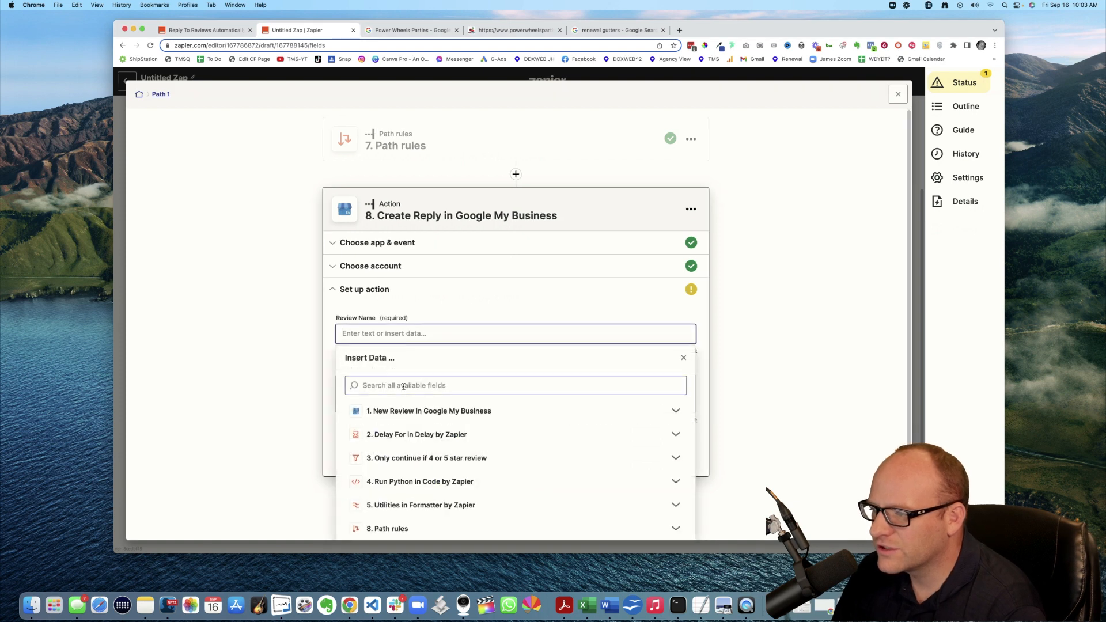
{"action": "left_click", "coordinate": [400, 412]}
{"action": "left_click", "coordinate": [403, 447]}
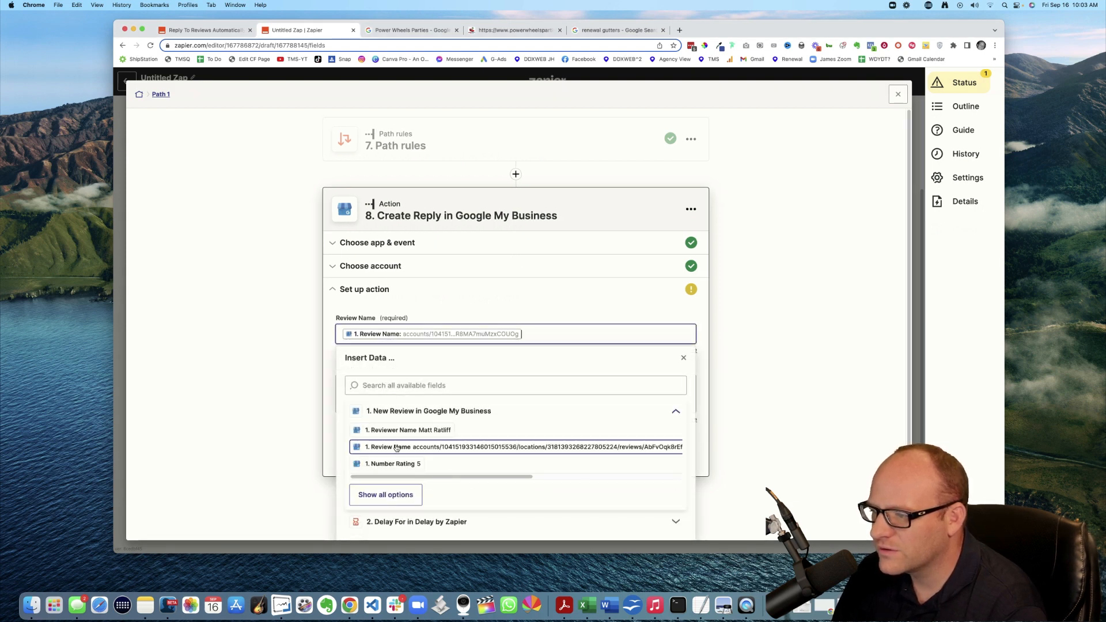
{"action": "left_click", "coordinate": [293, 337]}
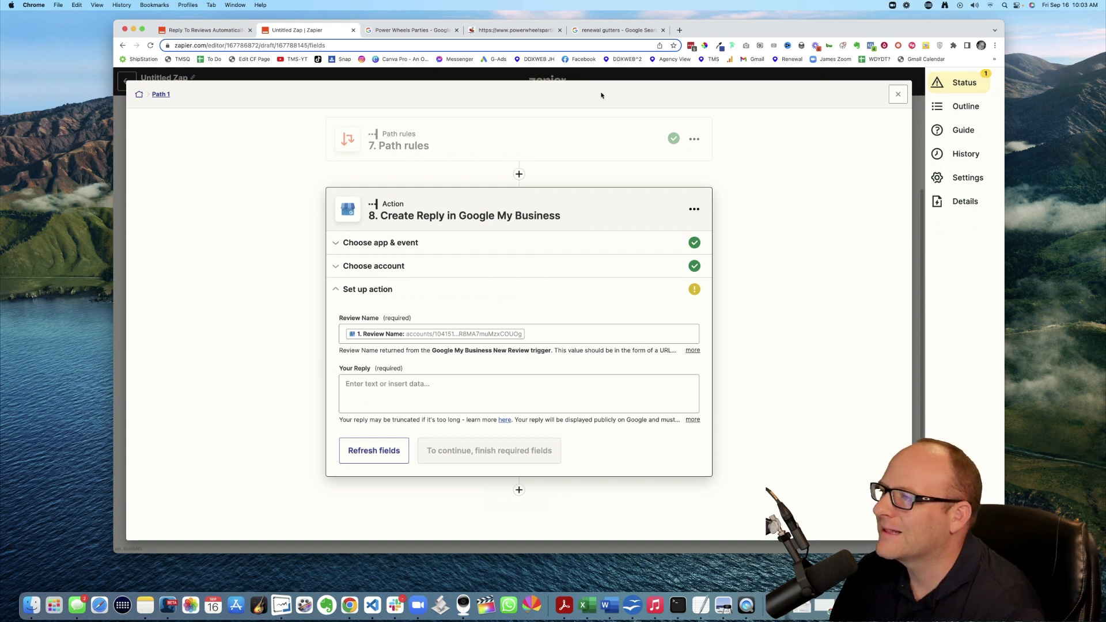
Look through the owner responses in Renewal Gutters' Google reviews and copy the one reading "thanks so much! We really appreciate your business."
{"action": "left_click", "coordinate": [625, 36]}
{"action": "scroll", "coordinate": [586, 248], "scroll_direction": "down", "scroll_amount": 5}
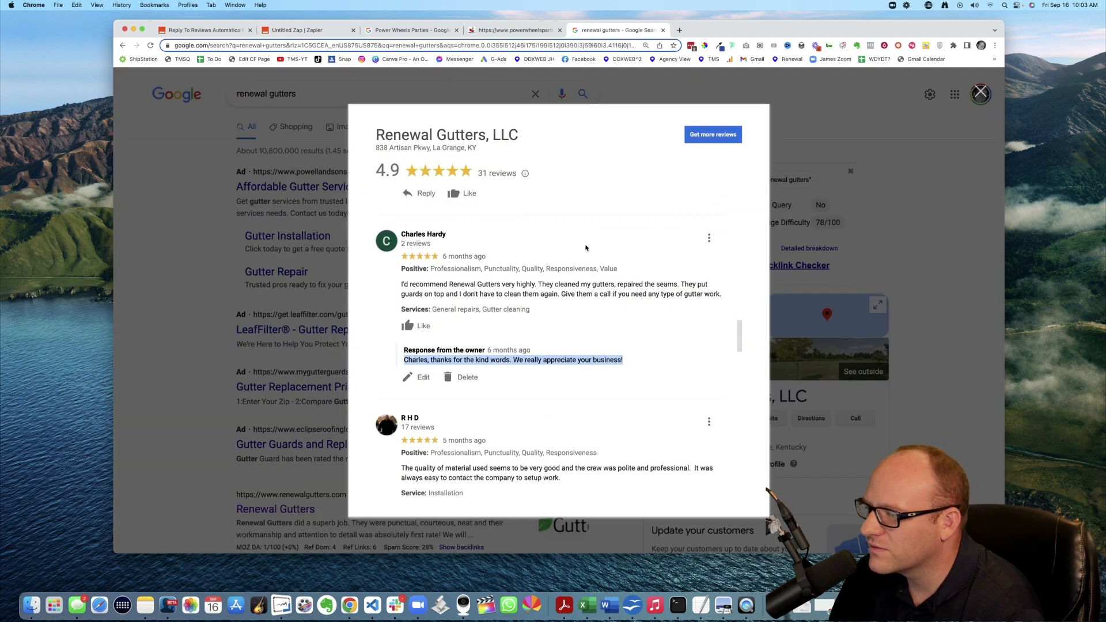
{"action": "scroll", "coordinate": [585, 247], "scroll_direction": "down", "scroll_amount": 5}
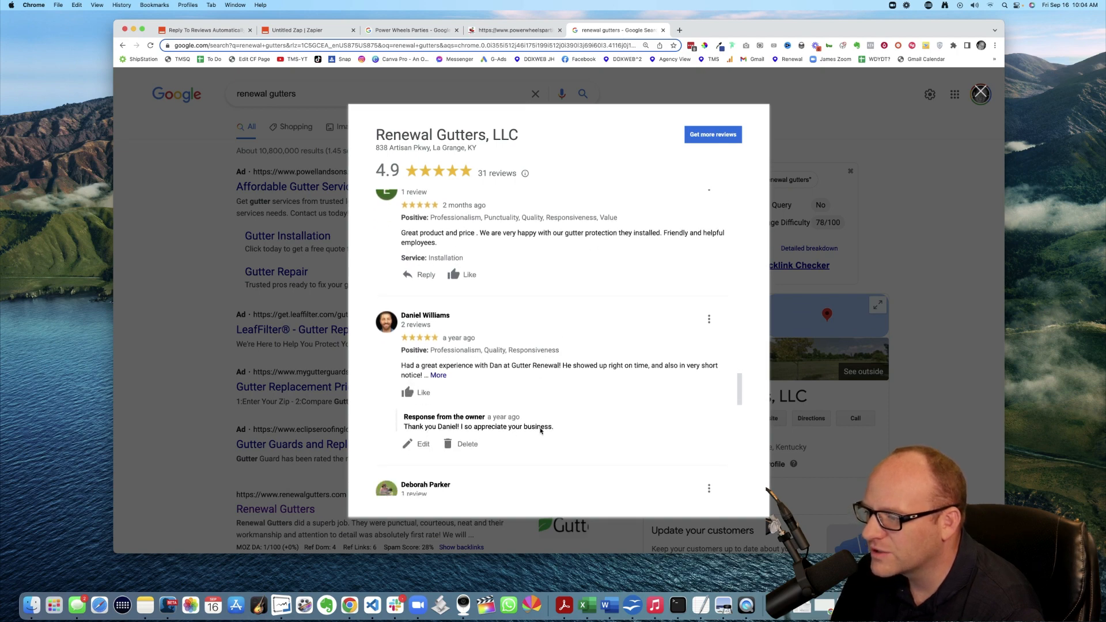
{"action": "scroll", "coordinate": [550, 426], "scroll_direction": "down", "scroll_amount": 3}
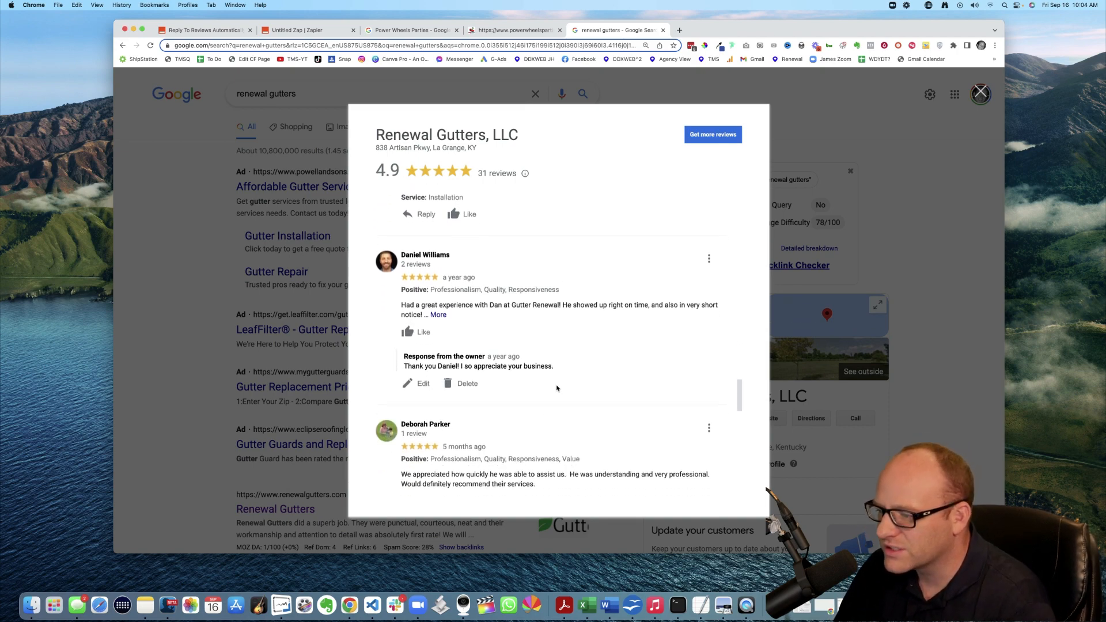
{"action": "scroll", "coordinate": [557, 388], "scroll_direction": "down", "scroll_amount": 10}
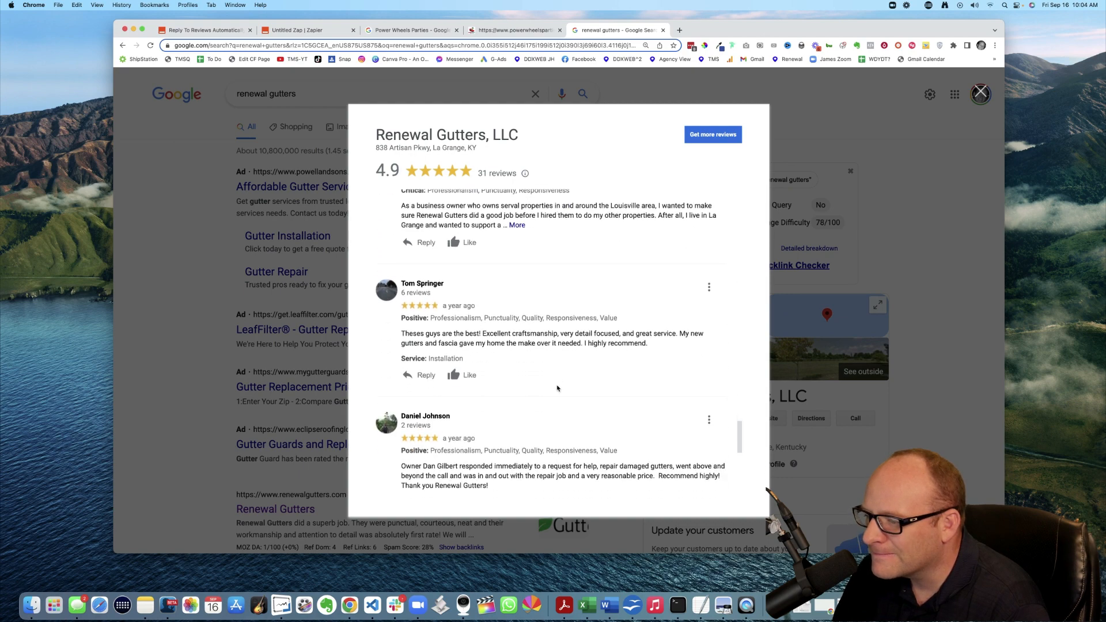
{"action": "scroll", "coordinate": [557, 388], "scroll_direction": "down", "scroll_amount": 1}
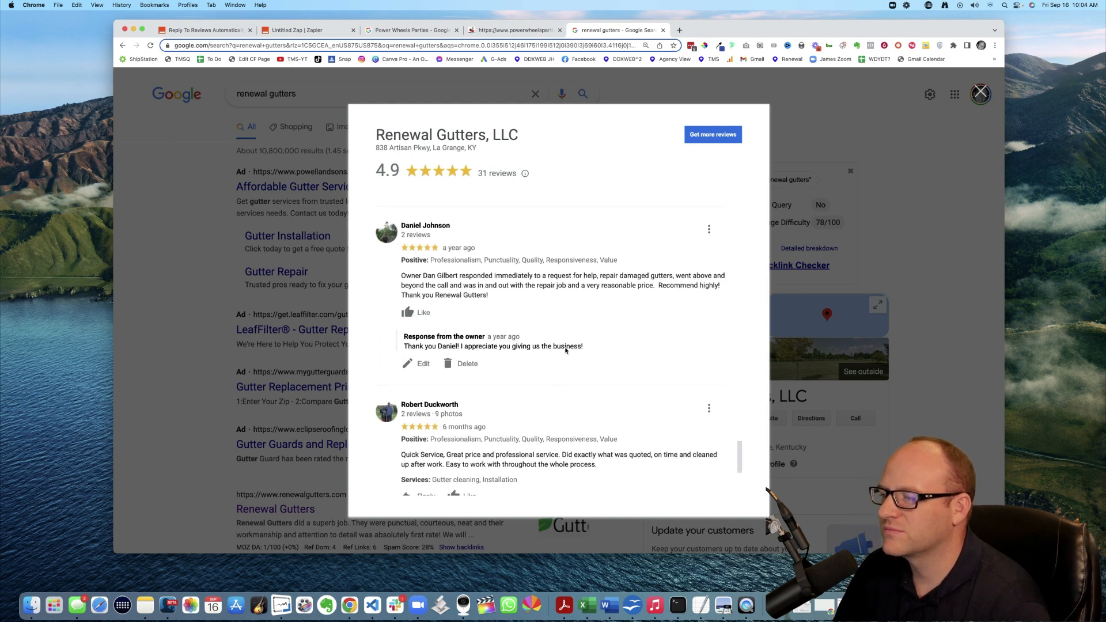
{"action": "scroll", "coordinate": [549, 338], "scroll_direction": "down", "scroll_amount": 5}
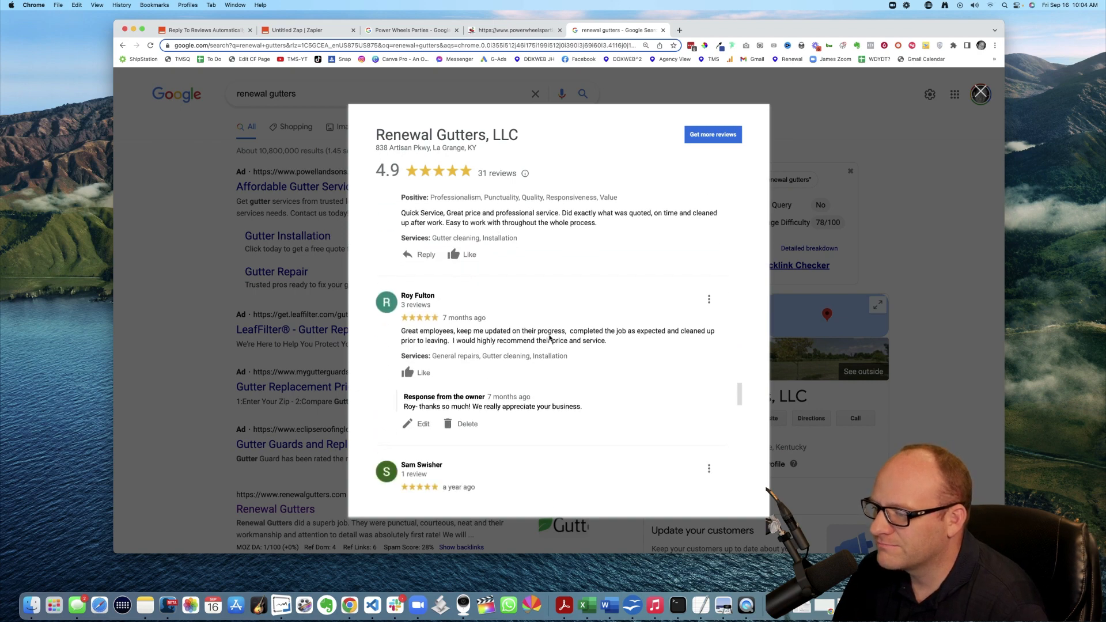
{"action": "scroll", "coordinate": [549, 338], "scroll_direction": "up", "scroll_amount": 1}
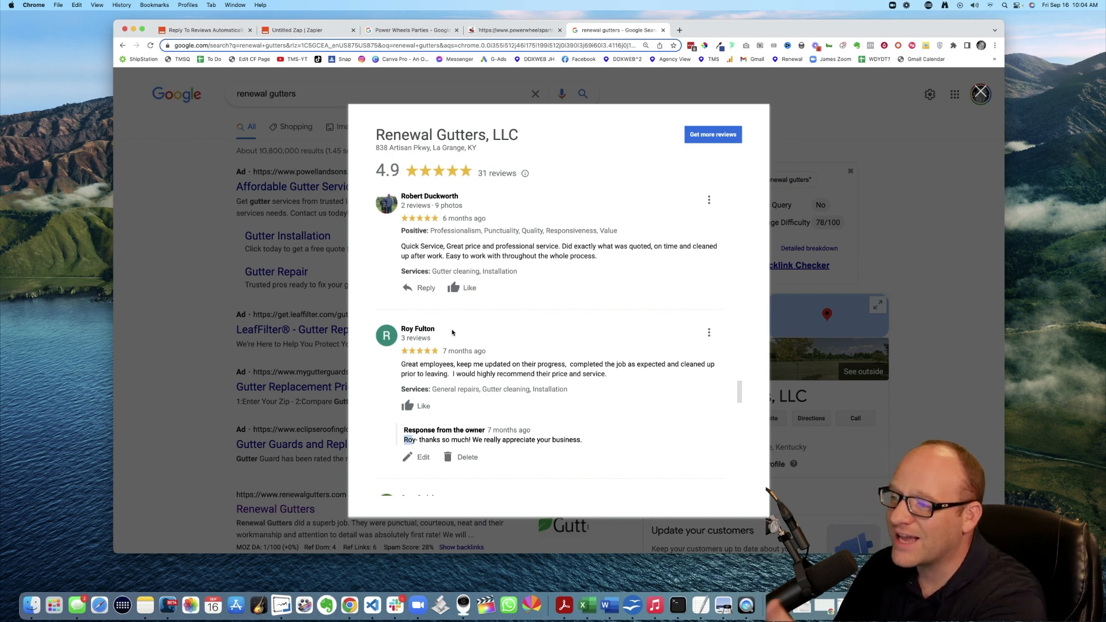
{"action": "scroll", "coordinate": [428, 426], "scroll_direction": "up", "scroll_amount": 5}
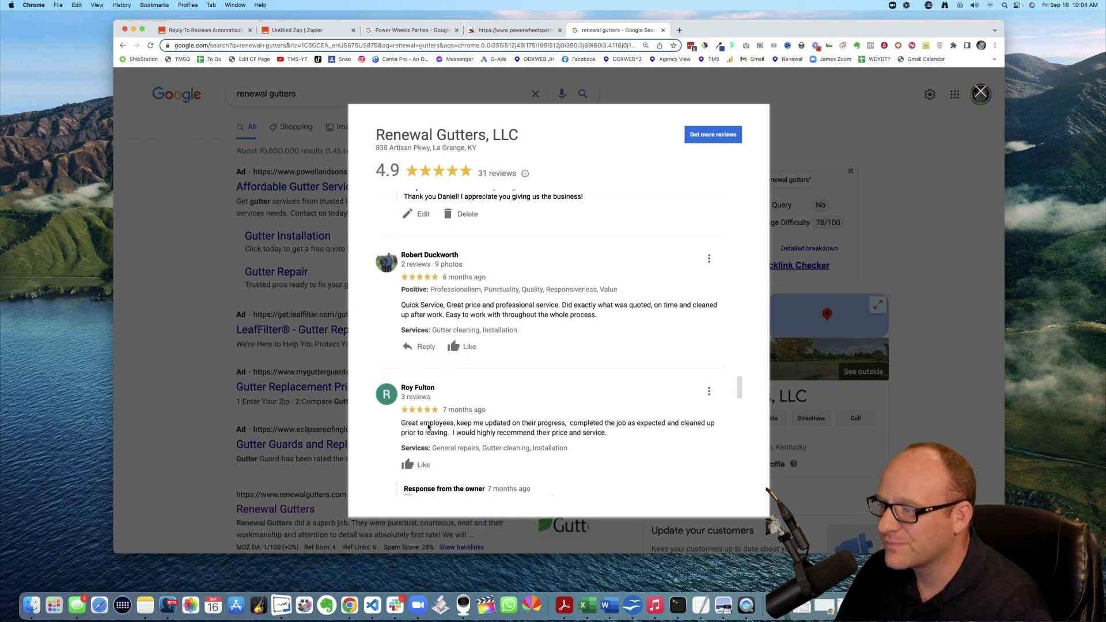
{"action": "scroll", "coordinate": [428, 426], "scroll_direction": "down", "scroll_amount": 2}
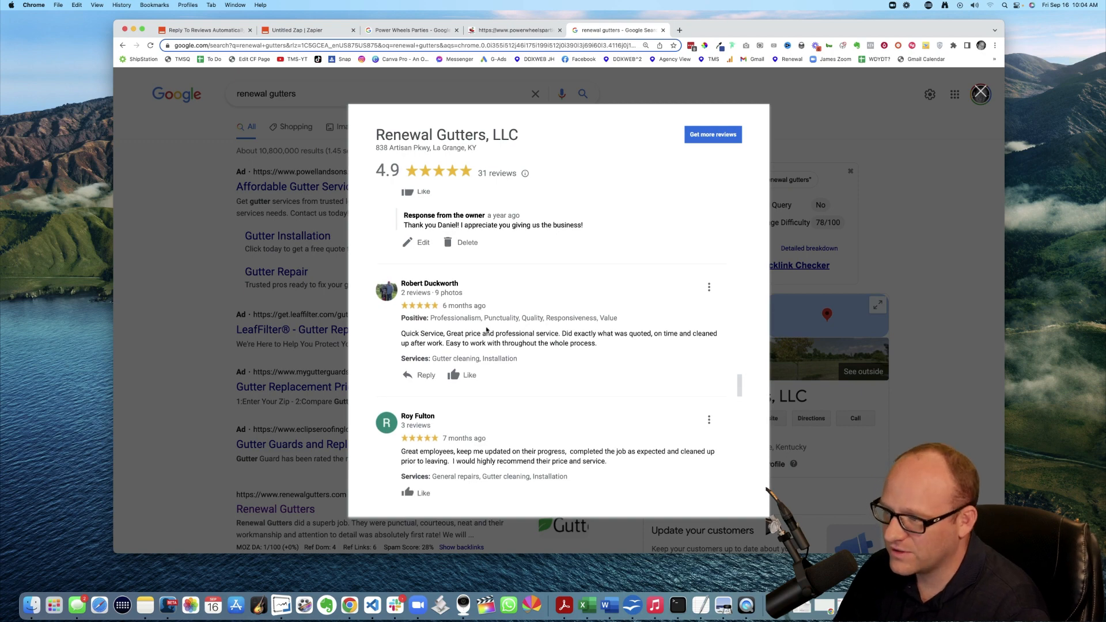
{"action": "scroll", "coordinate": [461, 412], "scroll_direction": "down", "scroll_amount": 3}
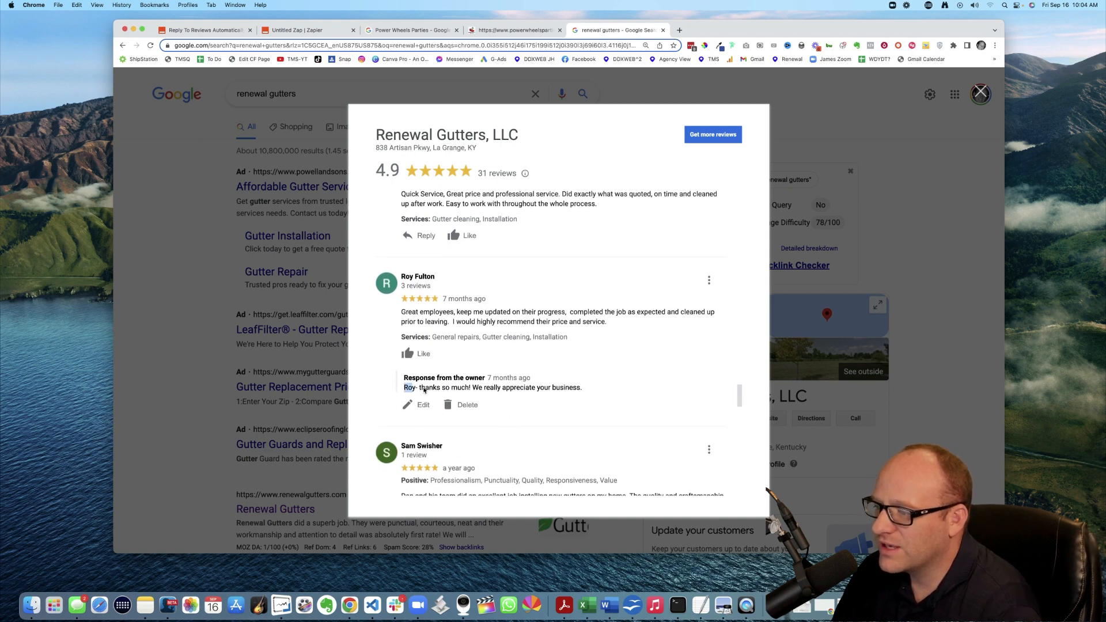
{"action": "triple_click", "coordinate": [508, 390]}
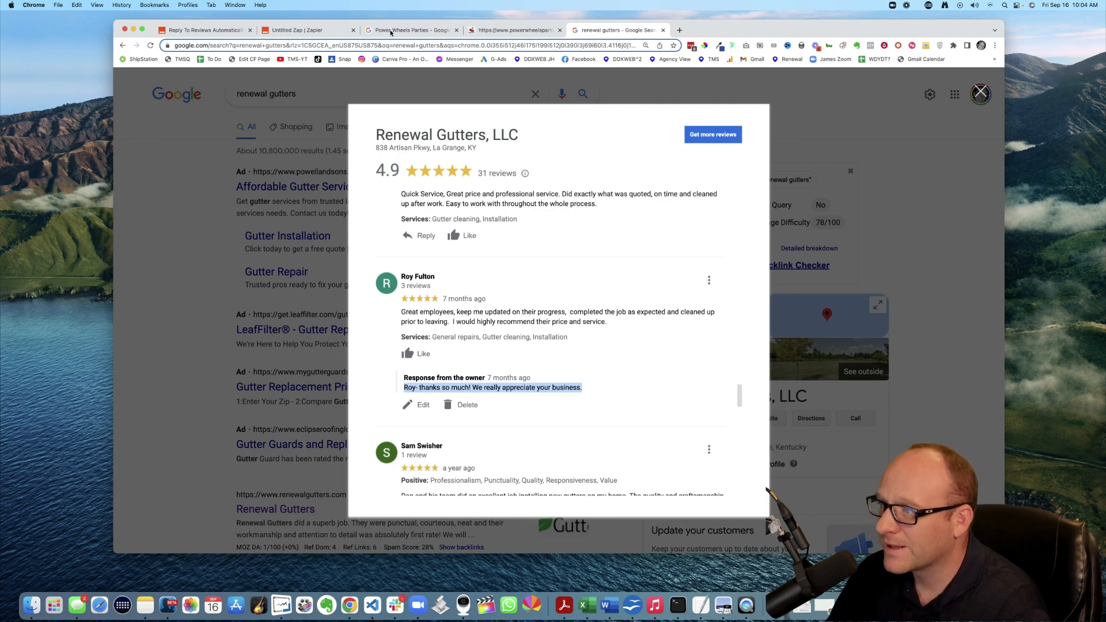
Fill Path 1's Your Reply with the copied response and remove the reviewer's name, leaving "- thanks so much! We really appreciate your business."
{"action": "left_click", "coordinate": [304, 30]}
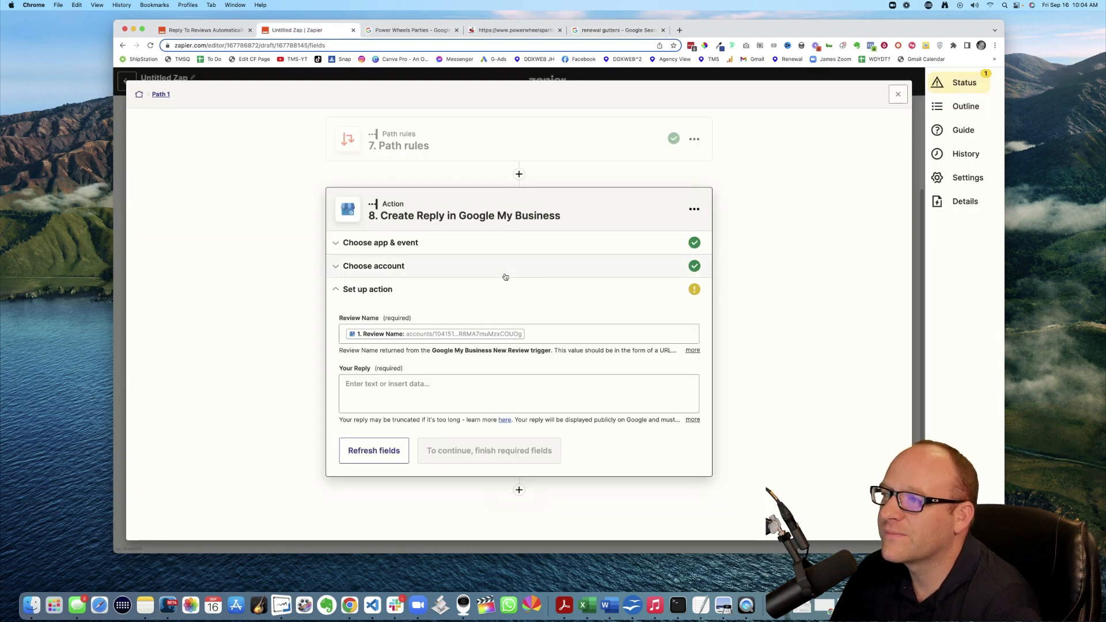
{"action": "left_click", "coordinate": [429, 395]}
{"action": "type", "text": "Roy- thanks so much! We really appreciate your business."}
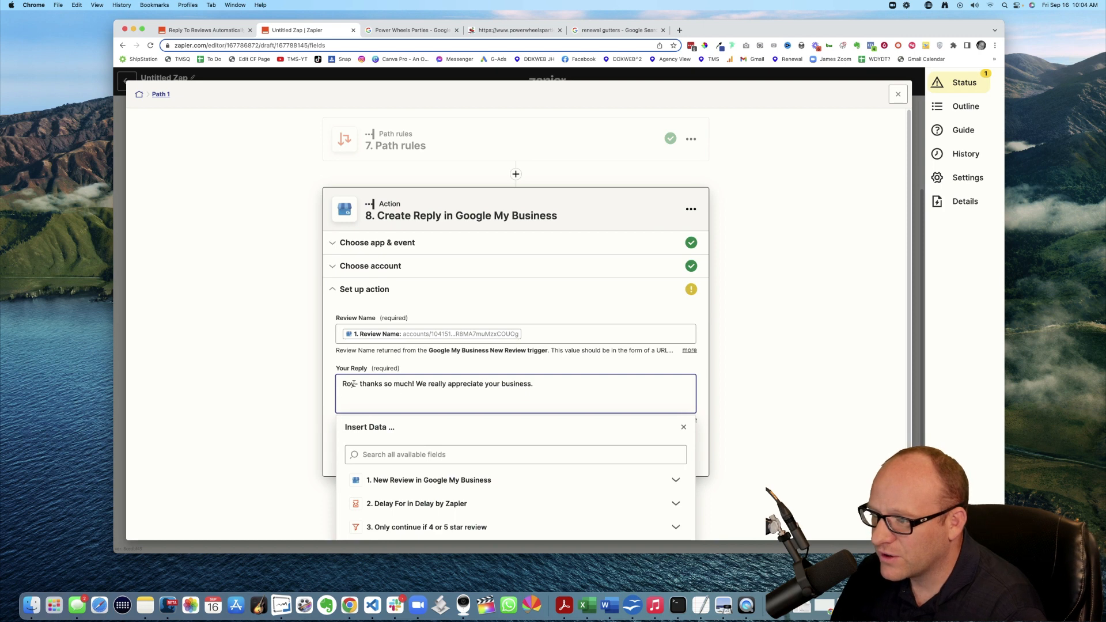
{"action": "key", "text": "BackSpace"}
{"action": "key", "text": "Delete"}
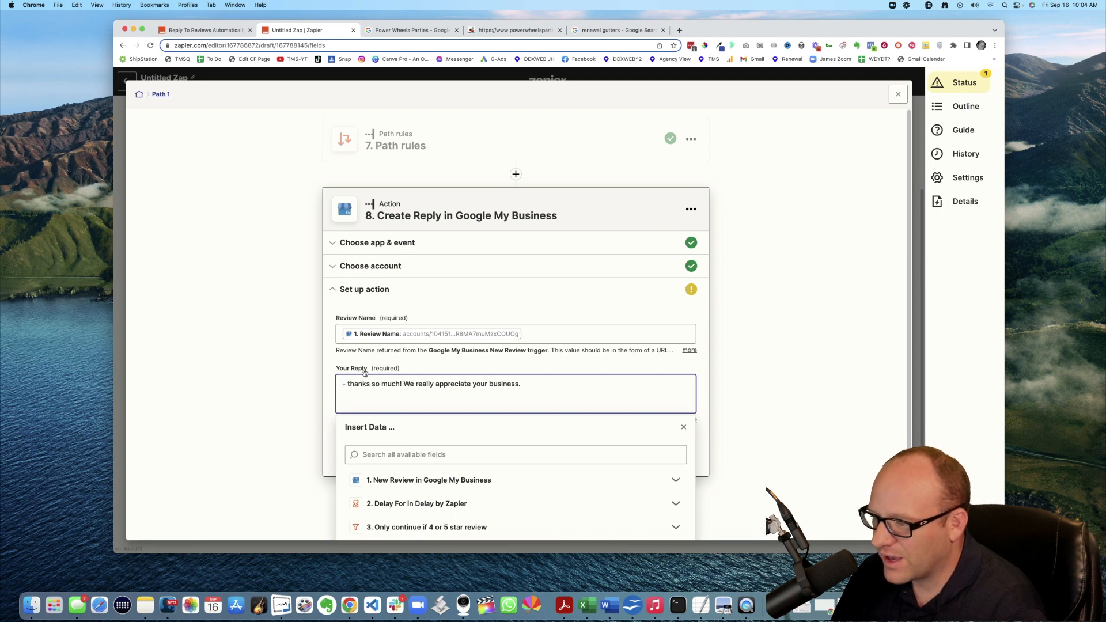
Insert the Name value from the Run Python step at the start of Path 1's reply text
{"action": "scroll", "coordinate": [447, 474], "scroll_direction": "down", "scroll_amount": 3}
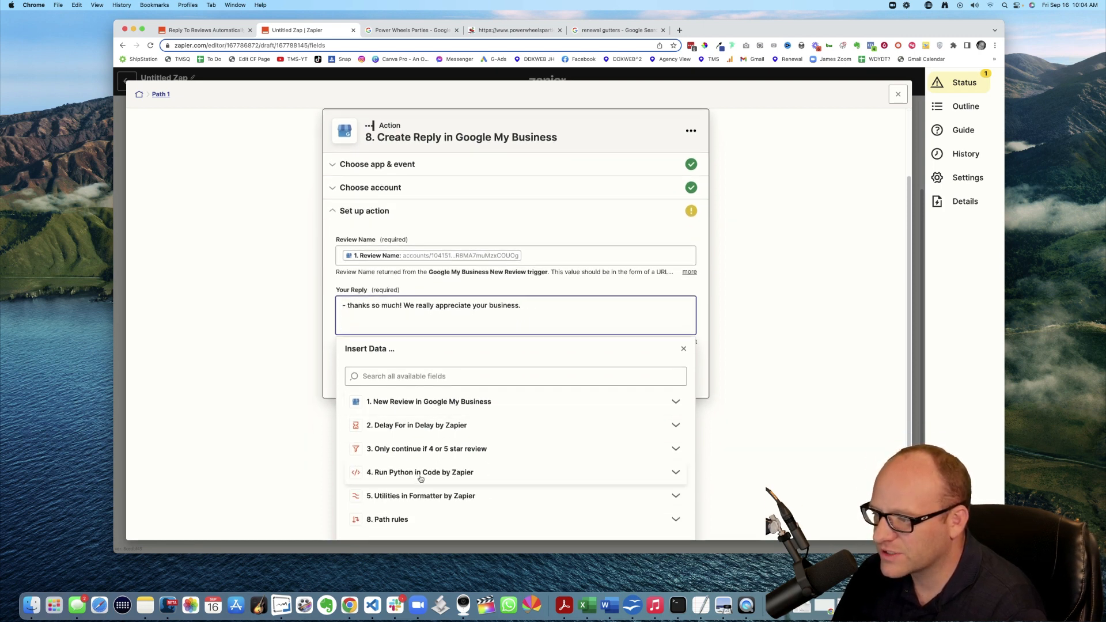
{"action": "left_click", "coordinate": [420, 472]}
{"action": "scroll", "coordinate": [469, 481], "scroll_direction": "down", "scroll_amount": 2}
{"action": "left_click", "coordinate": [391, 456]}
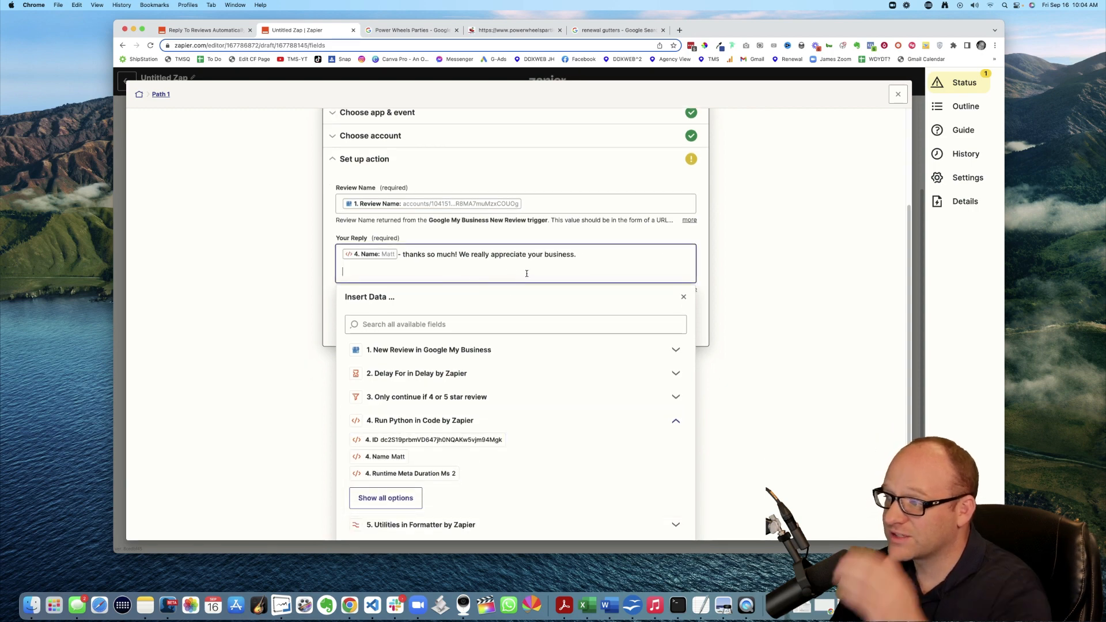
{"action": "left_click", "coordinate": [762, 293]}
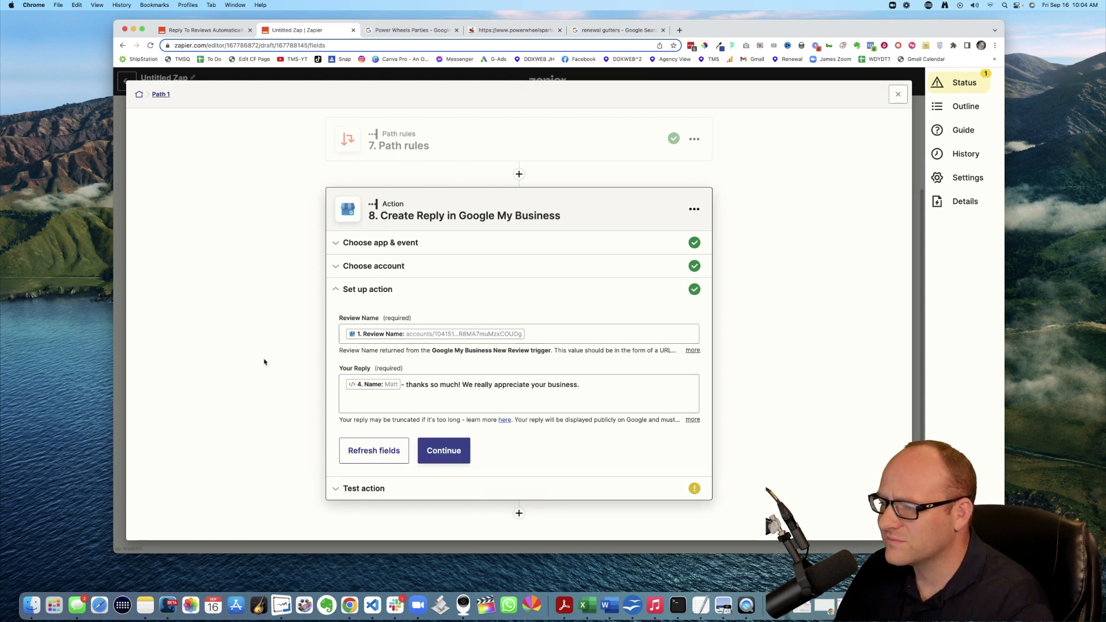
Test Path 1's Create Reply action, check the posted response in Power Wheels Parties' refreshed Google reviews, and return to the Zap
{"action": "left_click", "coordinate": [444, 451]}
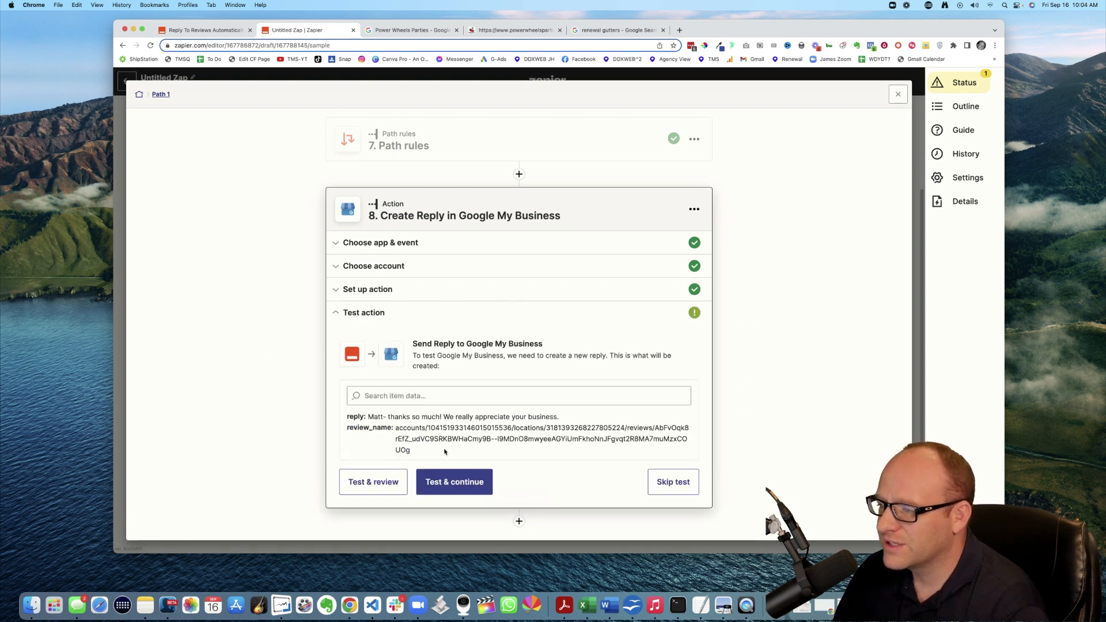
{"action": "left_click", "coordinate": [461, 483]}
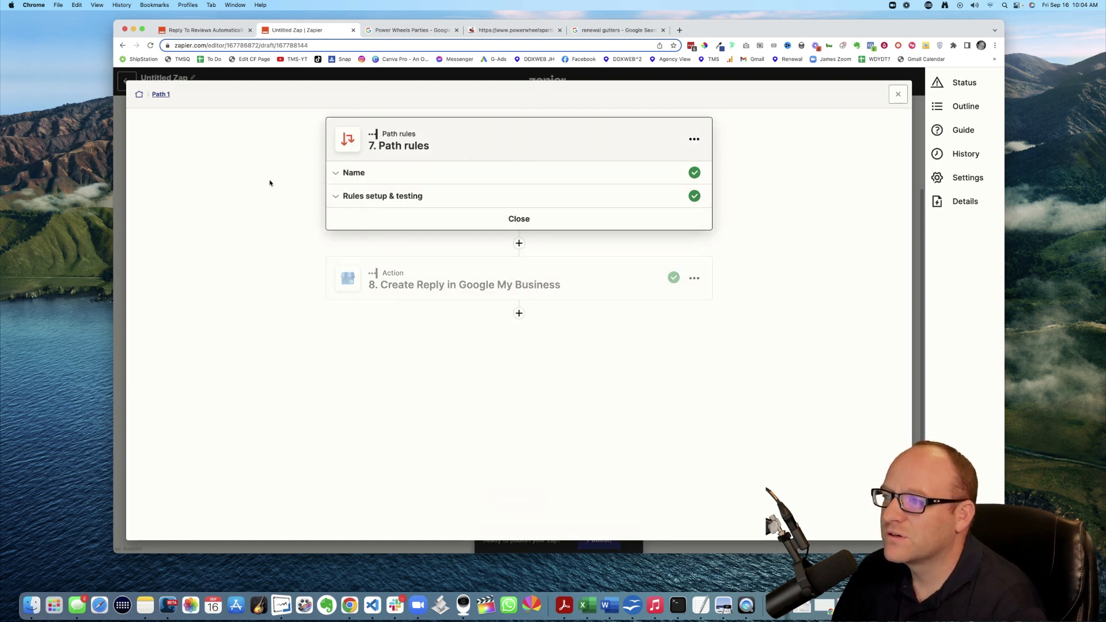
{"action": "left_click", "coordinate": [410, 30]}
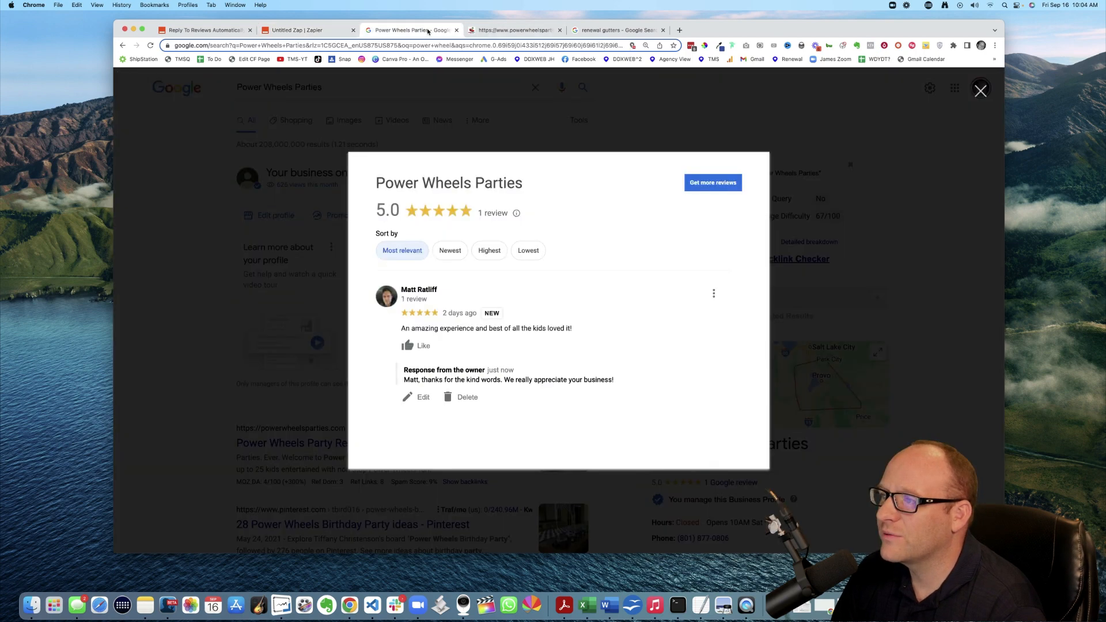
{"action": "left_click", "coordinate": [151, 46]}
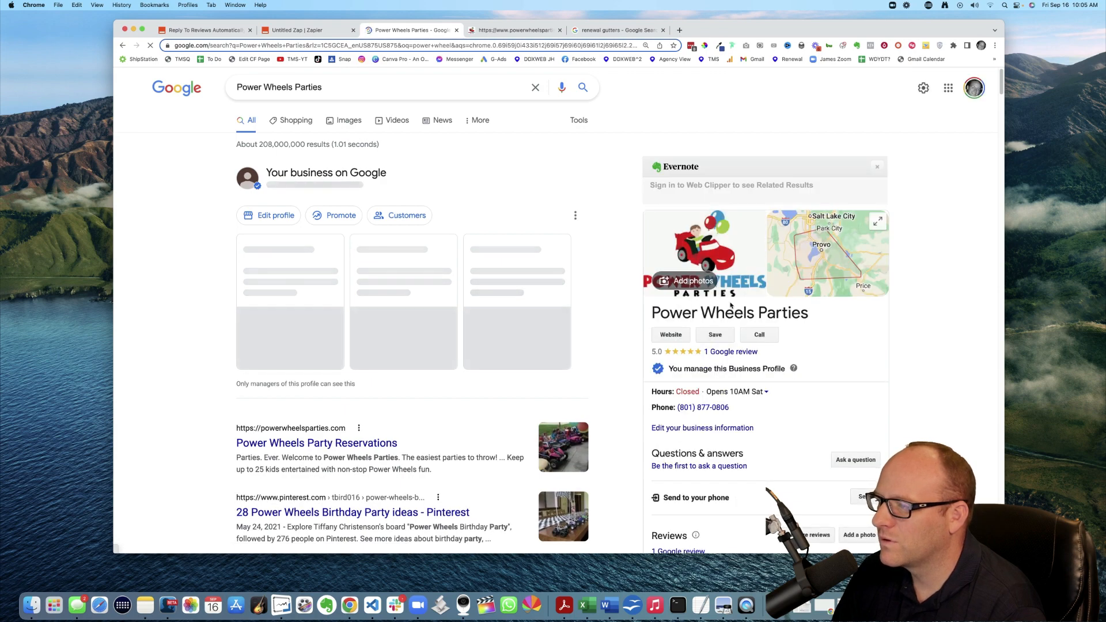
{"action": "left_click", "coordinate": [560, 254]}
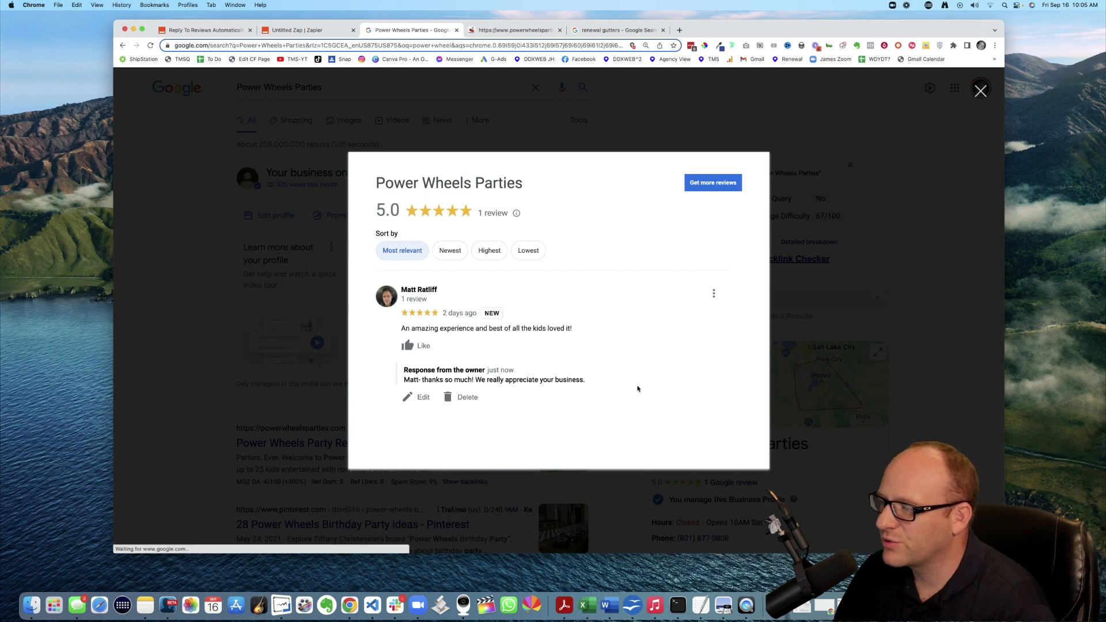
{"action": "left_click", "coordinate": [305, 30]}
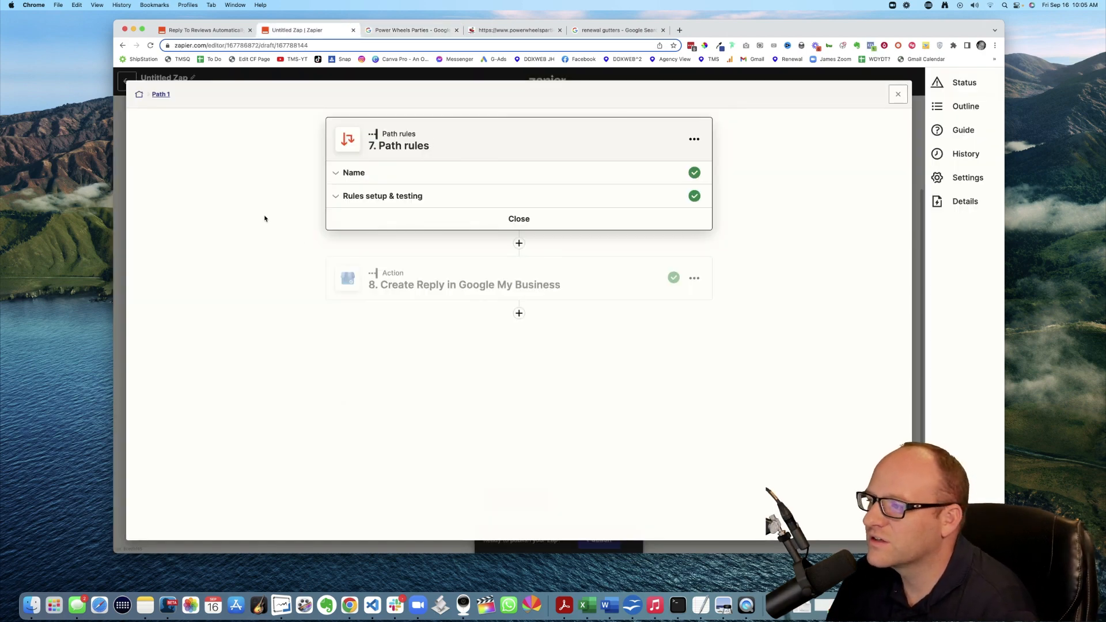
Return to the Zap overview and look over its steps and three paths
{"action": "left_click", "coordinate": [139, 94]}
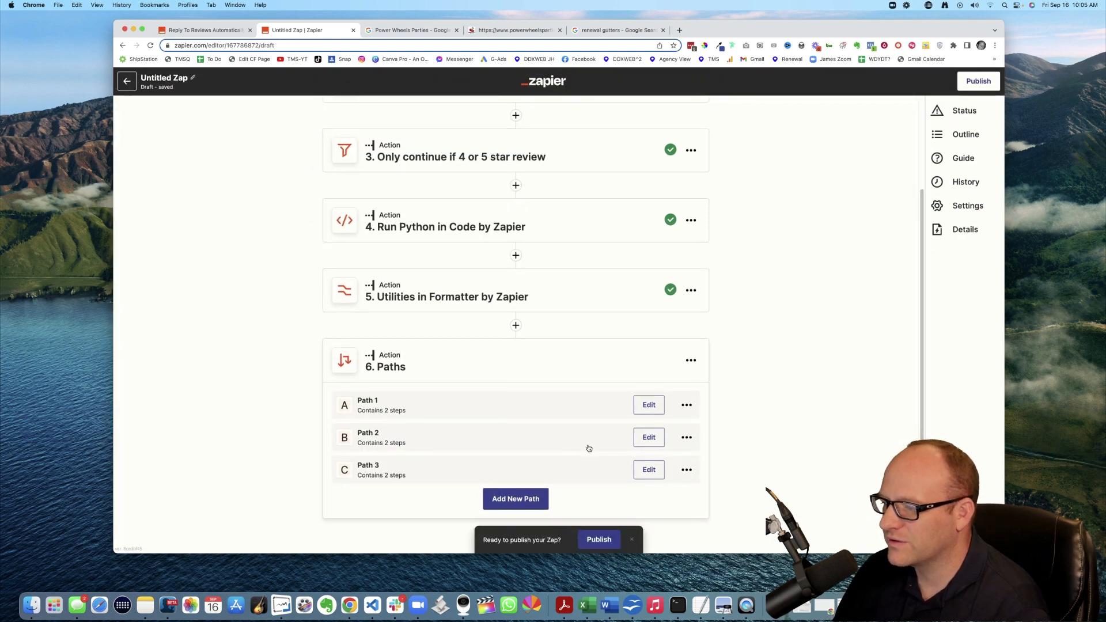
{"action": "scroll", "coordinate": [586, 443], "scroll_direction": "up", "scroll_amount": 4}
{"action": "scroll", "coordinate": [591, 381], "scroll_direction": "down", "scroll_amount": 4}
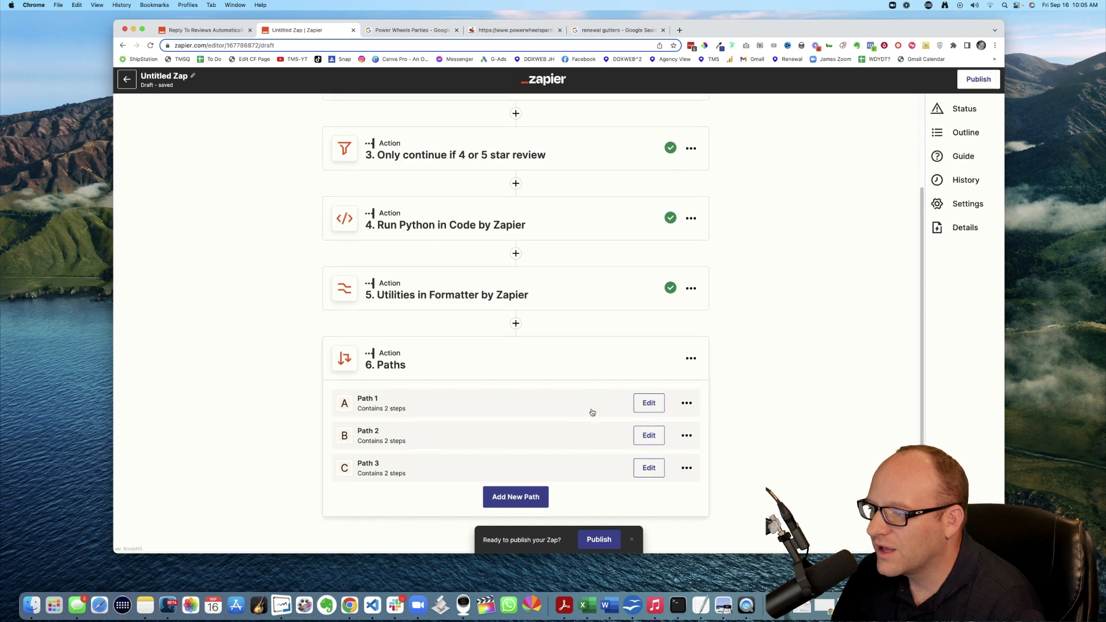
{"action": "scroll", "coordinate": [589, 410], "scroll_direction": "up", "scroll_amount": 4}
{"action": "scroll", "coordinate": [587, 410], "scroll_direction": "down", "scroll_amount": 4}
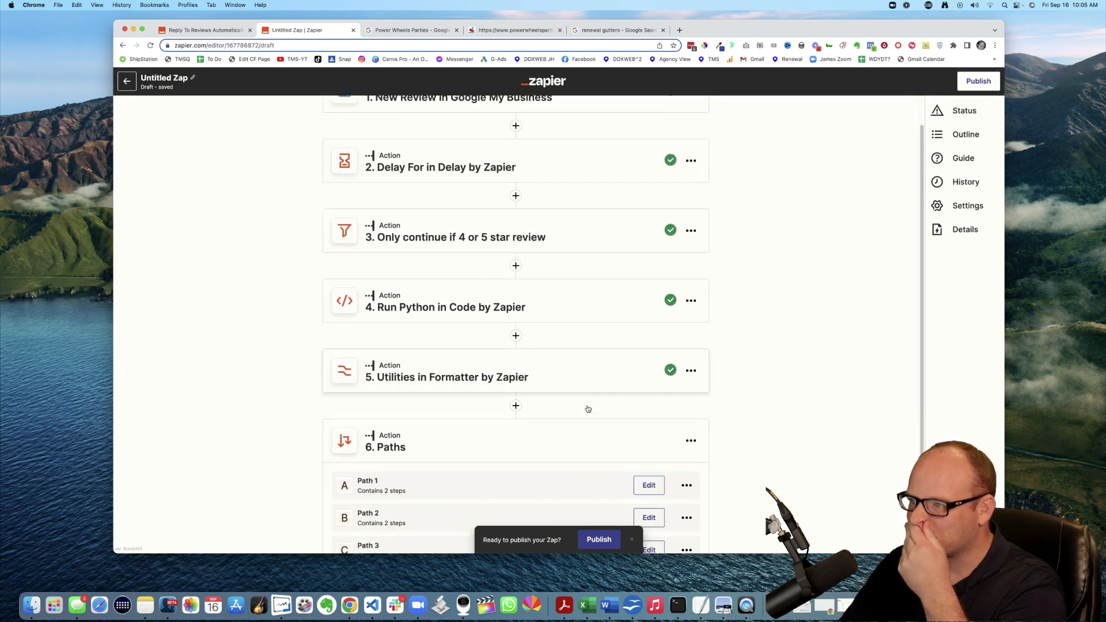
Rename the Zap as "Smarter Review Replies!"
{"action": "left_click", "coordinate": [192, 77]}
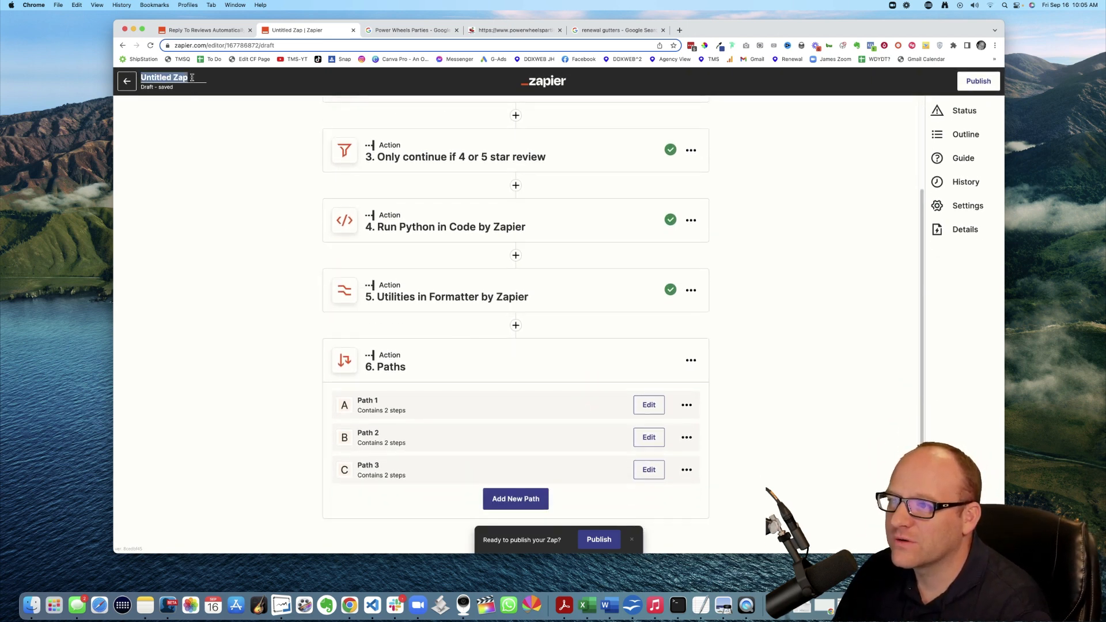
{"action": "type", "text": "M"}
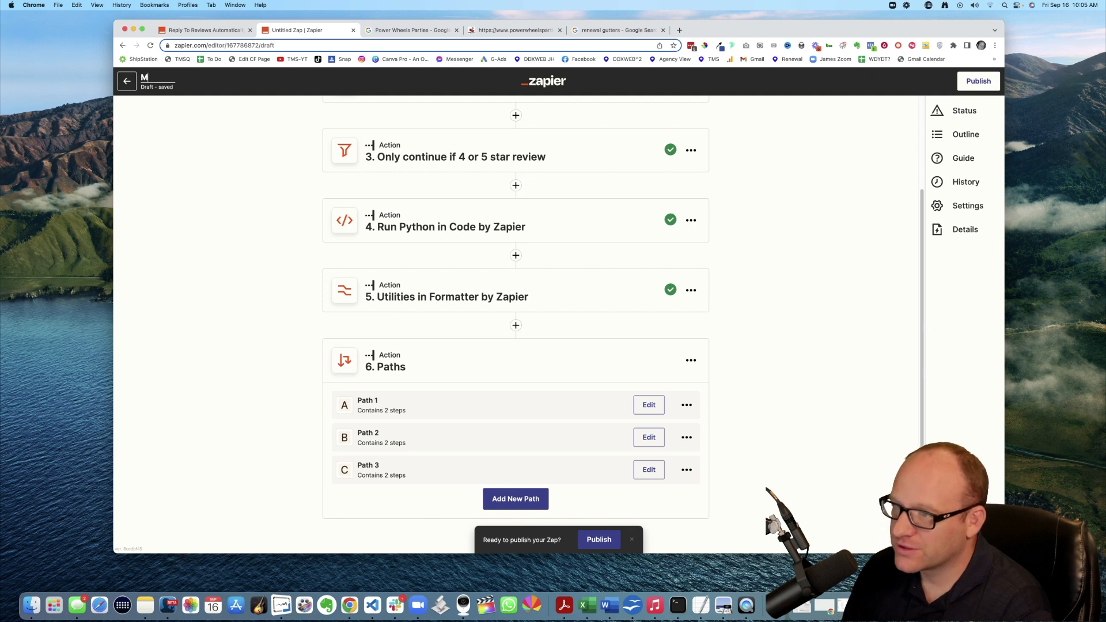
{"action": "key", "text": "BackSpace"}
{"action": "type", "text": "SM"}
{"action": "key", "text": "BackSpace"}
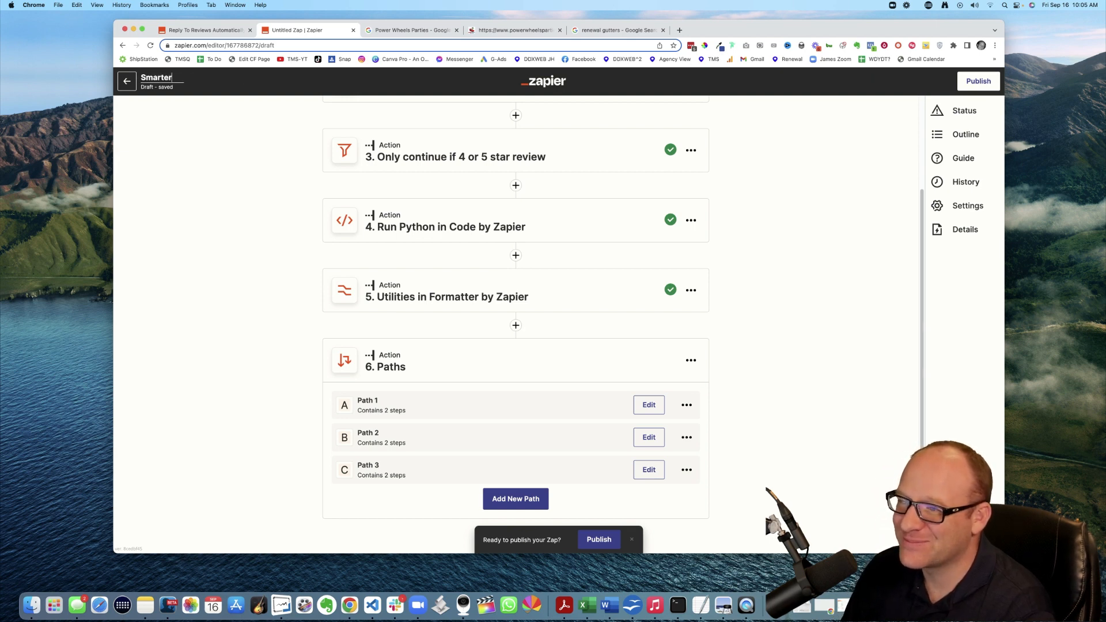
{"action": "type", "text": "marter "}
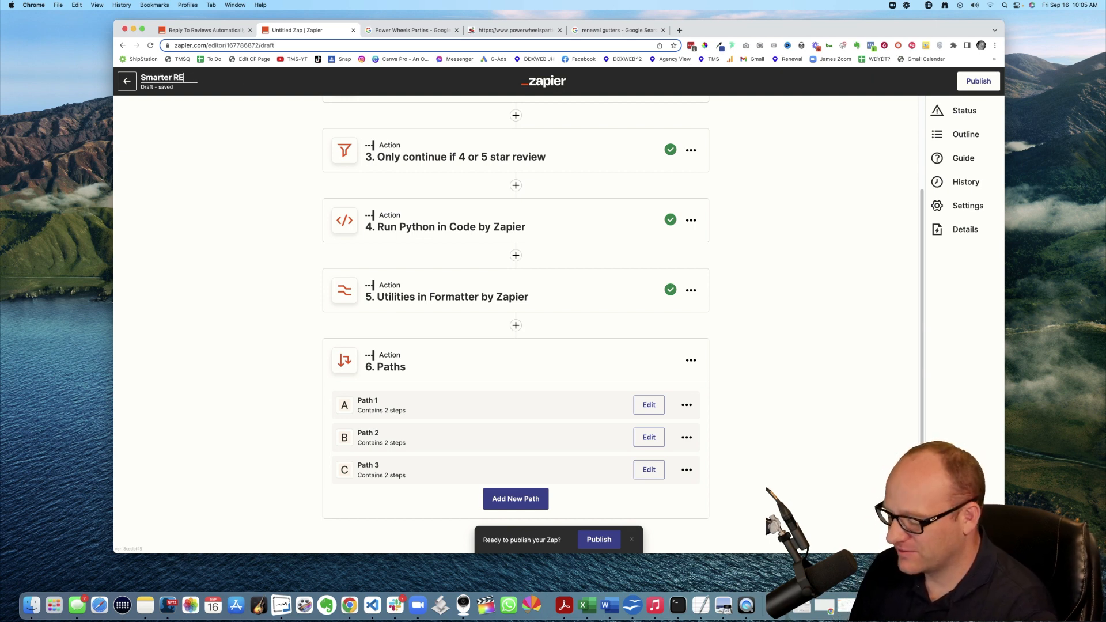
{"action": "type", "text": "REview"}
{"action": "key", "text": "BackSpace"}
{"action": "key", "text": "BackSpace"}
{"action": "key", "text": "BackSpace"}
{"action": "key", "text": "BackSpace"}
{"action": "key", "text": "BackSpace"}
{"action": "type", "text": "evi"}
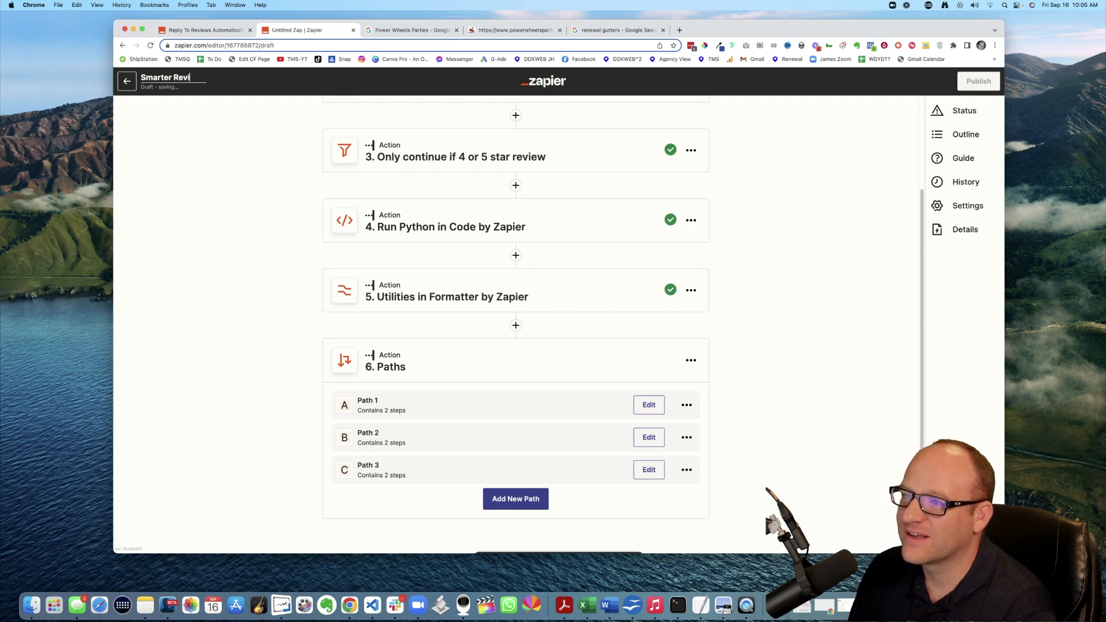
{"action": "type", "text": "ew Replies"}
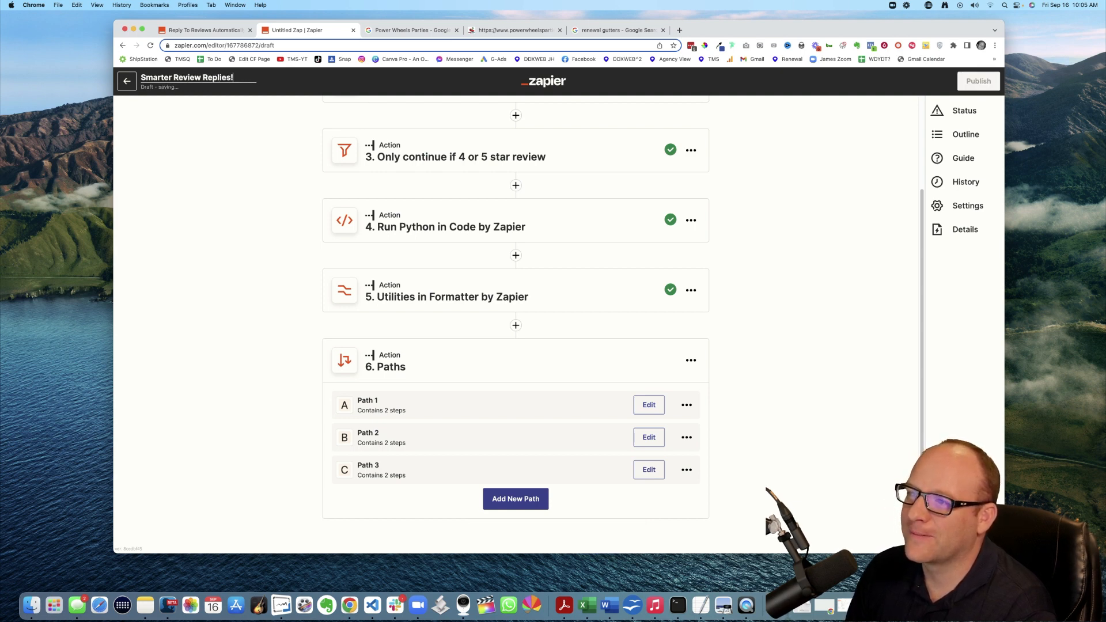
{"action": "type", "text": "!"}
{"action": "left_click", "coordinate": [196, 143]}
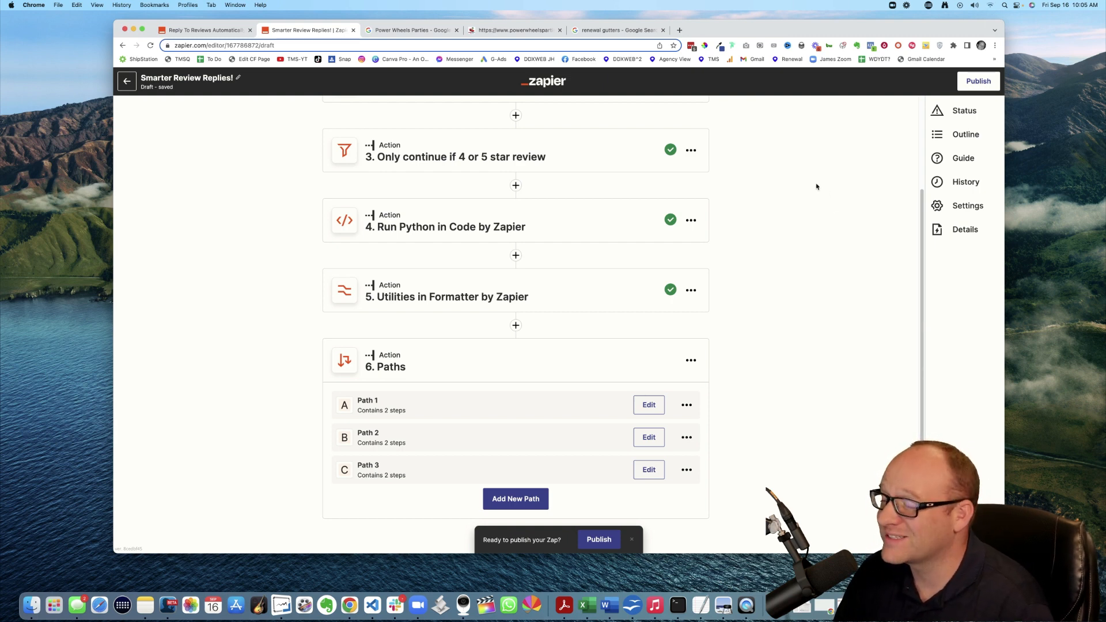
Publish the Smarter Review Replies! Zap and turn it on
{"action": "left_click", "coordinate": [599, 540]}
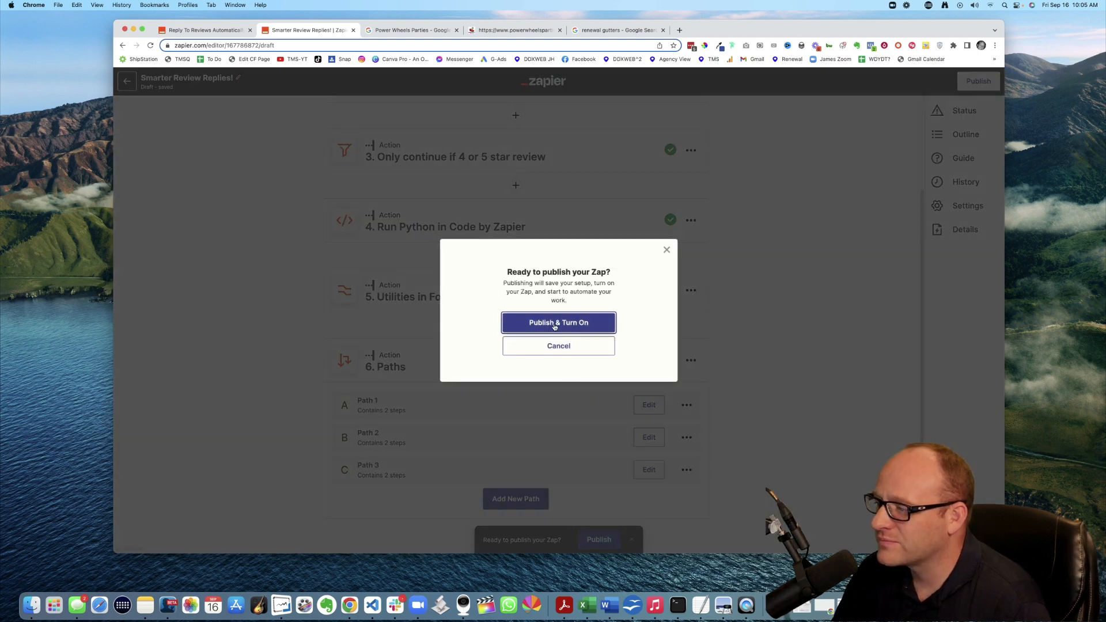
{"action": "left_click", "coordinate": [554, 324]}
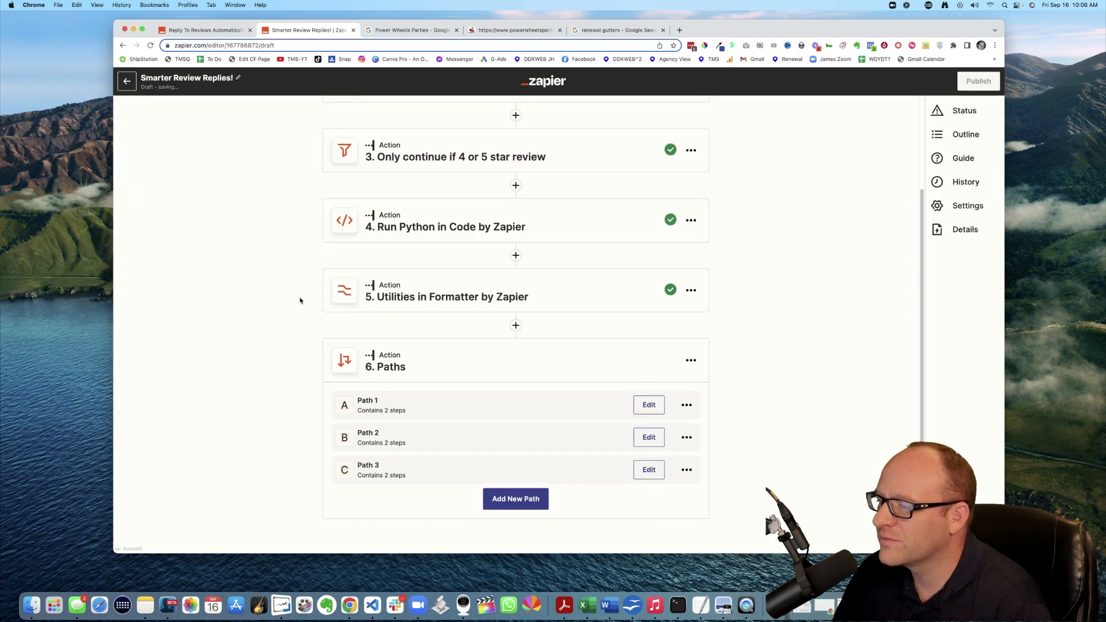